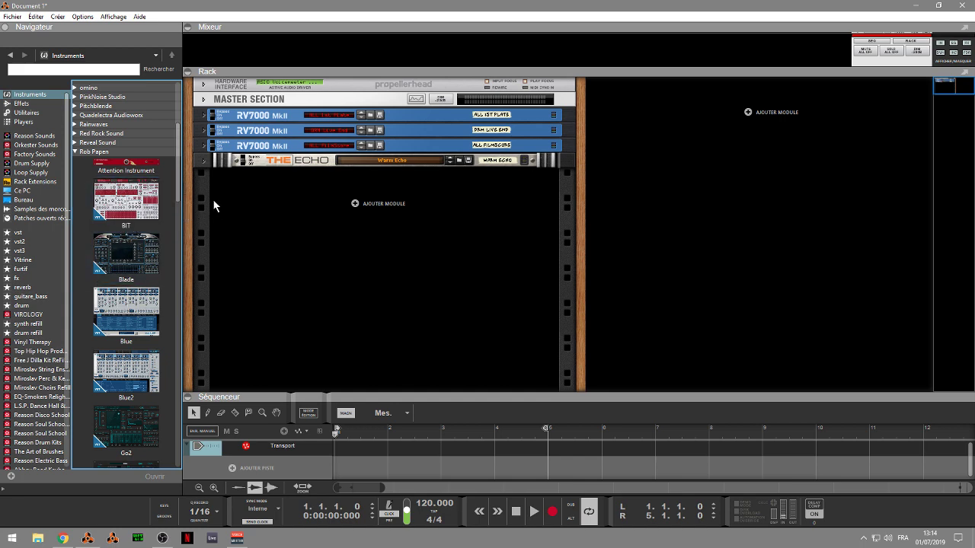
- Look through the Rob Papen instruments available in the browser, from BIT down to Vecto
{"action": "scroll", "coordinate": [183, 196], "scroll_direction": "down", "scroll_amount": 3}
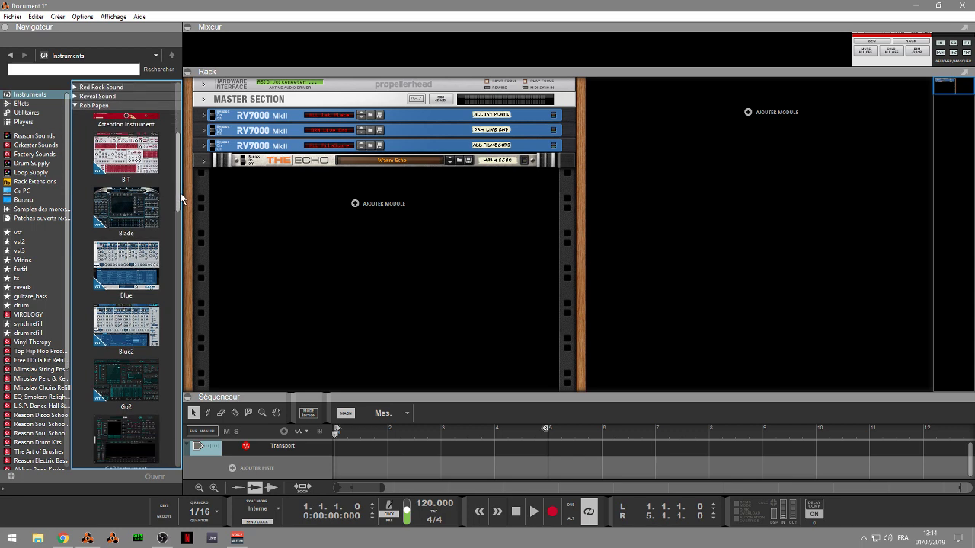
{"action": "scroll", "coordinate": [184, 201], "scroll_direction": "down", "scroll_amount": 1}
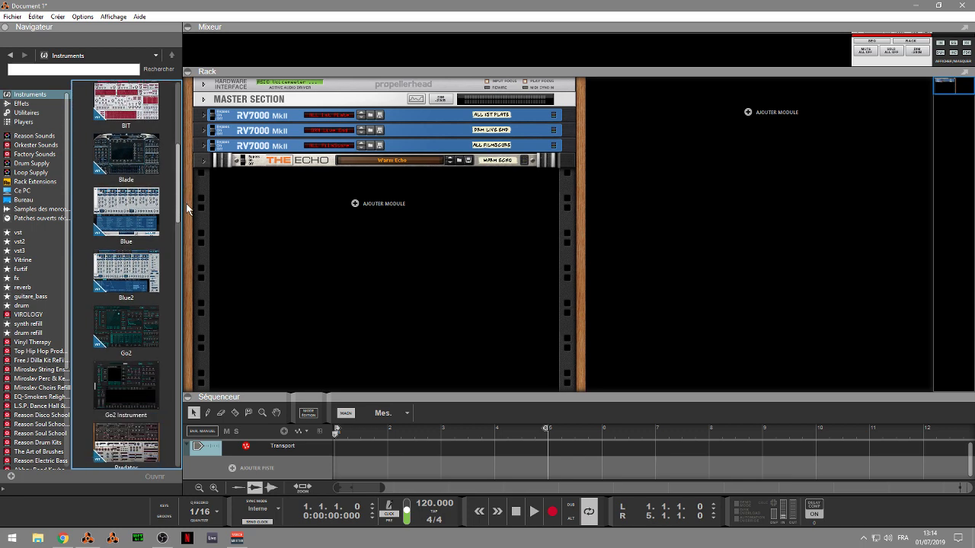
{"action": "scroll", "coordinate": [187, 204], "scroll_direction": "down", "scroll_amount": 7}
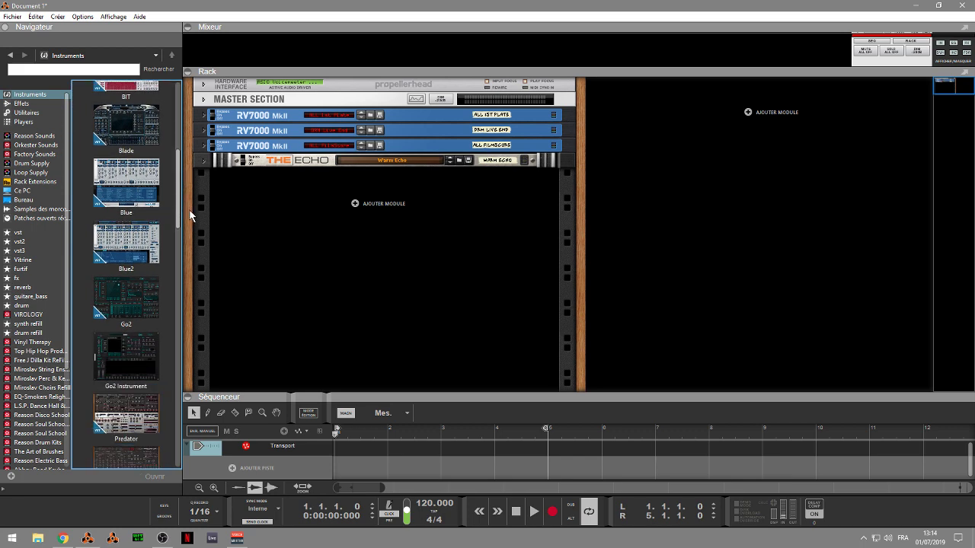
{"action": "scroll", "coordinate": [211, 259], "scroll_direction": "down", "scroll_amount": 15}
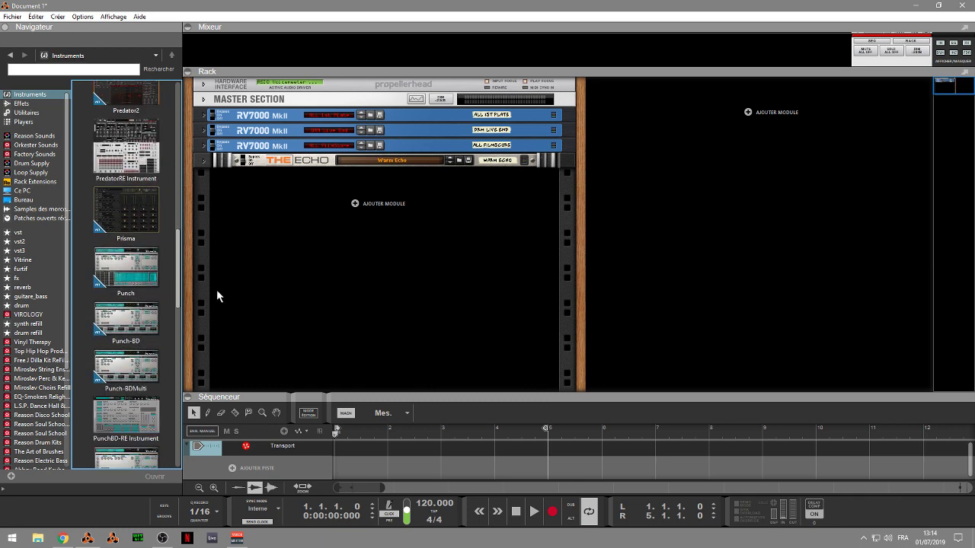
{"action": "scroll", "coordinate": [221, 335], "scroll_direction": "down", "scroll_amount": 12}
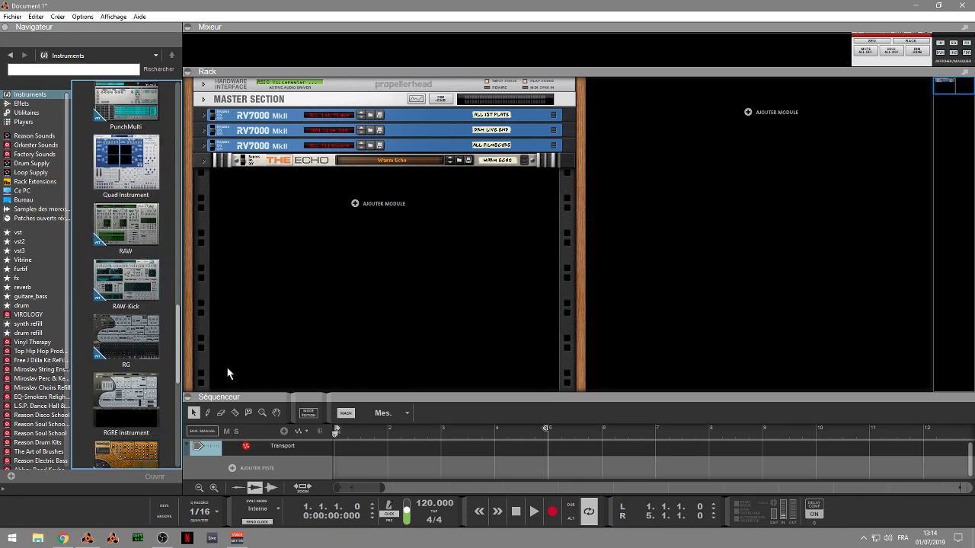
{"action": "scroll", "coordinate": [231, 401], "scroll_direction": "down", "scroll_amount": 6}
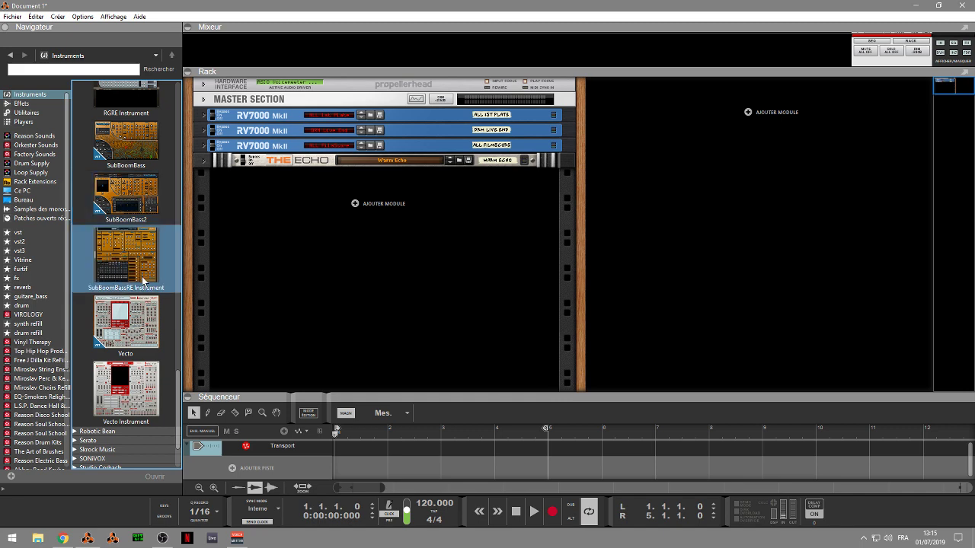
- Add the Rob Papen BIT synth to the empty rack space and move its plugin window clear of the browser
{"action": "left_click_drag", "start_coordinate": [179, 397], "coordinate": [170, 143]}
{"action": "left_click_drag", "start_coordinate": [113, 206], "coordinate": [332, 233]}
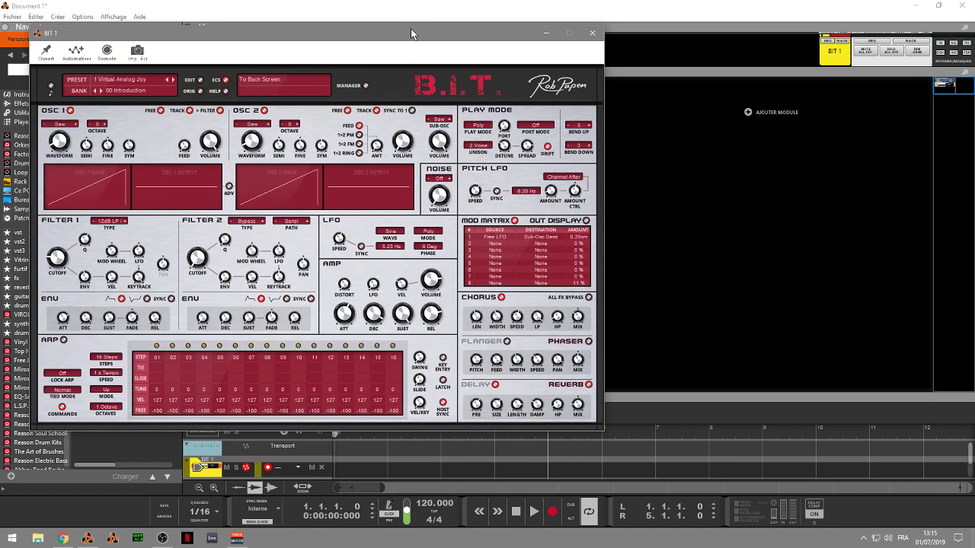
{"action": "left_click_drag", "start_coordinate": [411, 29], "coordinate": [663, 91]}
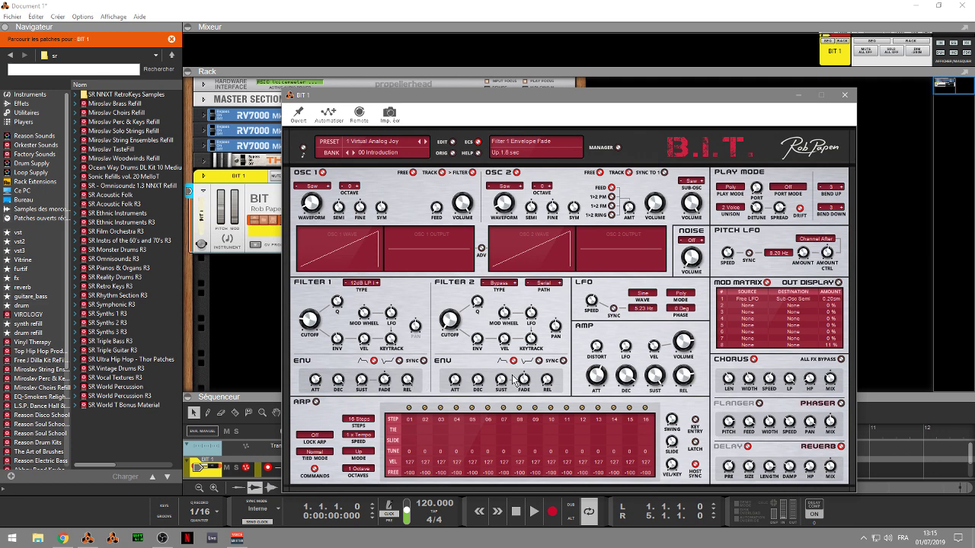
- Audition BIT's presets aGlog JoMal, A BIT Dirty Lead 1, ARP - BS Offbeat, Modulatos Seq and Moogy Bass 02 from the preset manager
{"action": "left_click", "coordinate": [740, 191]}
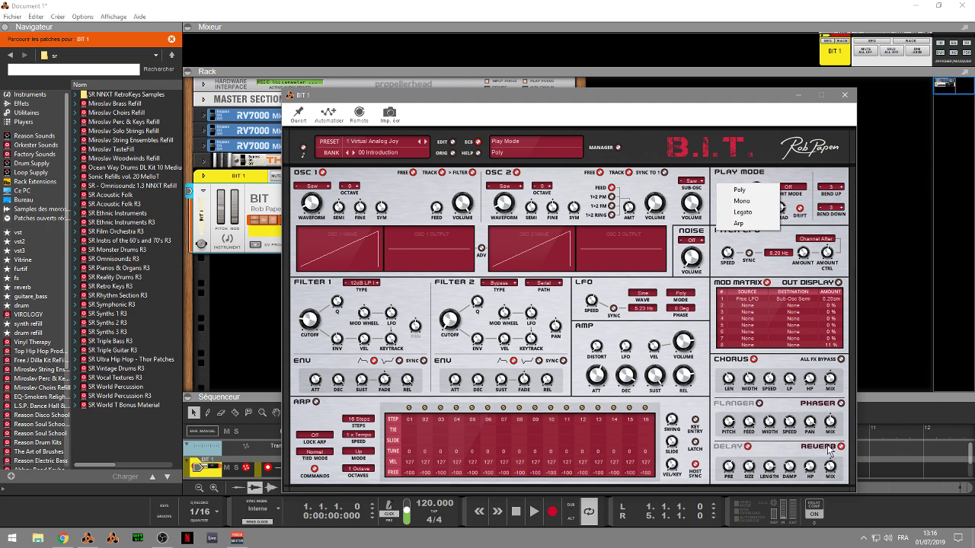
{"action": "left_click", "coordinate": [616, 149]}
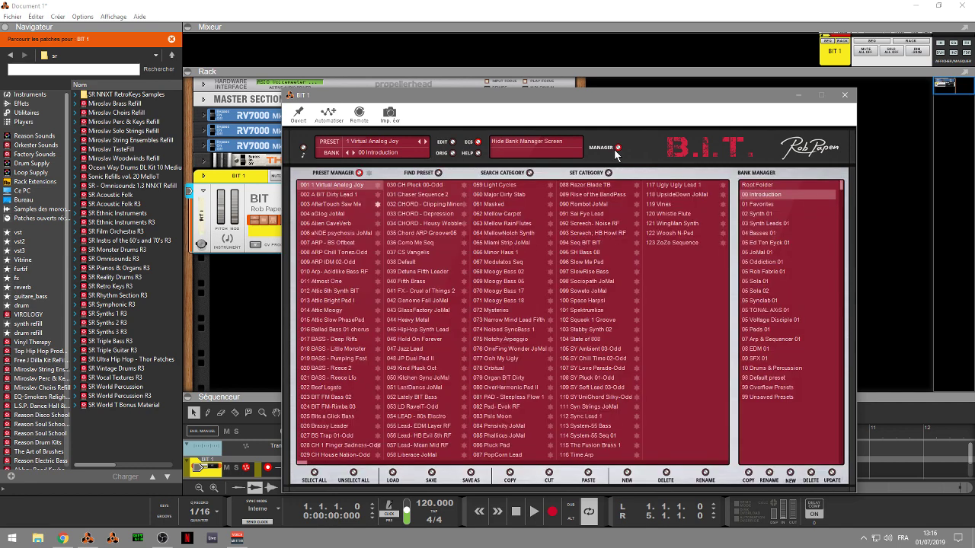
{"action": "left_click", "coordinate": [323, 215]}
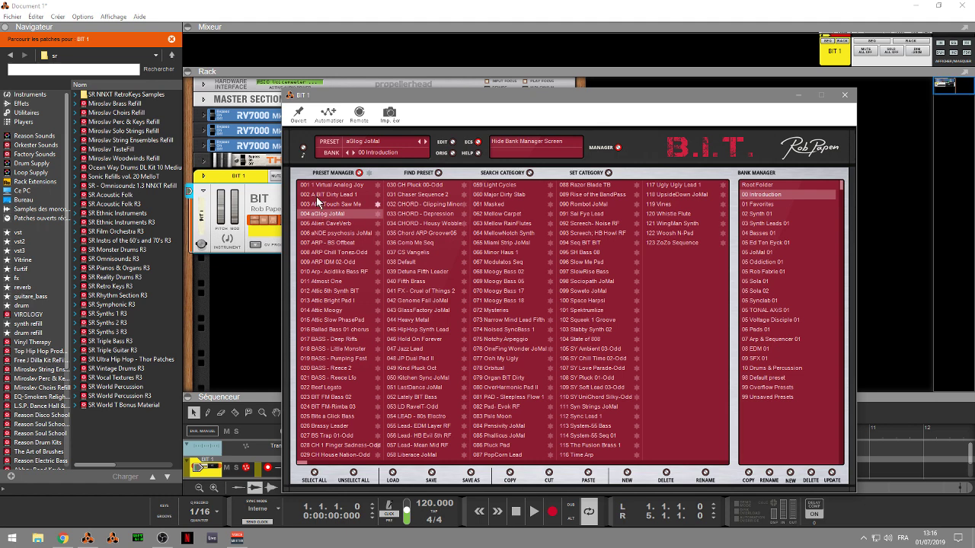
{"action": "left_click", "coordinate": [316, 195]}
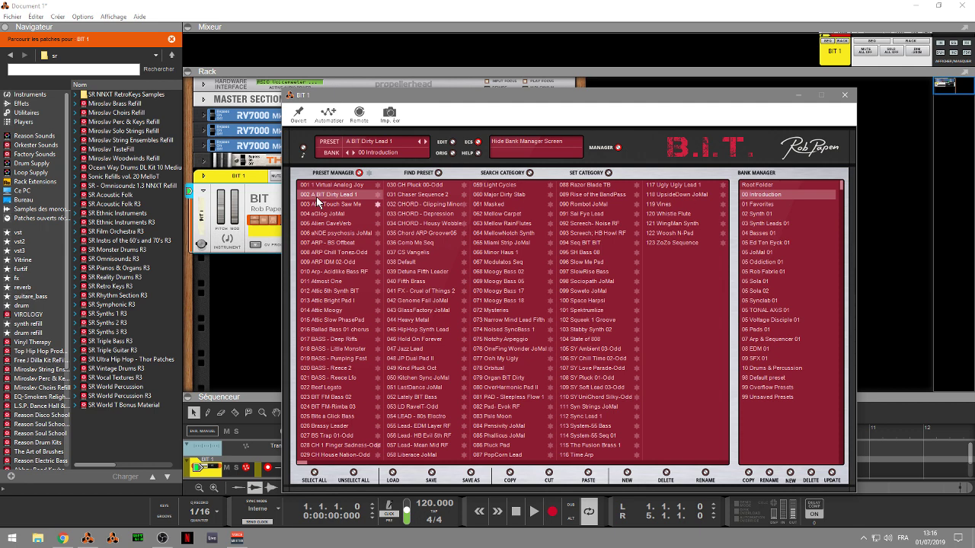
{"action": "left_click", "coordinate": [316, 243]}
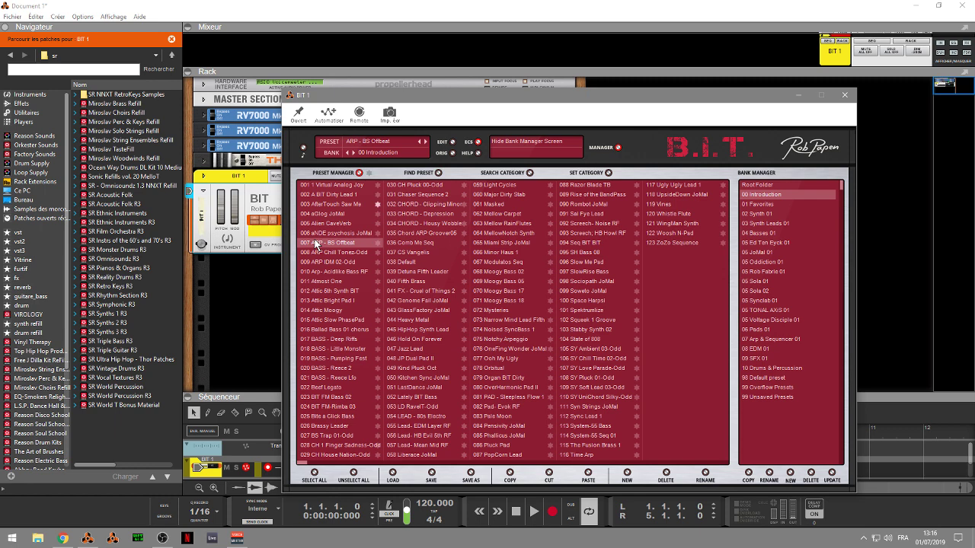
{"action": "left_click", "coordinate": [499, 262]}
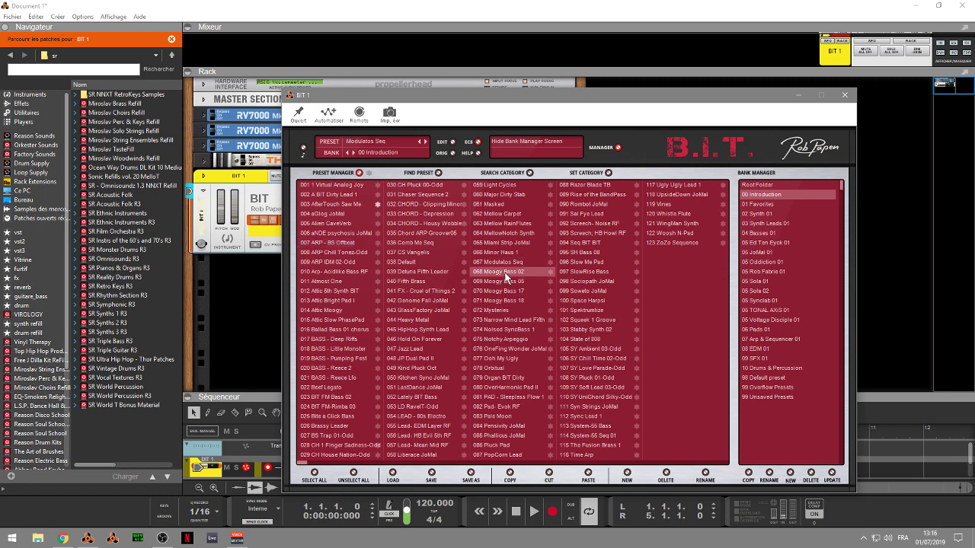
{"action": "left_click", "coordinate": [504, 274]}
- View BIT's credits and info page, return to its synth panel and close the plugin window
{"action": "left_click", "coordinate": [738, 145]}
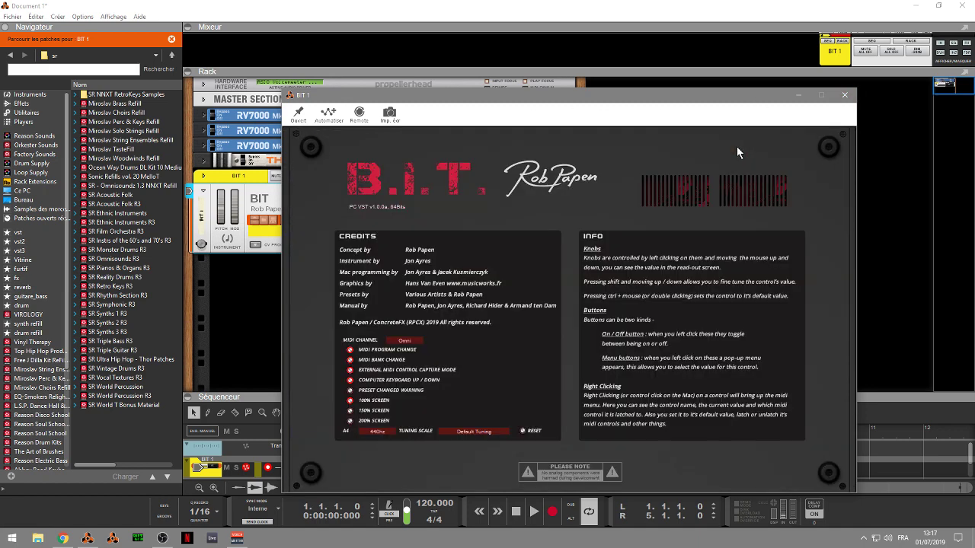
{"action": "left_click", "coordinate": [611, 169]}
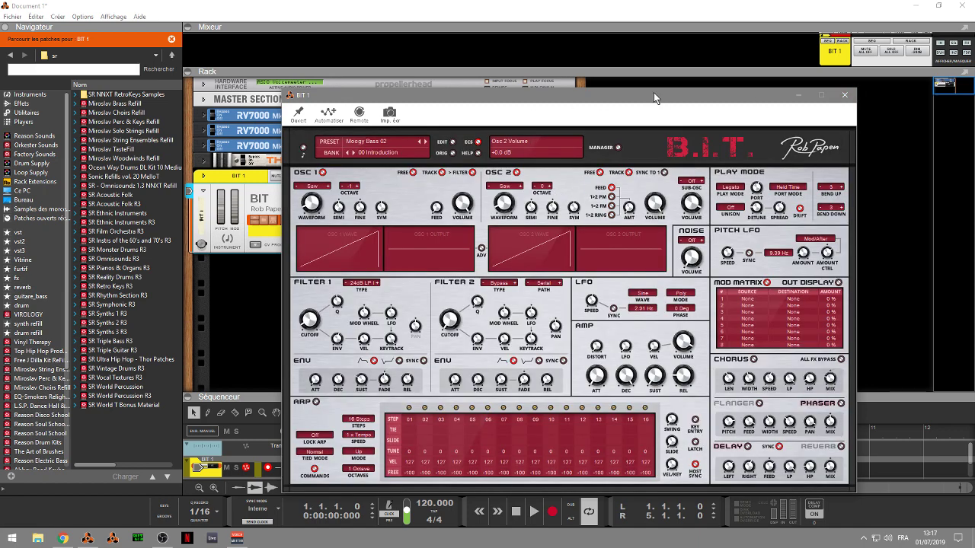
{"action": "left_click_drag", "start_coordinate": [653, 92], "coordinate": [635, 47]}
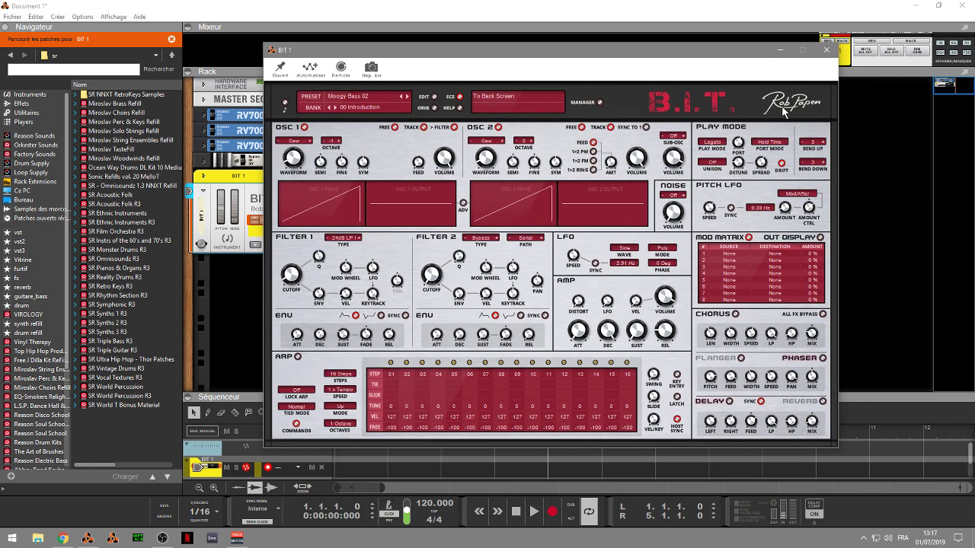
{"action": "left_click", "coordinate": [826, 51]}
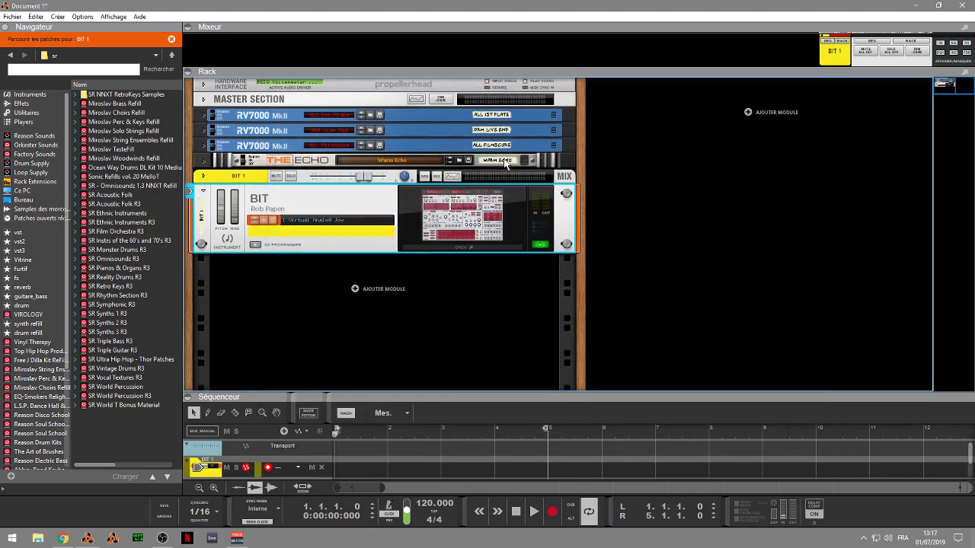
- Replace the BIT device in the rack with Rob Papen's Blade and move Blade's window clear of the browser
{"action": "left_click", "coordinate": [47, 98]}
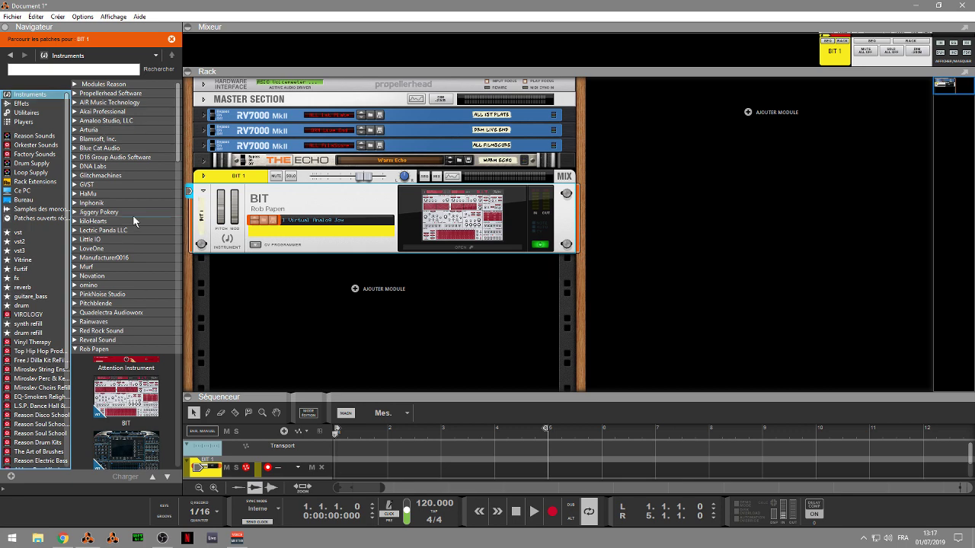
{"action": "scroll", "coordinate": [122, 267], "scroll_direction": "down", "scroll_amount": 5}
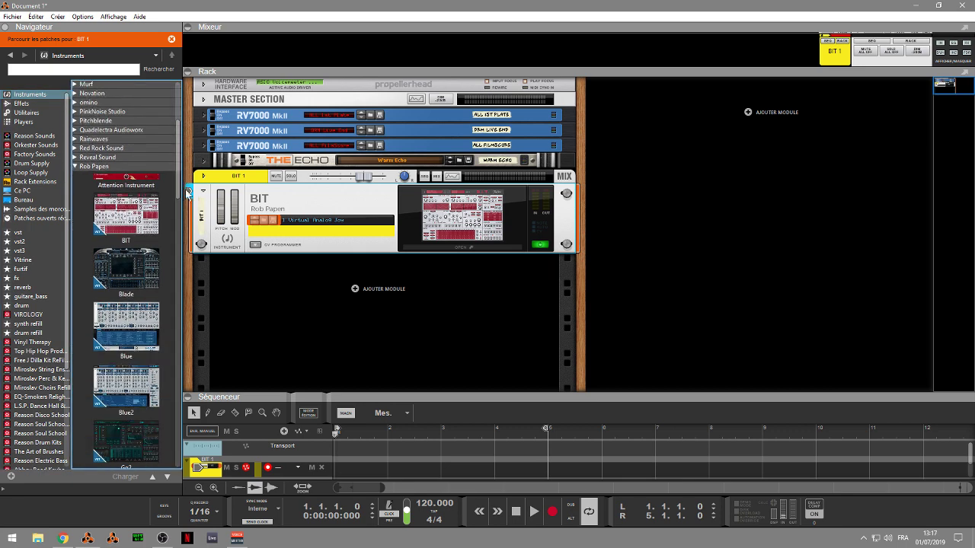
{"action": "left_click", "coordinate": [265, 210]}
{"action": "key", "text": "Delete"}
{"action": "key", "text": "Return"}
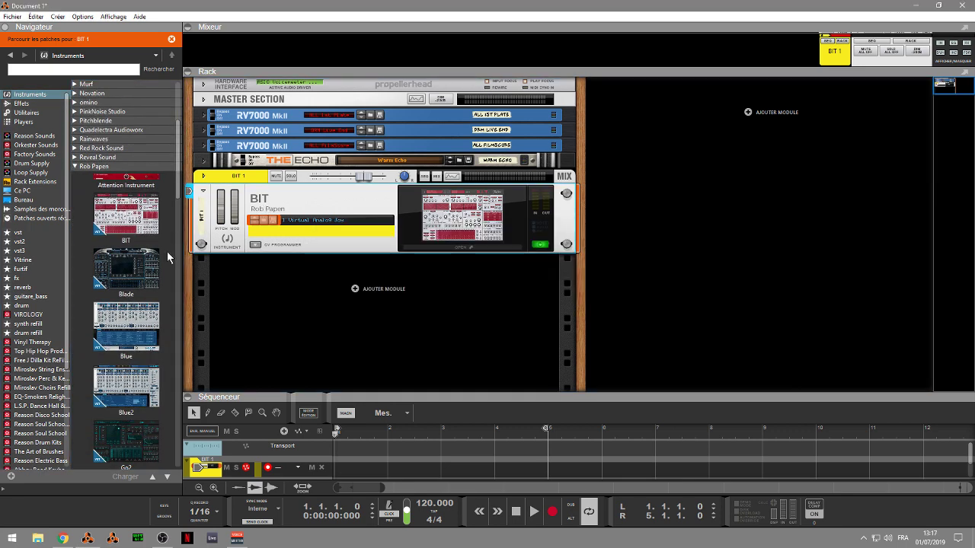
{"action": "mouse_move", "coordinate": [121, 286]}
{"action": "left_mouse_down"}
{"action": "mouse_move", "coordinate": [294, 246]}
{"action": "mouse_move", "coordinate": [302, 261]}
{"action": "mouse_move", "coordinate": [446, 252]}
{"action": "left_mouse_up"}
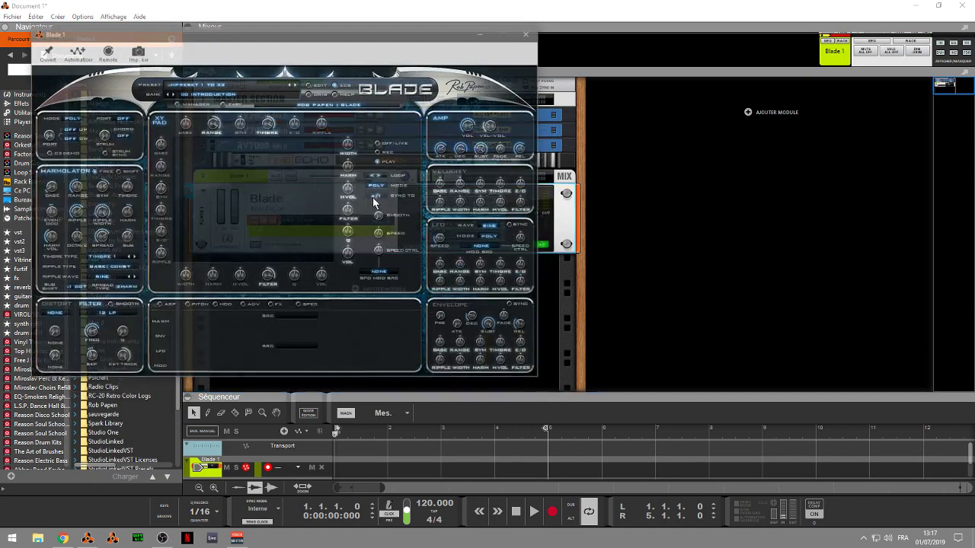
{"action": "left_click_drag", "start_coordinate": [294, 29], "coordinate": [625, 98]}
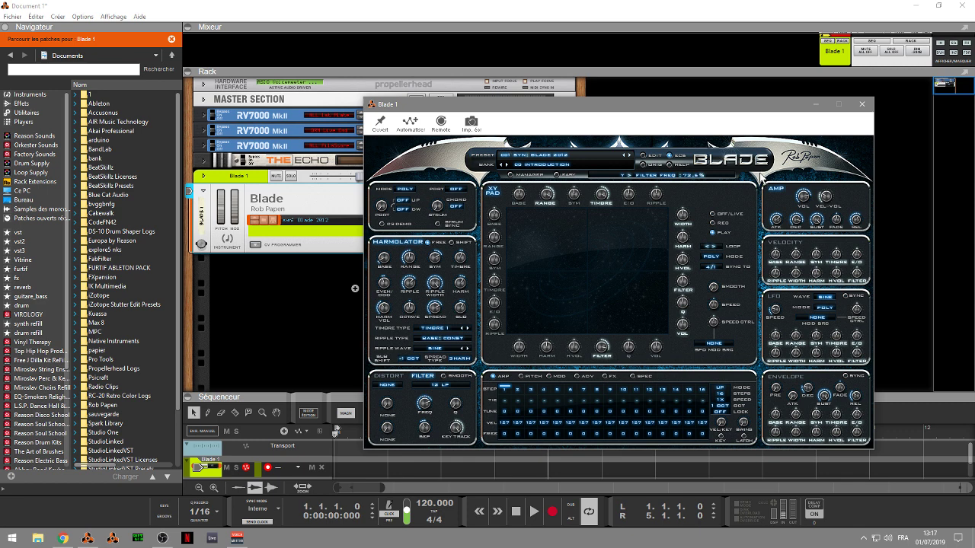
- Audition Blade's presets 002 wob: Grandfather Wob ROY, 003 1FingSeq JoMal and 037 arp: steve from the preset manager
{"action": "left_click", "coordinate": [510, 175]}
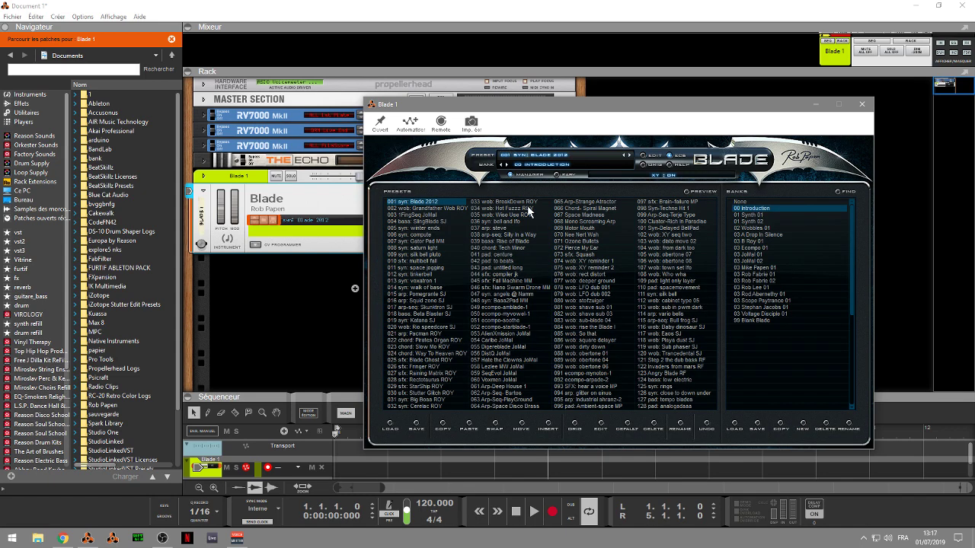
{"action": "left_click", "coordinate": [430, 209]}
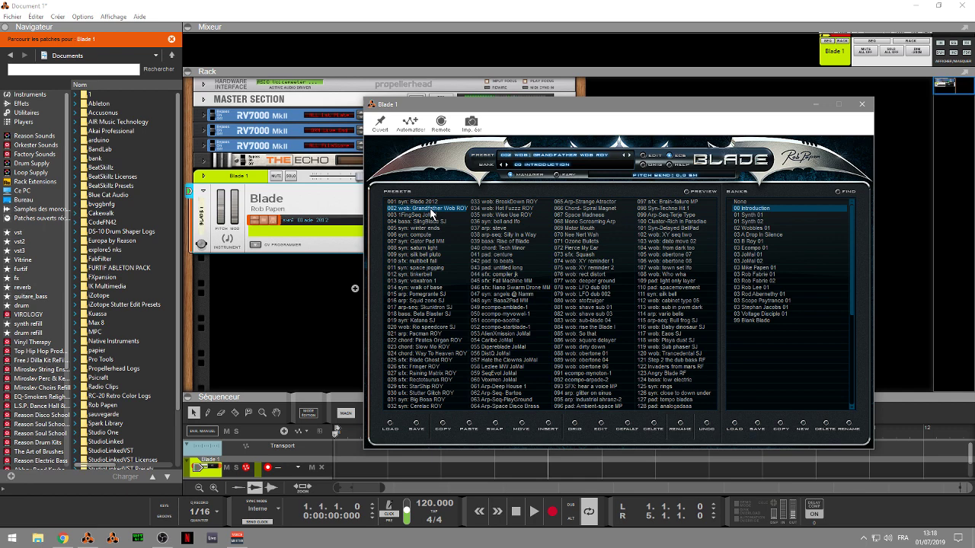
{"action": "left_click", "coordinate": [419, 215]}
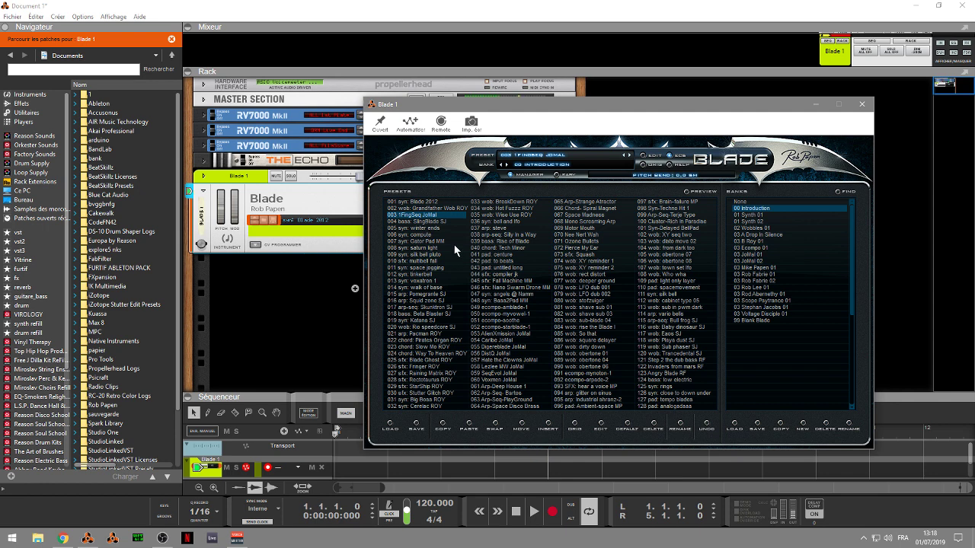
{"action": "left_click", "coordinate": [503, 228]}
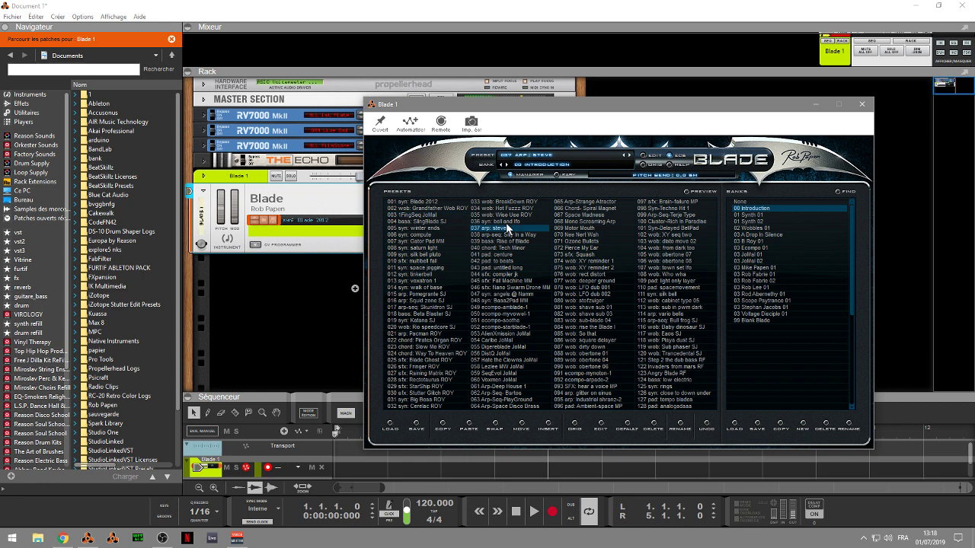
- Return to Blade's synth panel and nudge the XY pad's point slightly to the left
{"action": "left_click", "coordinate": [518, 176]}
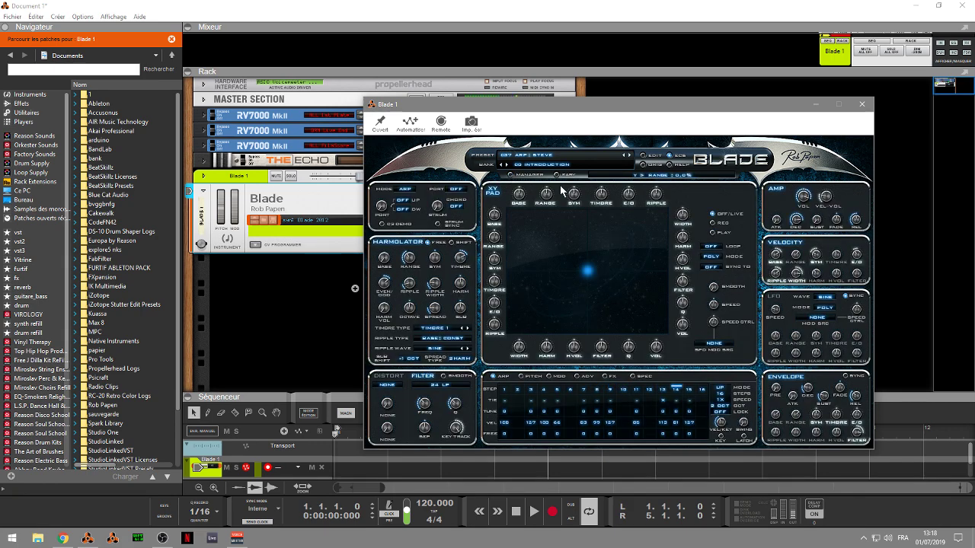
{"action": "left_click", "coordinate": [671, 156]}
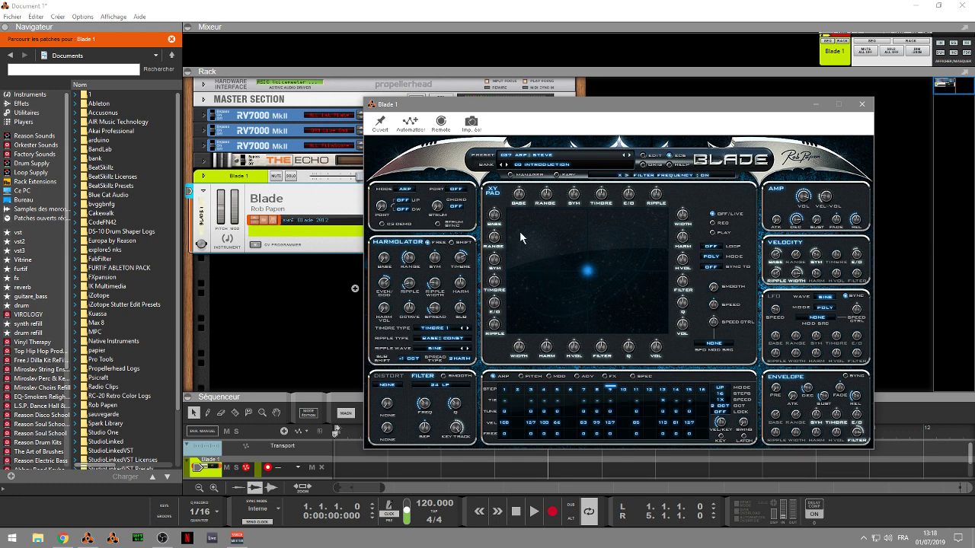
{"action": "left_click", "coordinate": [399, 258]}
{"action": "left_click_drag", "start_coordinate": [399, 258], "coordinate": [392, 252]}
{"action": "mouse_move", "coordinate": [579, 272]}
{"action": "left_mouse_down"}
{"action": "mouse_move", "coordinate": [600, 235]}
{"action": "mouse_move", "coordinate": [593, 255]}
{"action": "mouse_move", "coordinate": [640, 259]}
{"action": "mouse_move", "coordinate": [576, 225]}
{"action": "mouse_move", "coordinate": [547, 275]}
{"action": "mouse_move", "coordinate": [559, 330]}
{"action": "mouse_move", "coordinate": [607, 323]}
{"action": "mouse_move", "coordinate": [581, 272]}
{"action": "left_mouse_up"}
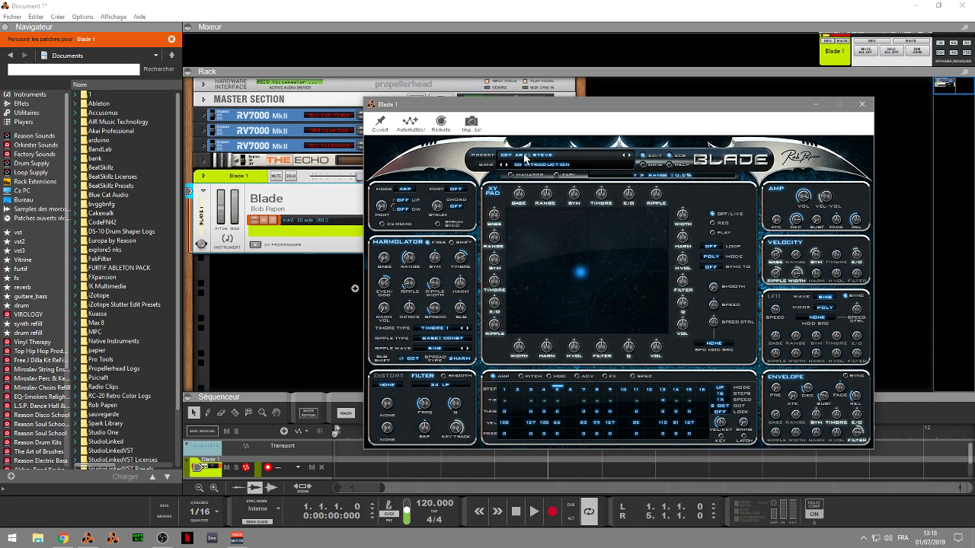
- Audition Blade's chord preset 023 from the preset list's 1 to 32 group
{"action": "left_click", "coordinate": [524, 156]}
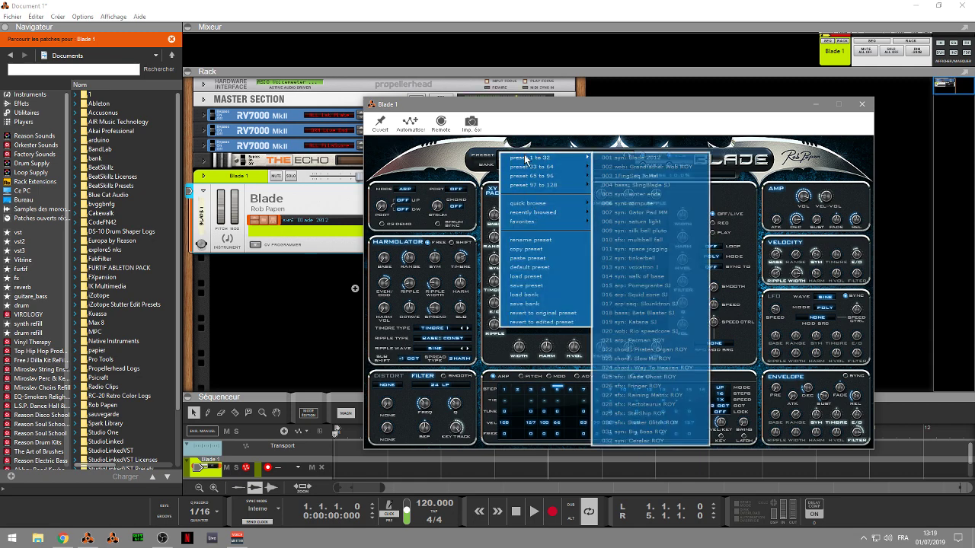
{"action": "mouse_move", "coordinate": [539, 159]}
{"action": "left_click", "coordinate": [637, 357]}
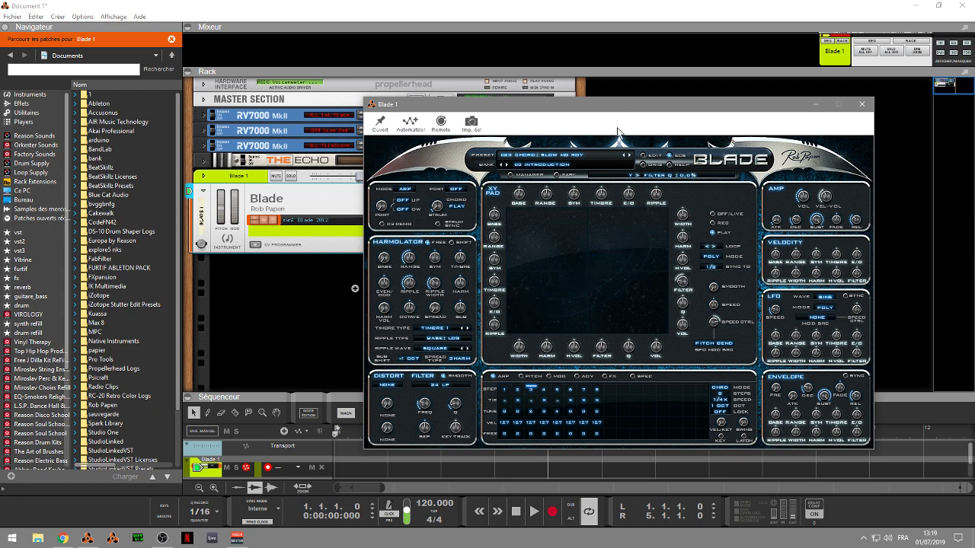
- Load preset 080 wob: stofzuiger from Blade's preset manager and close the plugin window
{"action": "left_click", "coordinate": [516, 176]}
{"action": "left_click", "coordinate": [590, 303]}
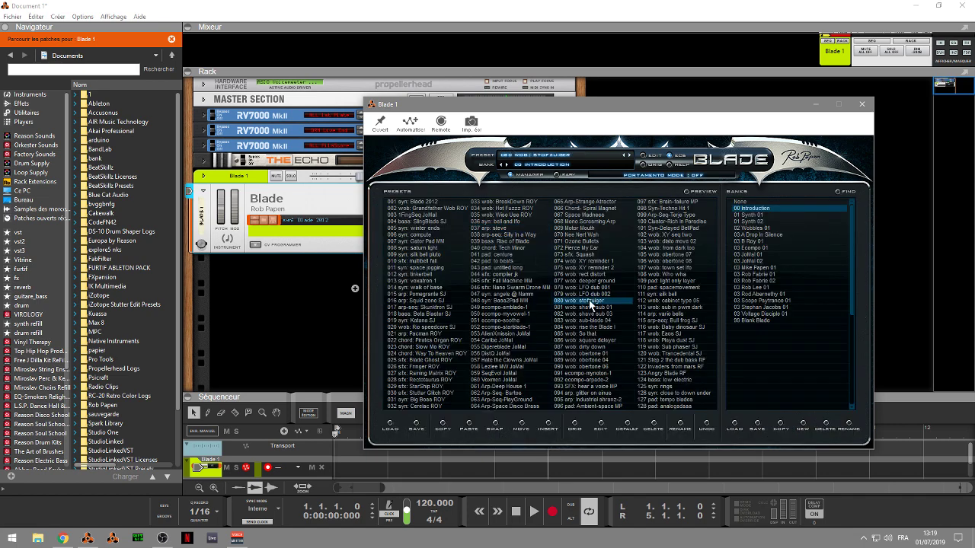
{"action": "left_click", "coordinate": [511, 175]}
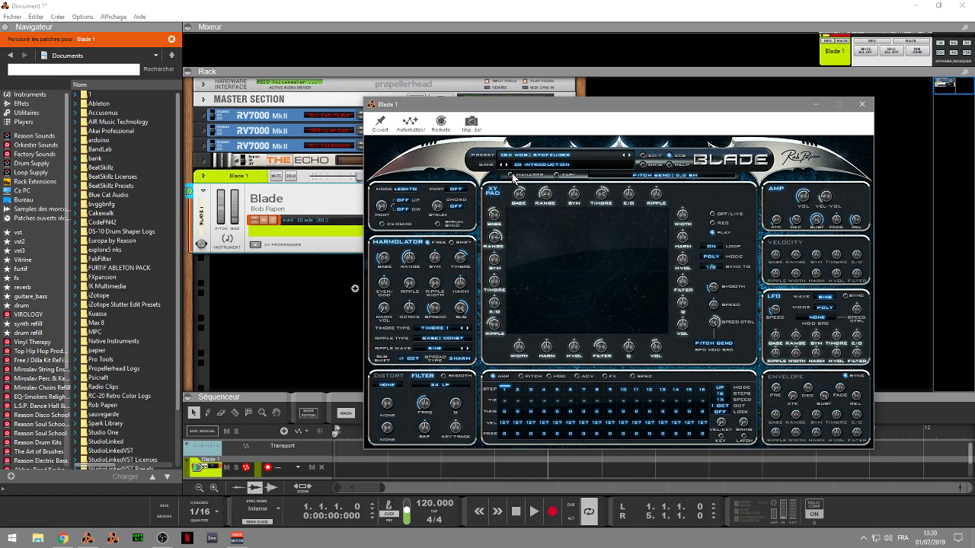
{"action": "left_click", "coordinate": [861, 105]}
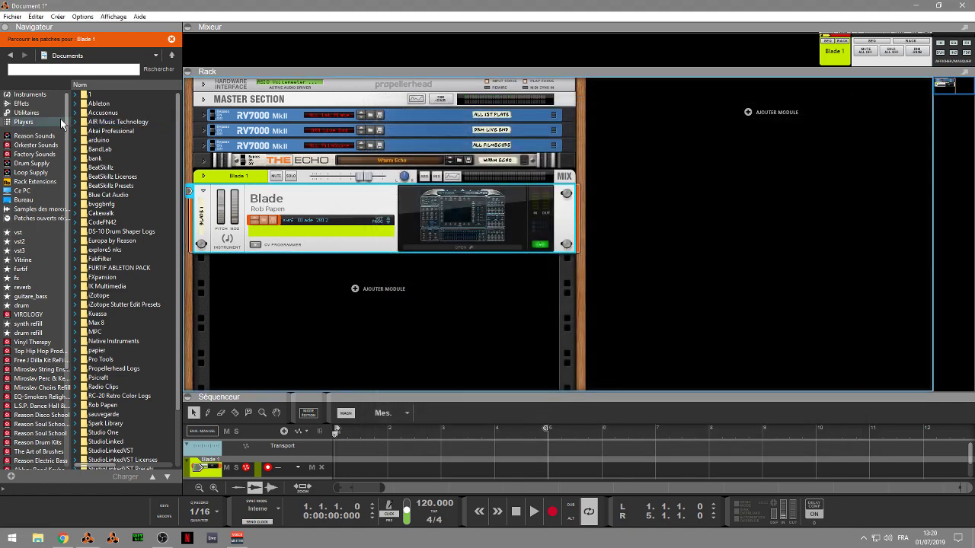
- Replace Blade in the rack with Rob Papen's Blue from the instruments list and open its plugin window clear of the device
{"action": "left_click", "coordinate": [38, 96]}
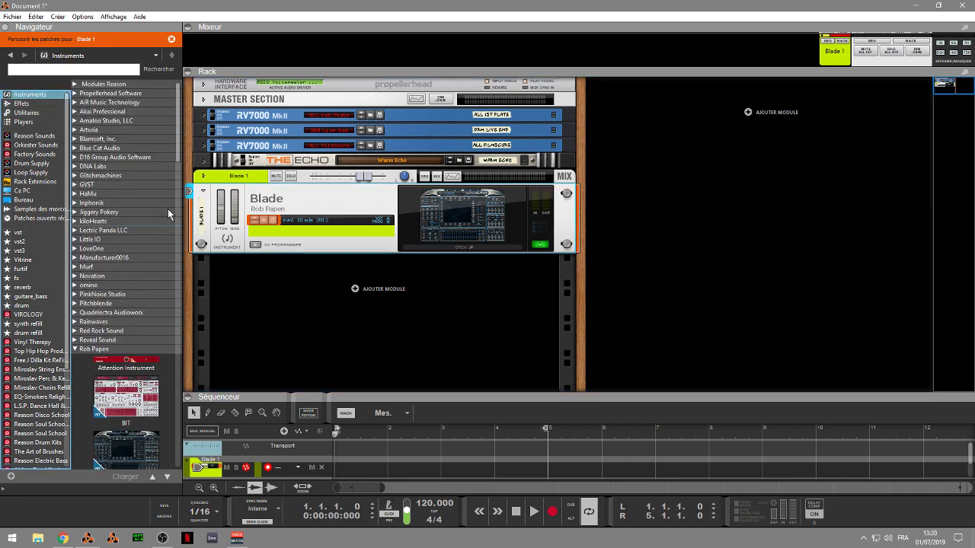
{"action": "scroll", "coordinate": [107, 281], "scroll_direction": "down", "scroll_amount": 5}
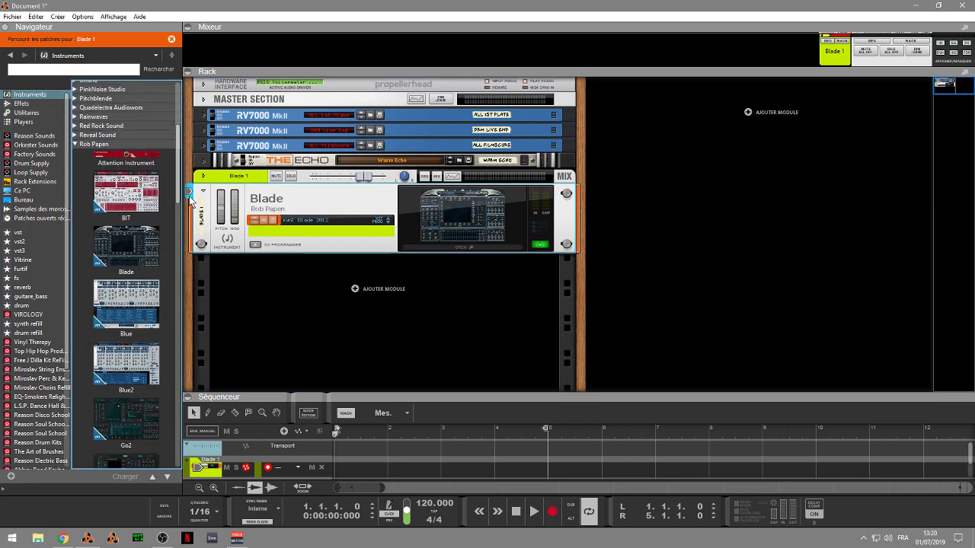
{"action": "left_click_drag", "start_coordinate": [106, 280], "coordinate": [418, 210]}
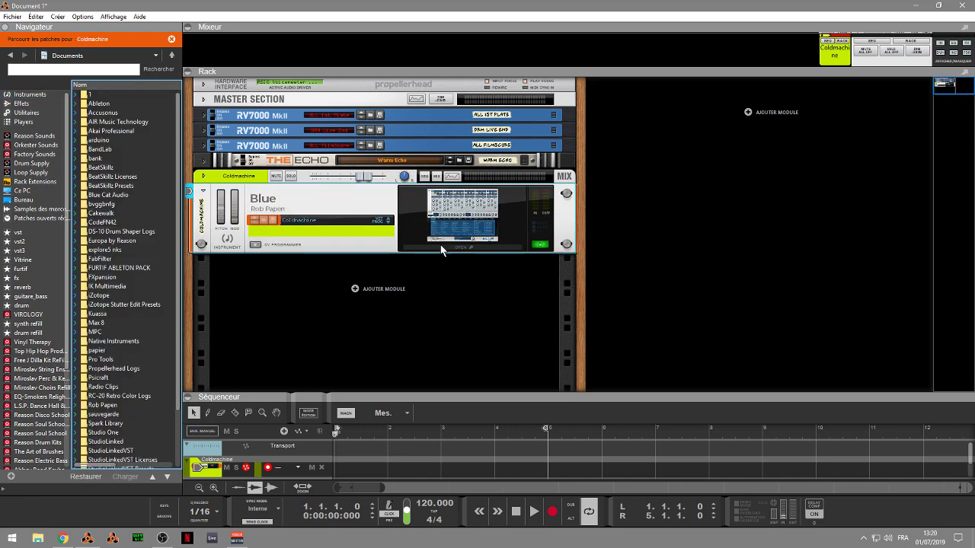
{"action": "left_click", "coordinate": [441, 250]}
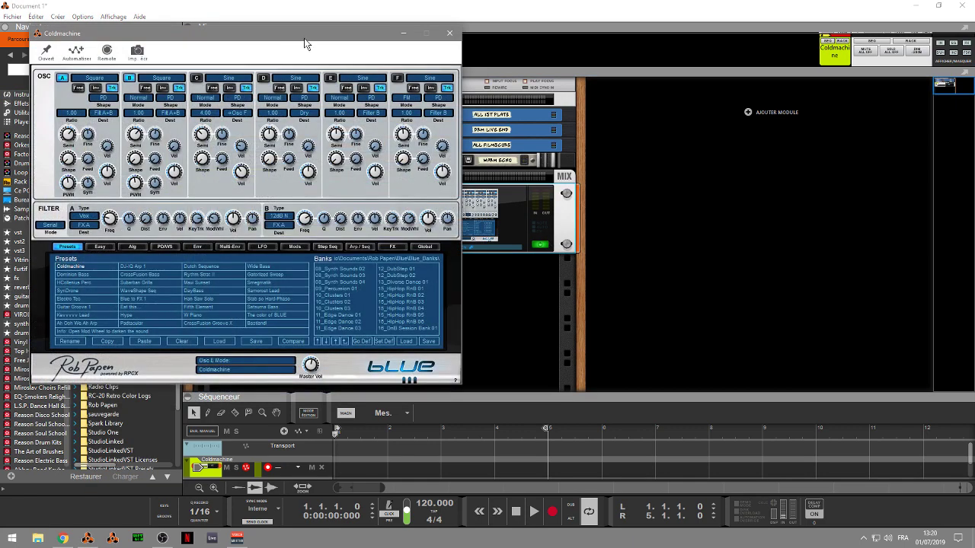
{"action": "left_click_drag", "start_coordinate": [306, 29], "coordinate": [682, 71]}
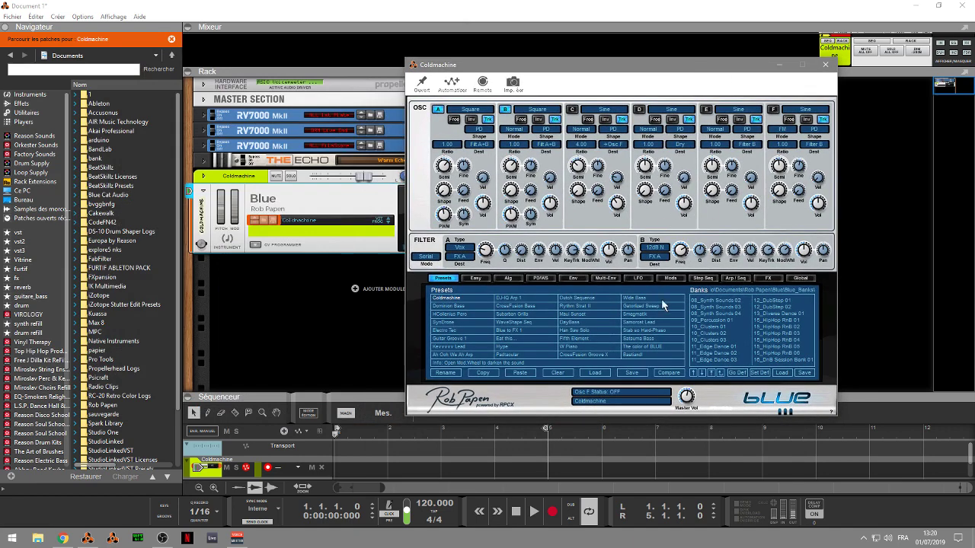
- Load Blue's 15_HipHop RnB 02 bank and audition the presets El ResoBass, U tell me Bass and LowRide Bass I
{"action": "left_click", "coordinate": [788, 328]}
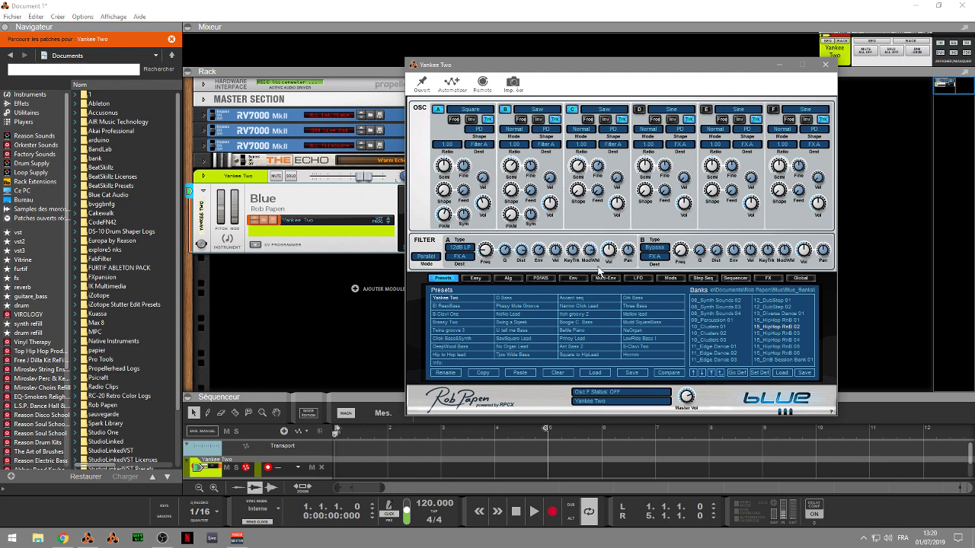
{"action": "left_click", "coordinate": [448, 306]}
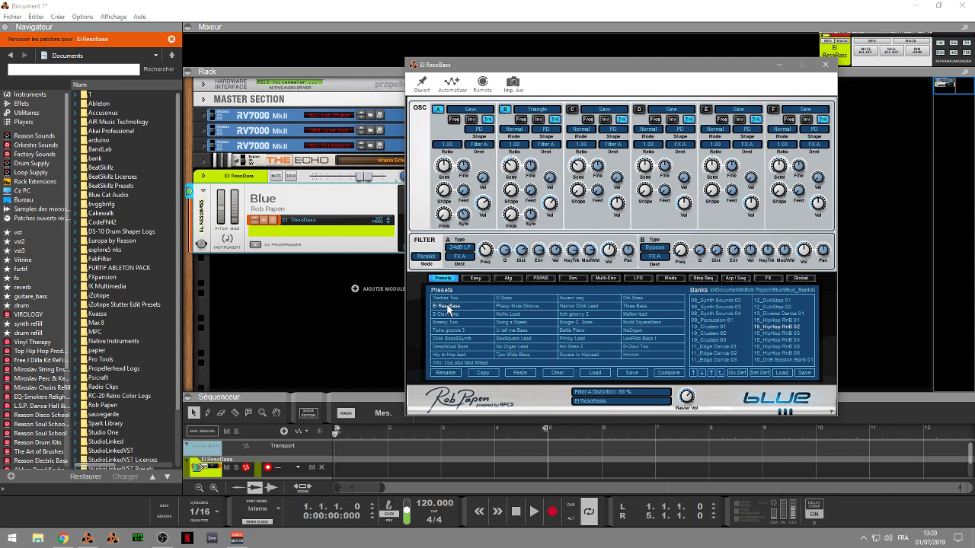
{"action": "left_click", "coordinate": [538, 334]}
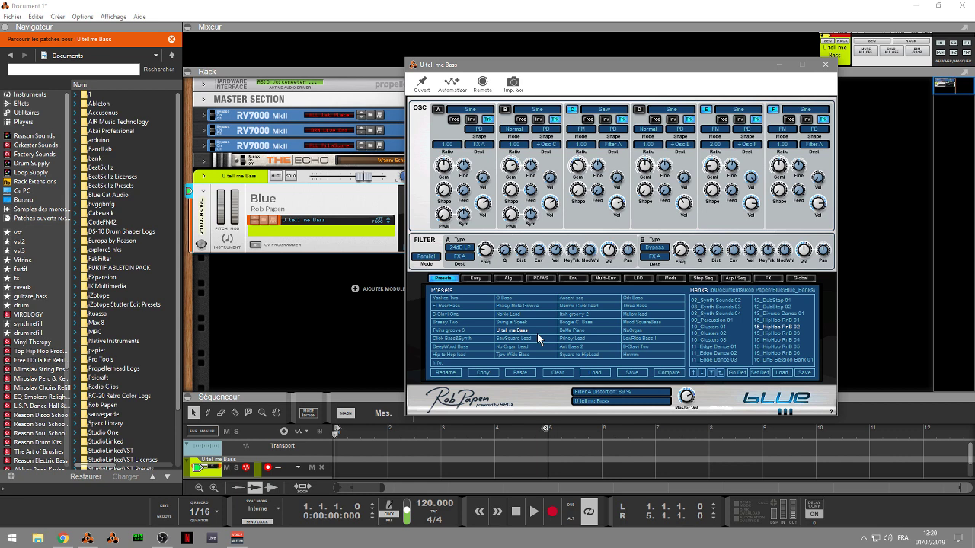
{"action": "left_click", "coordinate": [642, 340]}
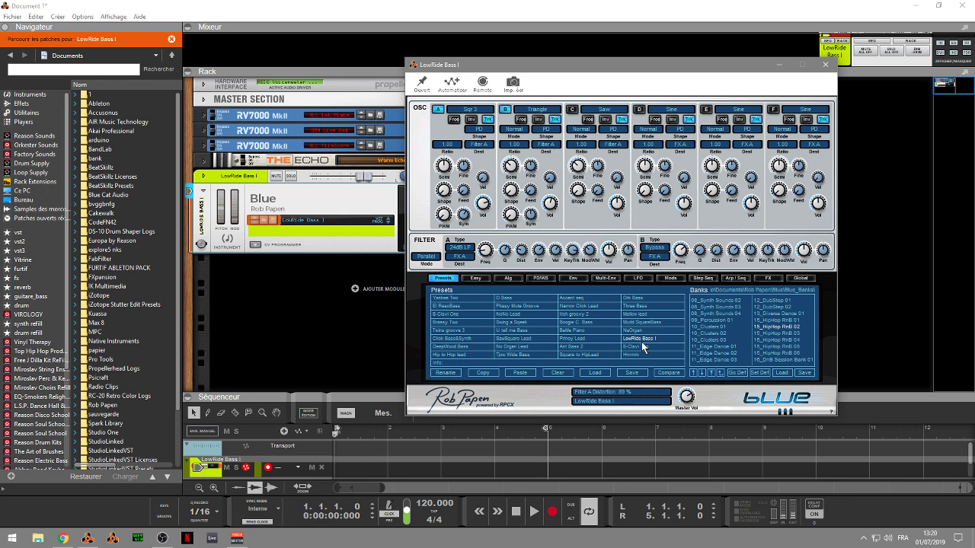
- Replace Blue in the rack with Rob Papen's Blue2 and open its plugin window clear of the device
{"action": "left_click", "coordinate": [31, 95]}
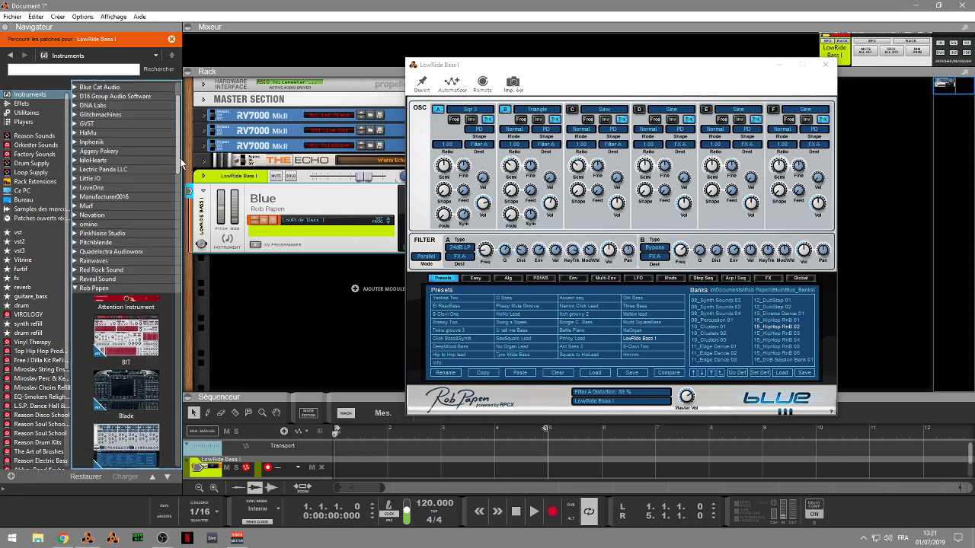
{"action": "scroll", "coordinate": [152, 198], "scroll_direction": "down", "scroll_amount": 6}
{"action": "left_click_drag", "start_coordinate": [131, 258], "coordinate": [298, 214]}
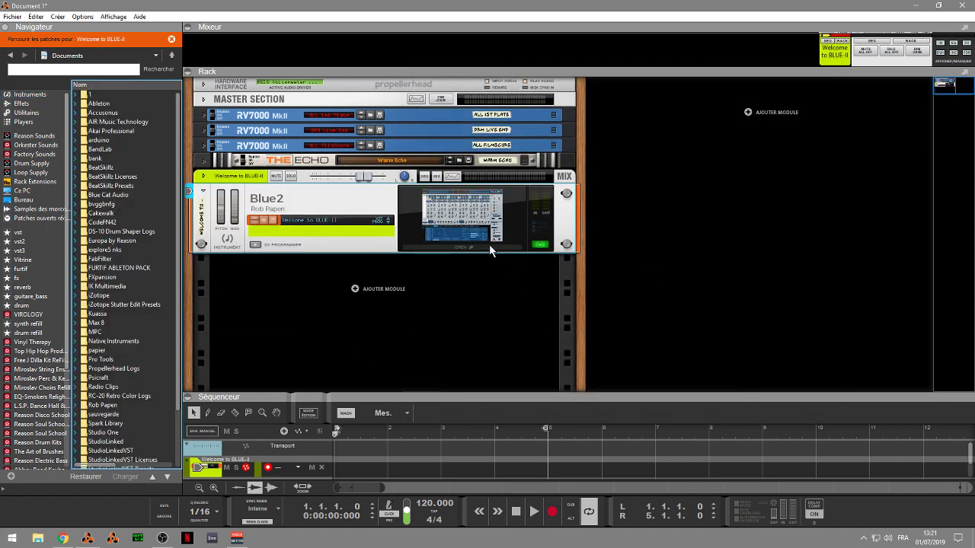
{"action": "left_click", "coordinate": [490, 249]}
{"action": "left_click_drag", "start_coordinate": [375, 34], "coordinate": [682, 42]}
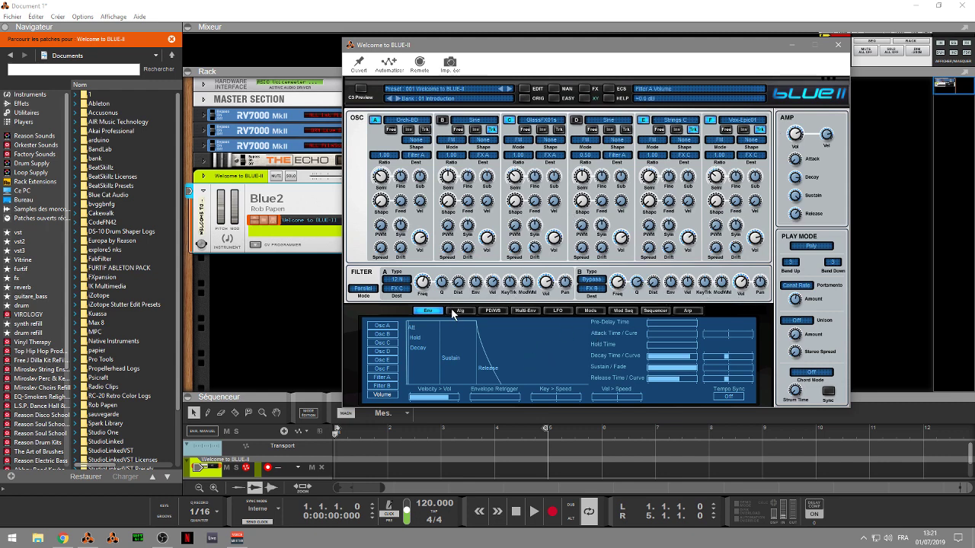
- Look through Blue2's modulation pages and show its Alg page with the oscillator algorithm
{"action": "scroll", "coordinate": [457, 313], "scroll_direction": "down", "scroll_amount": 3}
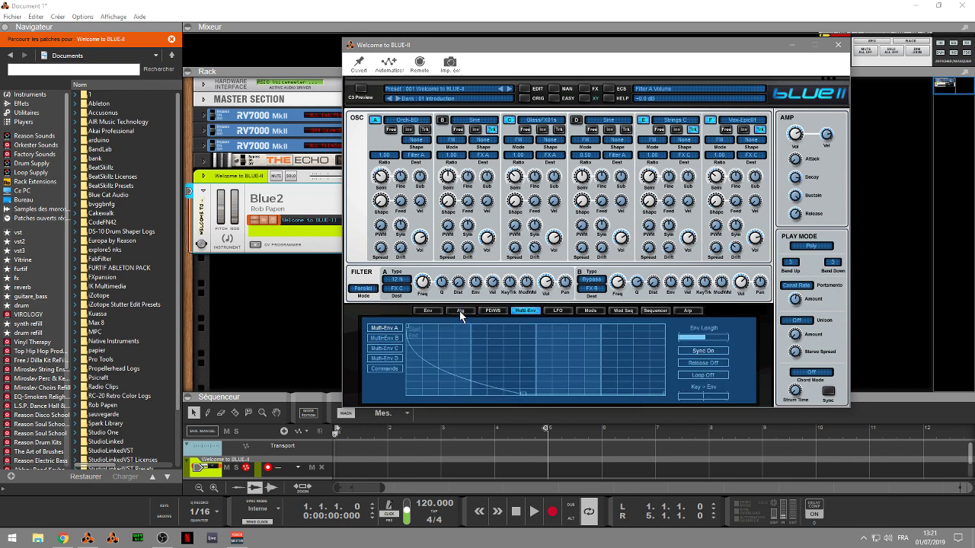
{"action": "scroll", "coordinate": [461, 313], "scroll_direction": "up", "scroll_amount": 3}
{"action": "left_click", "coordinate": [465, 314]}
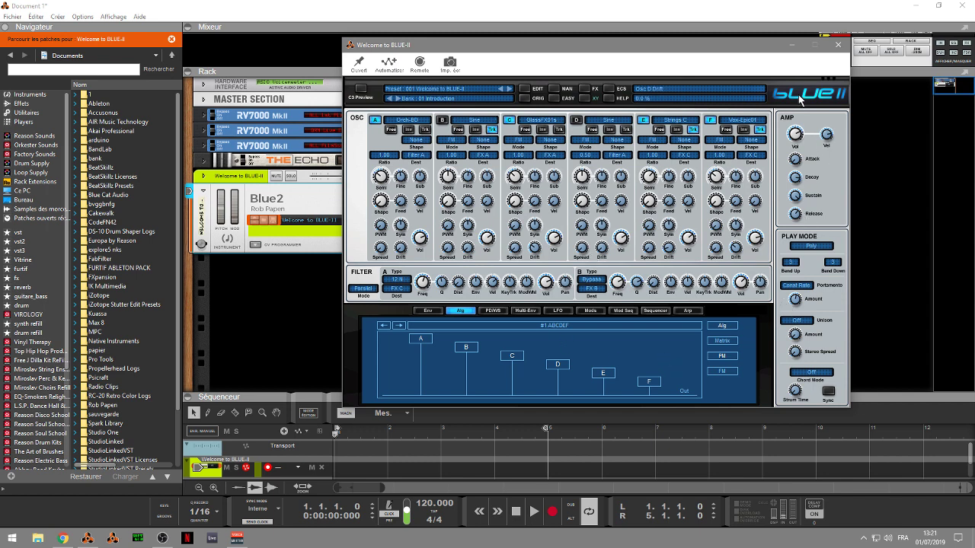
- Keep Blue2's window open, add a Blue instrument below it in the rack and open Blue's window beside it for comparison
{"action": "left_click", "coordinate": [28, 114]}
{"action": "left_click", "coordinate": [29, 94]}
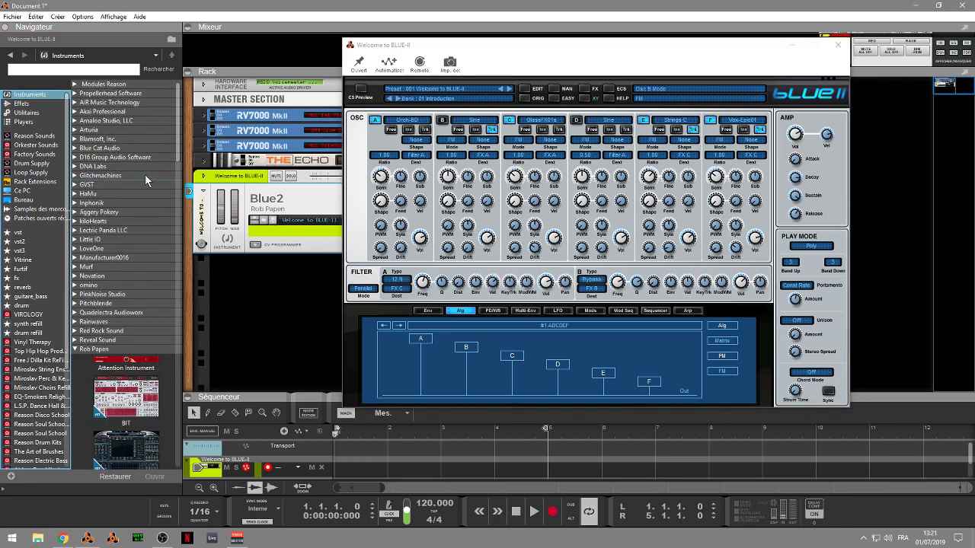
{"action": "scroll", "coordinate": [178, 152], "scroll_direction": "down", "scroll_amount": 5}
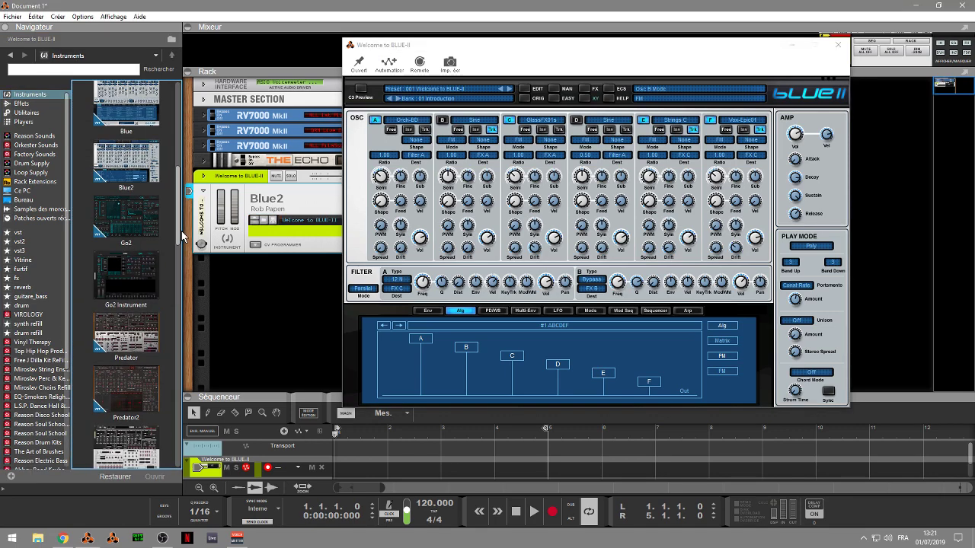
{"action": "left_click", "coordinate": [358, 66]}
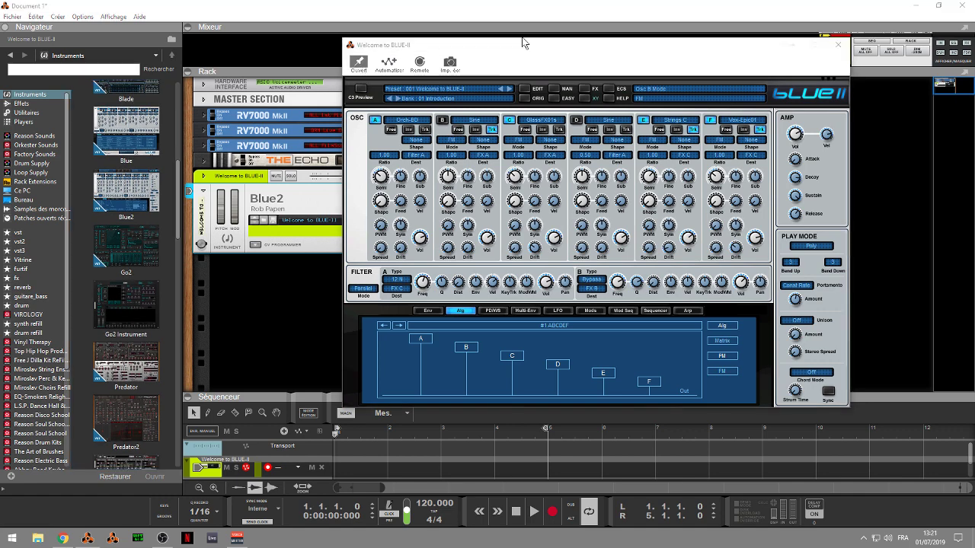
{"action": "left_click_drag", "start_coordinate": [600, 46], "coordinate": [718, 41]}
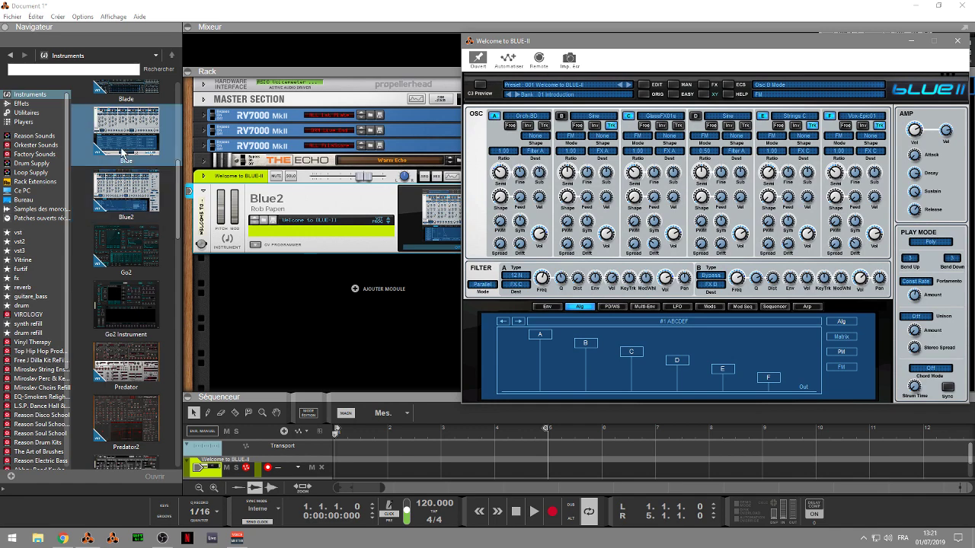
{"action": "mouse_move", "coordinate": [127, 147]}
{"action": "left_mouse_down"}
{"action": "mouse_move", "coordinate": [263, 326]}
{"action": "mouse_move", "coordinate": [291, 323]}
{"action": "left_mouse_up"}
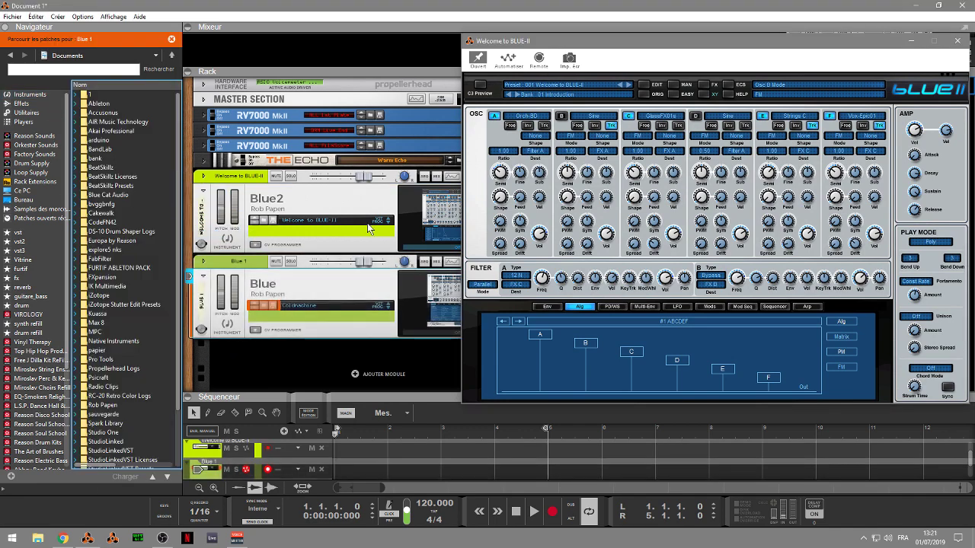
{"action": "left_click", "coordinate": [430, 308]}
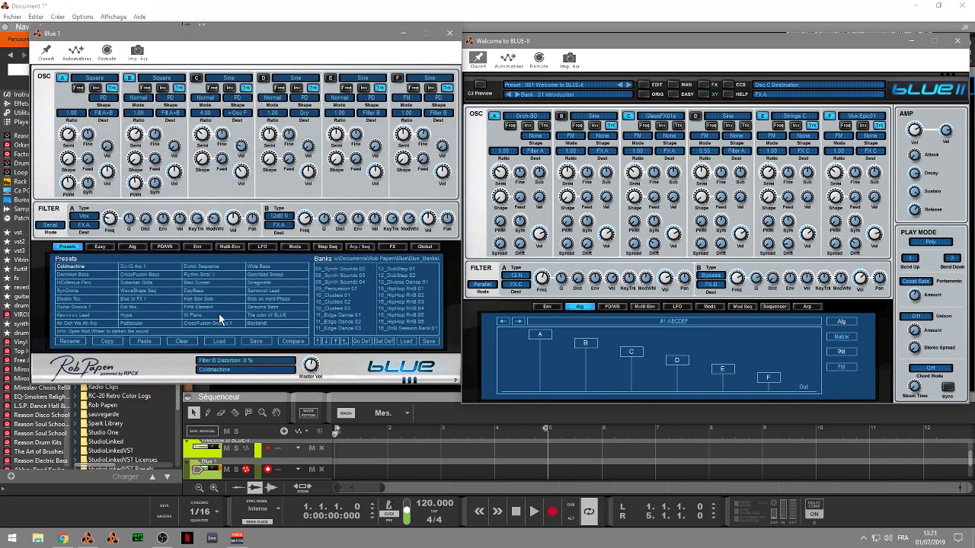
- Examine Blue's Easy, Alg and PD/WS pages alongside Blue2's Alg page
{"action": "left_click", "coordinate": [98, 248]}
{"action": "left_click", "coordinate": [133, 248]}
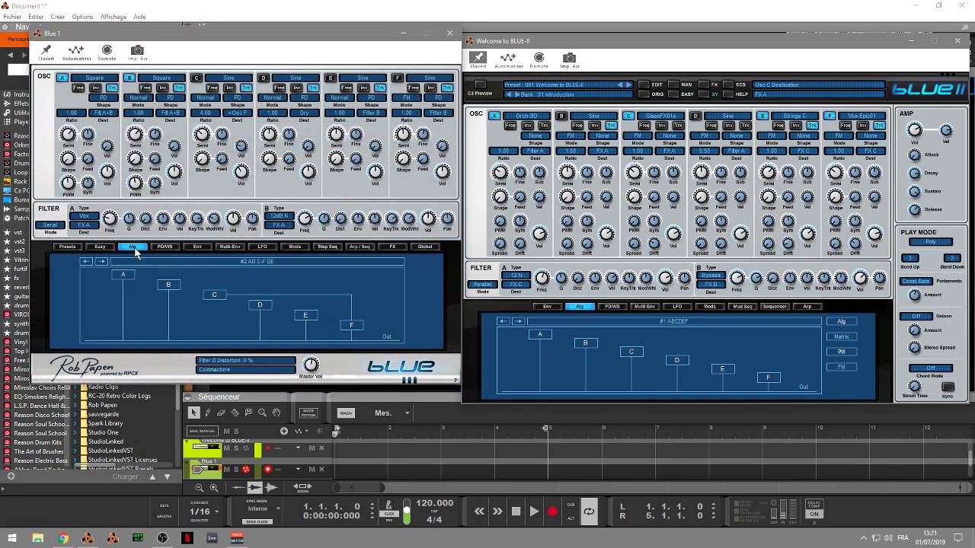
{"action": "left_click", "coordinate": [164, 248]}
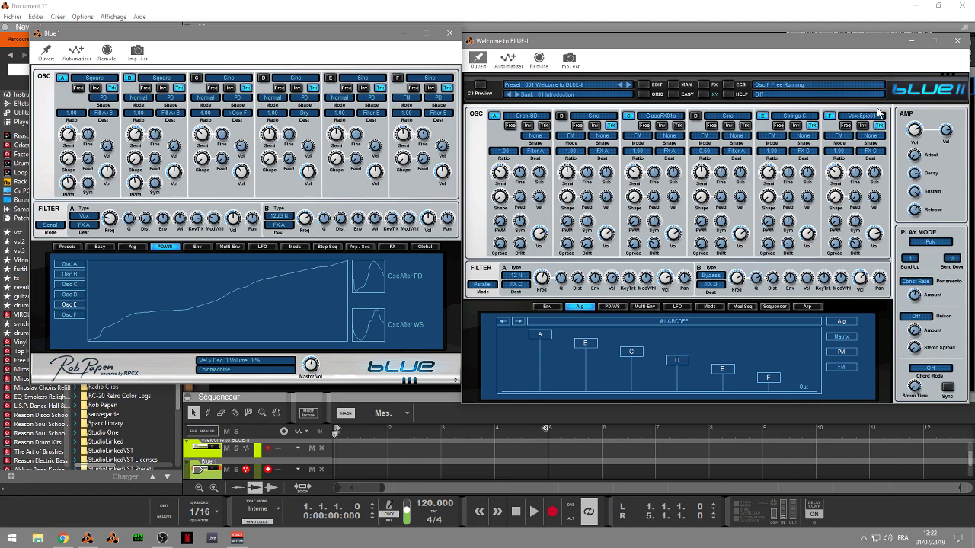
- Close both plugin windows and delete the Blue device from the rack
{"action": "left_click", "coordinate": [958, 40]}
{"action": "left_click", "coordinate": [450, 34]}
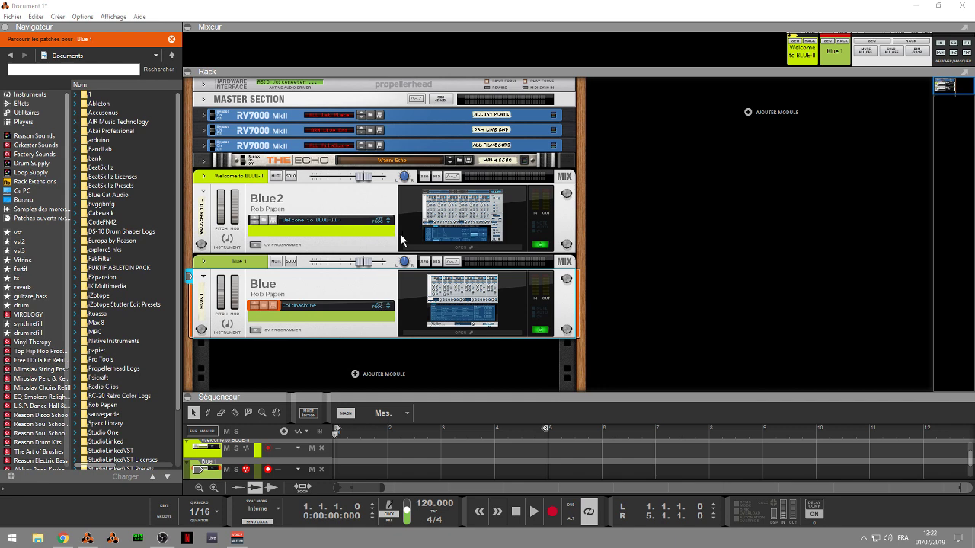
{"action": "left_click", "coordinate": [385, 302]}
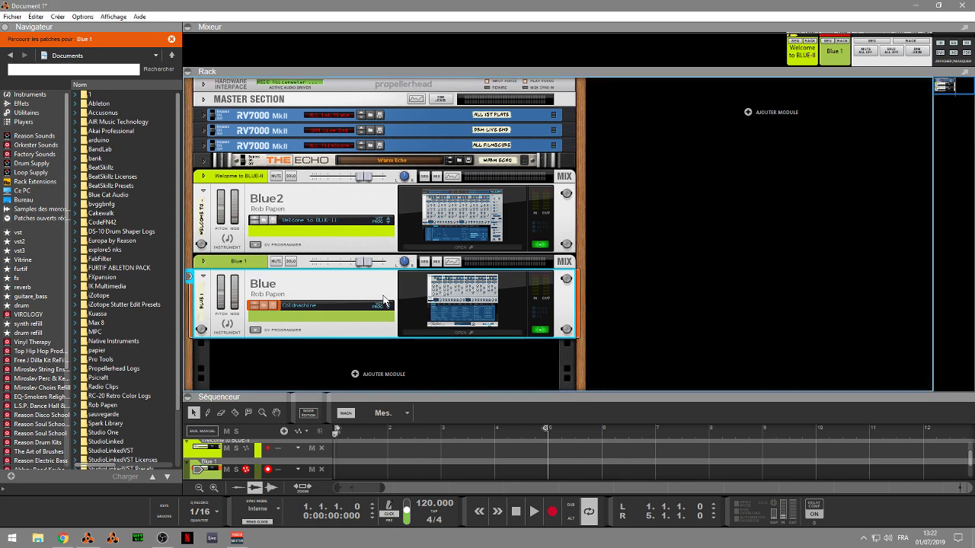
{"action": "key", "text": "Delete"}
{"action": "left_click", "coordinate": [384, 302]}
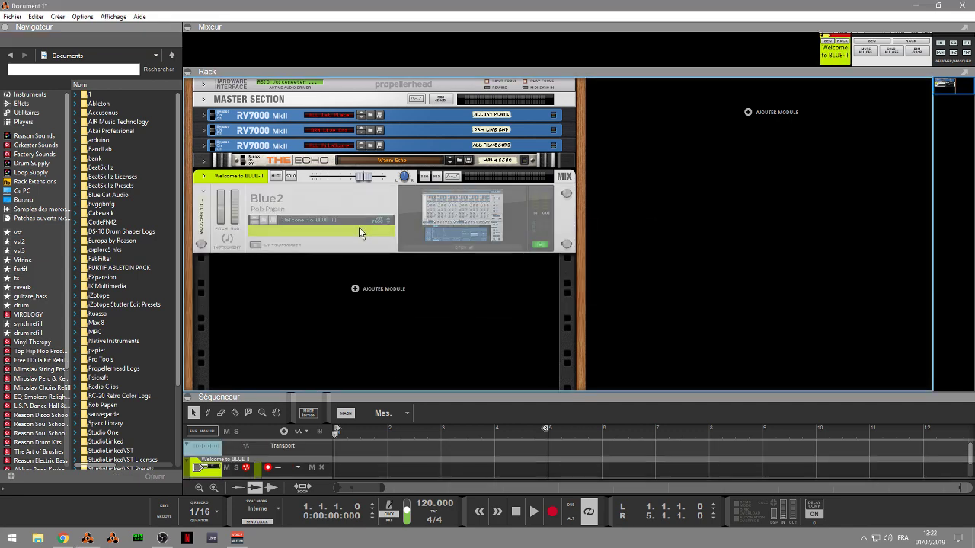
- Reopen Blue2 and audition presets 076 JP-Phase, 111 Jazz Split JoMal and 121 XY FM Wobble 02 from its preset manager
{"action": "left_click", "coordinate": [424, 246]}
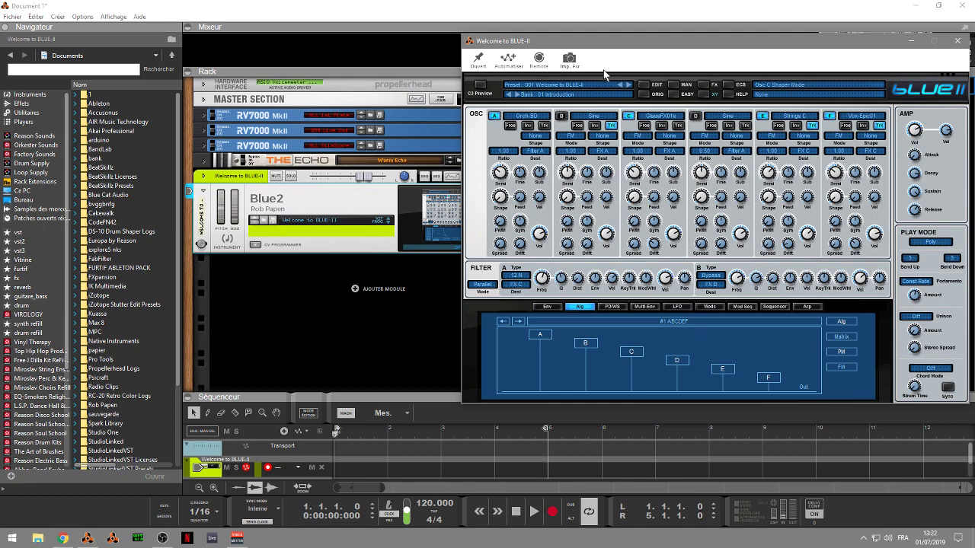
{"action": "left_click", "coordinate": [674, 85]}
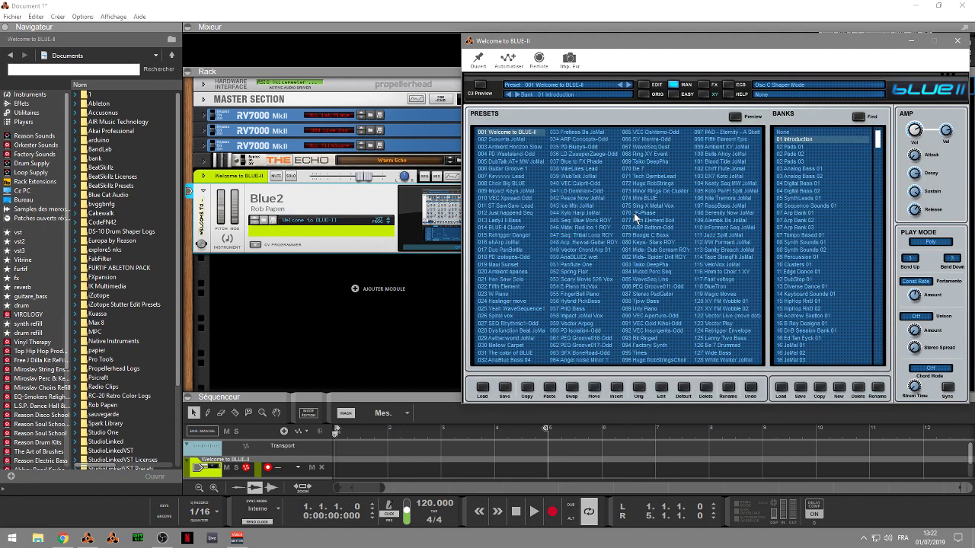
{"action": "left_click", "coordinate": [635, 215]}
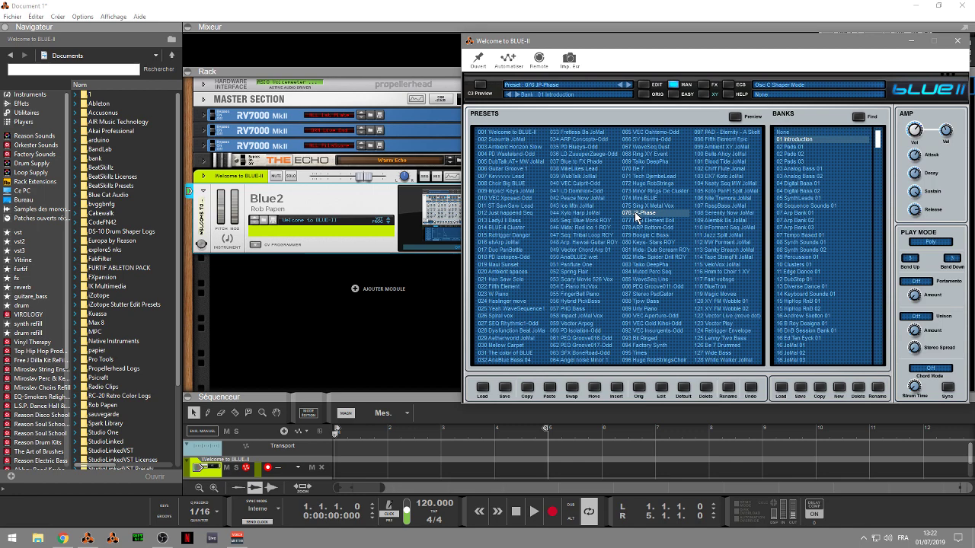
{"action": "left_click", "coordinate": [720, 236]}
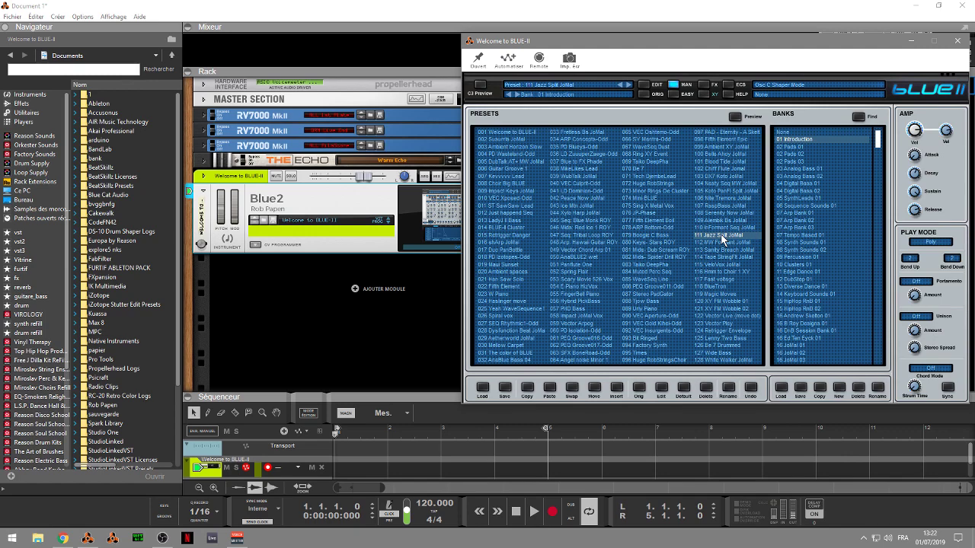
{"action": "left_click", "coordinate": [716, 309]}
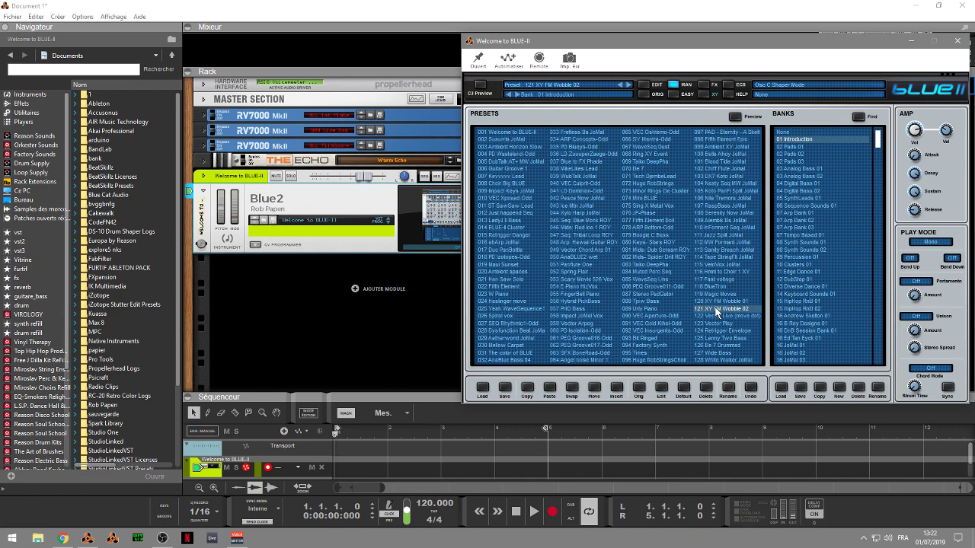
- Load Blue2's 15 HipHop RnB 01 bank and audition presets 015 Itch distort, 019 N Piano and 086 Chord Da Groove
{"action": "left_click", "coordinate": [794, 301]}
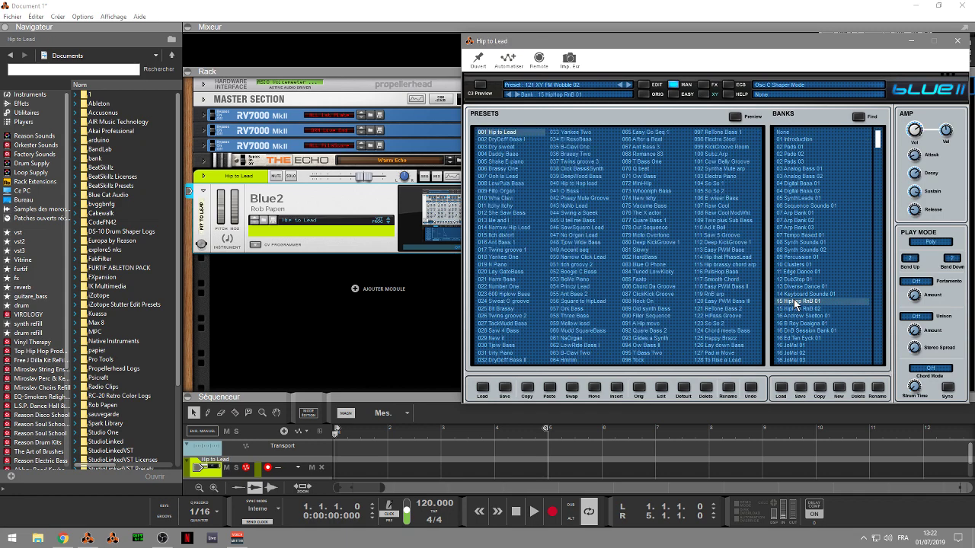
{"action": "left_click", "coordinate": [488, 236]}
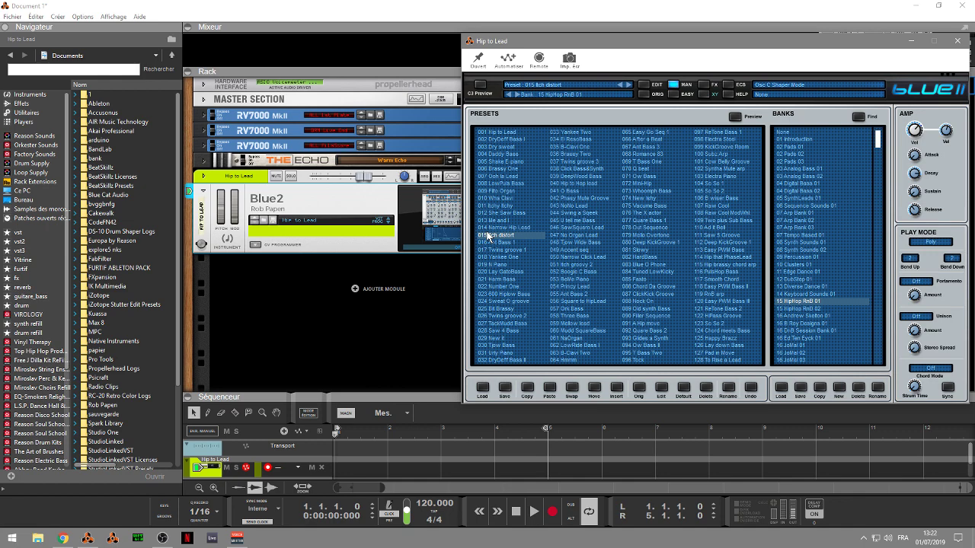
{"action": "left_click", "coordinate": [496, 266]}
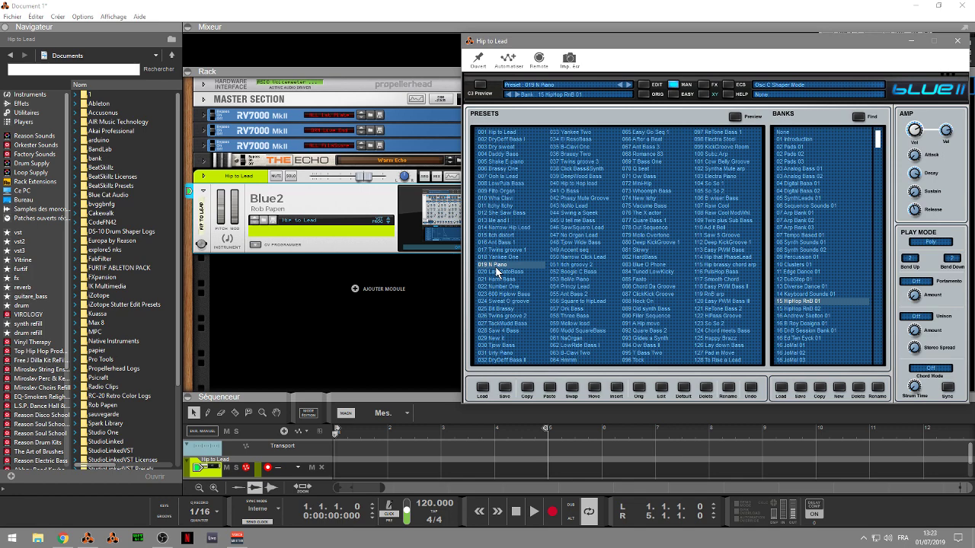
{"action": "left_click", "coordinate": [638, 287]}
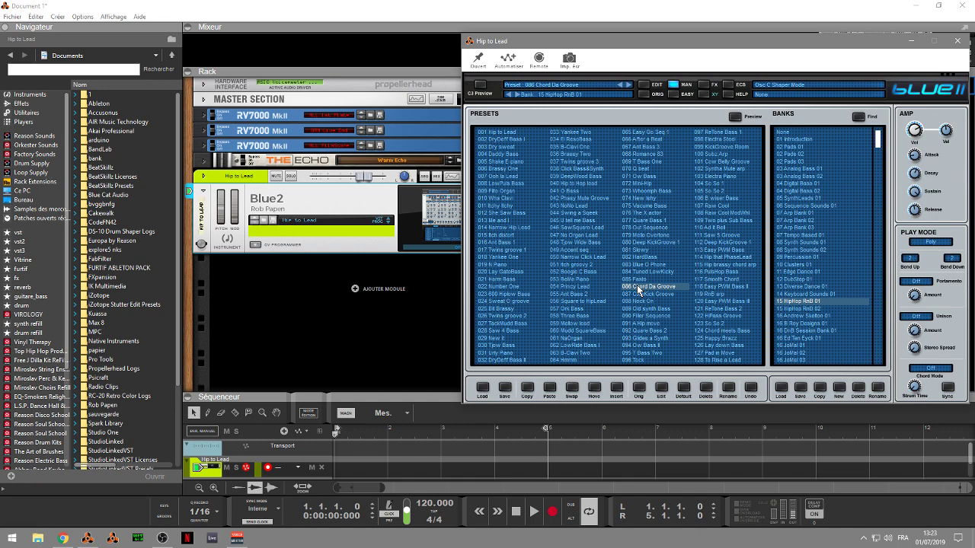
{"action": "scroll", "coordinate": [881, 146], "scroll_direction": "down", "scroll_amount": 1}
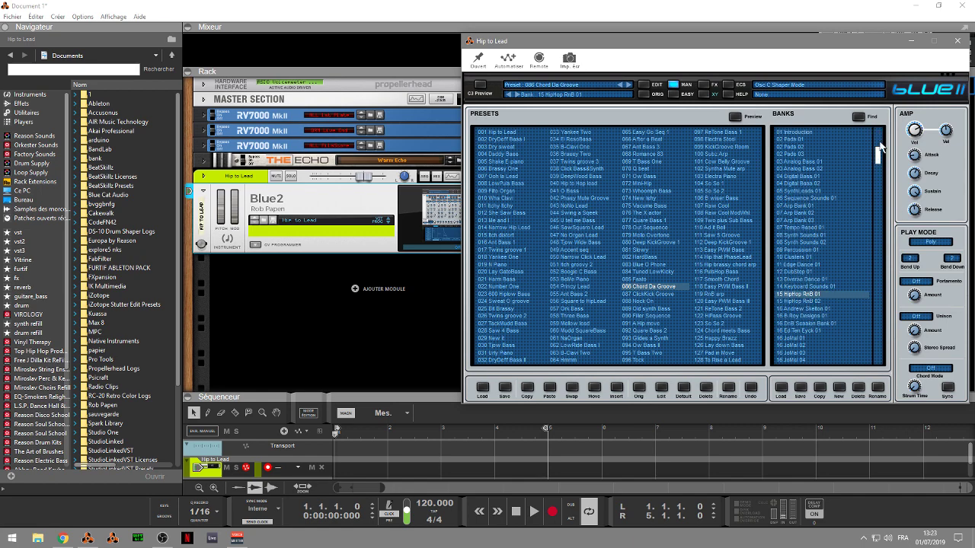
- Look through Blue2's bank list, reopen the plugin window on its main page, and close it
{"action": "scroll", "coordinate": [881, 148], "scroll_direction": "down", "scroll_amount": 1}
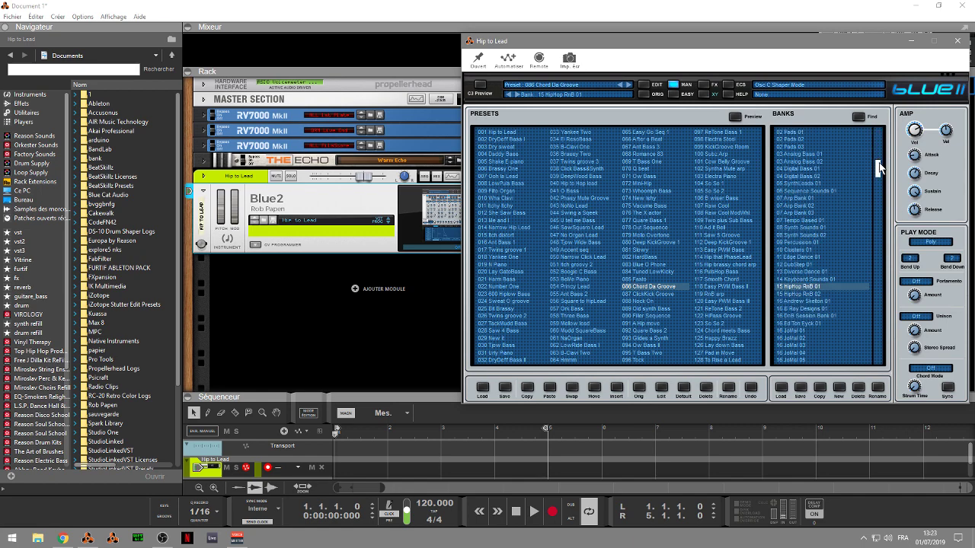
{"action": "left_click_drag", "start_coordinate": [880, 168], "coordinate": [897, 292]}
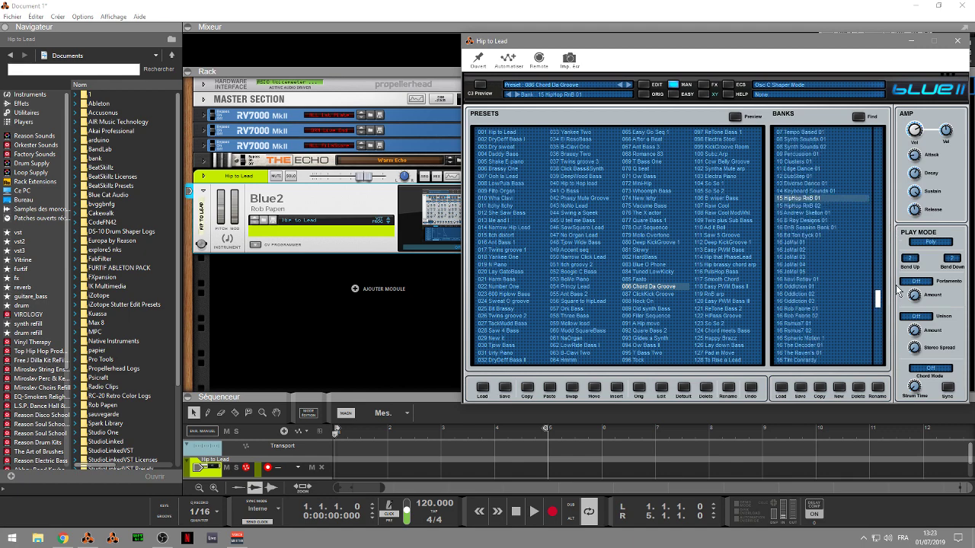
{"action": "key", "text": "Escape"}
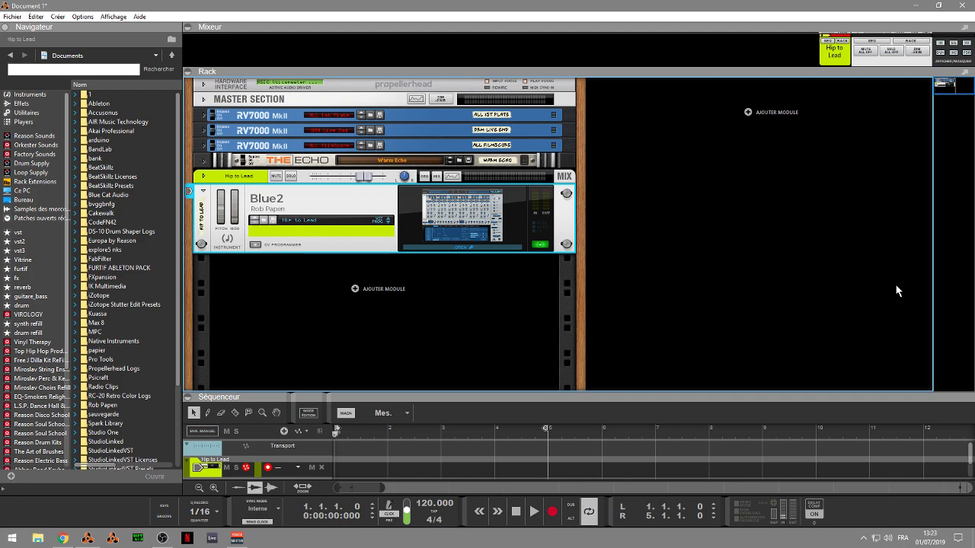
{"action": "left_click", "coordinate": [485, 248]}
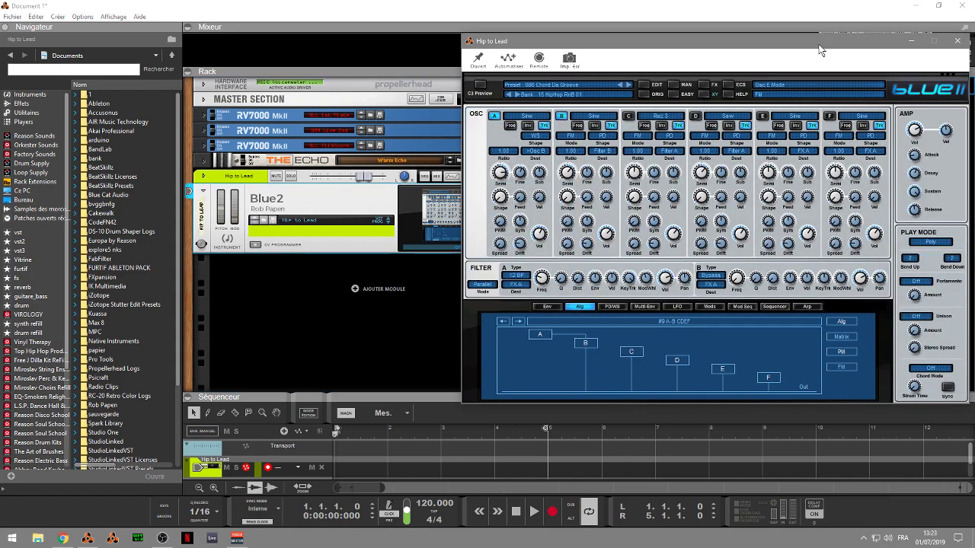
{"action": "left_click_drag", "start_coordinate": [820, 51], "coordinate": [765, 54]}
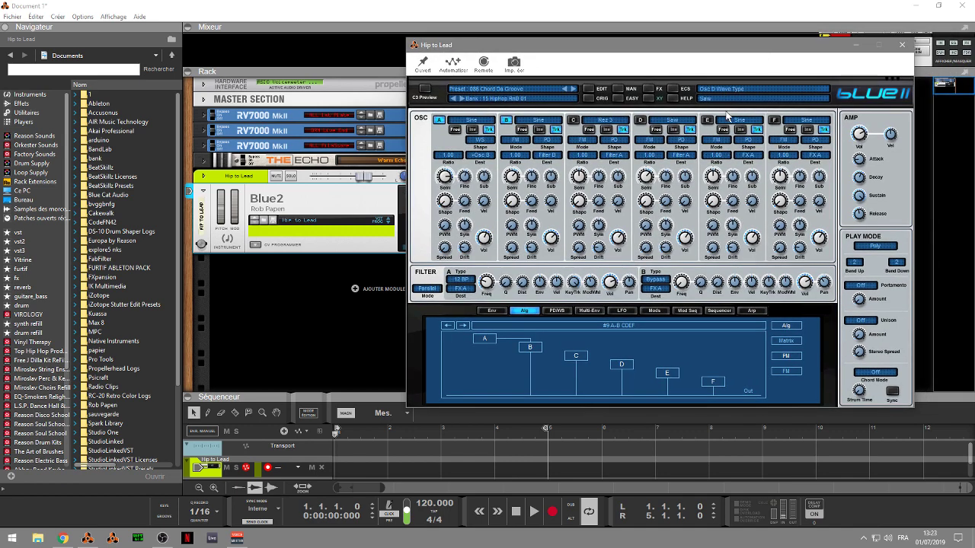
{"action": "left_click", "coordinate": [901, 44]}
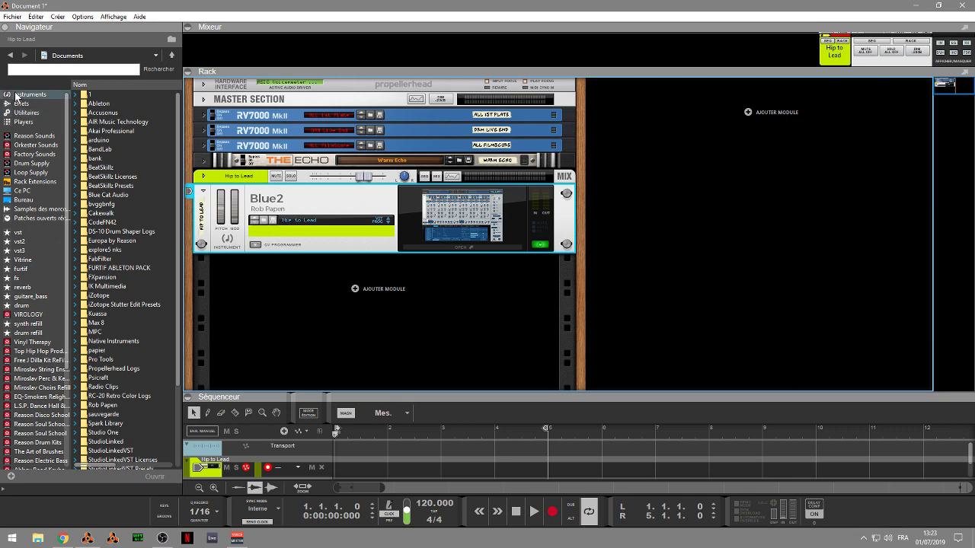
- Replace the Blue2 device in the rack with the Go2 instrument and open its plugin window
{"action": "left_click", "coordinate": [23, 95]}
{"action": "scroll", "coordinate": [164, 213], "scroll_direction": "down", "scroll_amount": 5}
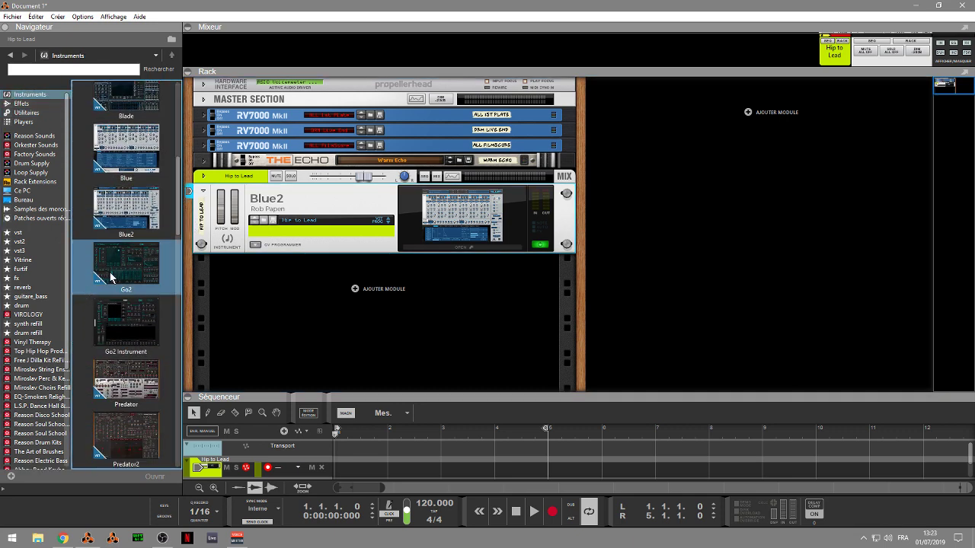
{"action": "left_click_drag", "start_coordinate": [114, 278], "coordinate": [298, 222]}
{"action": "left_click_drag", "start_coordinate": [449, 262], "coordinate": [474, 261]}
{"action": "left_click", "coordinate": [472, 245]}
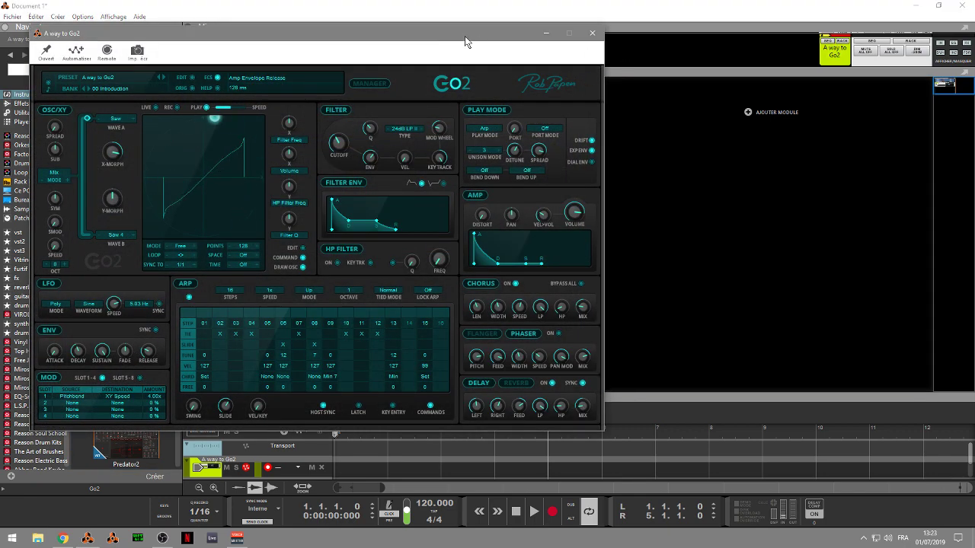
{"action": "left_click_drag", "start_coordinate": [447, 30], "coordinate": [792, 77]}
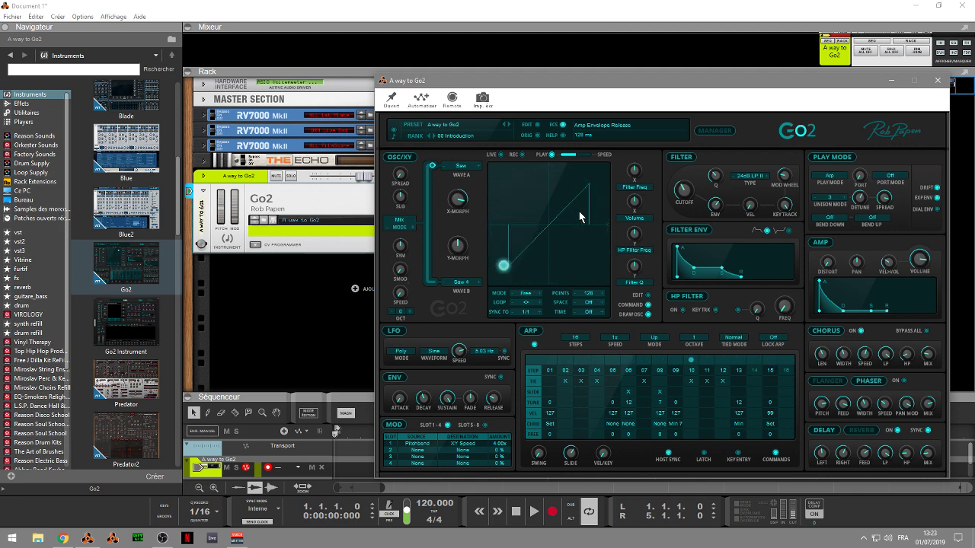
- Audition Go2's preset 009 Arp-Nomad Walks from its preset manager and return to the synth page
{"action": "left_click", "coordinate": [707, 132]}
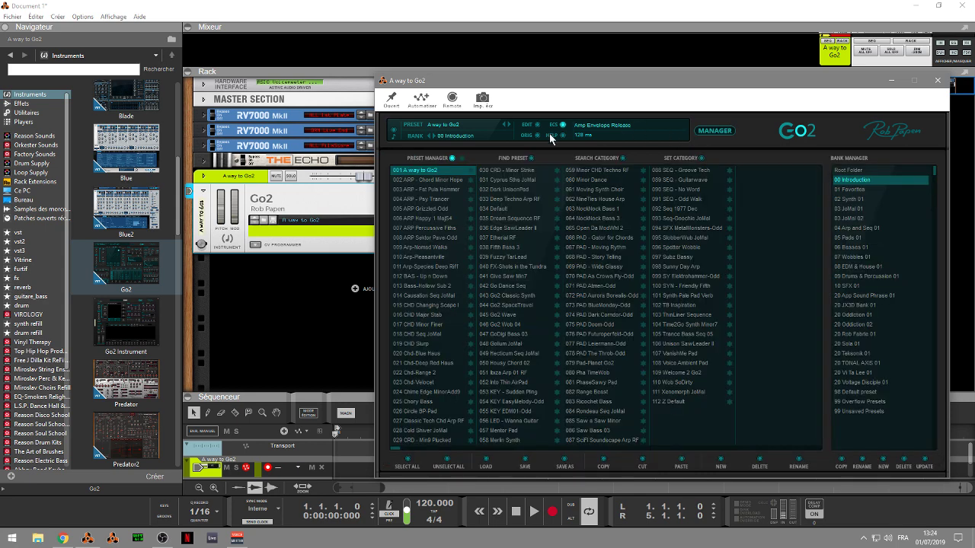
{"action": "left_click", "coordinate": [427, 246]}
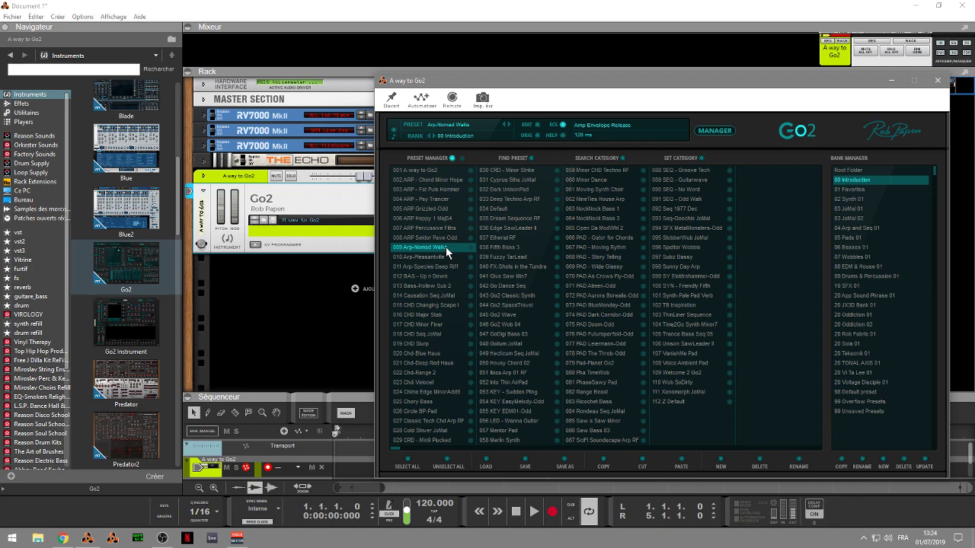
{"action": "left_click", "coordinate": [717, 132]}
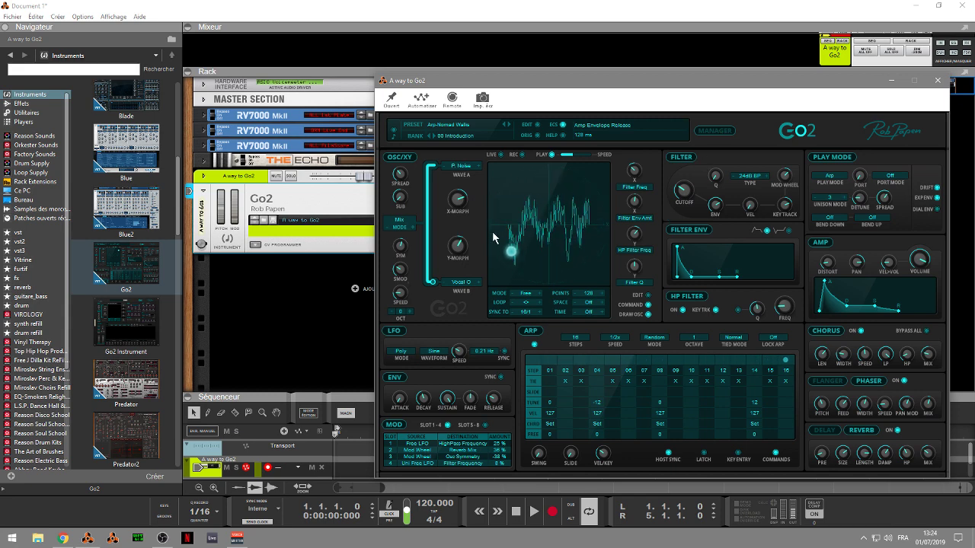
{"action": "left_click", "coordinate": [462, 201]}
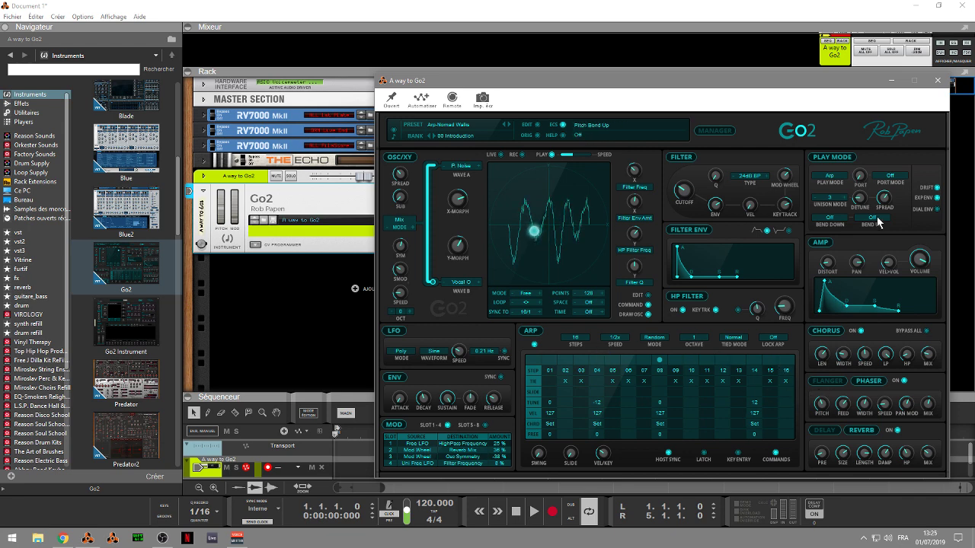
- Load Go2's 04 Arp and Seq 01 bank and audition presets 008 Minor Dance, 010 Phase da Arp, 011 Seq 1977 Dec and 016 Trance Bass Seq 01
{"action": "left_click", "coordinate": [724, 131]}
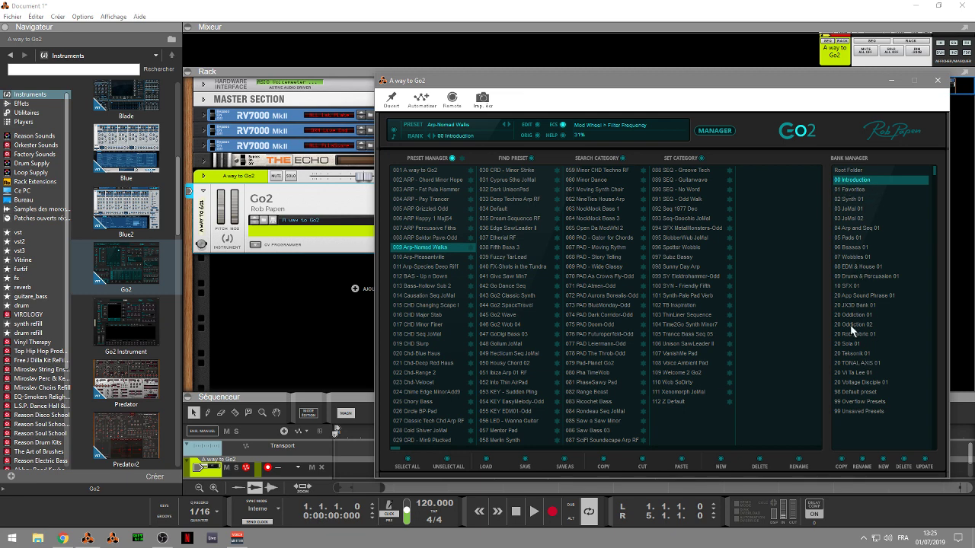
{"action": "left_click", "coordinate": [858, 229]}
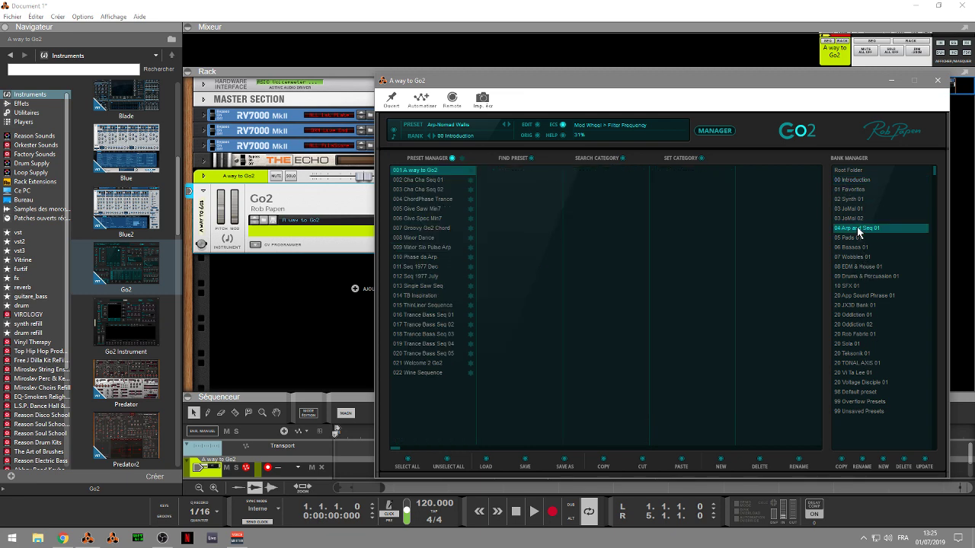
{"action": "left_click", "coordinate": [439, 238]}
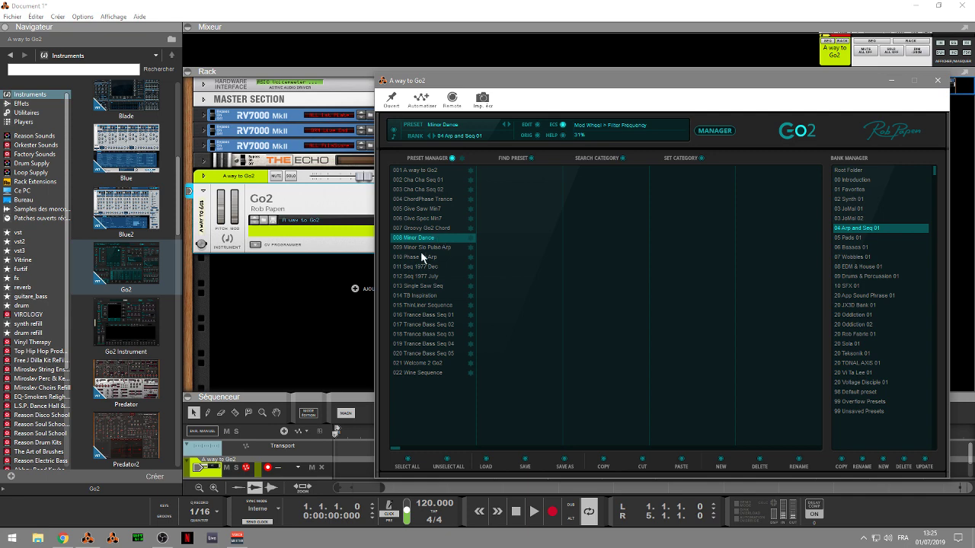
{"action": "left_click", "coordinate": [422, 257]}
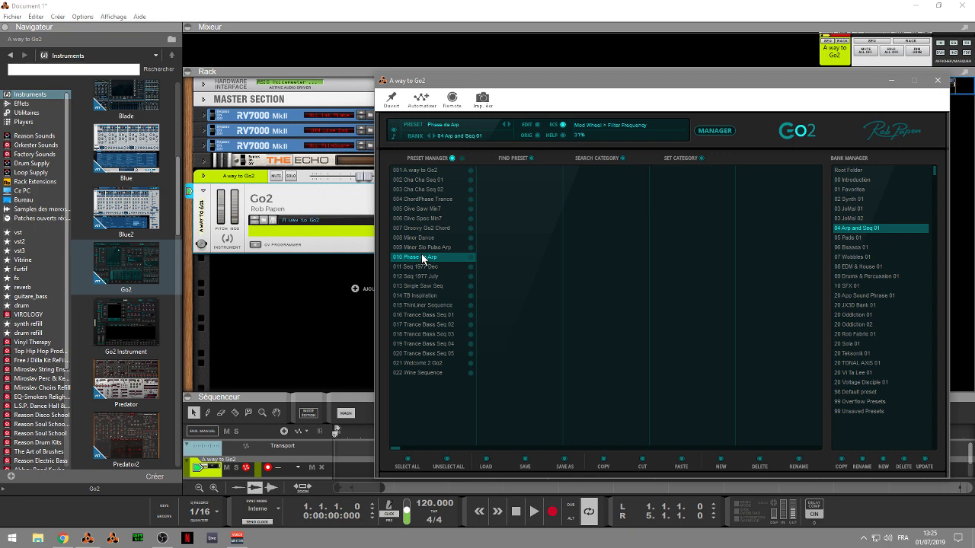
{"action": "left_click", "coordinate": [427, 268]}
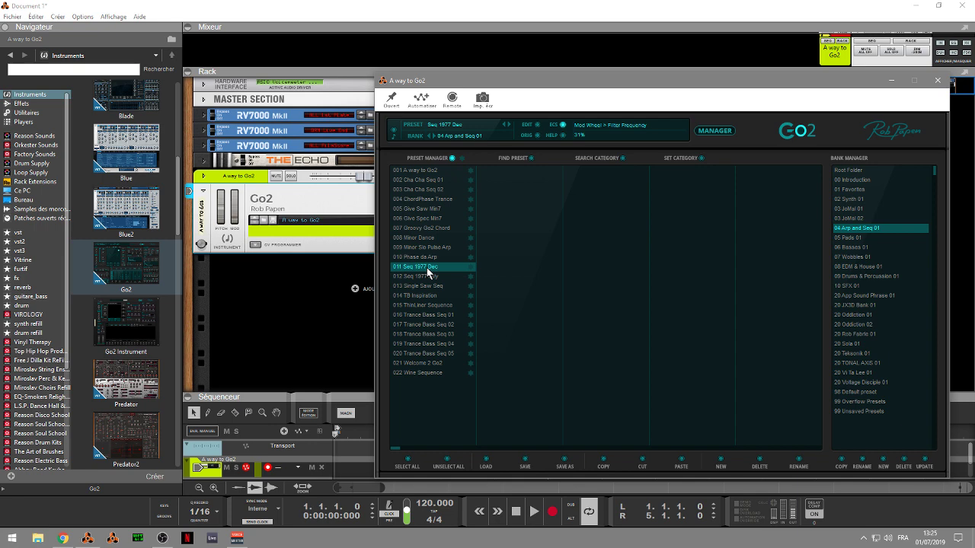
{"action": "left_click", "coordinate": [425, 316]}
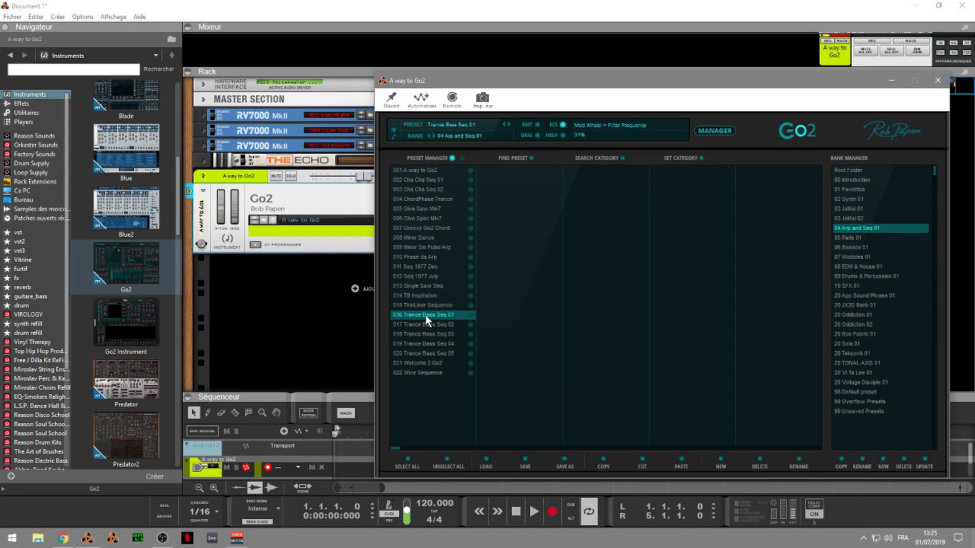
- Load Go2's 08 EDM & House 01 bank and audition presets 041 Housy PulserChord 3, 016 Go2 Dance Arp, 023 House Stab 3 Fifth and 073 Phase da Dance Arp
{"action": "left_click", "coordinate": [840, 267]}
{"action": "left_click", "coordinate": [503, 277]}
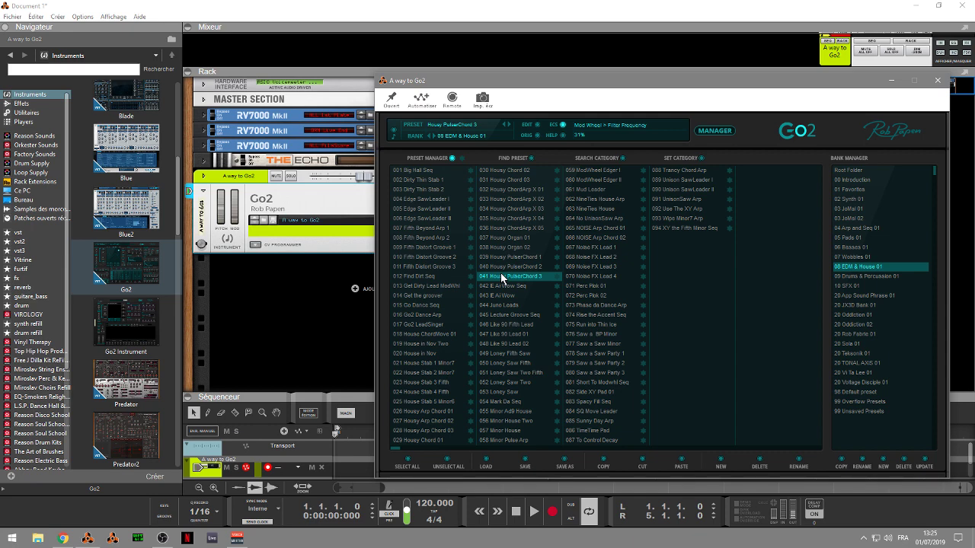
{"action": "left_click", "coordinate": [417, 317]}
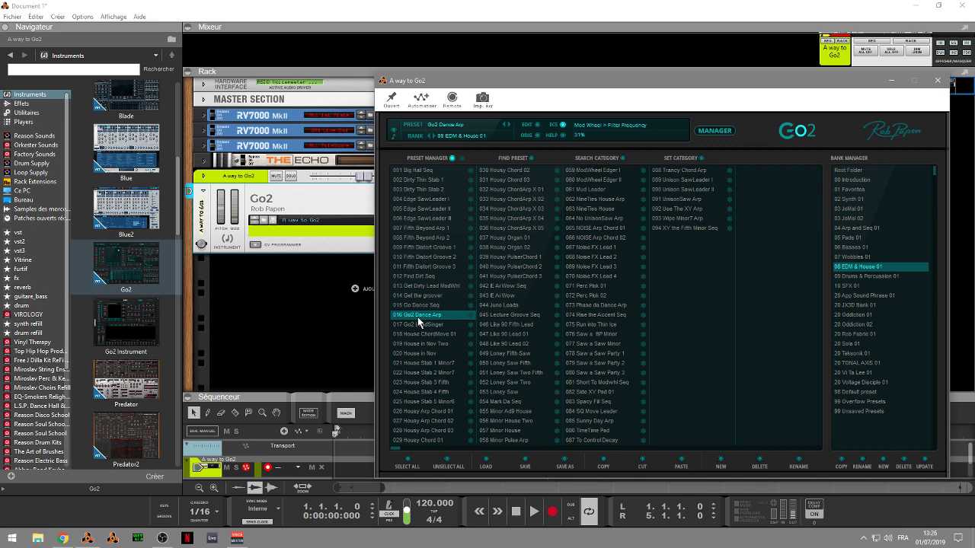
{"action": "left_click", "coordinate": [428, 383]}
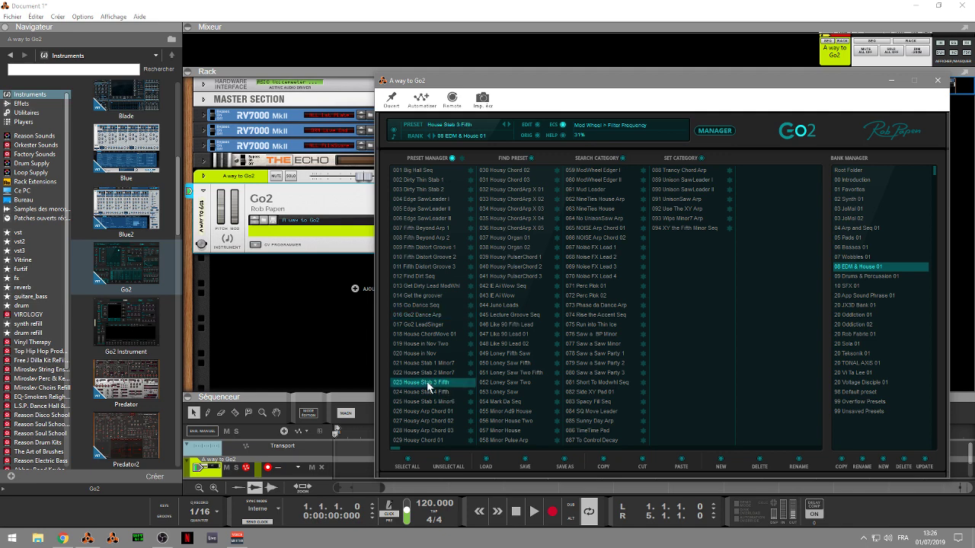
{"action": "left_click", "coordinate": [594, 306]}
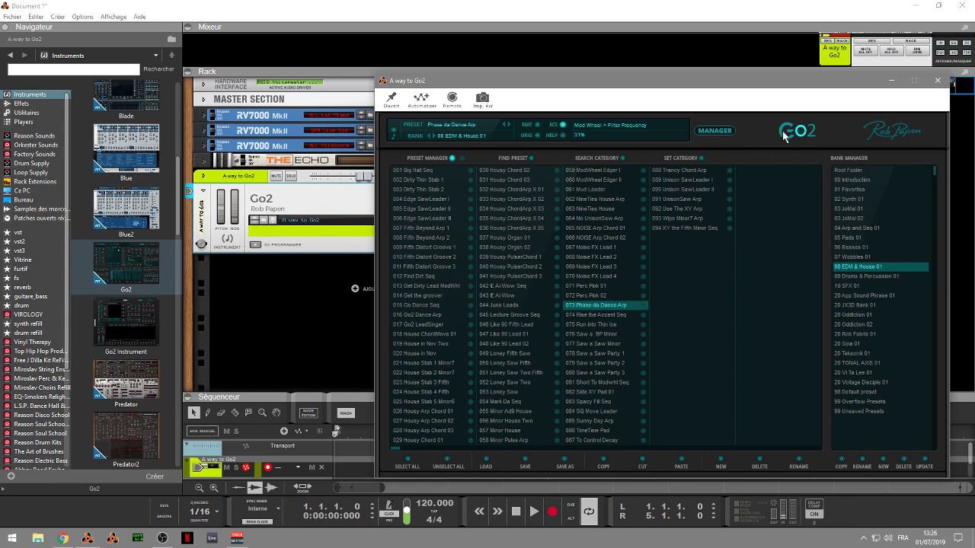
{"action": "left_click", "coordinate": [716, 132]}
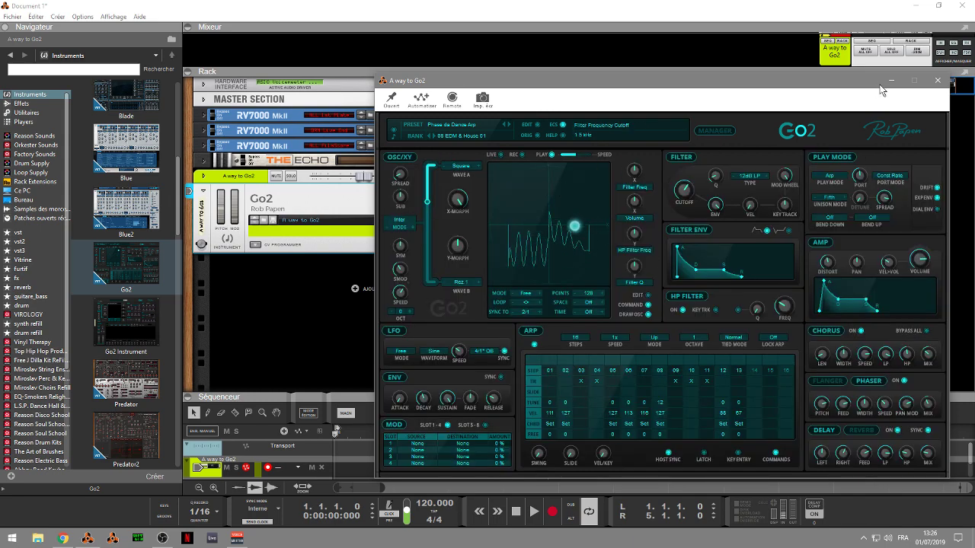
- Close the Go2 plugin window and delete the Go2 device from the rack
{"action": "left_click", "coordinate": [936, 81]}
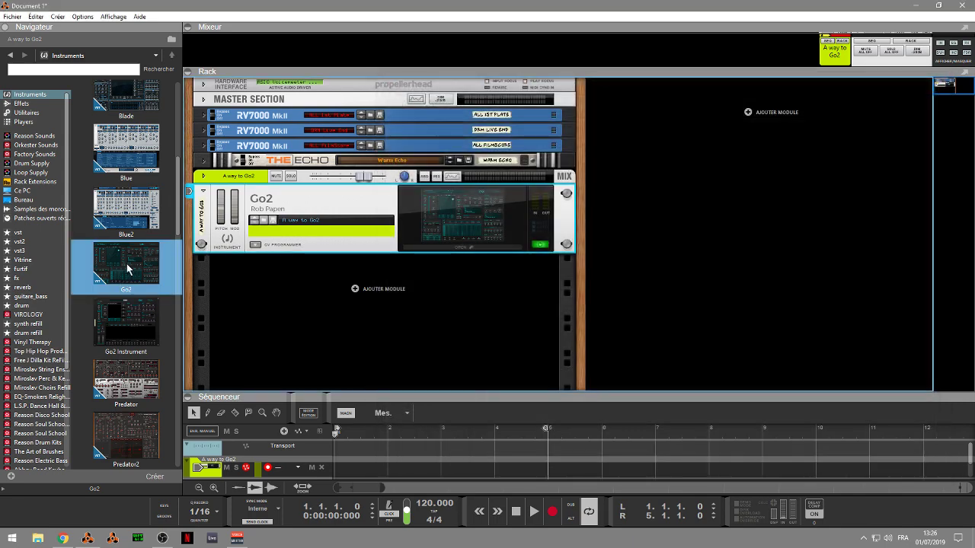
{"action": "left_click", "coordinate": [350, 215]}
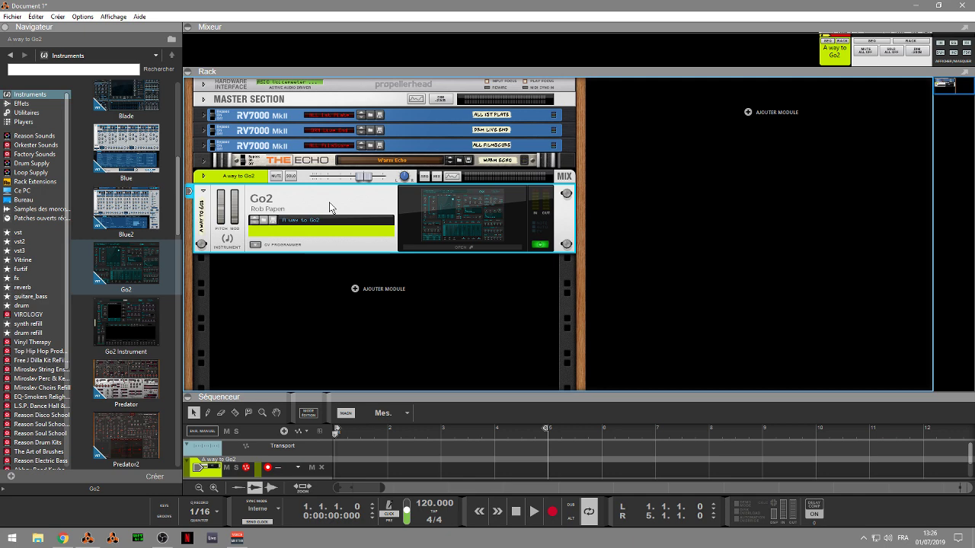
{"action": "key", "text": "Delete"}
{"action": "key", "text": "Return"}
- Add the Go2 Instrument rack extension to view its front panel, and delete it again
{"action": "mouse_move", "coordinate": [139, 317]}
{"action": "left_mouse_down"}
{"action": "mouse_move", "coordinate": [390, 272]}
{"action": "mouse_move", "coordinate": [365, 292]}
{"action": "mouse_move", "coordinate": [389, 254]}
{"action": "mouse_move", "coordinate": [320, 294]}
{"action": "left_mouse_up"}
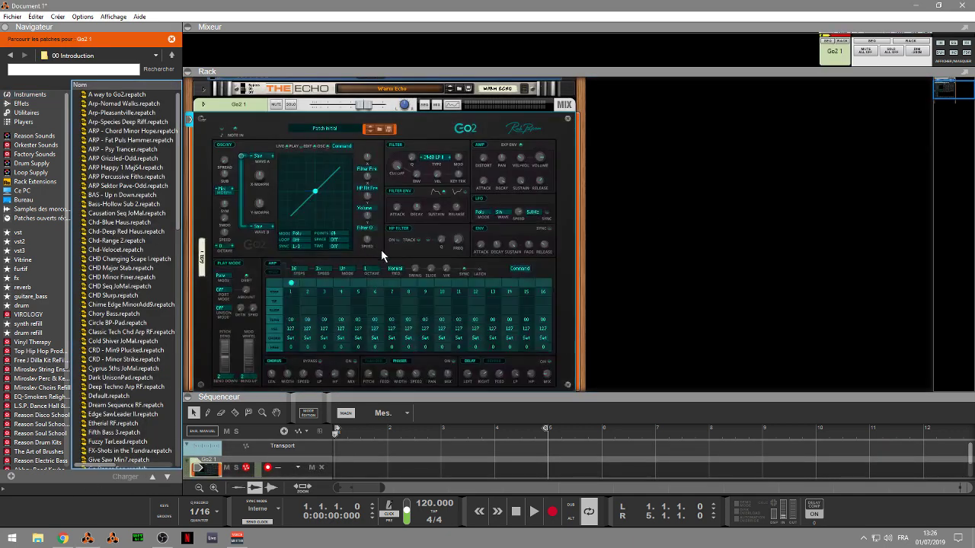
{"action": "left_click", "coordinate": [944, 96]}
{"action": "scroll", "coordinate": [944, 96], "scroll_direction": "up", "scroll_amount": 3}
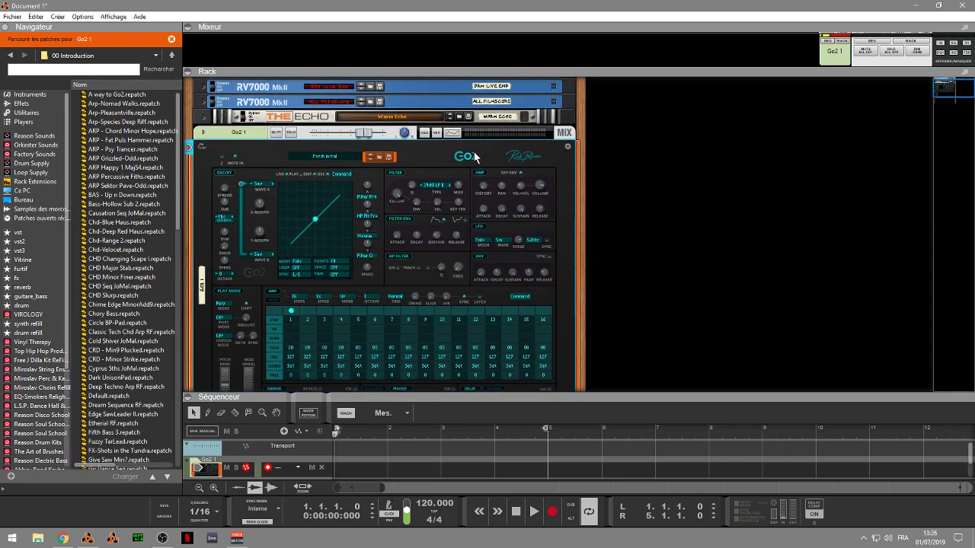
{"action": "key", "text": "Delete"}
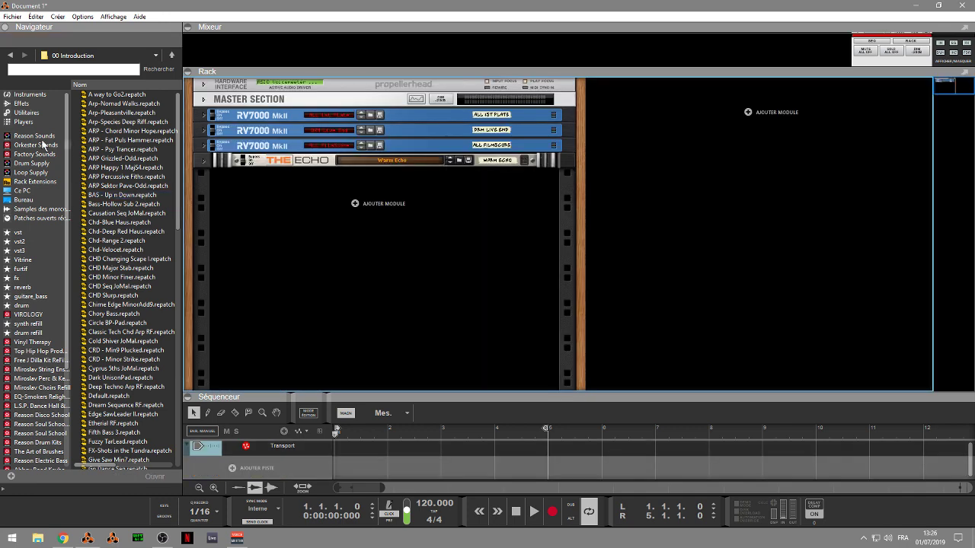
- Add the Predator instrument to the rack and open its plugin window on the main synth screen
{"action": "left_click", "coordinate": [30, 94]}
{"action": "mouse_move", "coordinate": [178, 145]}
{"action": "left_mouse_down"}
{"action": "mouse_move", "coordinate": [183, 245]}
{"action": "mouse_move", "coordinate": [142, 262]}
{"action": "mouse_move", "coordinate": [364, 239]}
{"action": "left_mouse_up"}
{"action": "left_click", "coordinate": [158, 255]}
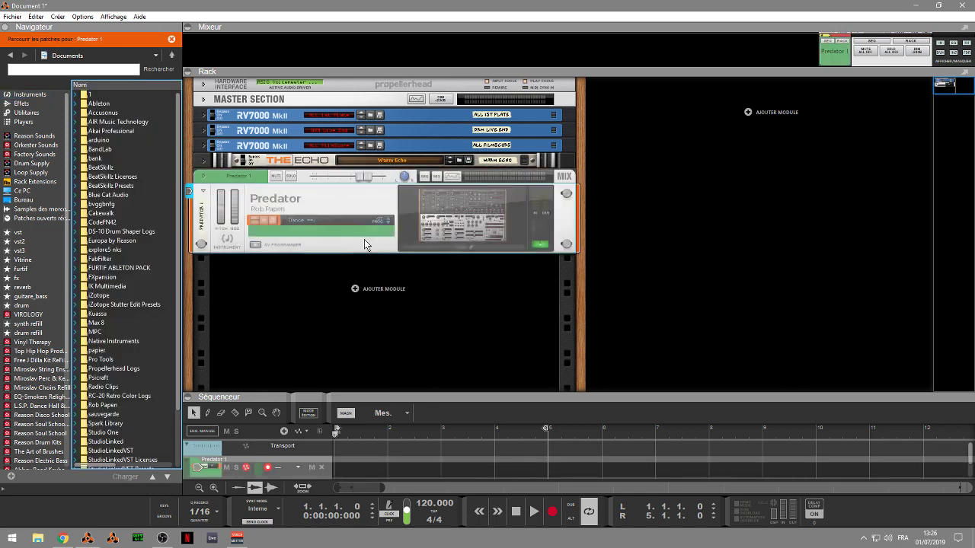
{"action": "left_click", "coordinate": [472, 247]}
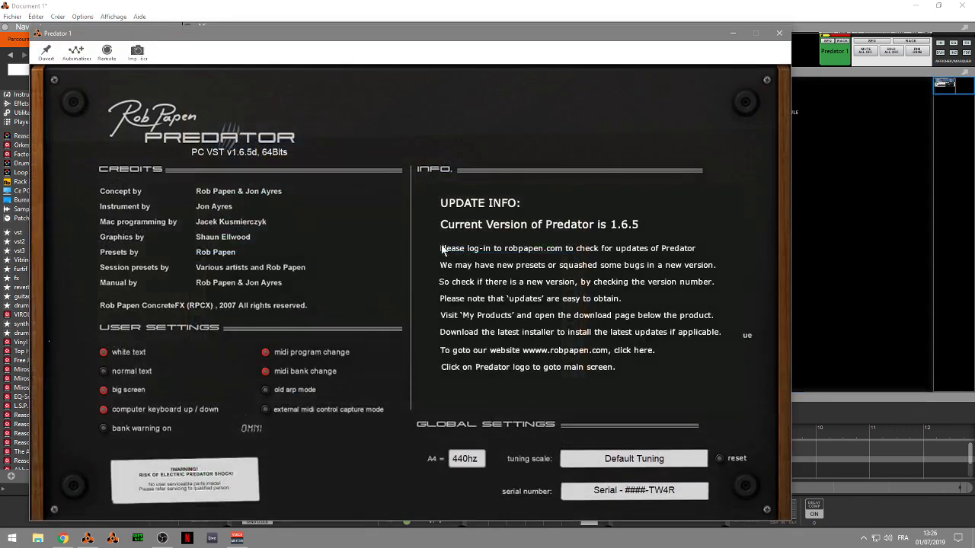
{"action": "left_click", "coordinate": [253, 402]}
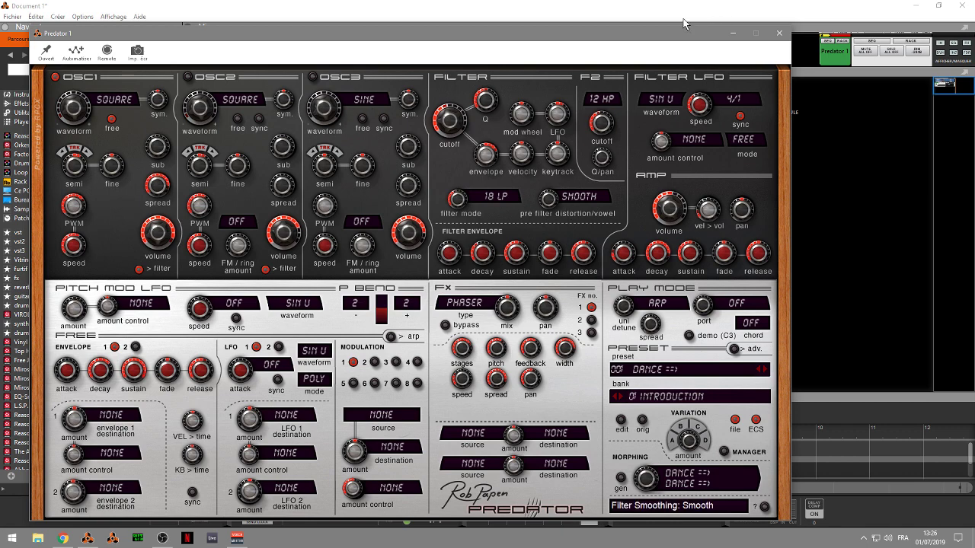
{"action": "left_click_drag", "start_coordinate": [682, 34], "coordinate": [744, 8]}
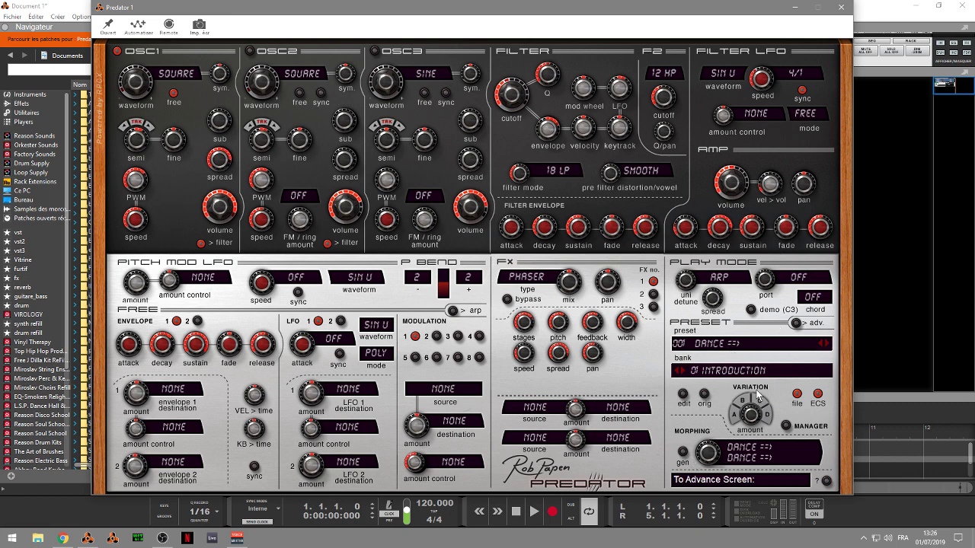
- Load Predator's 02 Predator dance 03 bank from its preset manager and audition preset 071 arp: vacuum
{"action": "left_click", "coordinate": [783, 422]}
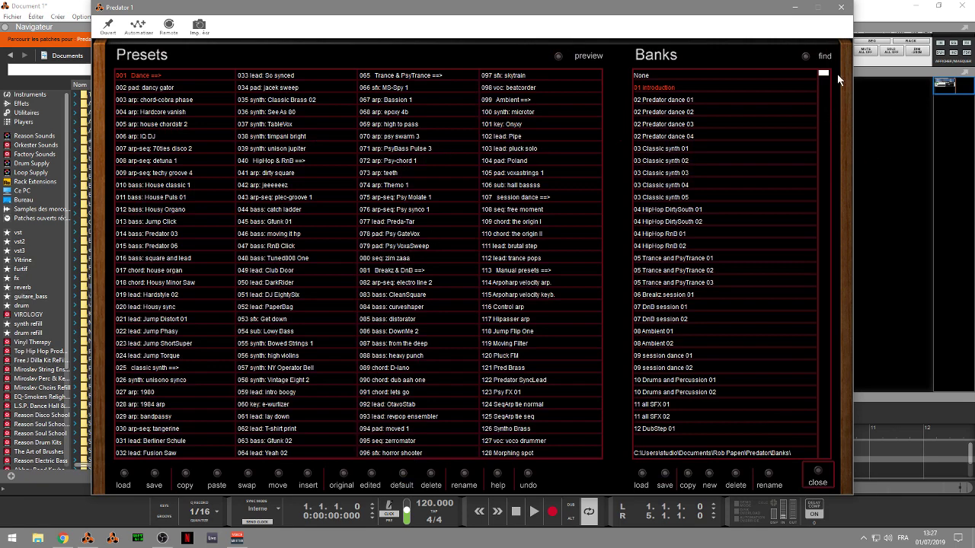
{"action": "mouse_move", "coordinate": [824, 74]}
{"action": "left_mouse_down"}
{"action": "mouse_move", "coordinate": [848, 129]}
{"action": "mouse_move", "coordinate": [862, 219]}
{"action": "mouse_move", "coordinate": [842, 78]}
{"action": "mouse_move", "coordinate": [836, 63]}
{"action": "mouse_move", "coordinate": [827, 69]}
{"action": "left_mouse_up"}
{"action": "left_click", "coordinate": [664, 125]}
{"action": "left_click", "coordinate": [433, 152]}
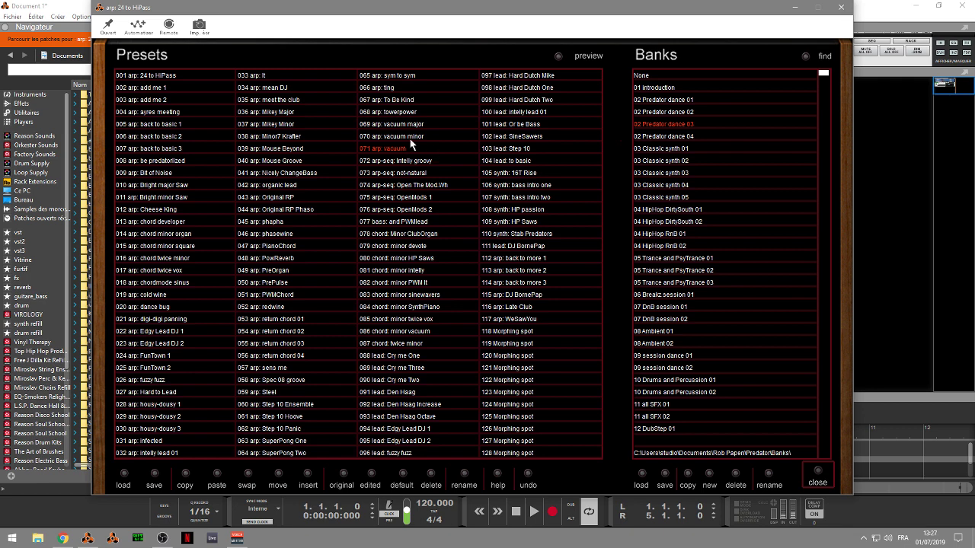
- Audition presets across the 02 Predator dance 03 bank, from 044 arp: Original RP Phaso to 024 arp: FunTown 1
{"action": "left_click", "coordinate": [280, 212]}
{"action": "left_click", "coordinate": [394, 236]}
{"action": "left_click", "coordinate": [481, 309]}
{"action": "left_click", "coordinate": [503, 309]}
{"action": "left_click", "coordinate": [501, 404]}
{"action": "left_click", "coordinate": [401, 405]}
{"action": "left_click", "coordinate": [308, 405]}
{"action": "left_click", "coordinate": [153, 355]}
- Load the 01 Introduction bank and audition presets 054 sub: Lowy Bass and 072 arp: Psy-chord 1
{"action": "left_click", "coordinate": [670, 89]}
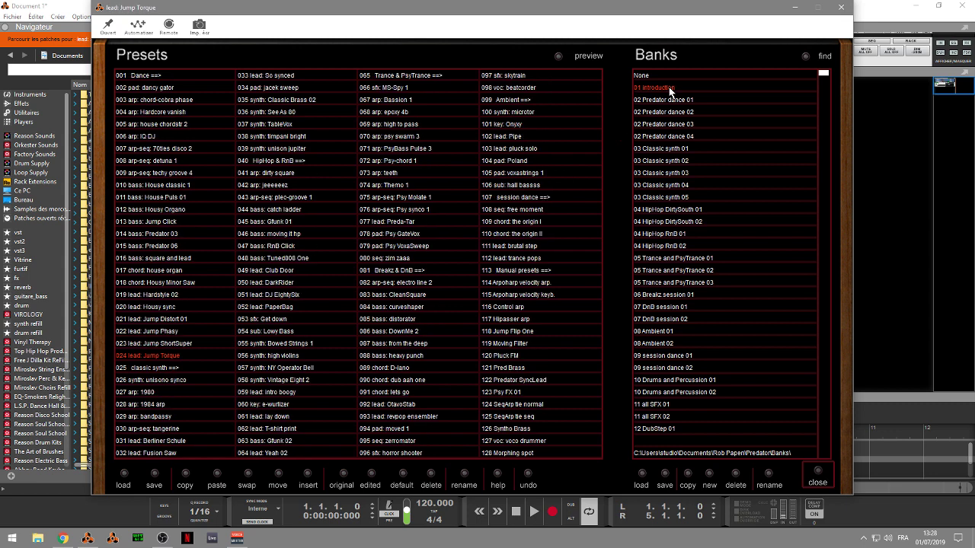
{"action": "left_click", "coordinate": [268, 335]}
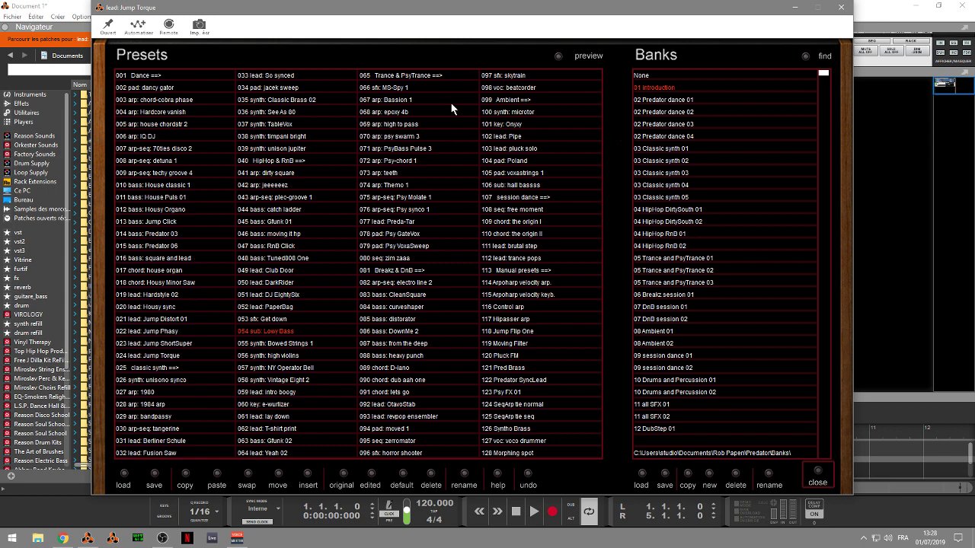
{"action": "left_click", "coordinate": [396, 162]}
- Load the 04 HipHop DirtySouth 01 bank, audition its bass, lead and synth presets, and close the Predator window
{"action": "left_click", "coordinate": [665, 217]}
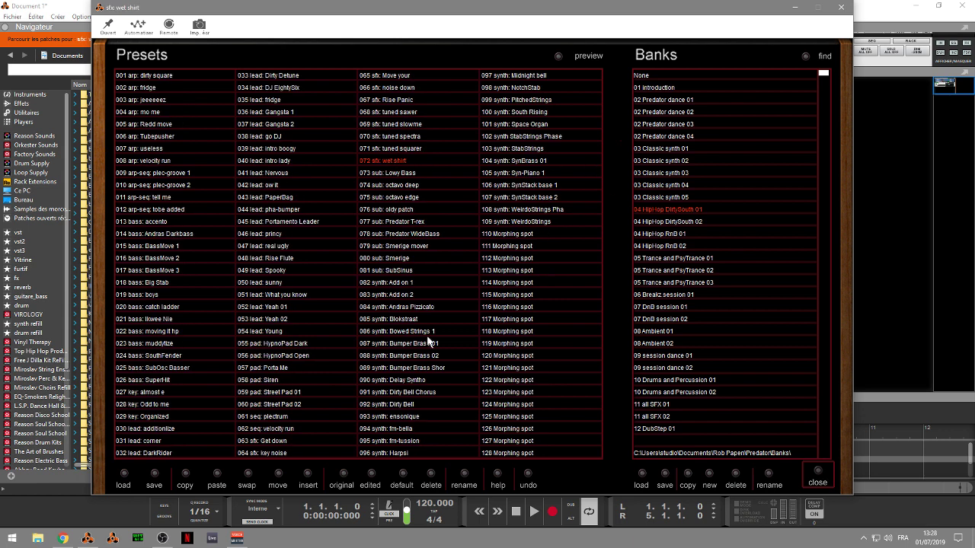
{"action": "left_click", "coordinate": [141, 309]}
{"action": "left_click", "coordinate": [264, 211]}
{"action": "left_click", "coordinate": [404, 392]}
{"action": "left_click", "coordinate": [842, 9]}
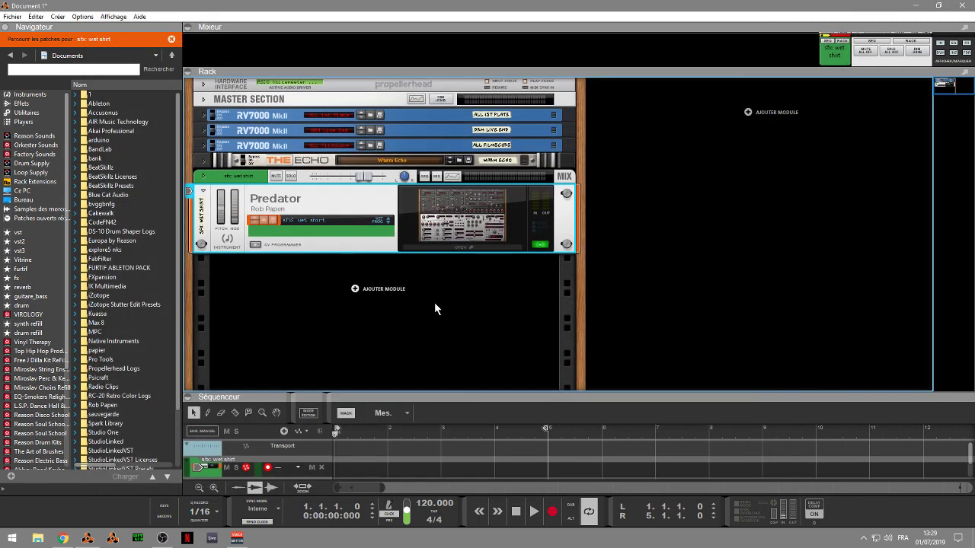
- Replace Predator in the rack with the Predator2 instrument, open its plugin window and move it clear of the browser
{"action": "left_click", "coordinate": [15, 94]}
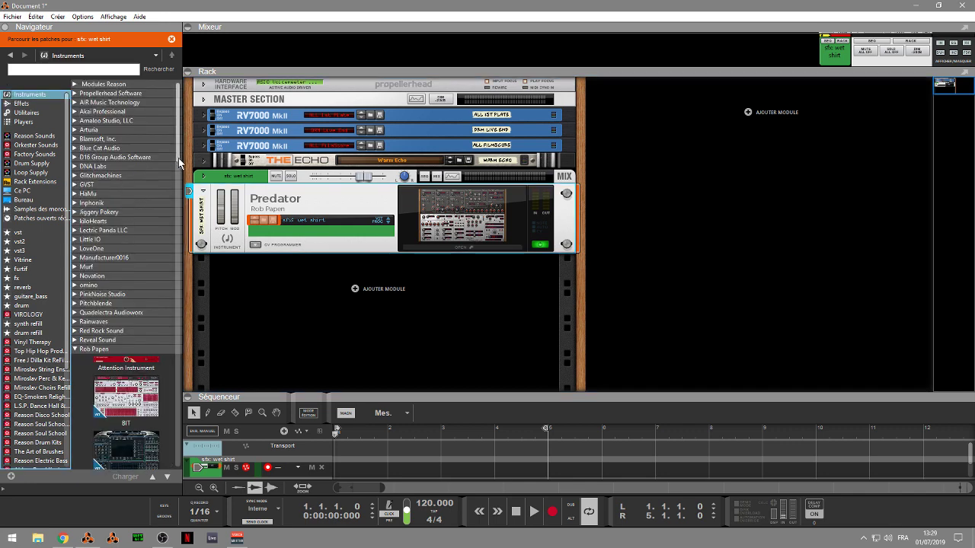
{"action": "left_click_drag", "start_coordinate": [178, 158], "coordinate": [194, 270]}
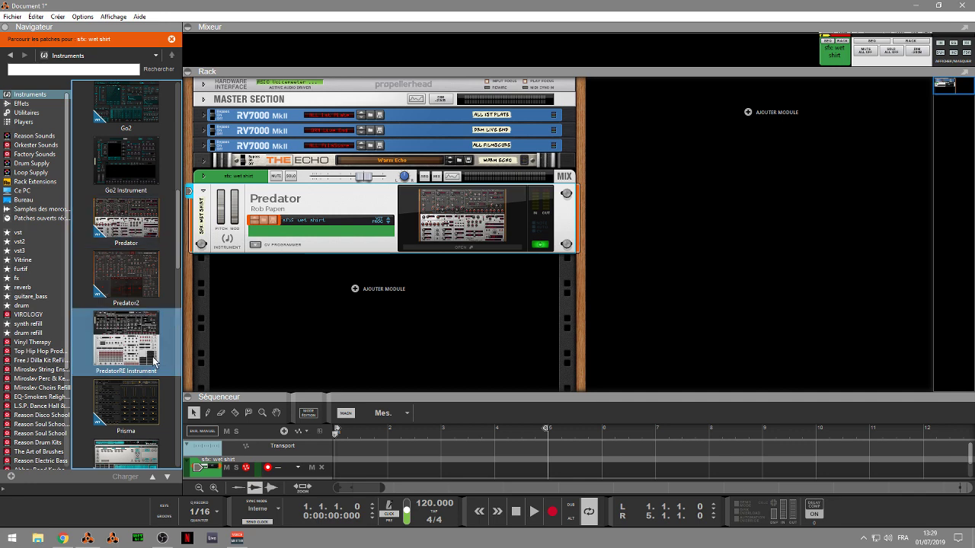
{"action": "left_click", "coordinate": [124, 277]}
{"action": "left_click_drag", "start_coordinate": [124, 276], "coordinate": [537, 228]}
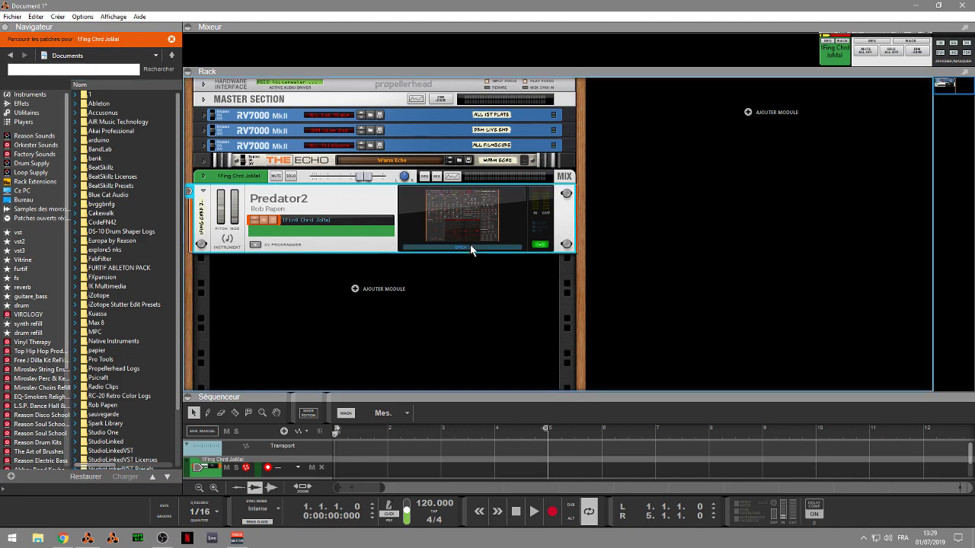
{"action": "left_click", "coordinate": [470, 247]}
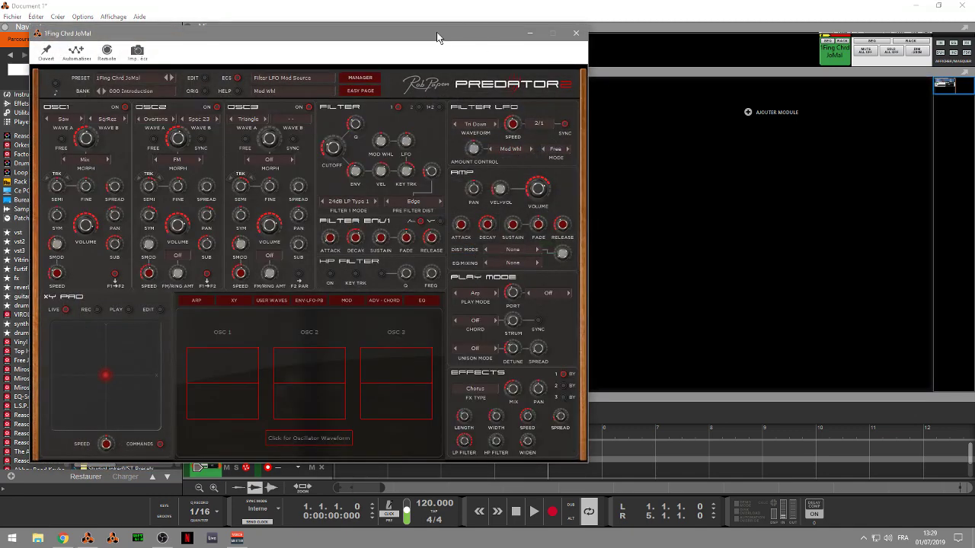
{"action": "left_click_drag", "start_coordinate": [437, 32], "coordinate": [677, 26]}
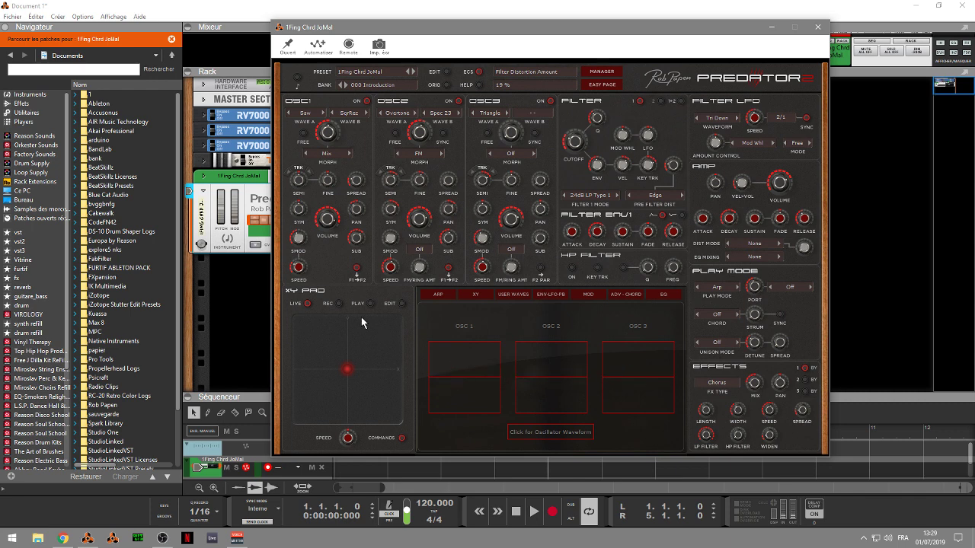
- Show Predator2's arpeggiator and XY modulation pages, and shift the XY pad point right and slightly up
{"action": "left_click", "coordinate": [442, 296]}
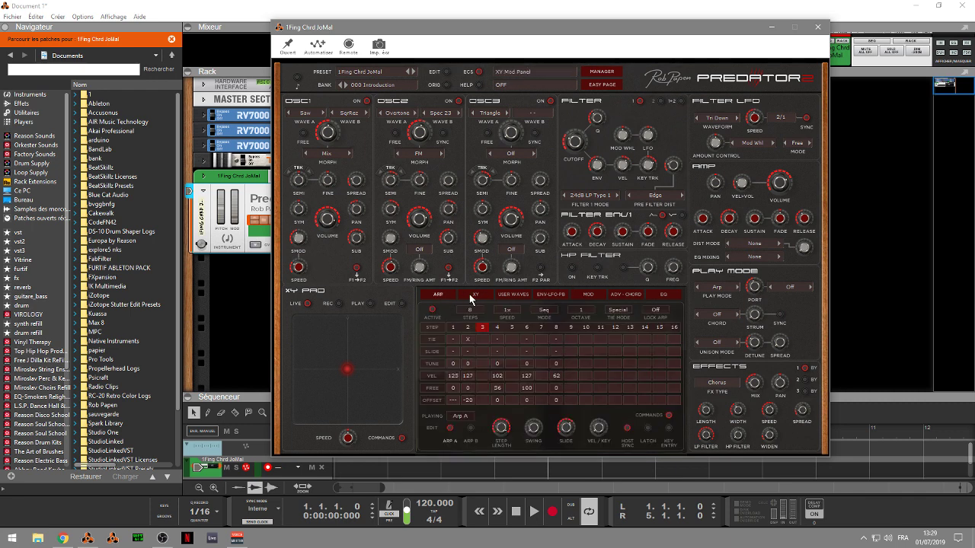
{"action": "left_click", "coordinate": [472, 296]}
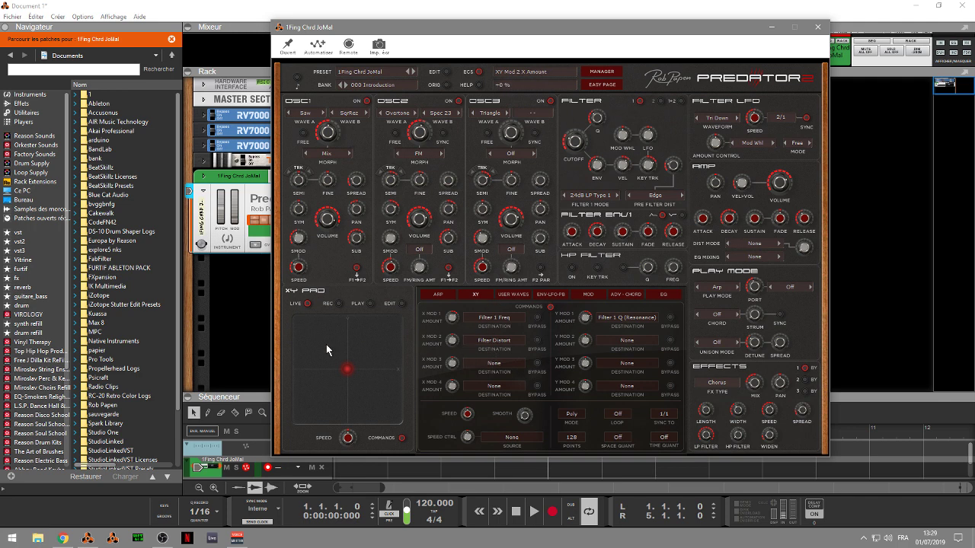
{"action": "left_click_drag", "start_coordinate": [347, 372], "coordinate": [386, 361]}
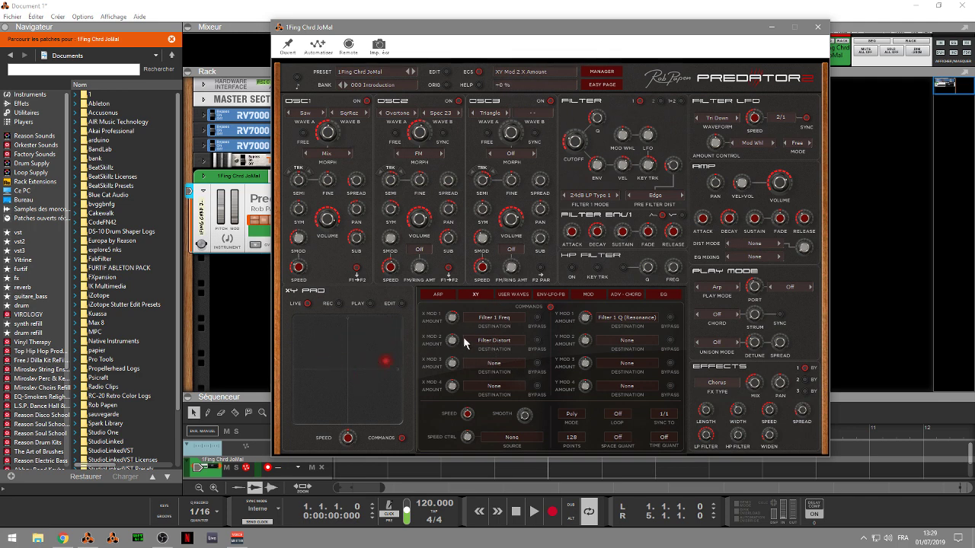
- View Predator2's envelope/LFO, modulation matrix, advanced chord and EQ pages, and return to the arpeggiator page
{"action": "left_click", "coordinate": [554, 293]}
{"action": "left_click", "coordinate": [585, 295]}
{"action": "left_click", "coordinate": [623, 297]}
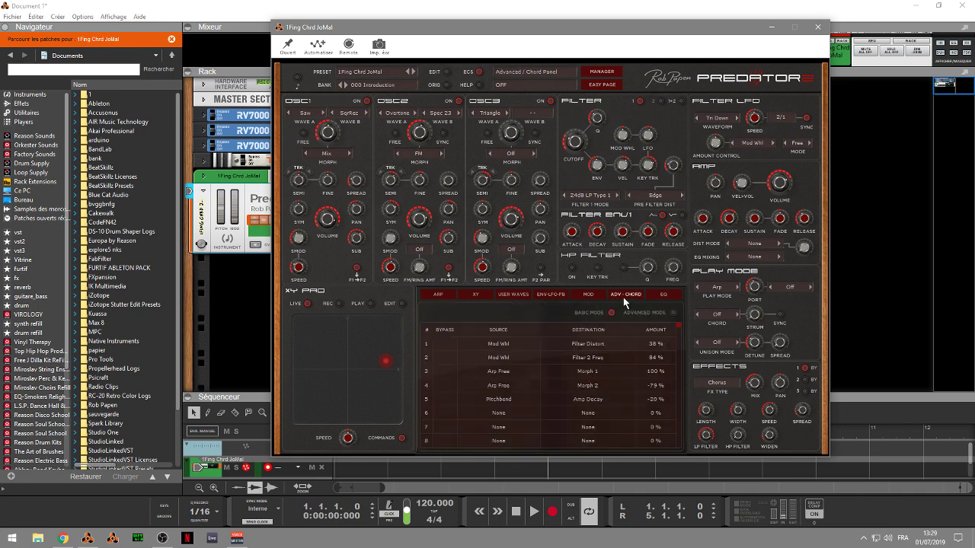
{"action": "left_click", "coordinate": [676, 297]}
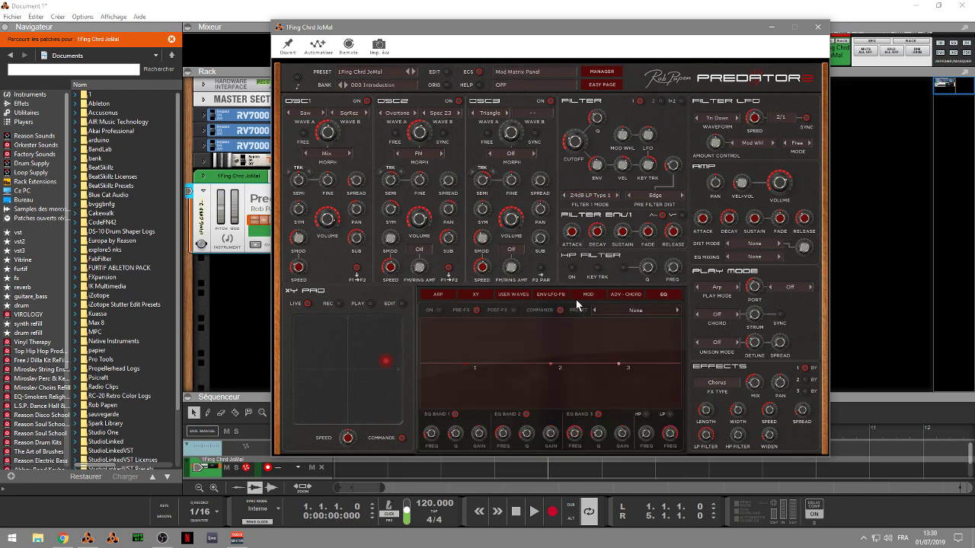
{"action": "left_click", "coordinate": [430, 297]}
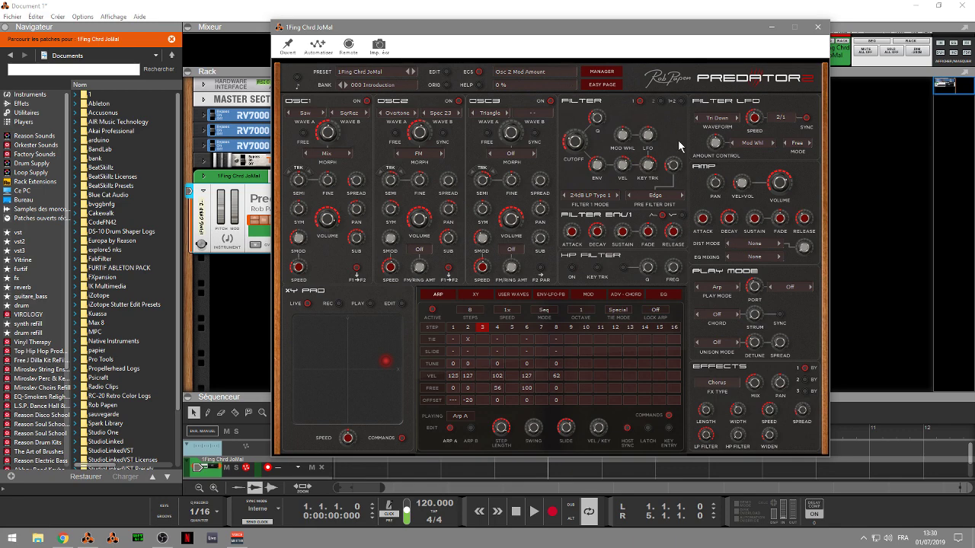
- Browse the bank folders in Predator2's preset manager, load preset 021 CHD-Mono Apus Feed, and close the plugin window
{"action": "left_click", "coordinate": [613, 72]}
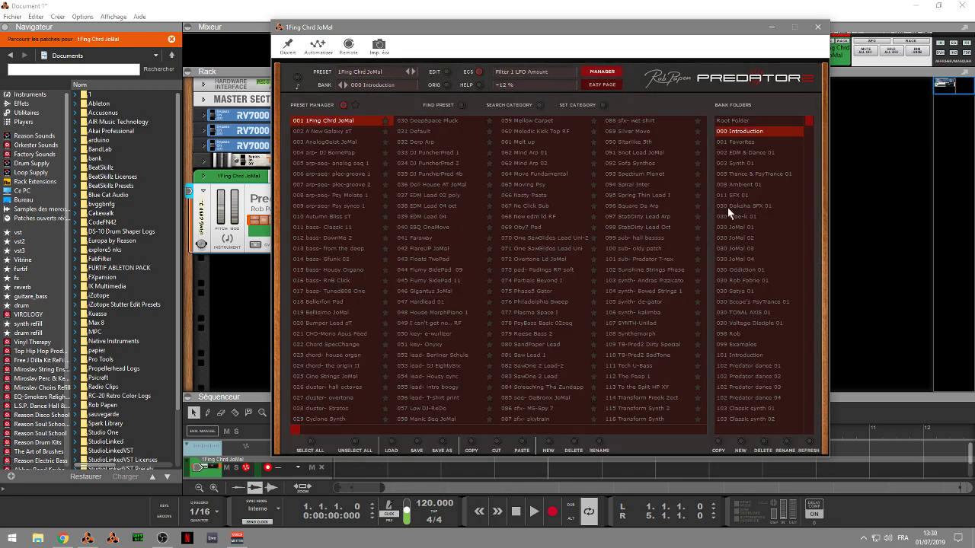
{"action": "left_click_drag", "start_coordinate": [805, 122], "coordinate": [799, 160]}
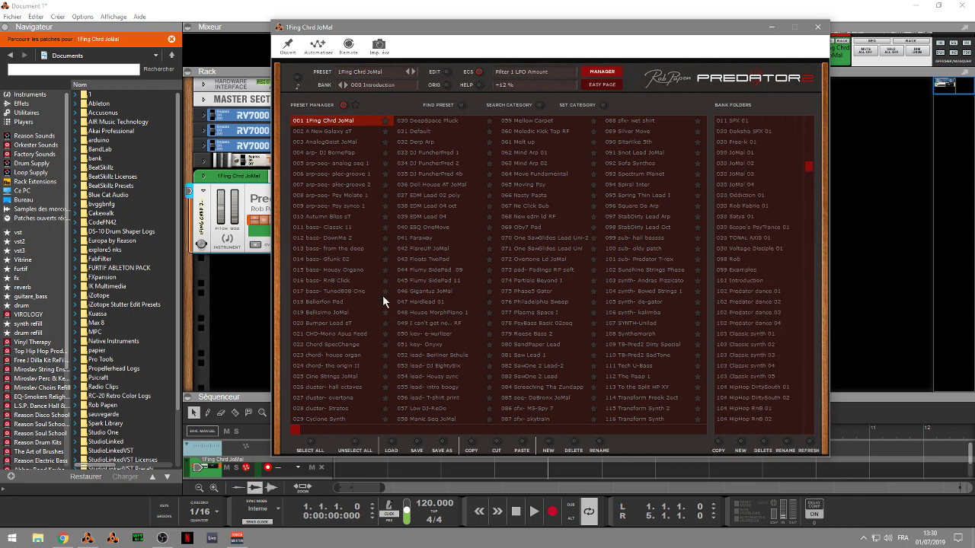
{"action": "left_click", "coordinate": [320, 333]}
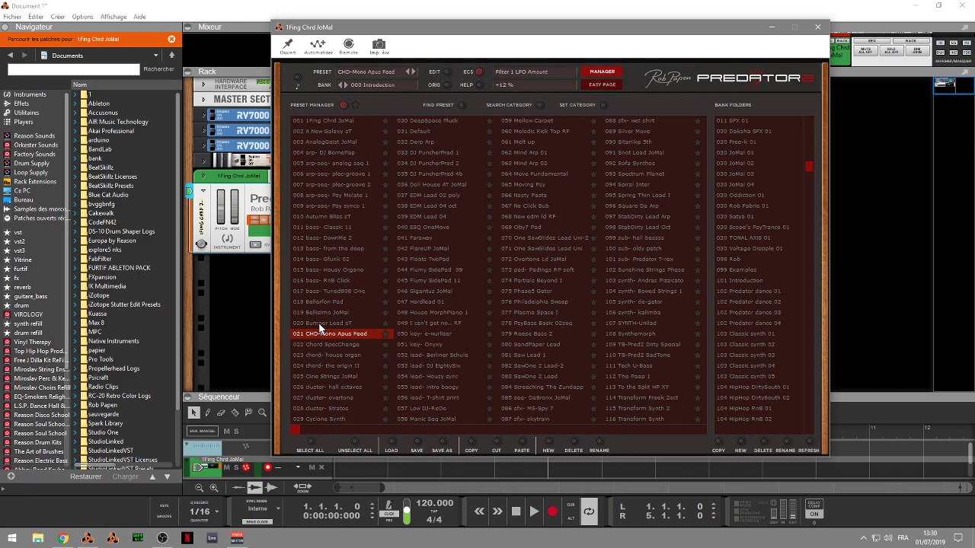
{"action": "left_click", "coordinate": [809, 28]}
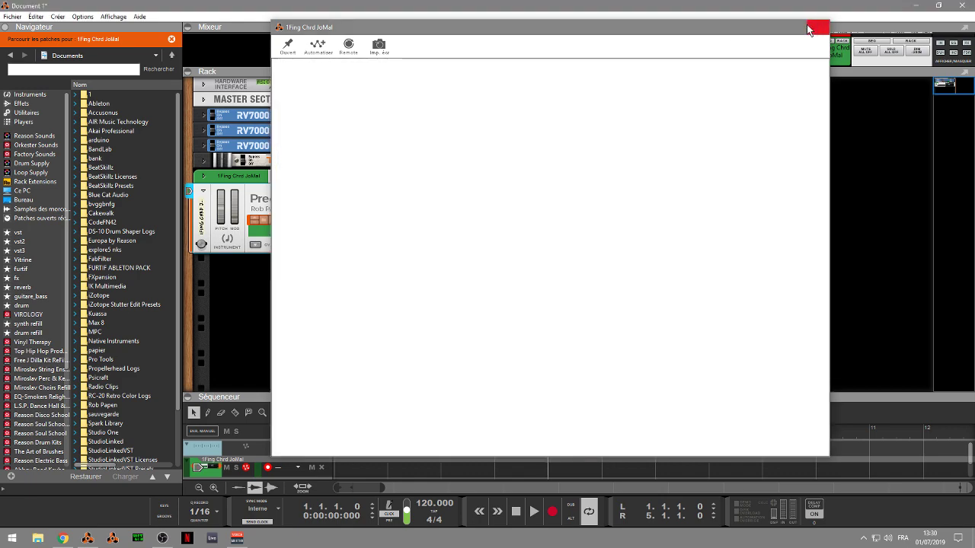
- Replace Predator2 in the rack with the Prisma instrument and move its open plugin window clear of the browser
{"action": "left_click", "coordinate": [29, 94]}
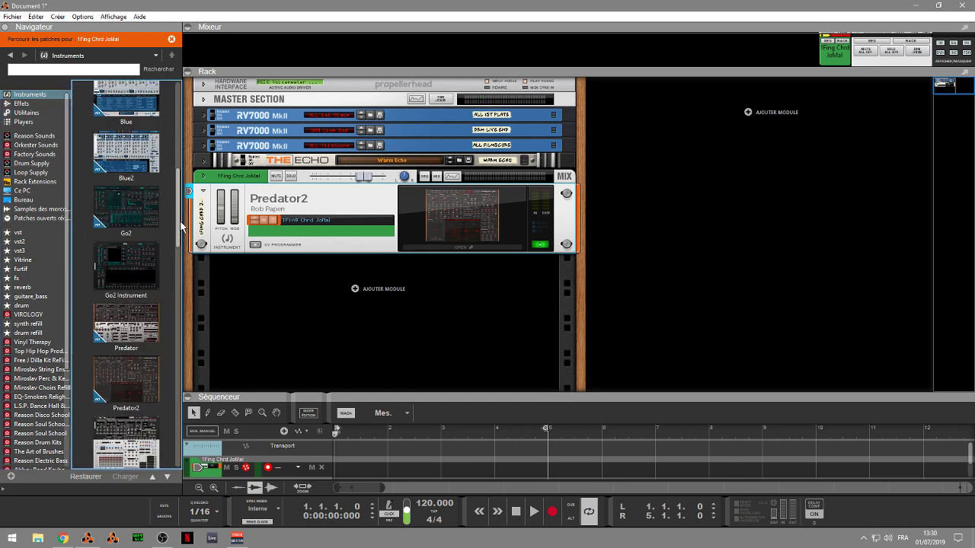
{"action": "left_click_drag", "start_coordinate": [181, 225], "coordinate": [192, 275]}
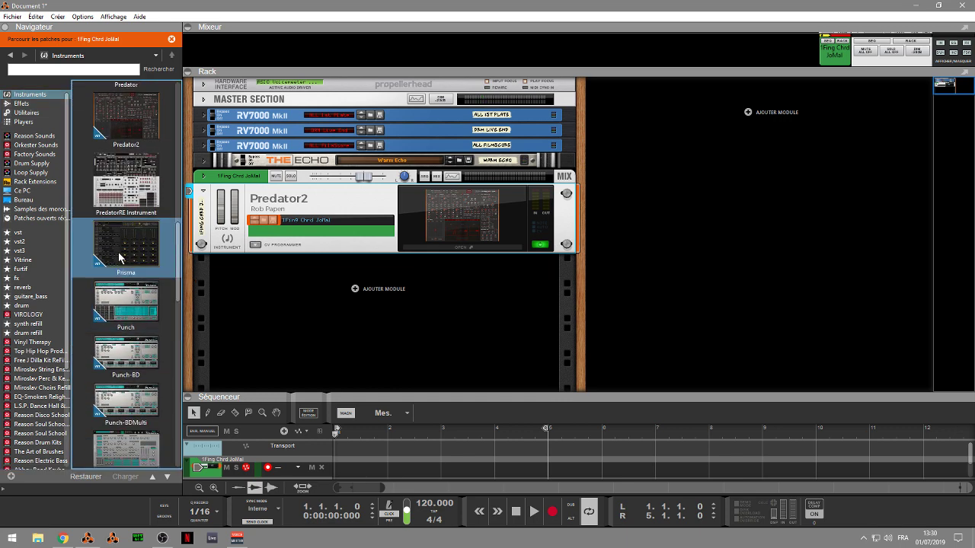
{"action": "left_click_drag", "start_coordinate": [120, 257], "coordinate": [300, 229]}
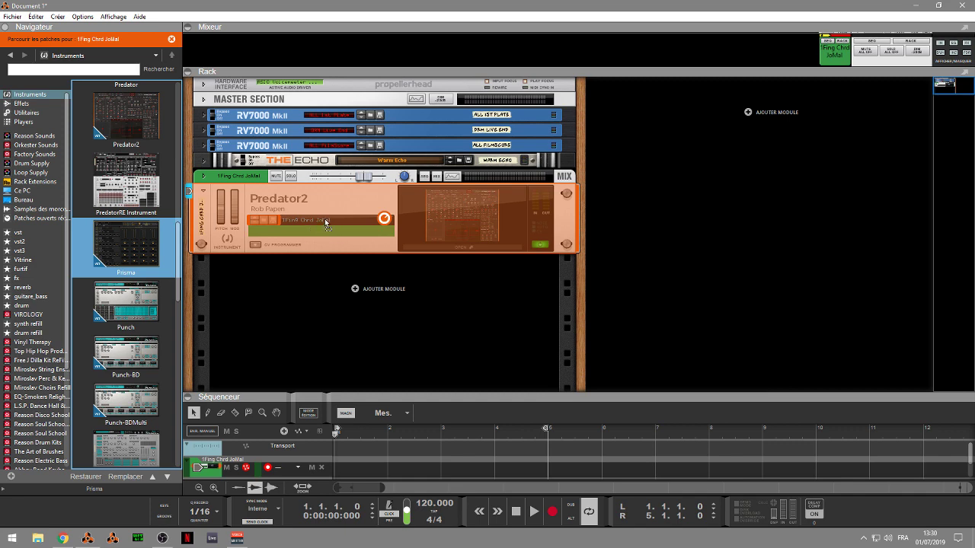
{"action": "left_click_drag", "start_coordinate": [325, 218], "coordinate": [352, 312]}
{"action": "left_click_drag", "start_coordinate": [354, 312], "coordinate": [352, 306]}
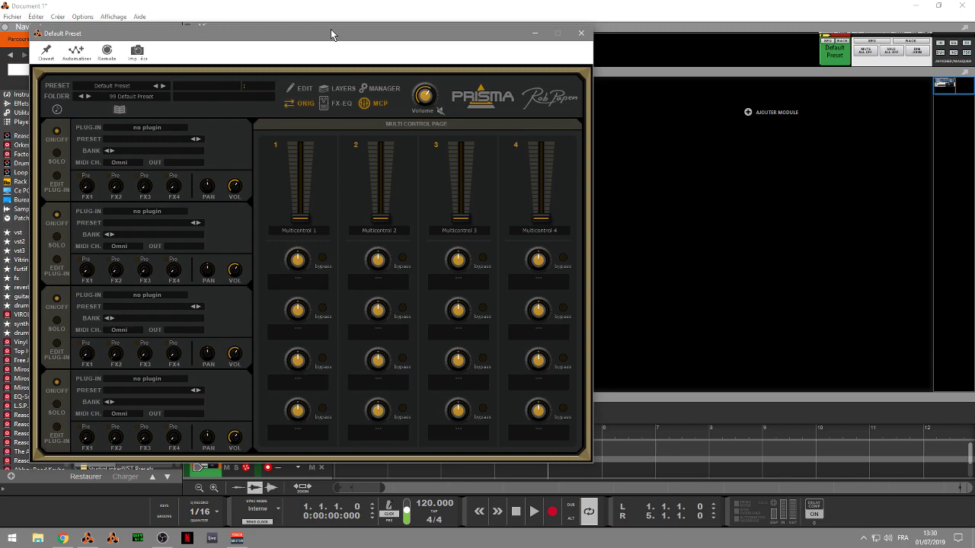
{"action": "left_click_drag", "start_coordinate": [330, 29], "coordinate": [614, 33]}
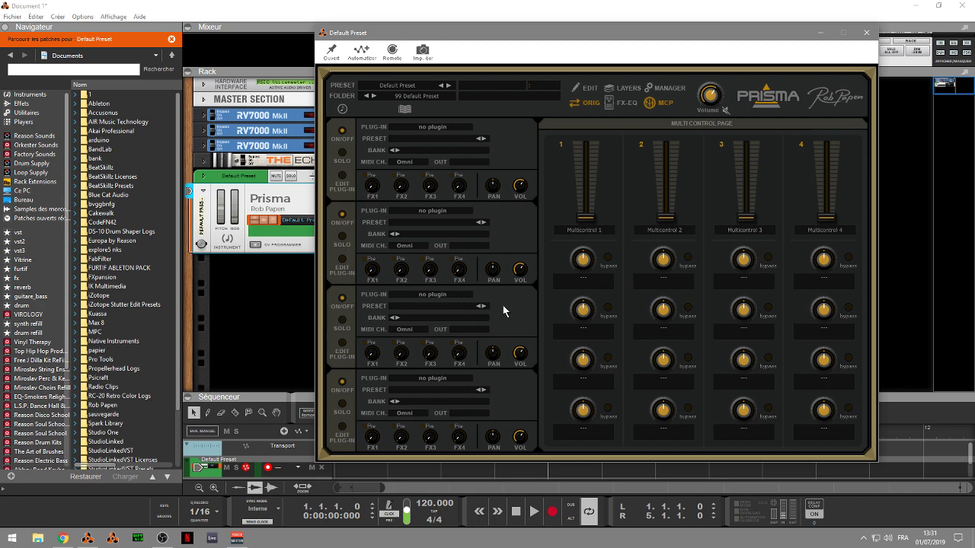
- View Prisma's preset and folder lists, and load the 01 Super Pads 01 folder from the preset manager
{"action": "left_click", "coordinate": [396, 86]}
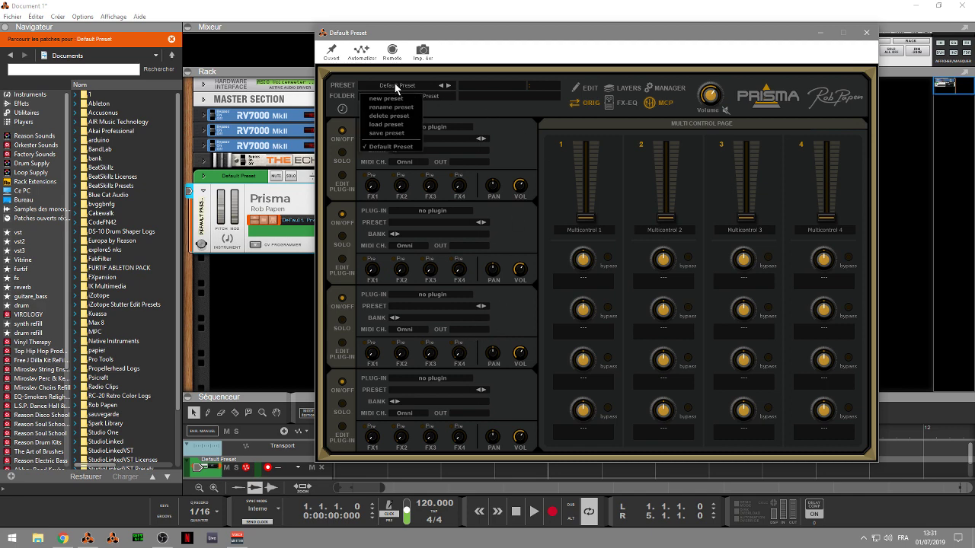
{"action": "left_click", "coordinate": [439, 93]}
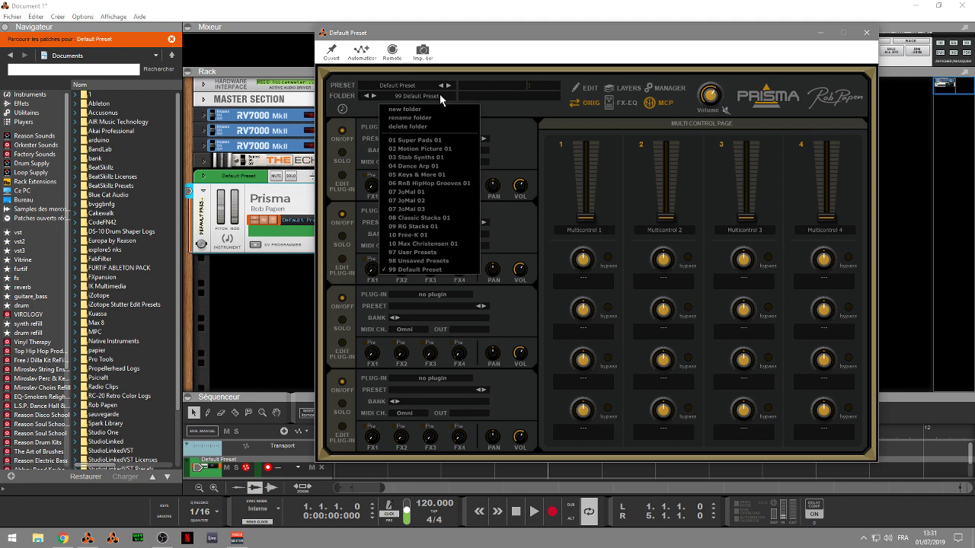
{"action": "left_click", "coordinate": [663, 88]}
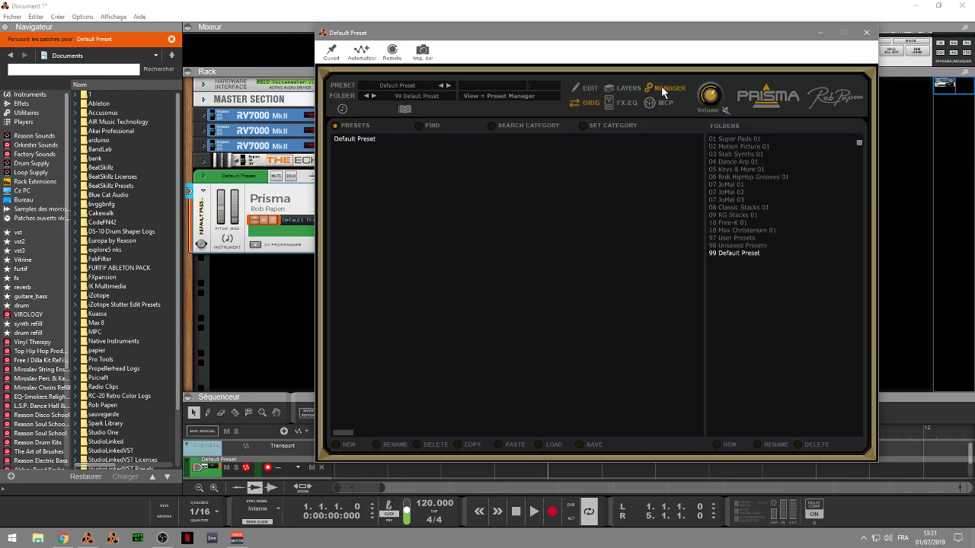
{"action": "left_click", "coordinate": [727, 140]}
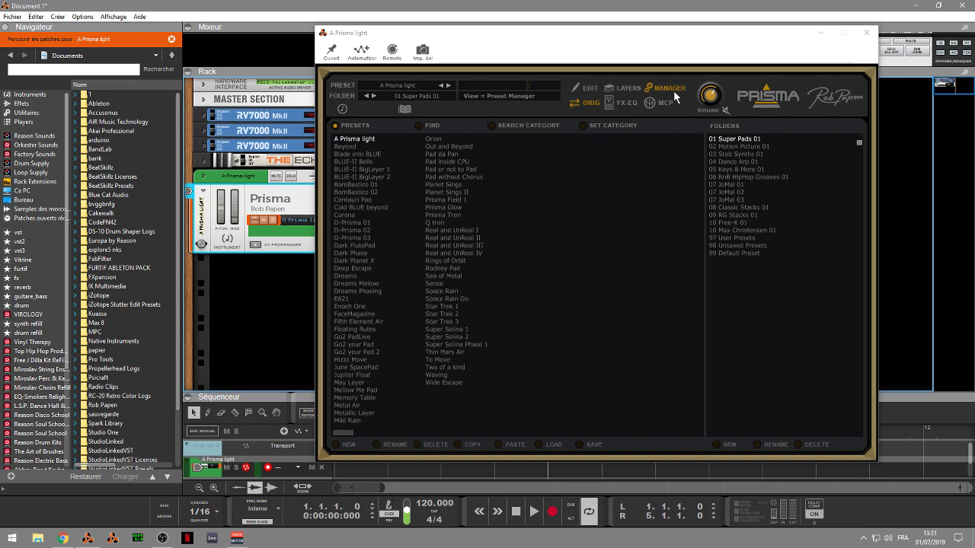
- Show Prisma's layers page, open the Blue2 editors of the first two layers, and close both editors
{"action": "left_click", "coordinate": [623, 87]}
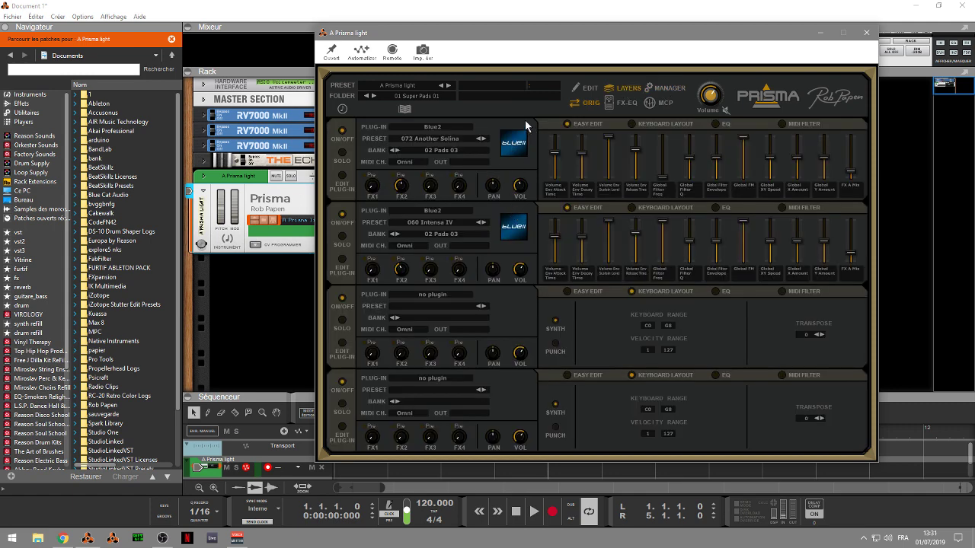
{"action": "left_click", "coordinate": [516, 150]}
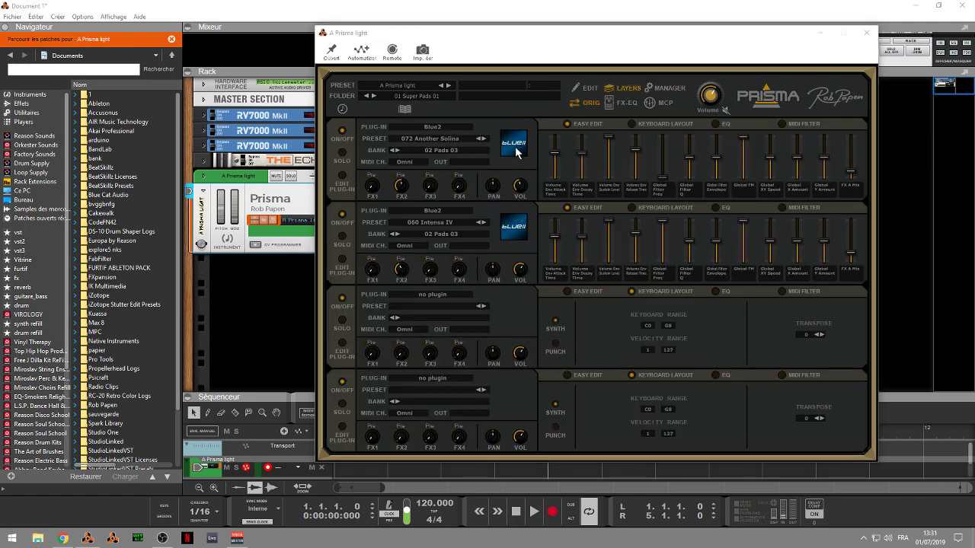
{"action": "left_click", "coordinate": [524, 235]}
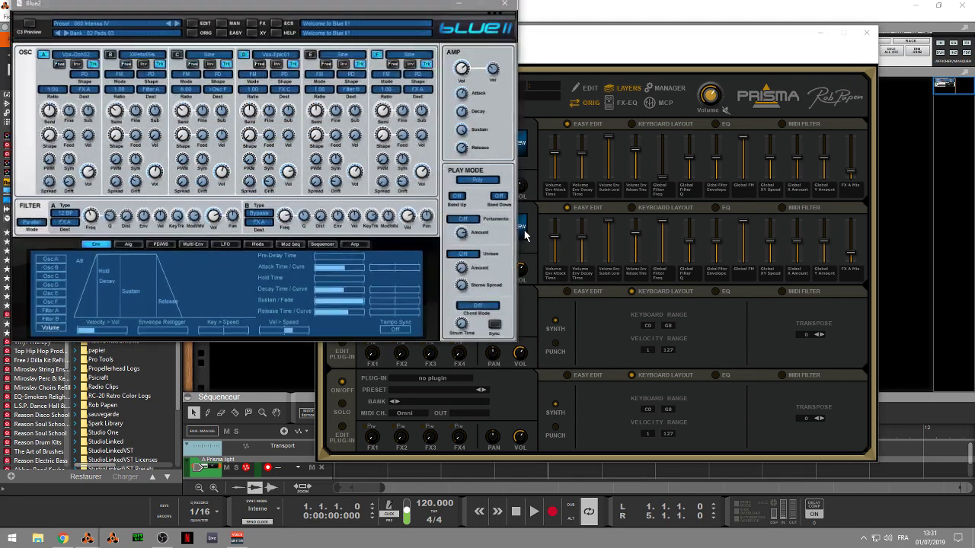
{"action": "left_click", "coordinate": [506, 5]}
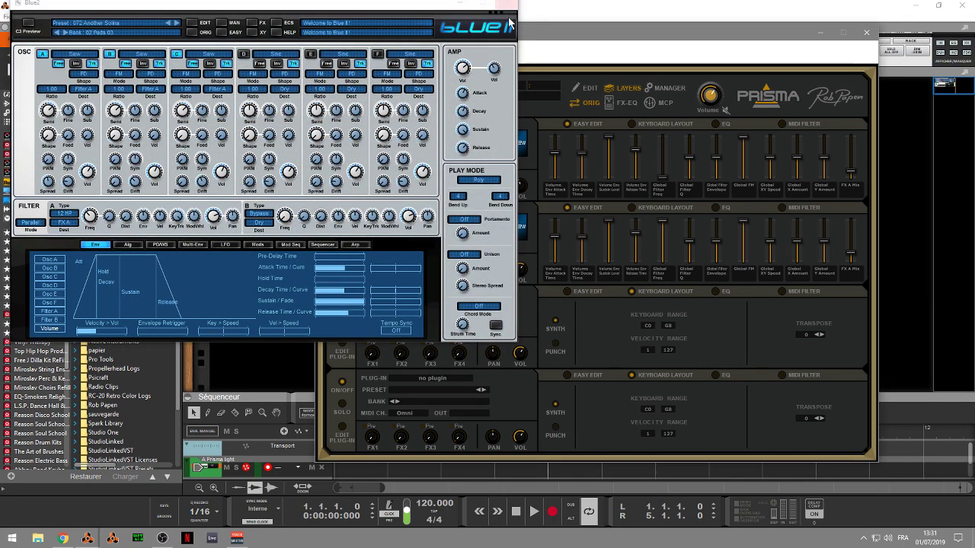
{"action": "left_click", "coordinate": [506, 5]}
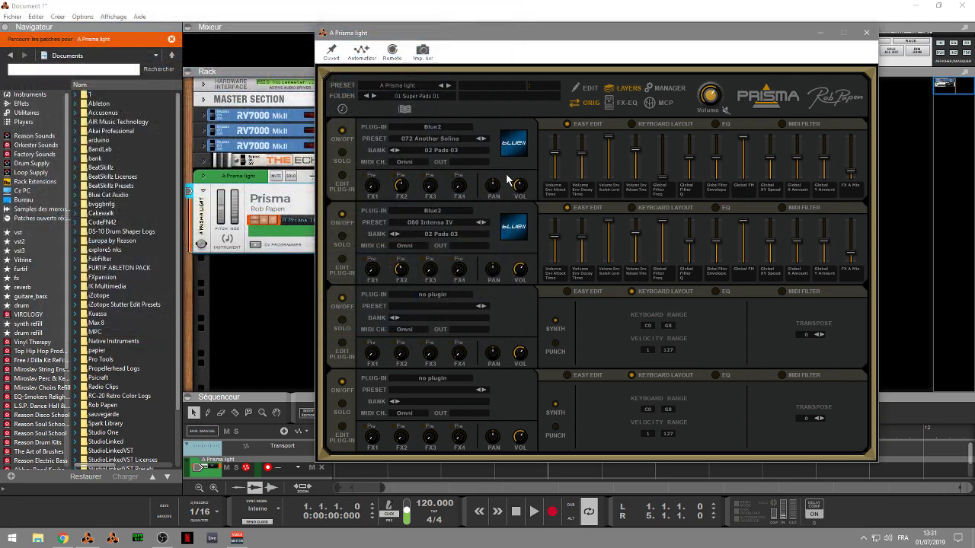
- Load the Blade plug-in into Prisma's third layer and close the Blade editor that opens
{"action": "left_click", "coordinate": [439, 294]}
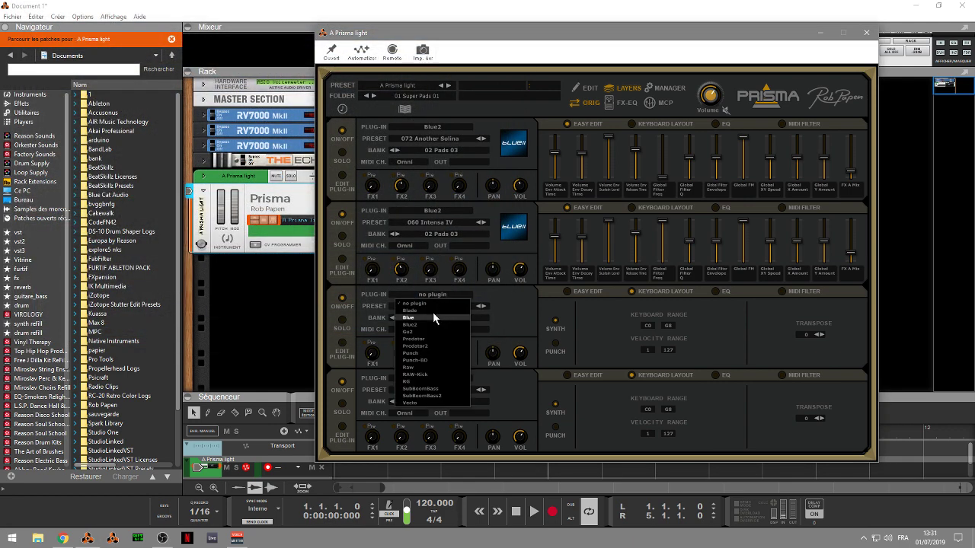
{"action": "left_click", "coordinate": [431, 311]}
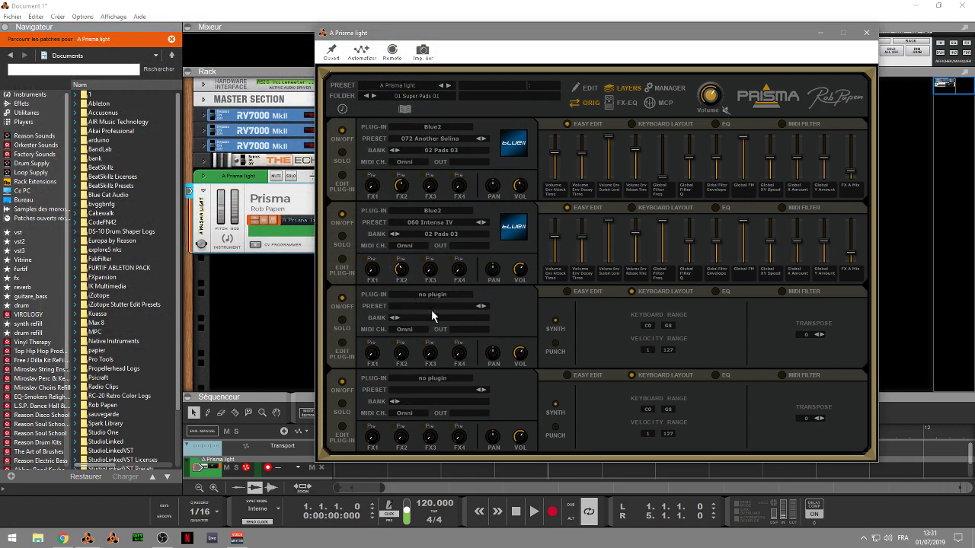
{"action": "left_click", "coordinate": [514, 319]}
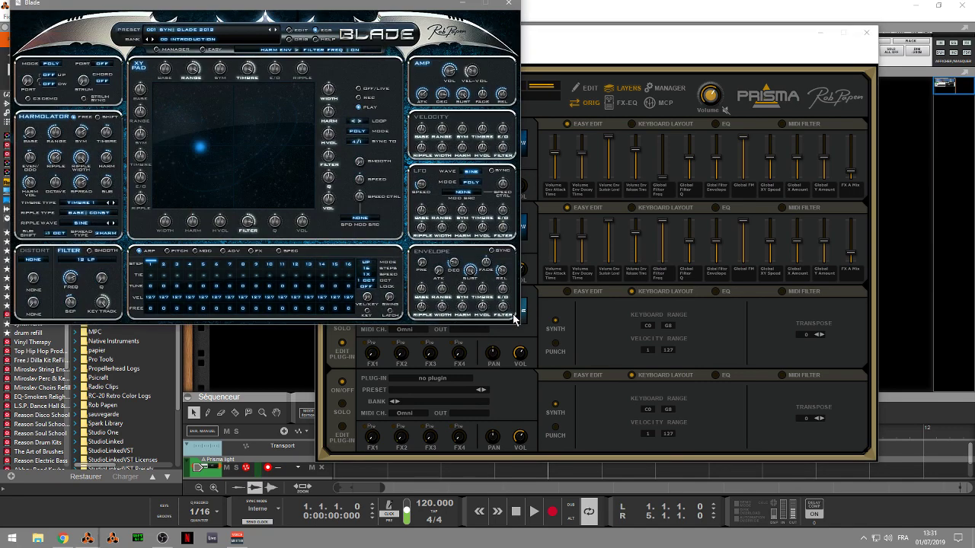
{"action": "left_click", "coordinate": [508, 3]}
- View and close the second layer's Blue2 editor, and replace that layer's plug-in with Predator2
{"action": "left_click", "coordinate": [512, 229]}
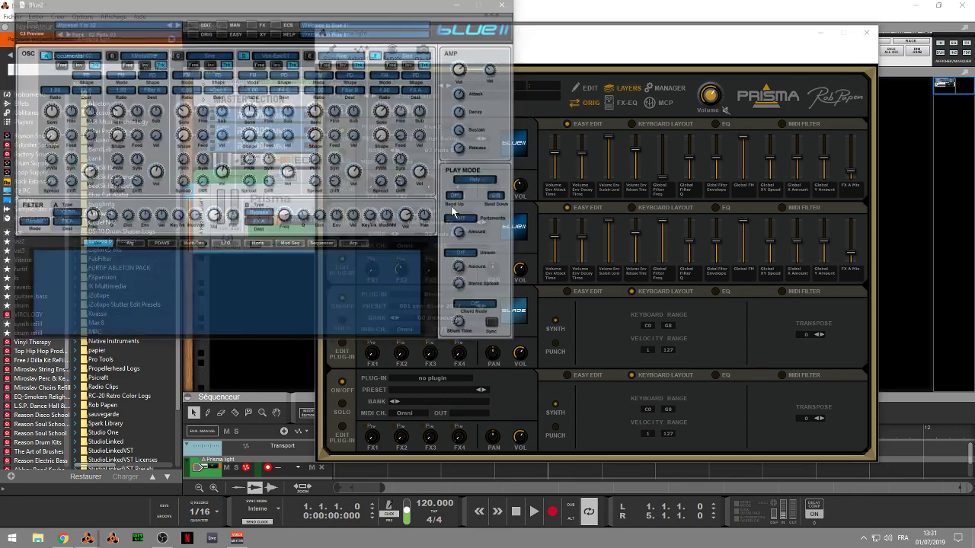
{"action": "left_click", "coordinate": [504, 8]}
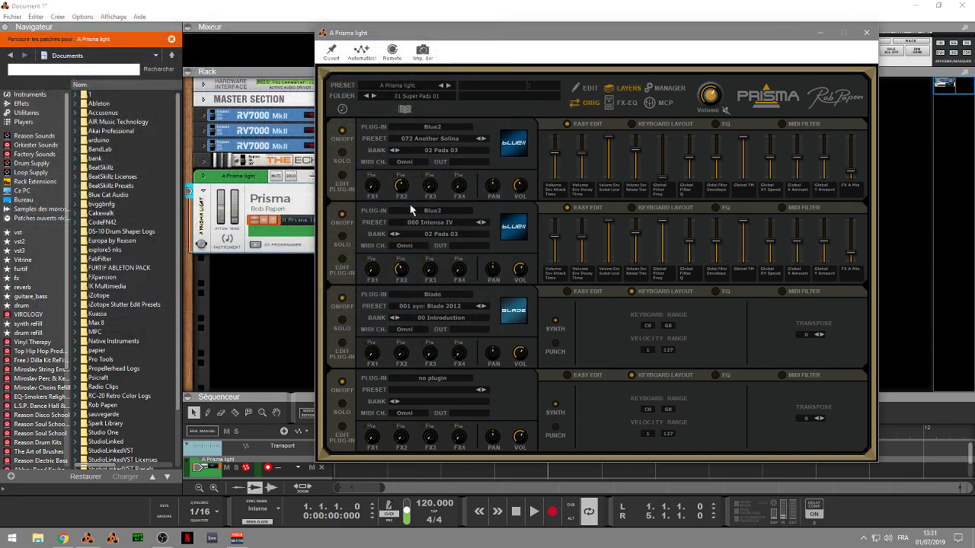
{"action": "left_click", "coordinate": [416, 207]}
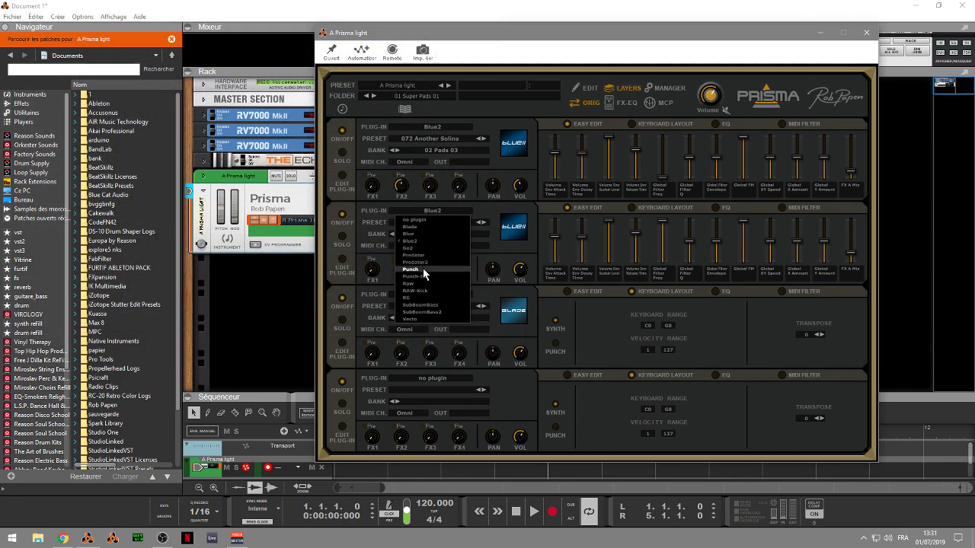
{"action": "left_click", "coordinate": [413, 219]}
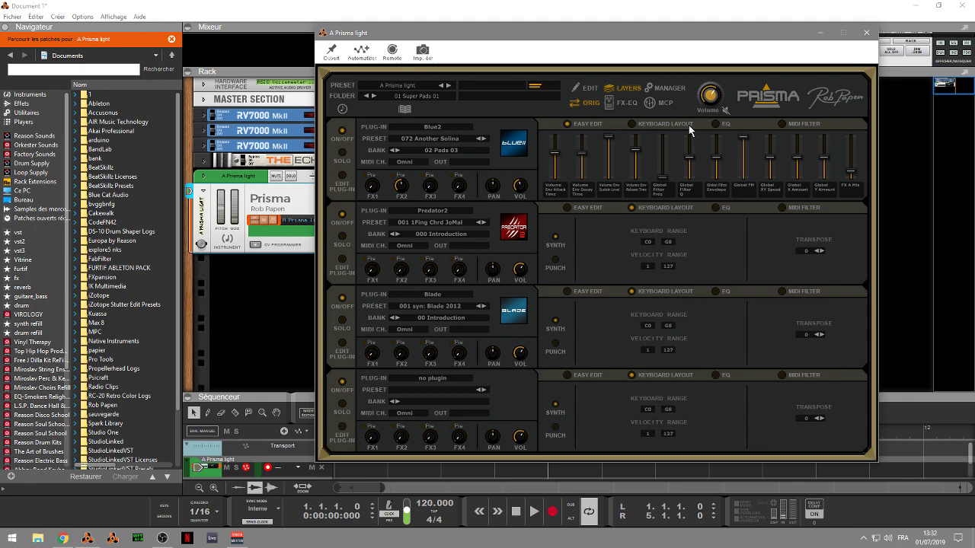
- Show Prisma's FX-EQ page with the effect types available for FX1, look at the preset manager, and return to the layers page
{"action": "left_click", "coordinate": [626, 103]}
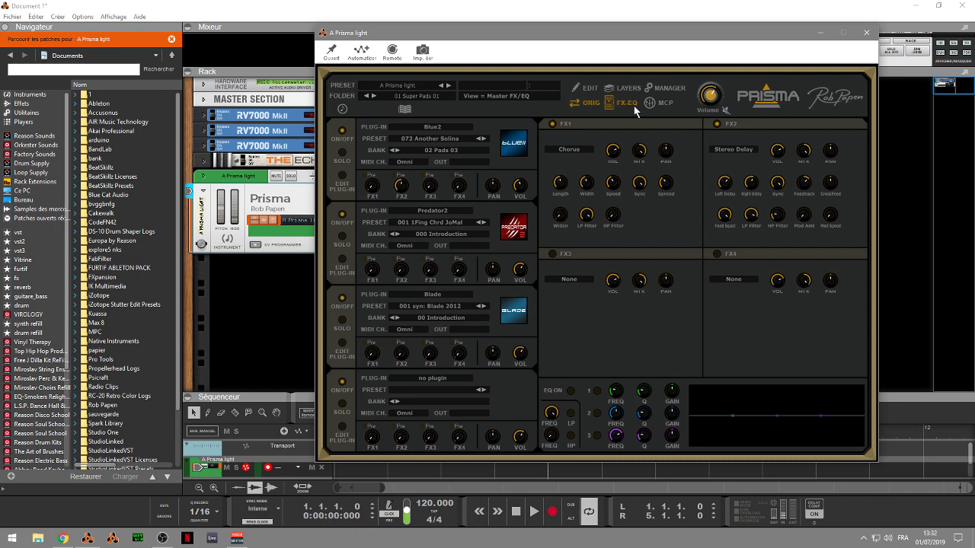
{"action": "left_click", "coordinate": [569, 150]}
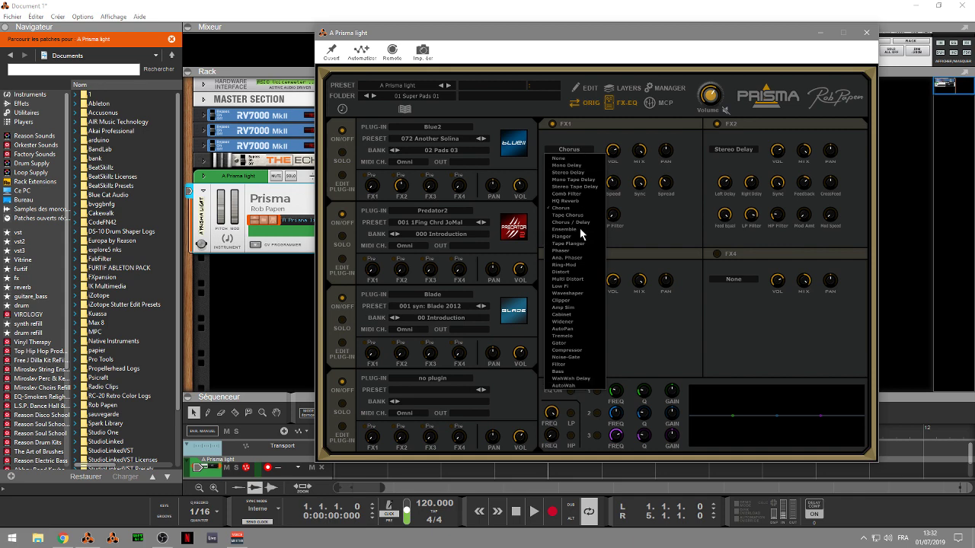
{"action": "left_click", "coordinate": [682, 327]}
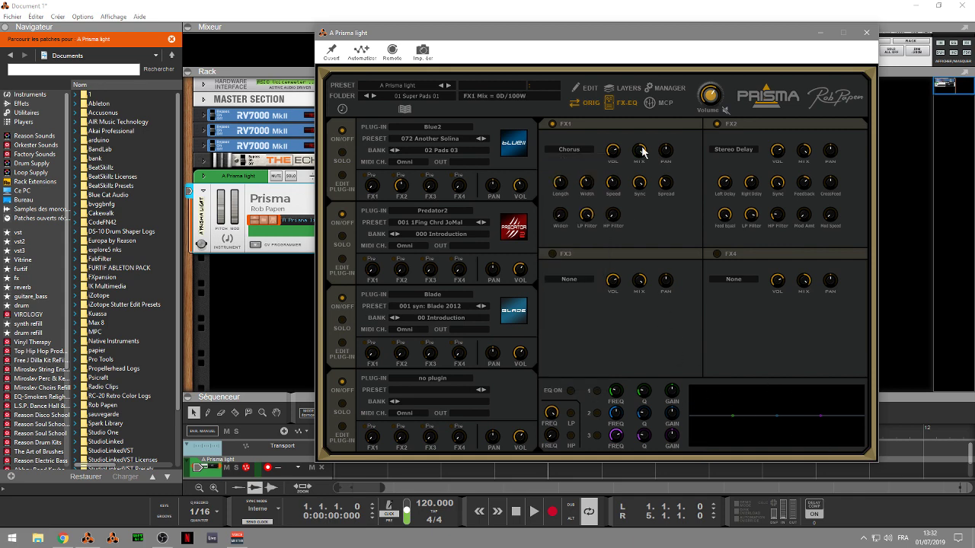
{"action": "left_click", "coordinate": [656, 87]}
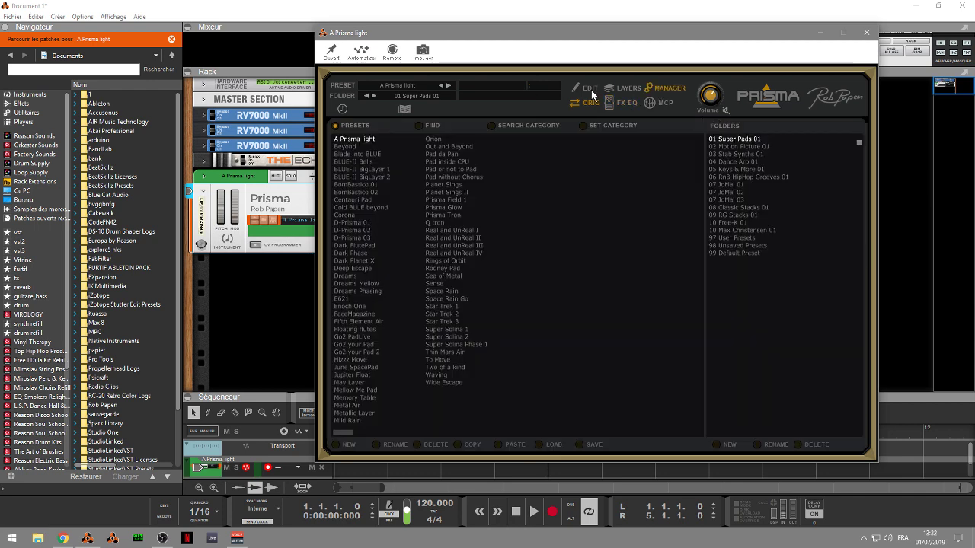
{"action": "left_click", "coordinate": [621, 87]}
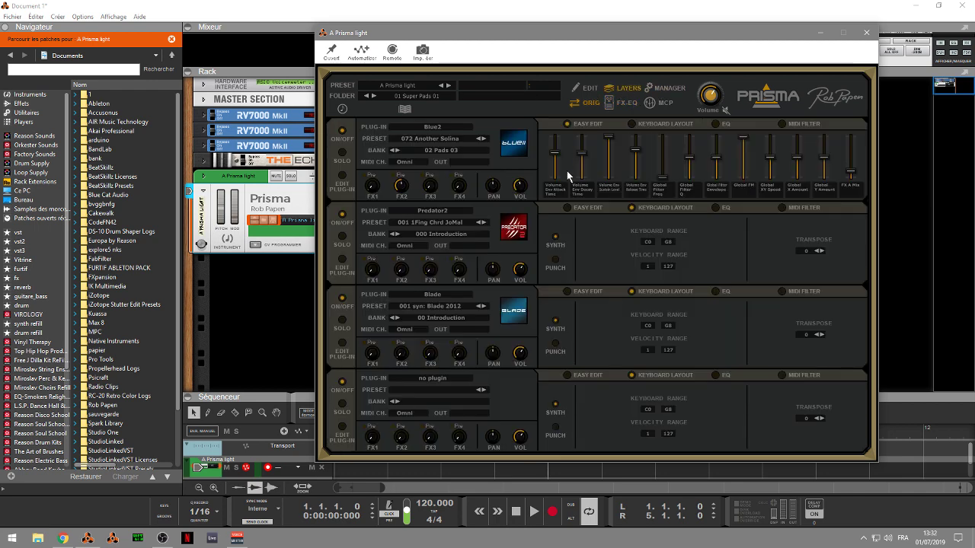
- Load the RG plug-in into Prisma's fourth layer and switch off the first three layers
{"action": "left_click", "coordinate": [448, 378]}
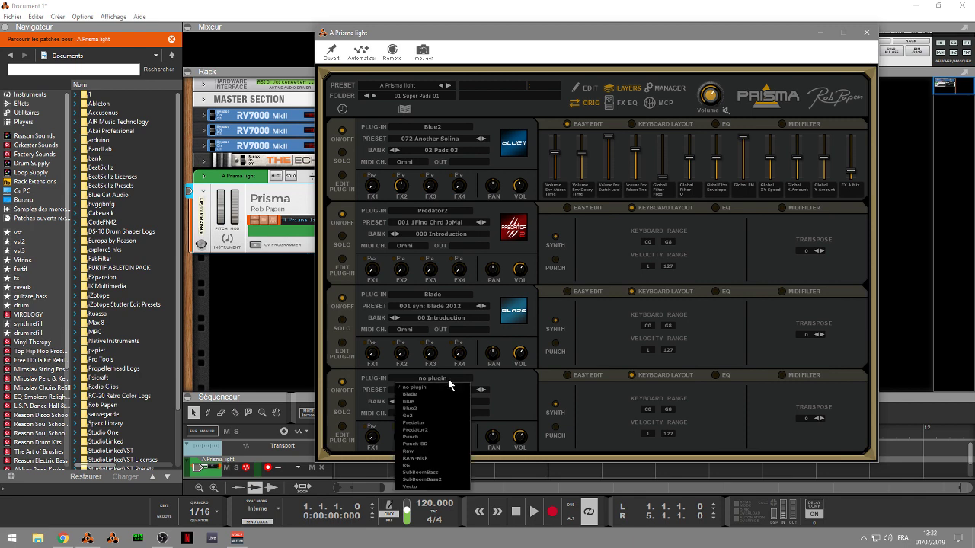
{"action": "left_click", "coordinate": [424, 462]}
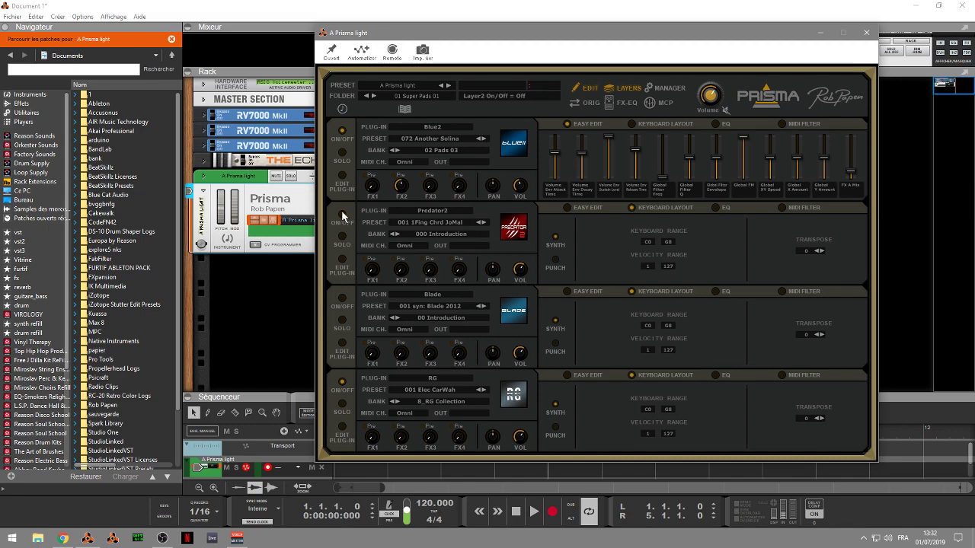
{"action": "left_click", "coordinate": [341, 131]}
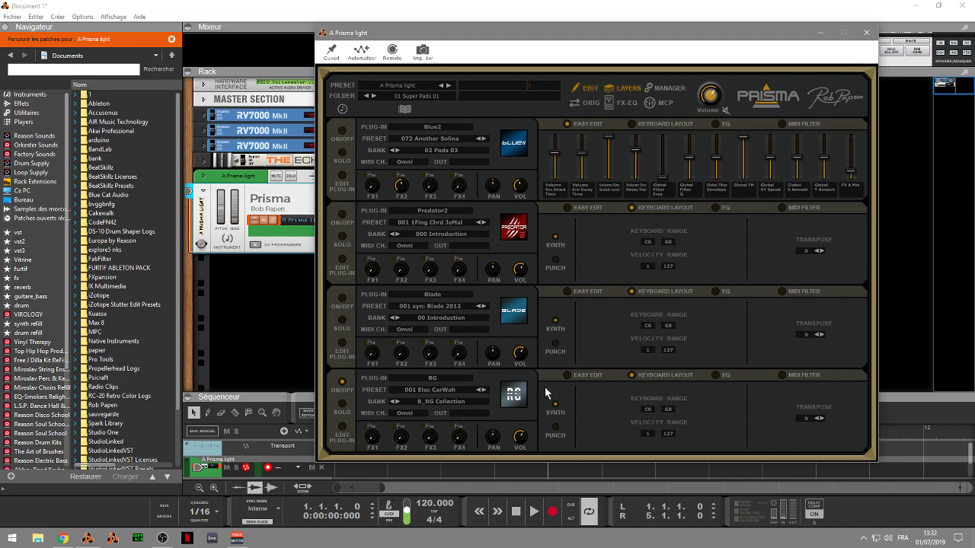
- Show the fourth layer's RG editor, and close both the editor and the Prisma window
{"action": "left_click", "coordinate": [521, 396]}
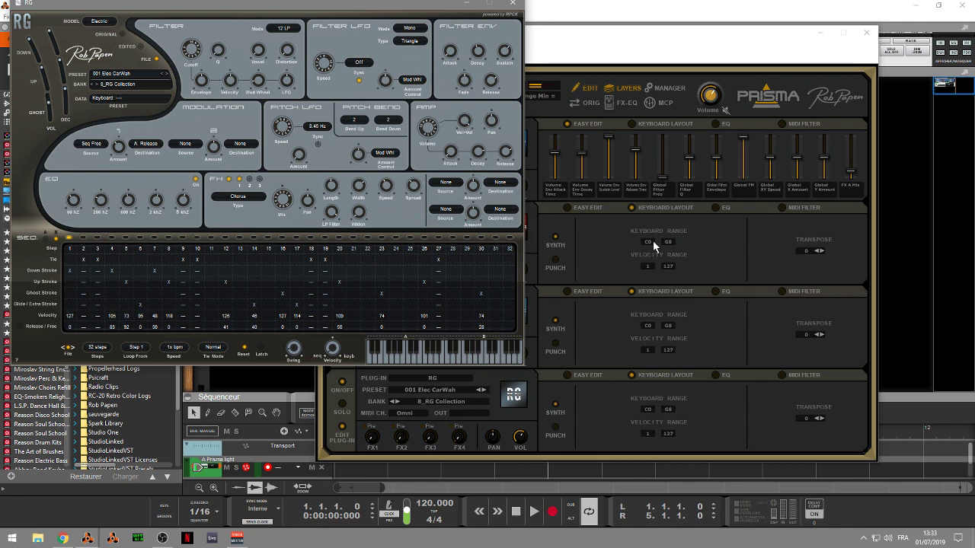
{"action": "left_click", "coordinate": [512, 4]}
{"action": "left_click", "coordinate": [866, 34]}
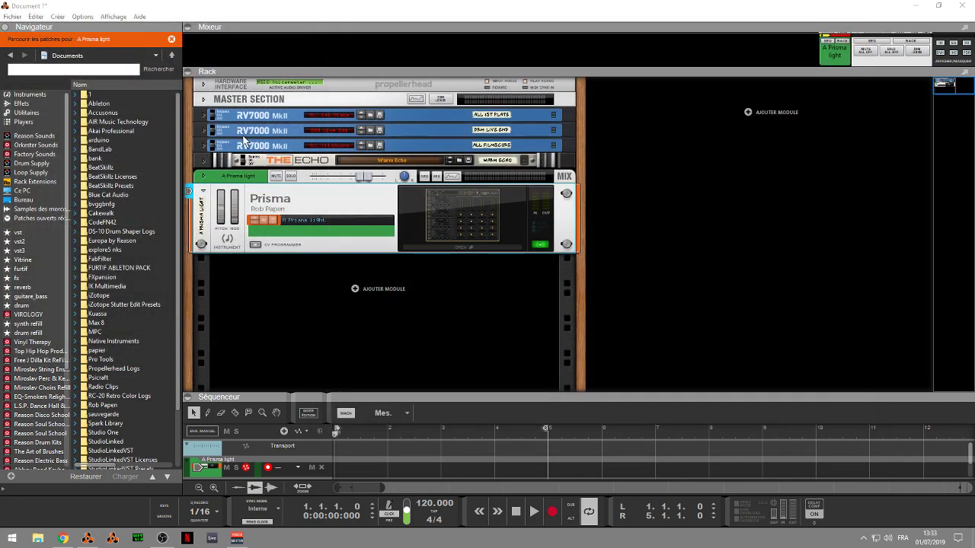
- Replace Prisma in the rack with the Punch instrument, and move its open plugin window clear of the browser
{"action": "left_click", "coordinate": [29, 94]}
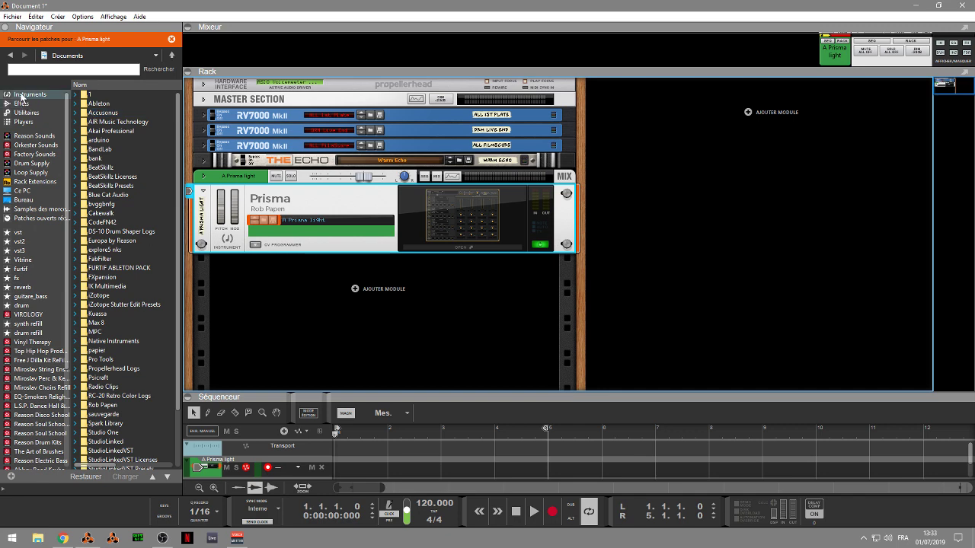
{"action": "left_click_drag", "start_coordinate": [180, 150], "coordinate": [196, 296]}
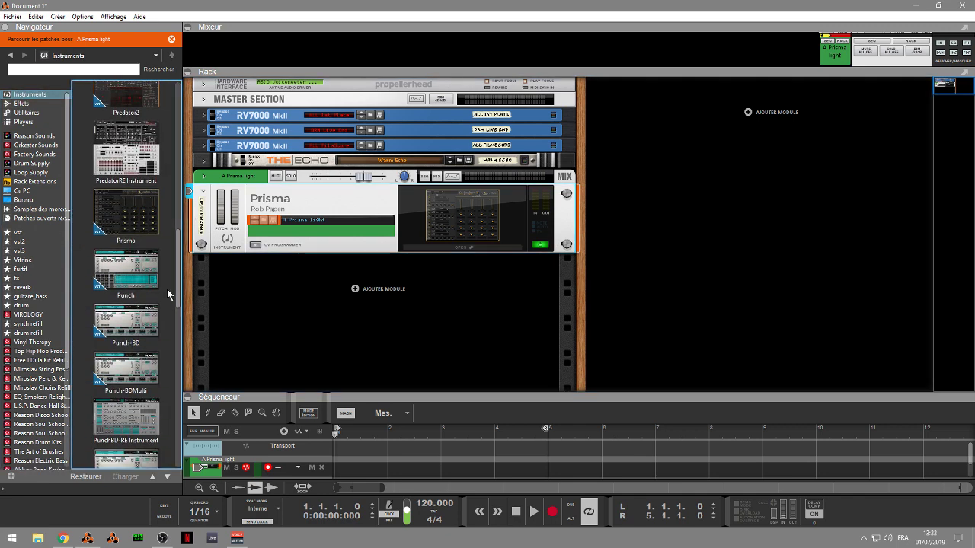
{"action": "left_click_drag", "start_coordinate": [126, 270], "coordinate": [384, 219]}
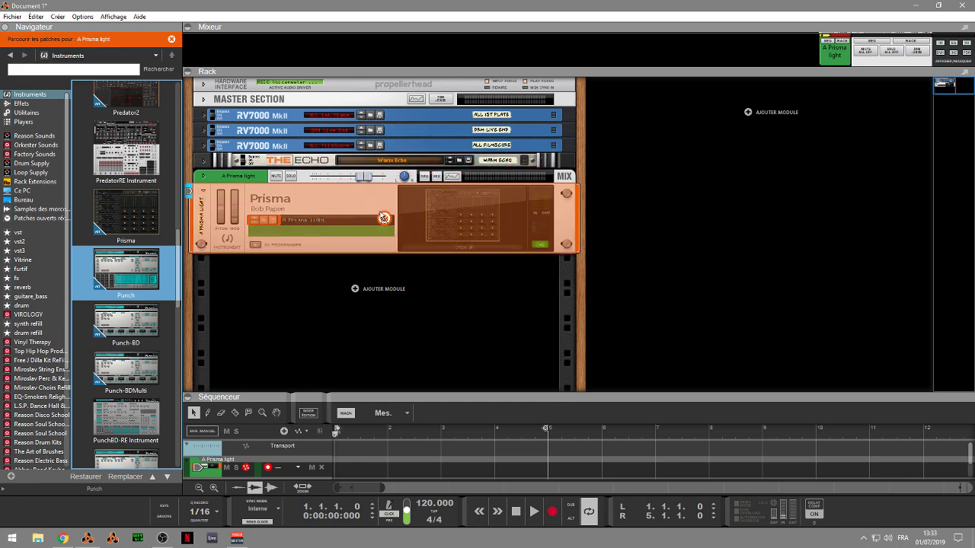
{"action": "left_click_drag", "start_coordinate": [384, 218], "coordinate": [384, 219]}
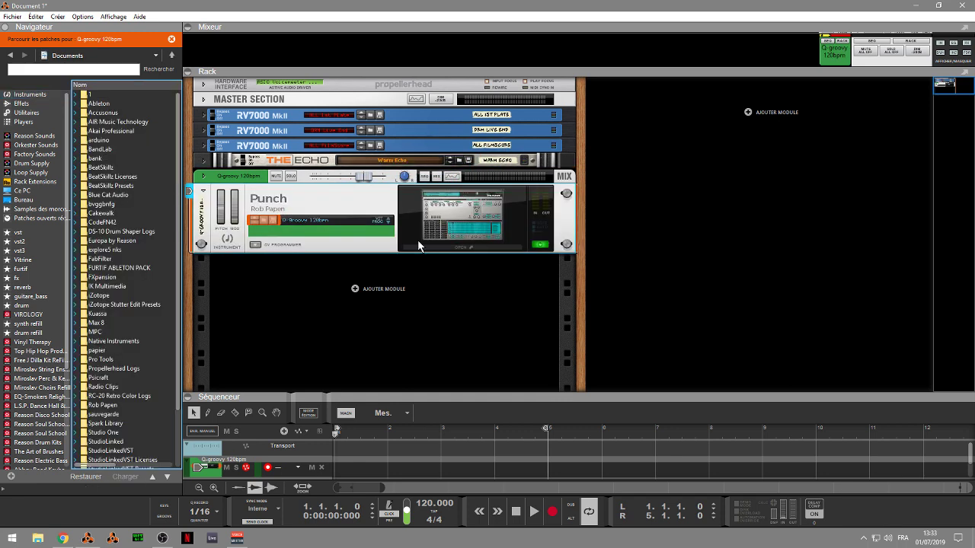
{"action": "left_click", "coordinate": [444, 250]}
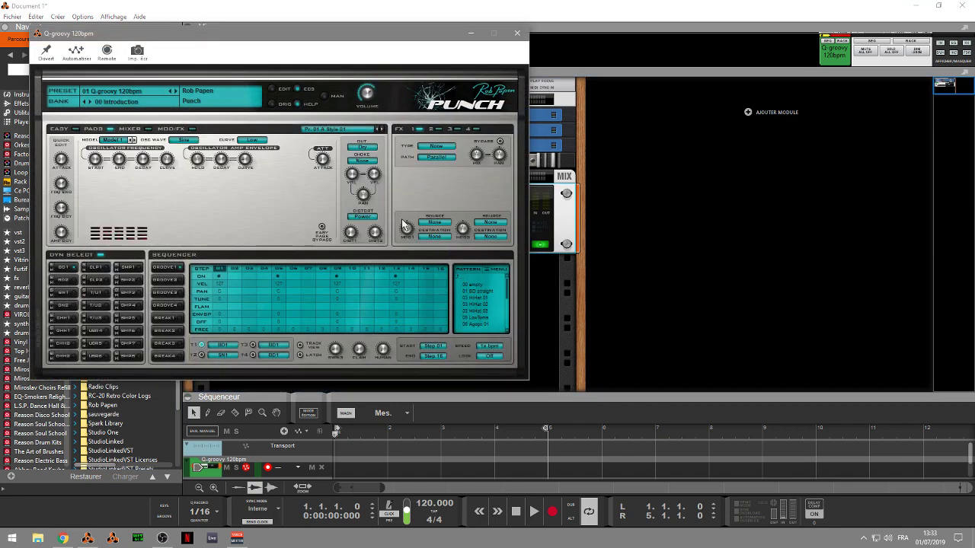
{"action": "left_click_drag", "start_coordinate": [331, 33], "coordinate": [731, 84]}
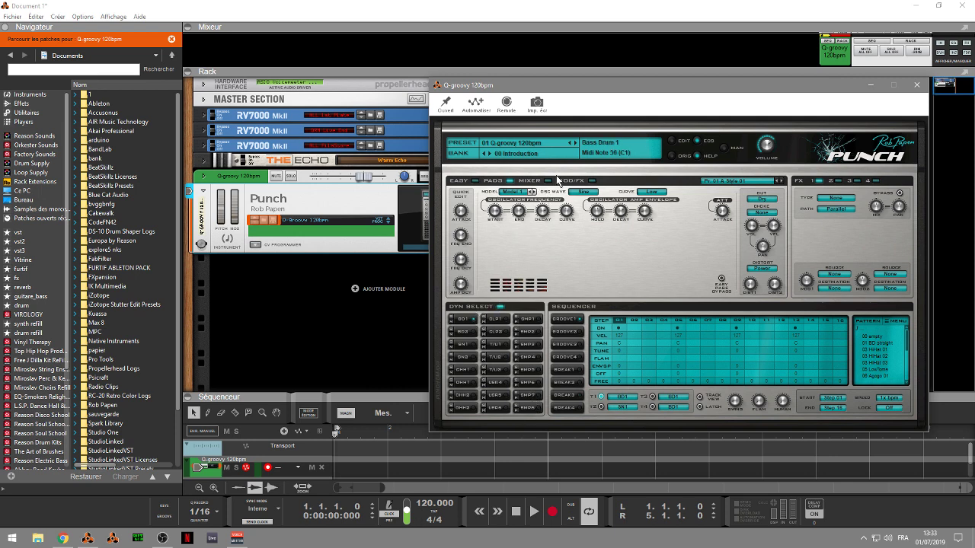
- Show the settings of Punch's first bass drum pad, second clap pad and first sample pad
{"action": "left_click", "coordinate": [461, 321]}
{"action": "left_click", "coordinate": [500, 332]}
{"action": "left_click", "coordinate": [523, 320]}
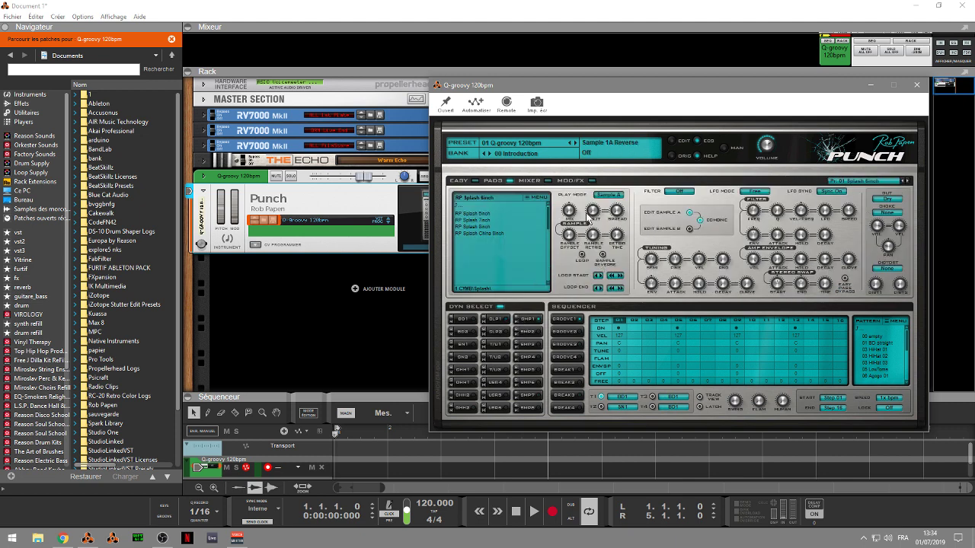
{"action": "mouse_move", "coordinate": [581, 219]}
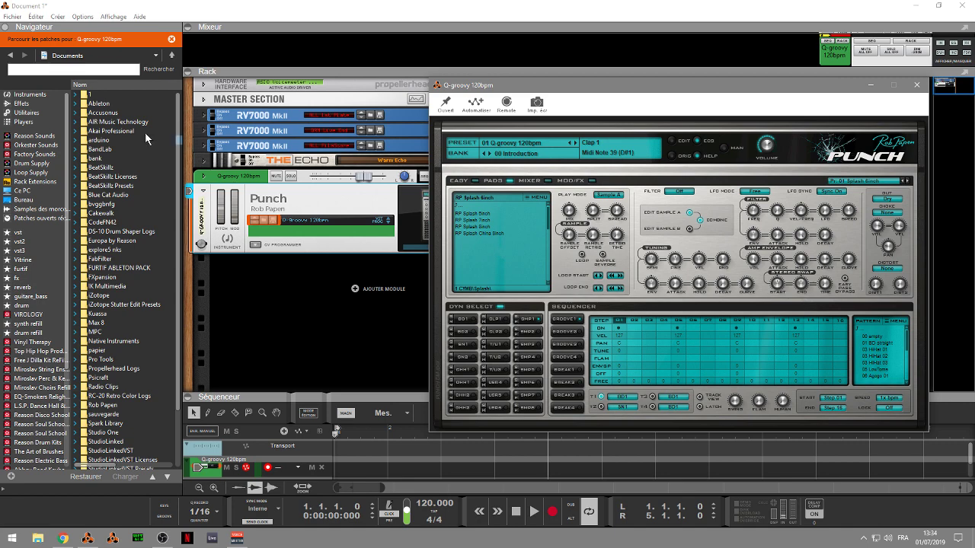
- Browse the instruments for the Punch variants and highlight PunchMulti
{"action": "left_click", "coordinate": [26, 107]}
{"action": "left_click", "coordinate": [30, 94]}
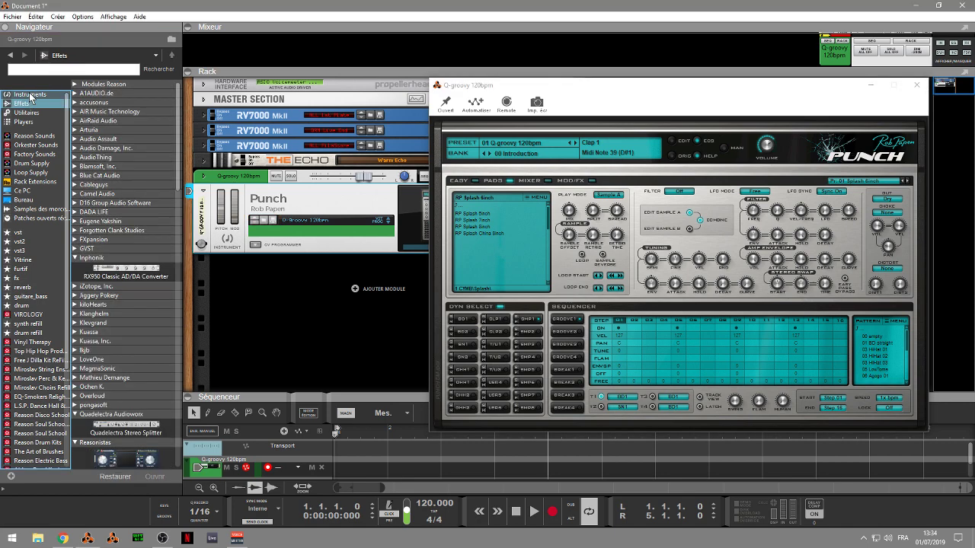
{"action": "left_click_drag", "start_coordinate": [177, 151], "coordinate": [181, 323]}
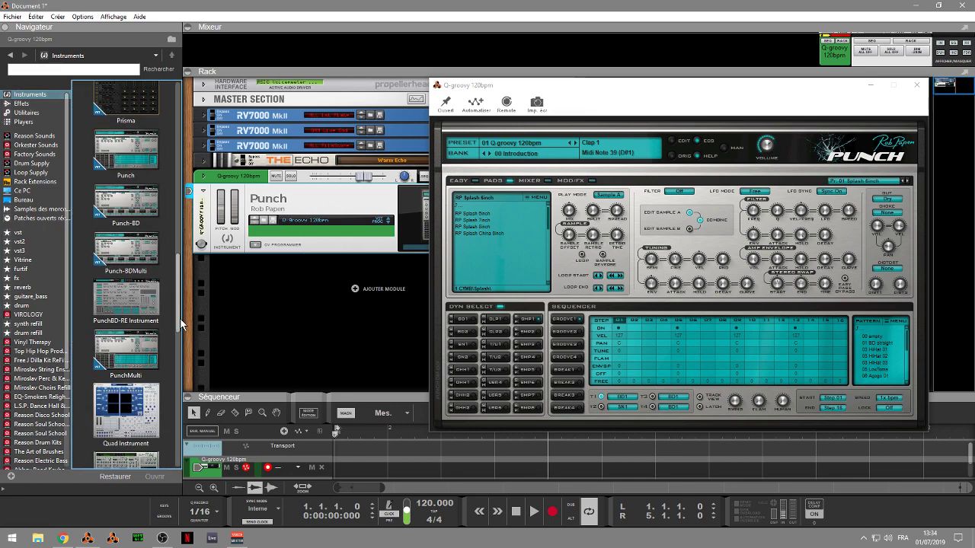
{"action": "left_click", "coordinate": [123, 350]}
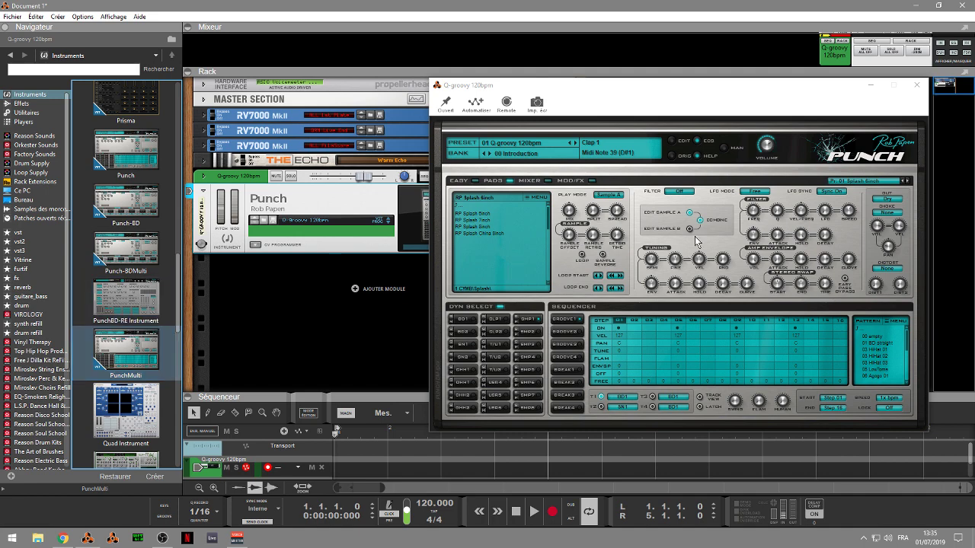
- Show Punch's MOD/FX and Easy pages, and return to the Pads page
{"action": "left_click", "coordinate": [574, 189]}
{"action": "left_click", "coordinate": [593, 181]}
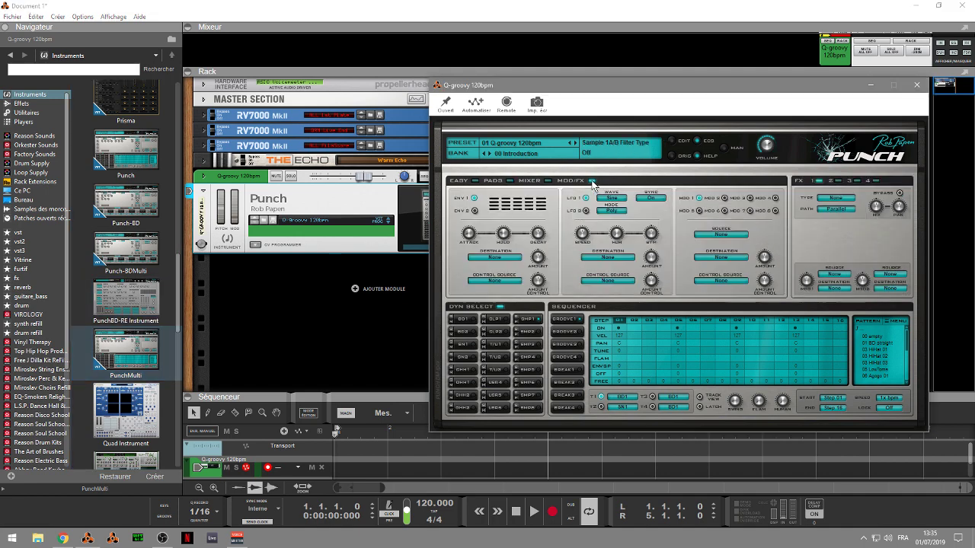
{"action": "left_click", "coordinate": [475, 180]}
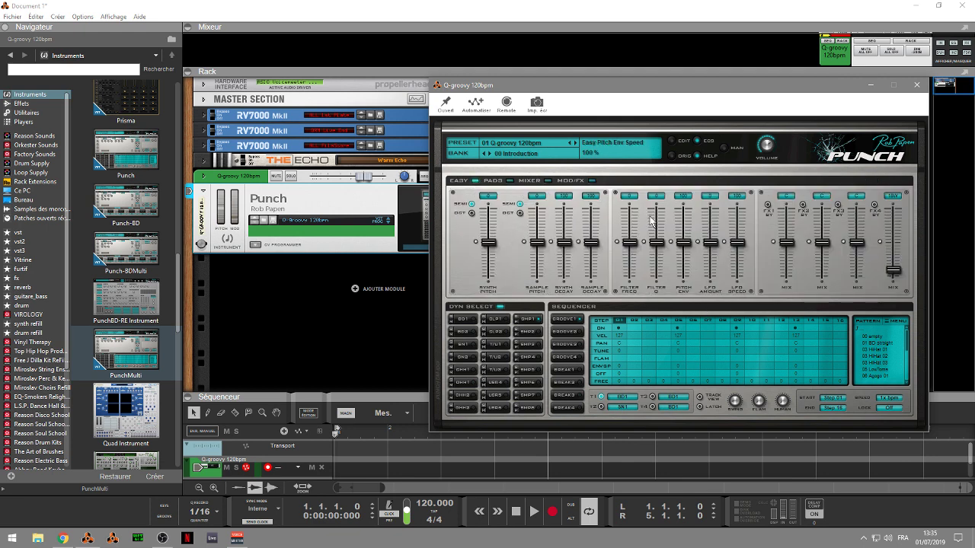
{"action": "left_click", "coordinate": [510, 182]}
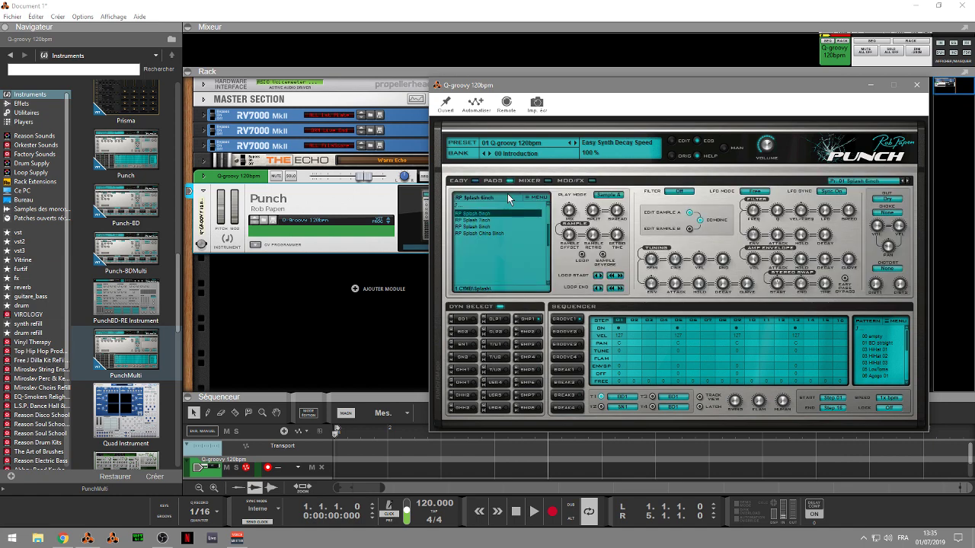
- Show the synthesis settings of Punch's second bass drum, second snare, and closed and open hi-hat pads
{"action": "left_click", "coordinate": [462, 333]}
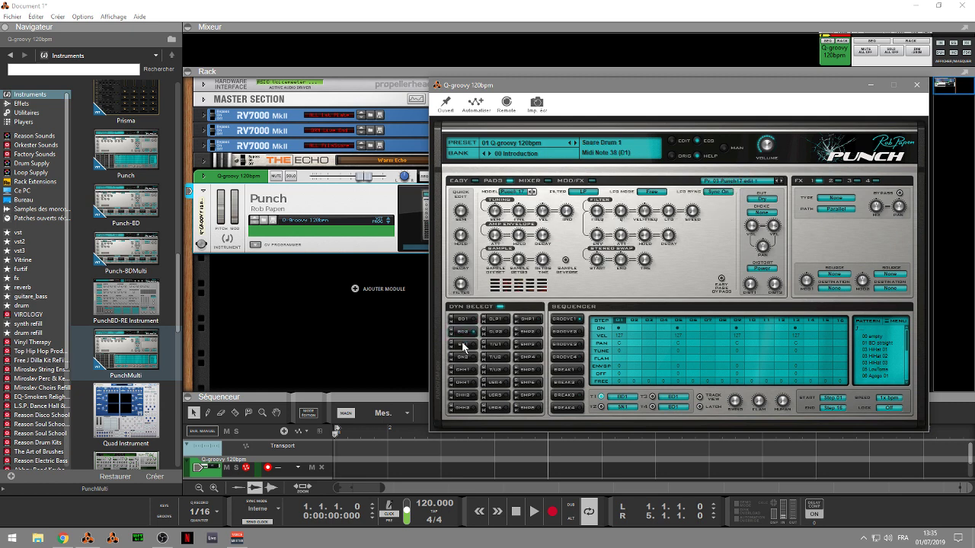
{"action": "left_click", "coordinate": [462, 357]}
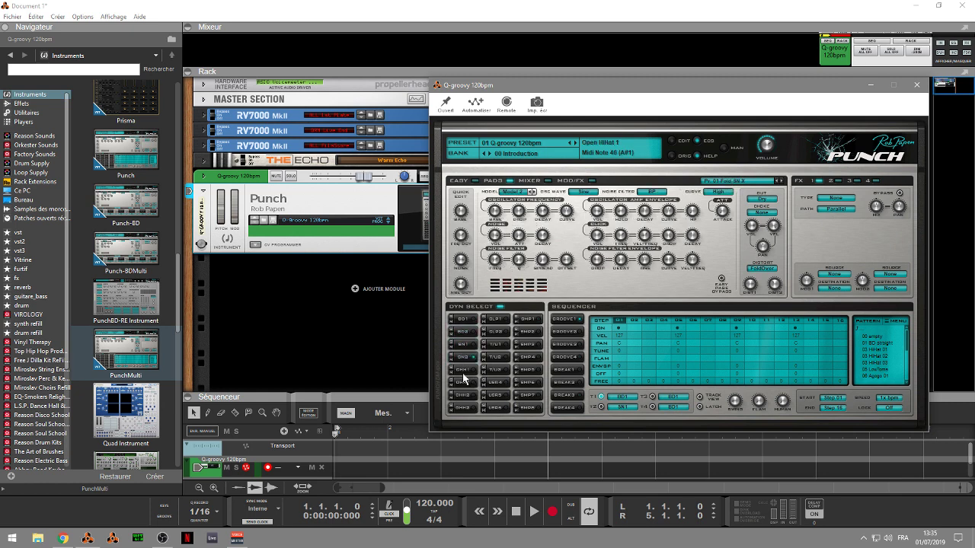
{"action": "left_click", "coordinate": [463, 368]}
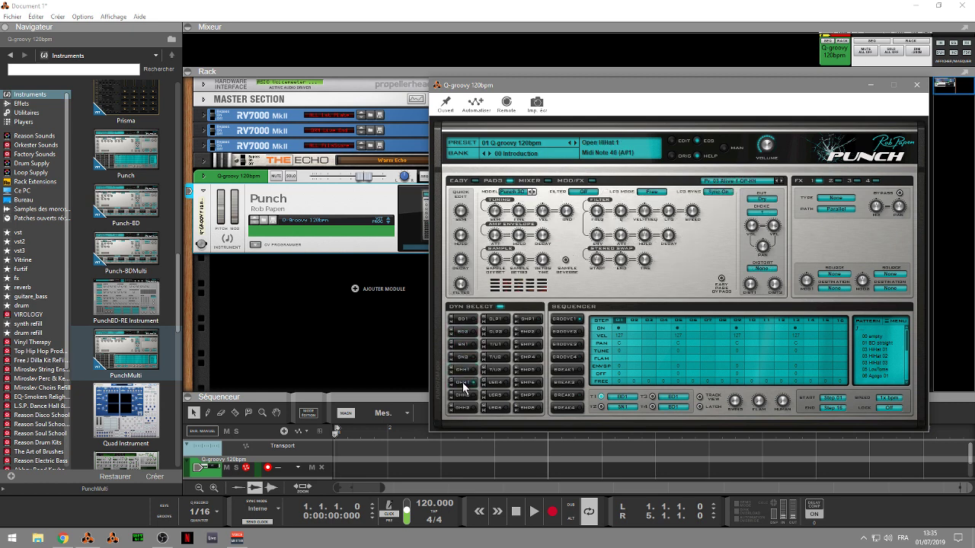
{"action": "left_click", "coordinate": [462, 409]}
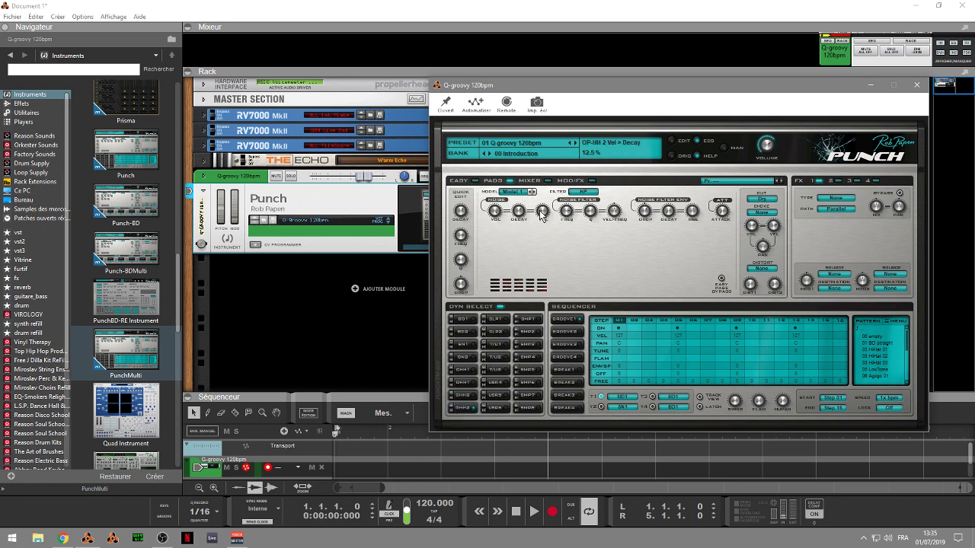
- Show the drum model choices, including the Classic ones, for Punch's second open hi-hat pad
{"action": "left_click", "coordinate": [521, 192]}
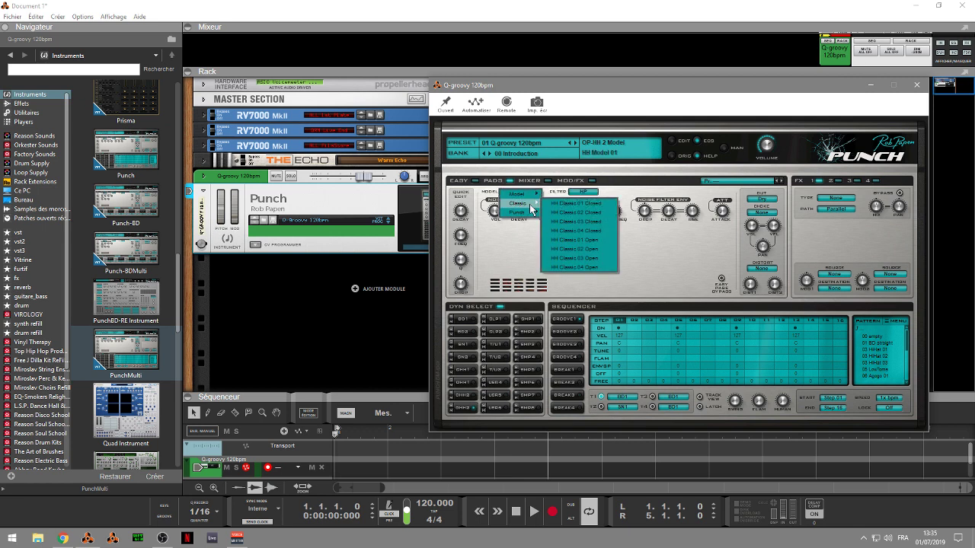
{"action": "mouse_move", "coordinate": [525, 214]}
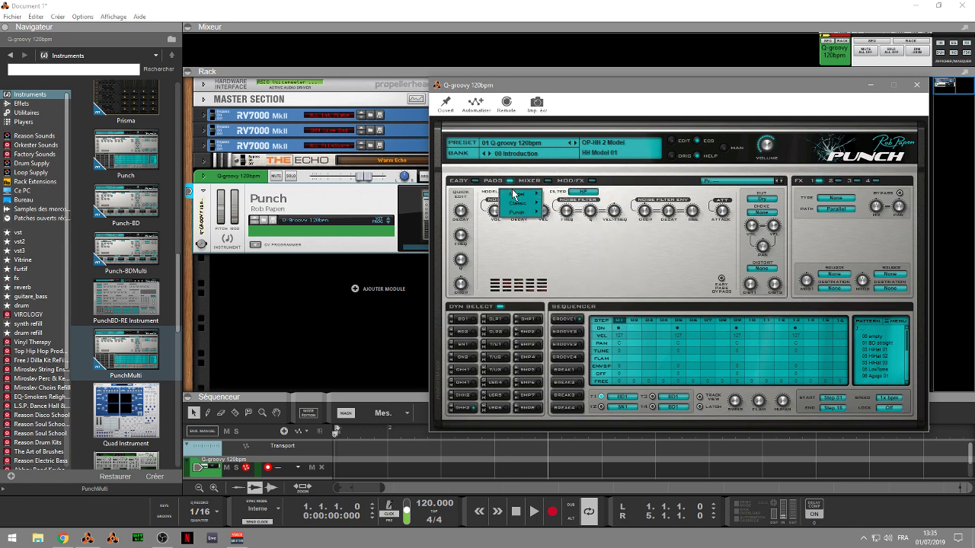
{"action": "left_click", "coordinate": [559, 242]}
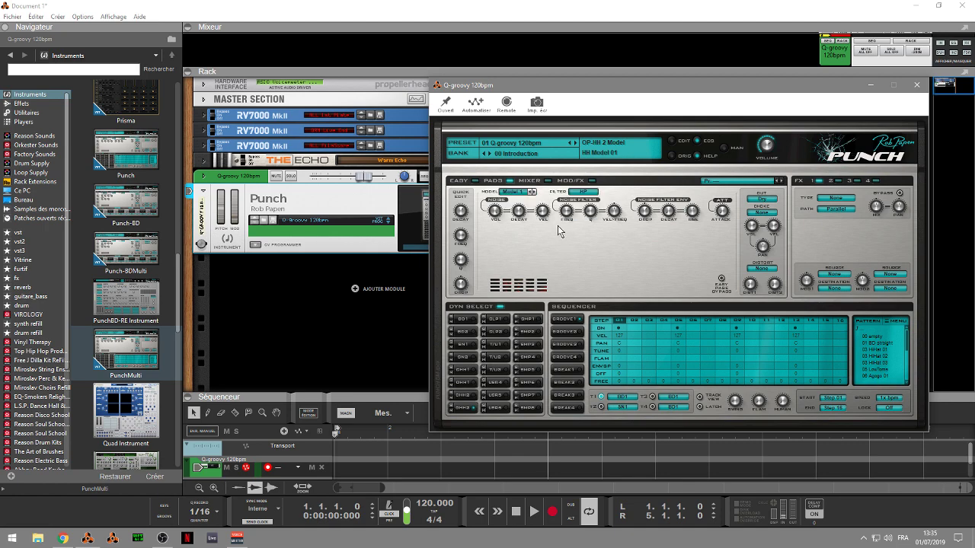
- Show Punch's Mixer and MOD/FX pages, including the available FX types and FX path routings
{"action": "left_click", "coordinate": [547, 182]}
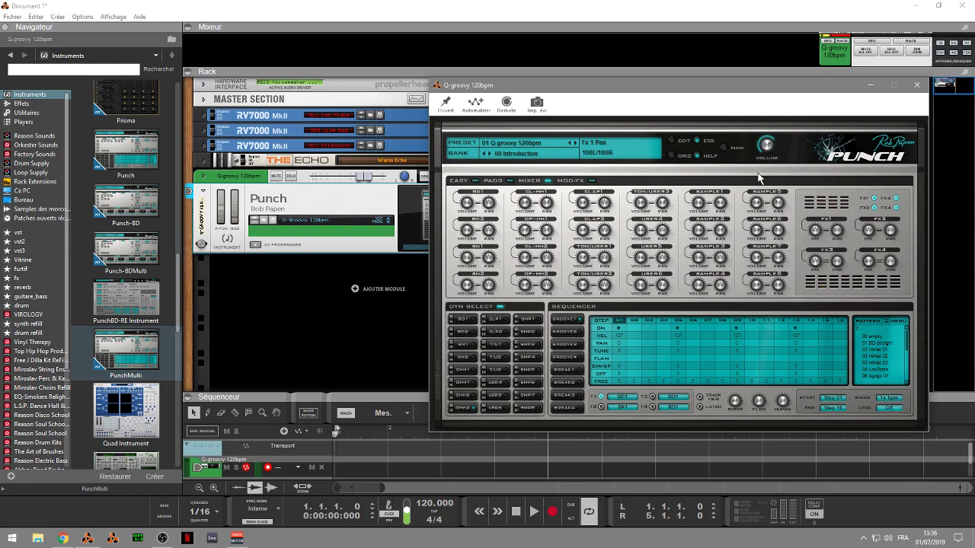
{"action": "left_click", "coordinate": [592, 182]}
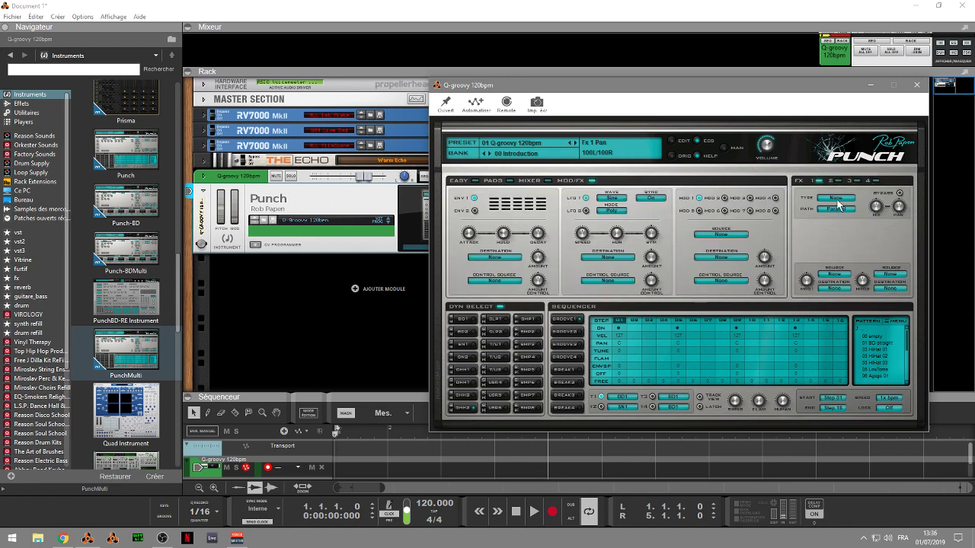
{"action": "left_click", "coordinate": [836, 199]}
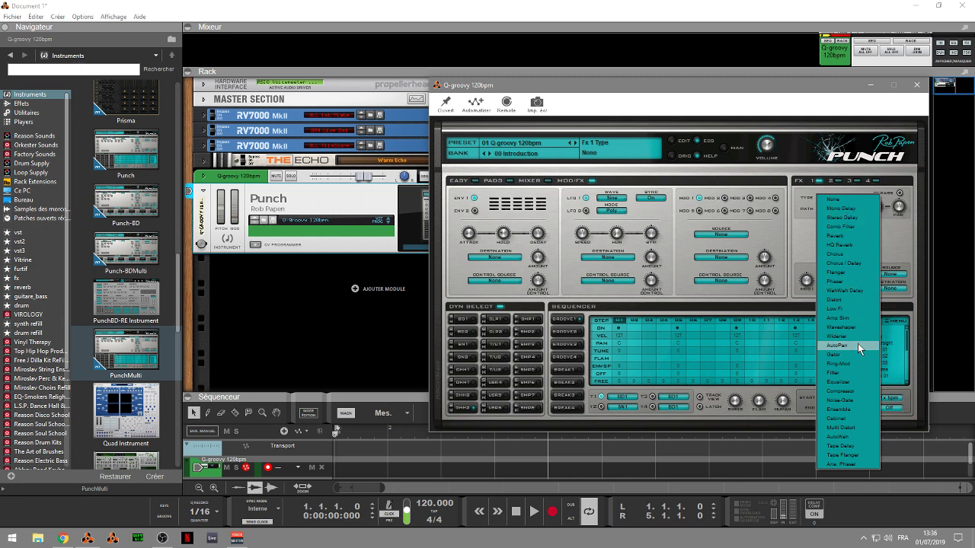
{"action": "left_click", "coordinate": [890, 242]}
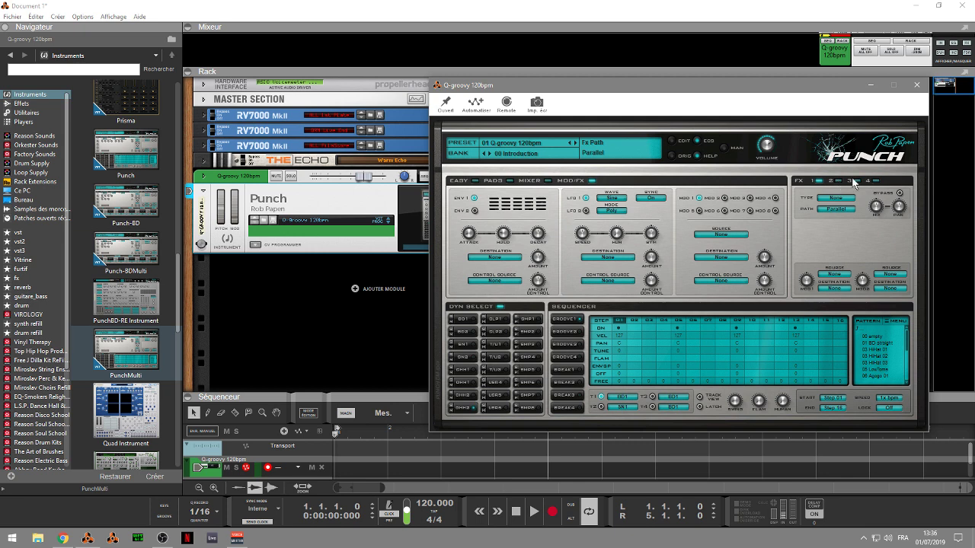
{"action": "left_click", "coordinate": [832, 216]}
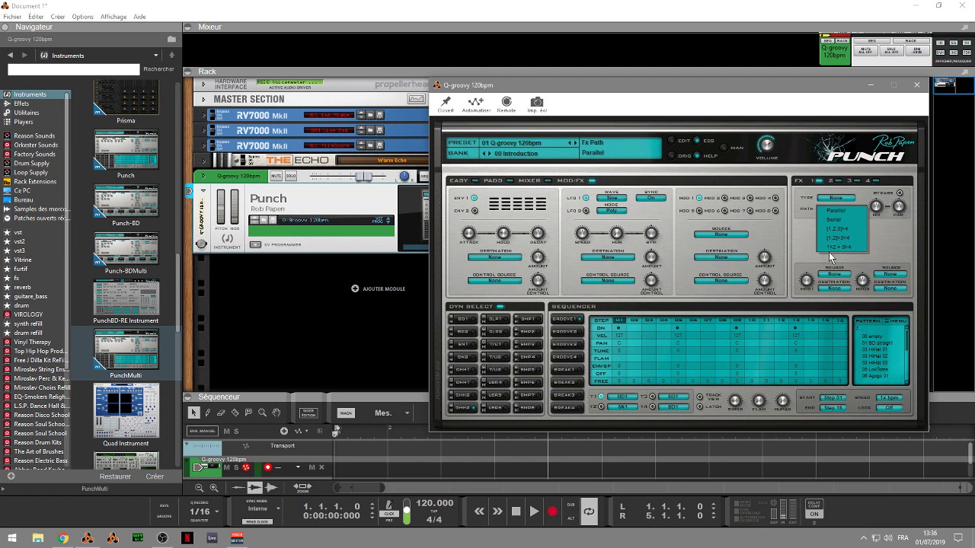
{"action": "left_click", "coordinate": [894, 257]}
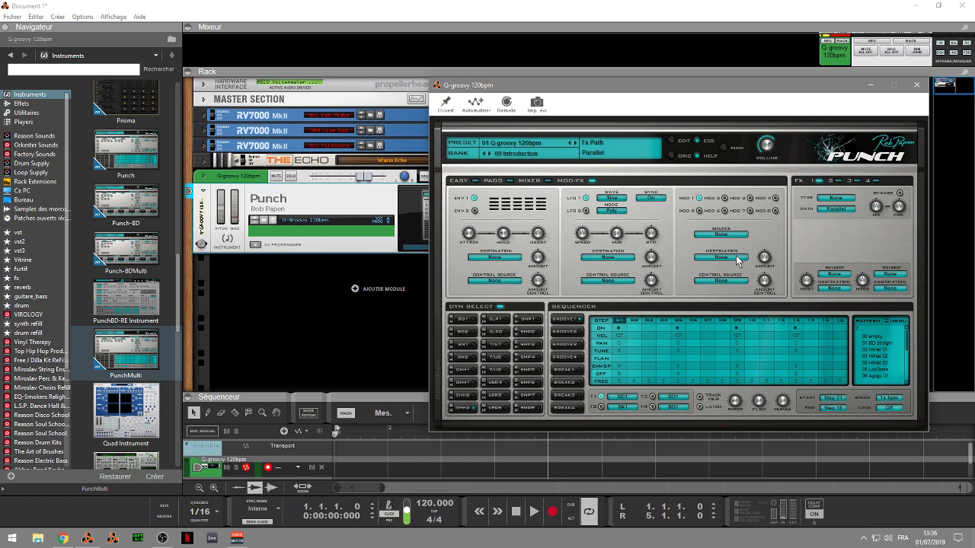
- Replace Punch in the rack with Punch-BD and open its panel clear of the instrument browser
{"action": "left_click", "coordinate": [921, 88]}
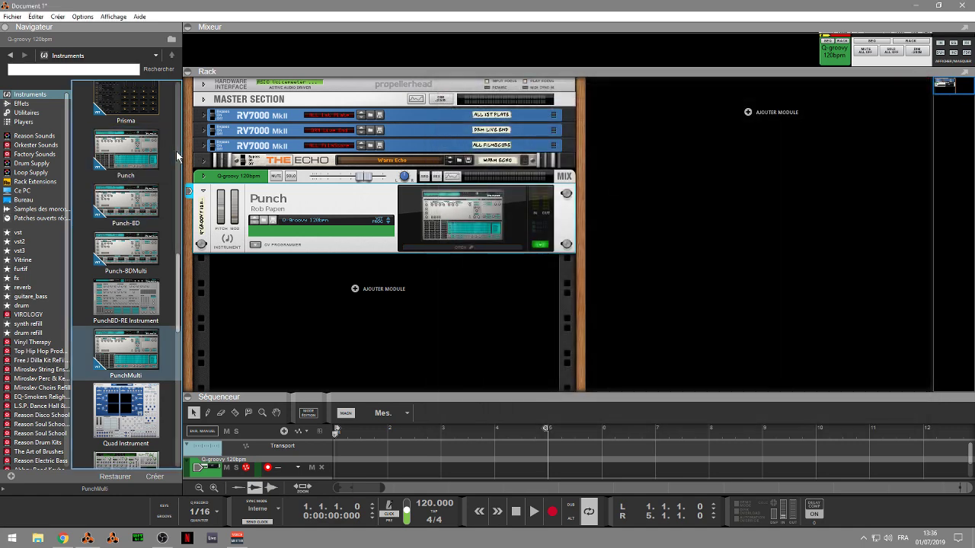
{"action": "left_click_drag", "start_coordinate": [128, 202], "coordinate": [385, 242]}
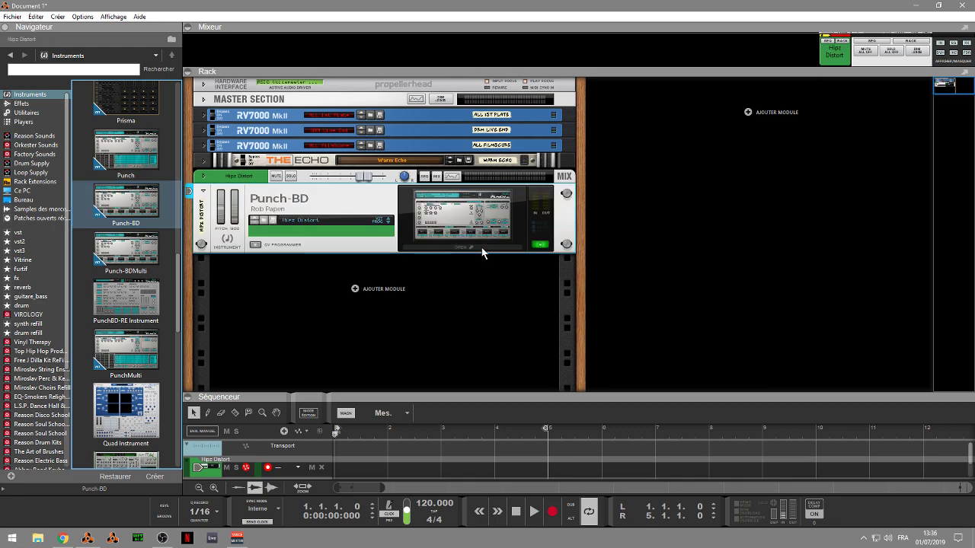
{"action": "left_click", "coordinate": [481, 249]}
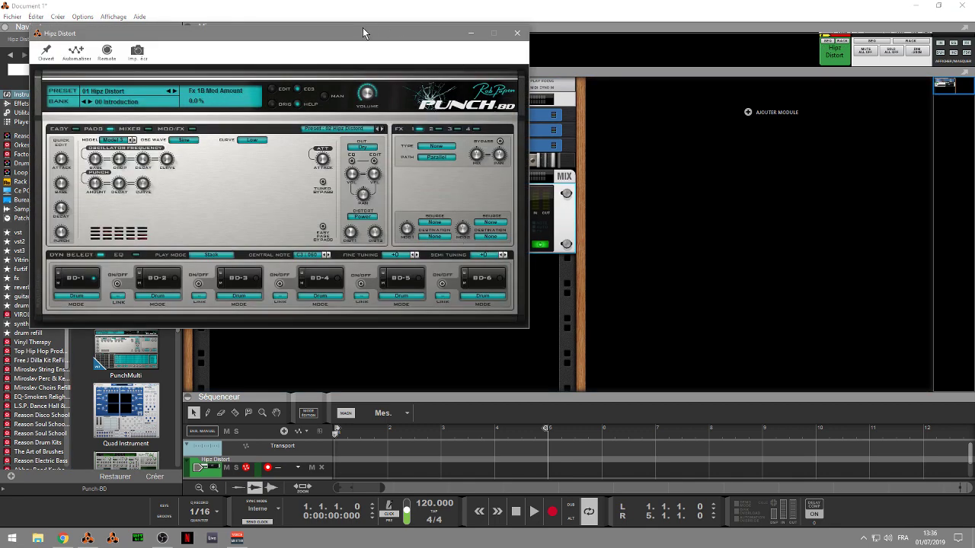
{"action": "left_click_drag", "start_coordinate": [362, 33], "coordinate": [763, 88]}
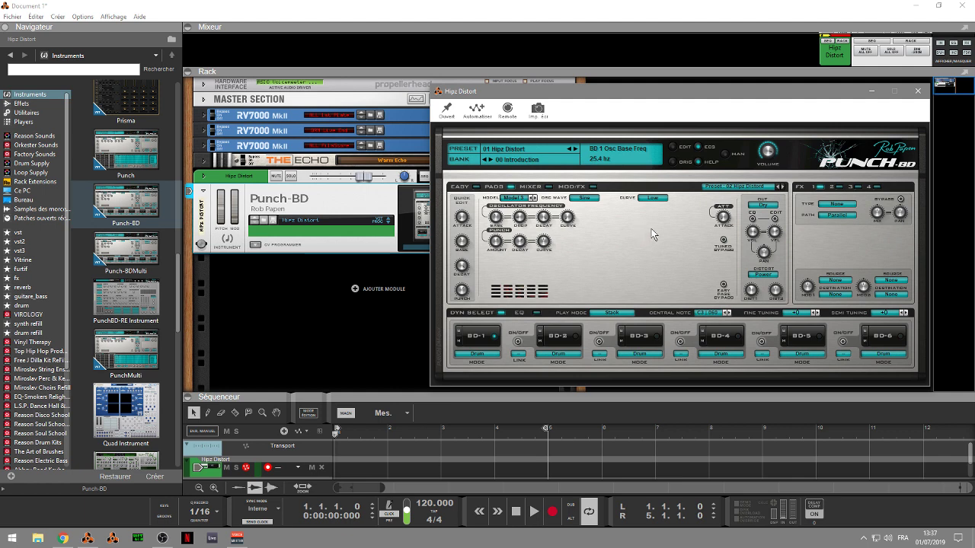
- Show Punch-BD's available FX types and FX path routings
{"action": "left_click", "coordinate": [840, 206]}
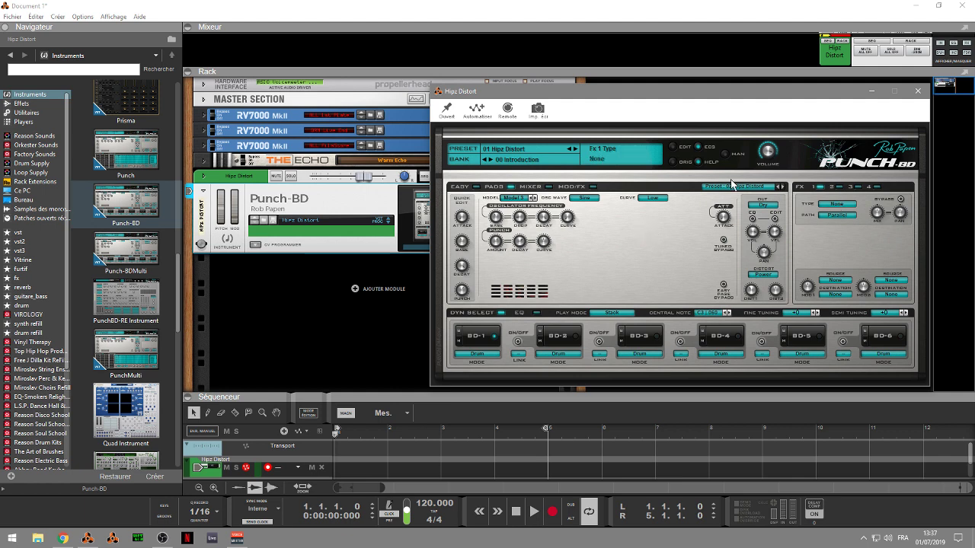
{"action": "left_click", "coordinate": [836, 206]}
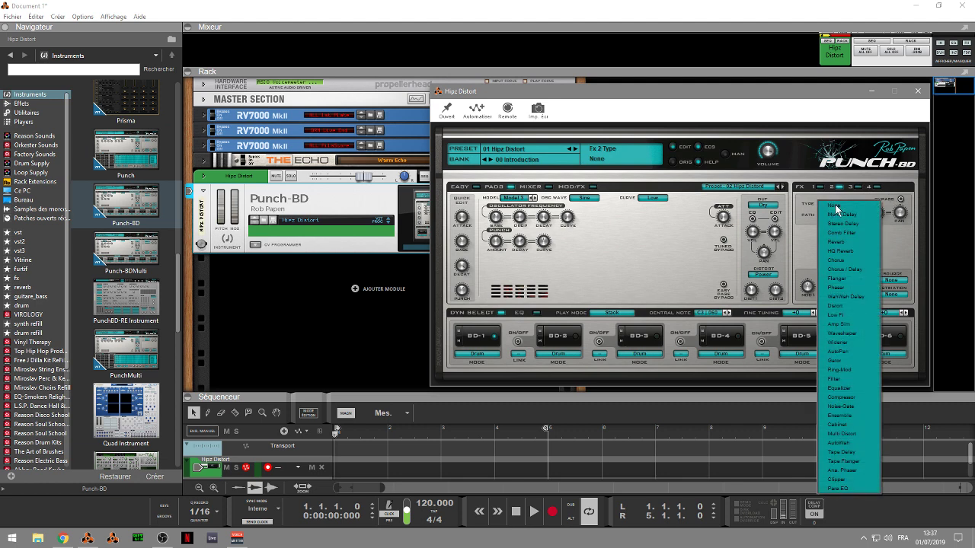
{"action": "left_click", "coordinate": [797, 226]}
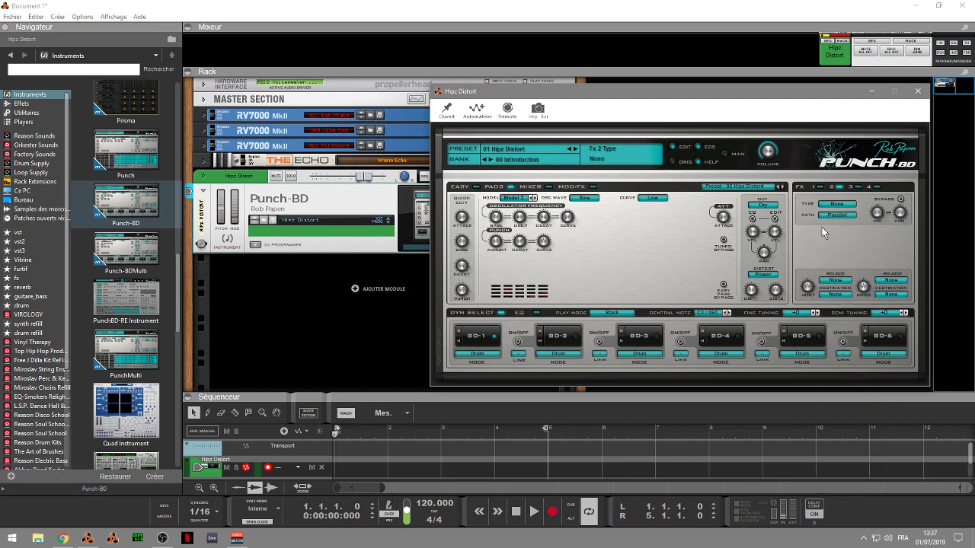
{"action": "left_click", "coordinate": [828, 217]}
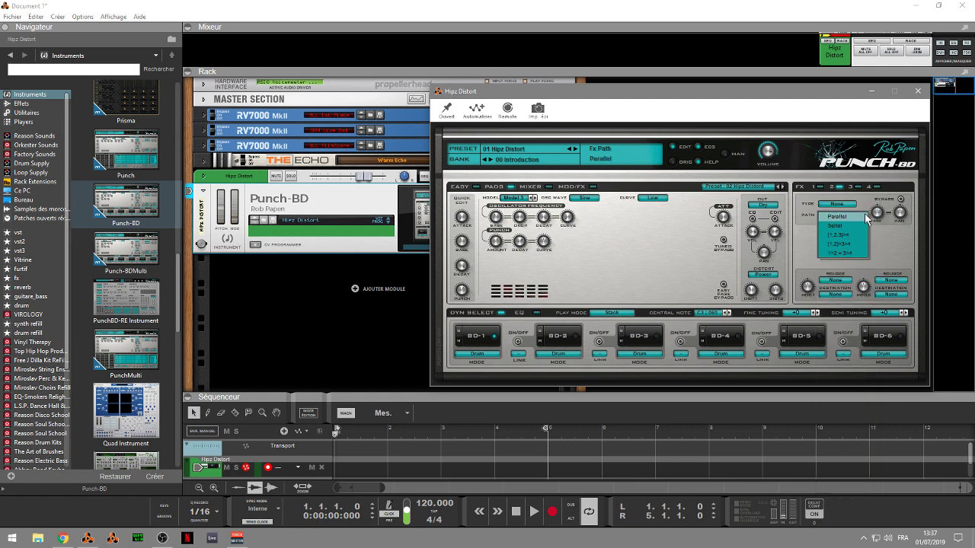
{"action": "left_click", "coordinate": [808, 236]}
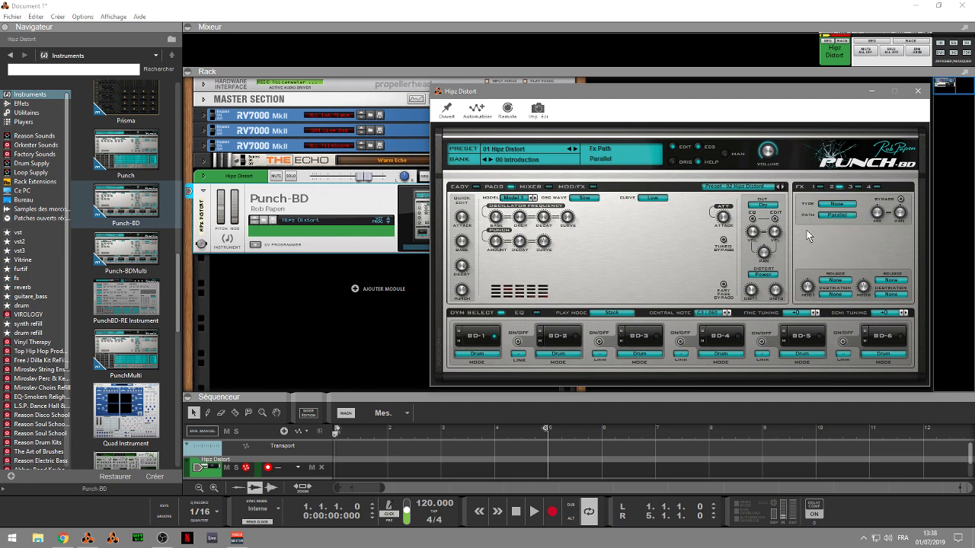
- Show Punch-BD's play mode, the settings of its other bass drum pads such as BD-4, and BD-1's Drum/Sample mode choice
{"action": "left_click", "coordinate": [619, 316]}
{"action": "left_click", "coordinate": [628, 279]}
{"action": "left_click", "coordinate": [562, 337]}
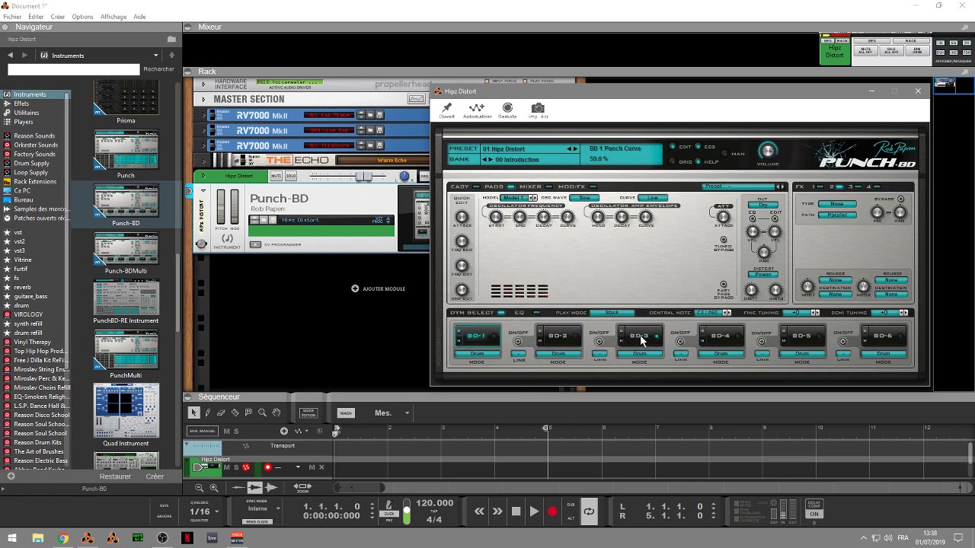
{"action": "left_click", "coordinate": [715, 337]}
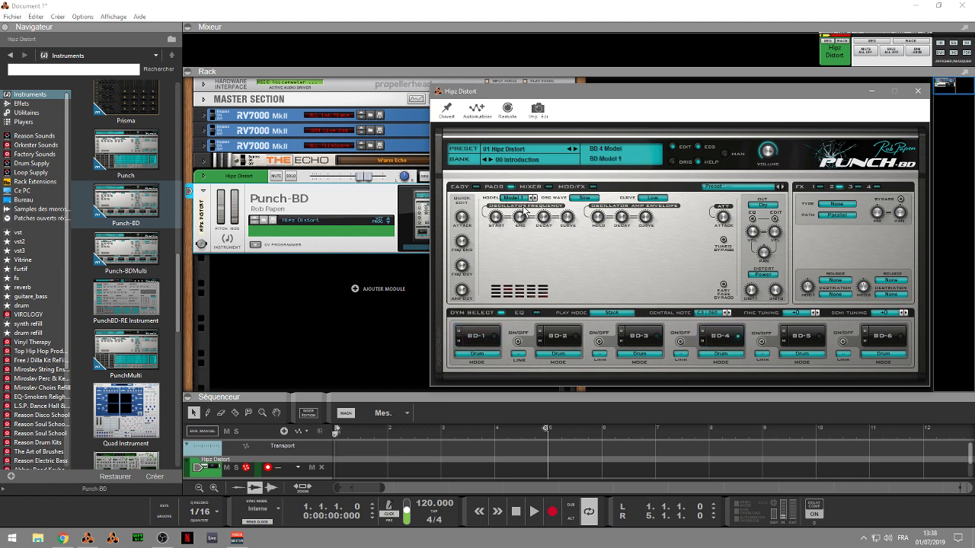
{"action": "left_click", "coordinate": [479, 357]}
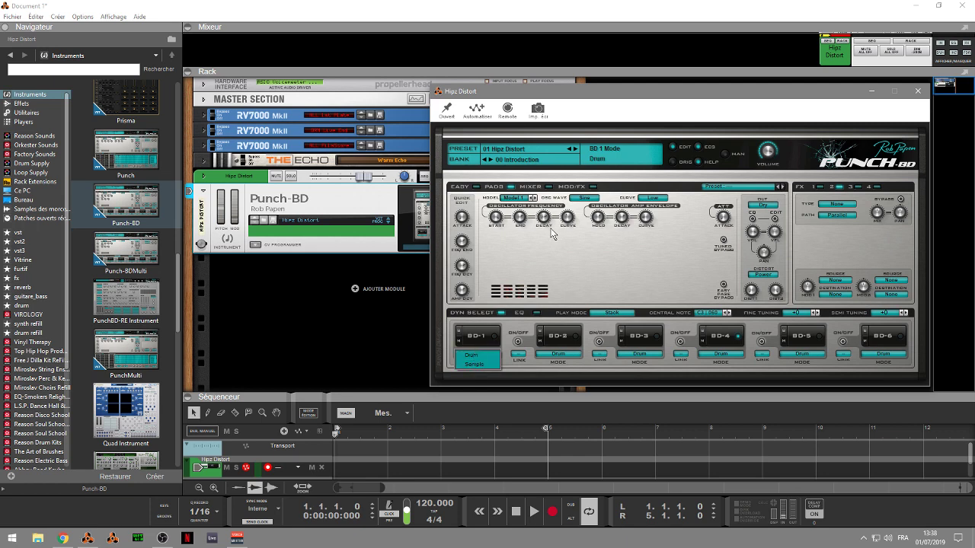
{"action": "left_click", "coordinate": [543, 255]}
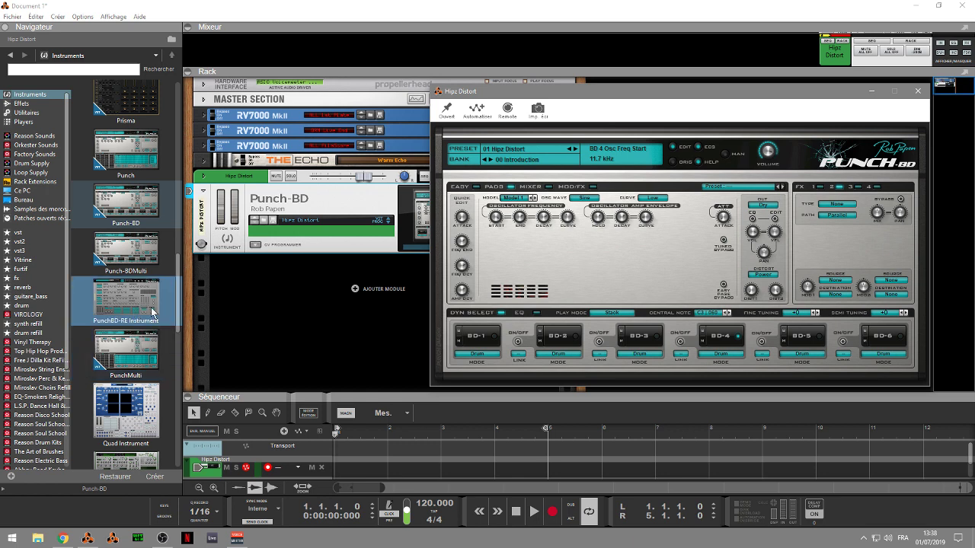
- Close Punch-BD, replace it in the rack with RAW, and open RAW's panel with its whole interface in view
{"action": "left_click", "coordinate": [919, 90]}
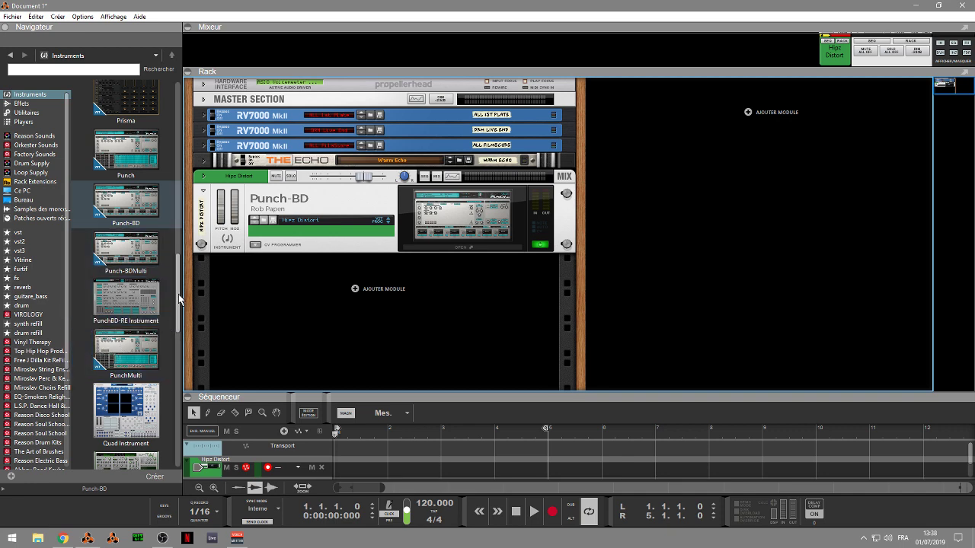
{"action": "left_click_drag", "start_coordinate": [179, 294], "coordinate": [190, 335]}
{"action": "mouse_move", "coordinate": [135, 284]}
{"action": "left_mouse_down"}
{"action": "mouse_move", "coordinate": [255, 263]}
{"action": "mouse_move", "coordinate": [145, 282]}
{"action": "left_mouse_up"}
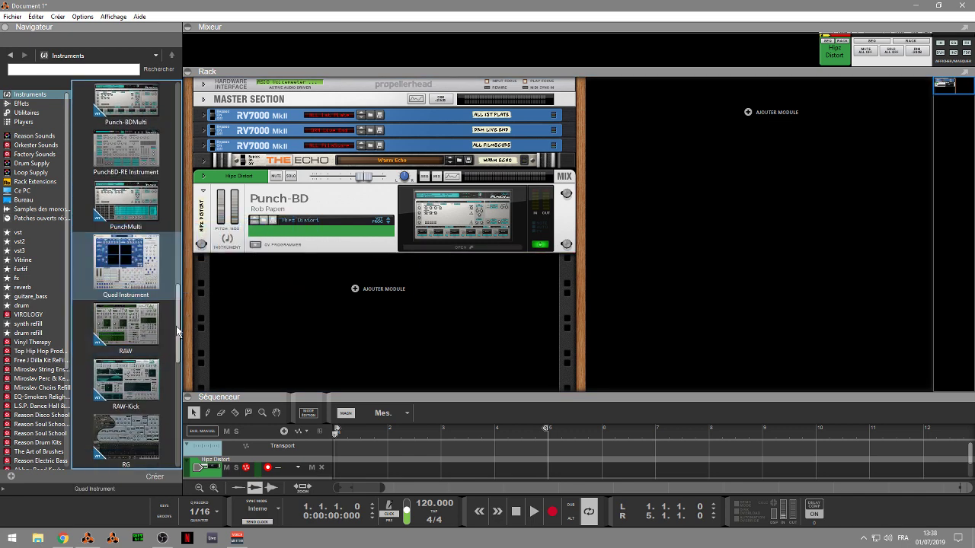
{"action": "left_click_drag", "start_coordinate": [178, 331], "coordinate": [185, 349]}
{"action": "left_click_drag", "start_coordinate": [125, 250], "coordinate": [499, 253]}
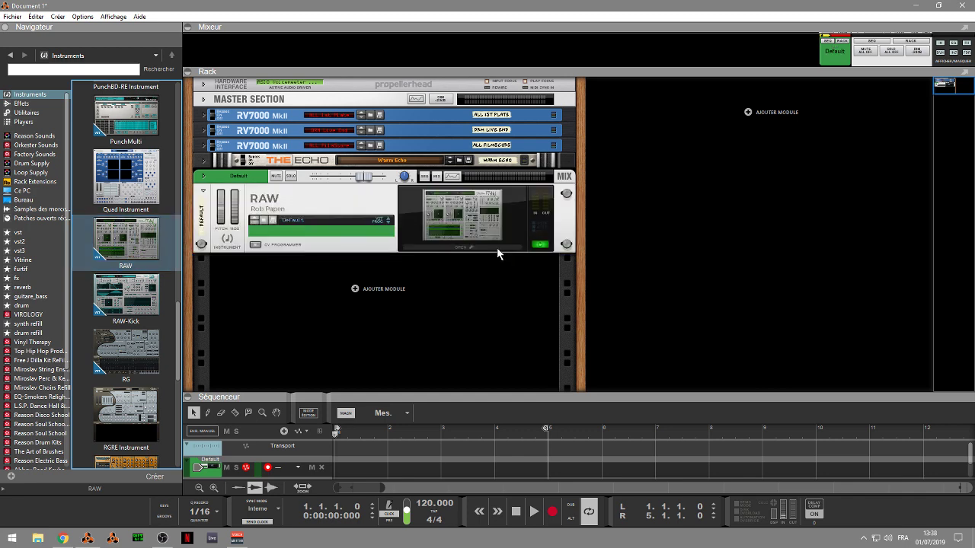
{"action": "left_click", "coordinate": [490, 246]}
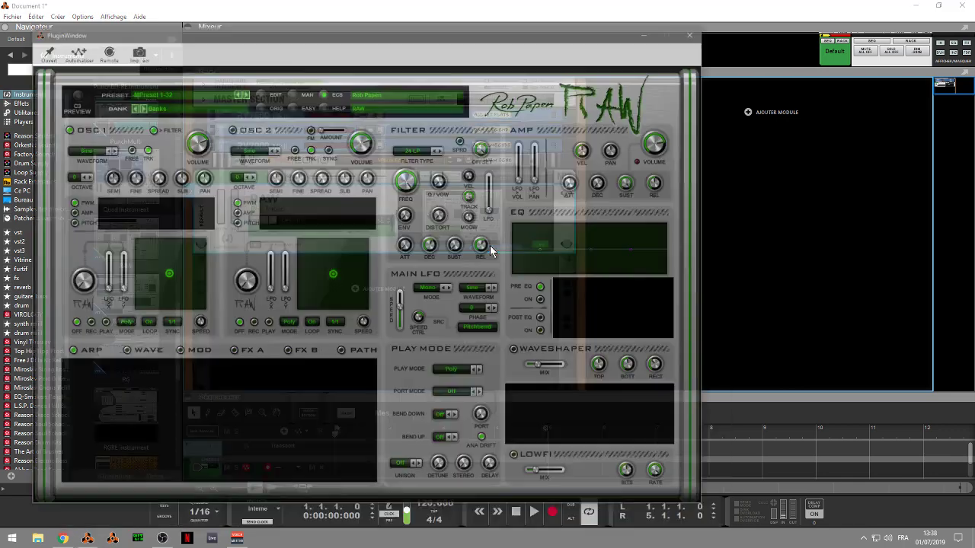
{"action": "left_click_drag", "start_coordinate": [530, 42], "coordinate": [640, 47]}
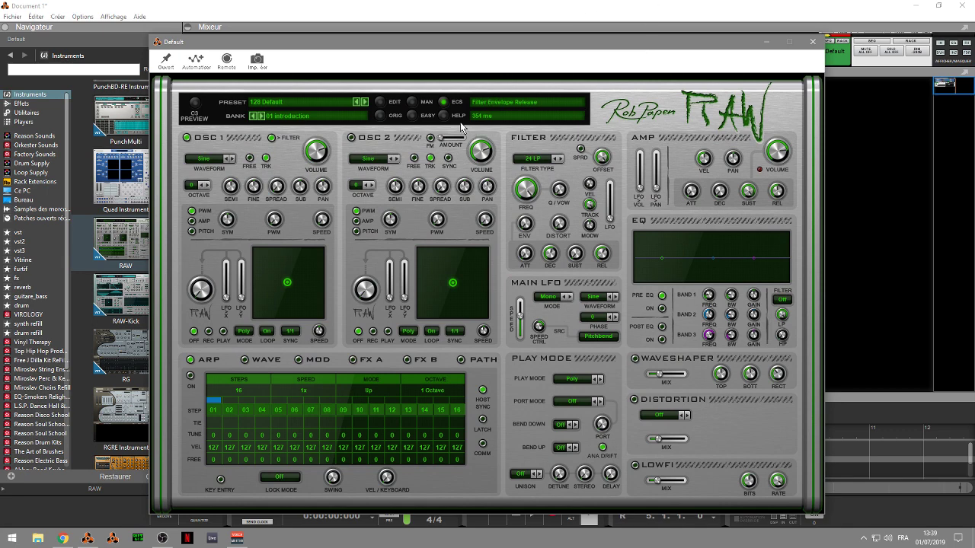
- Audition RAW presets from the preset manager, including Sub Bass, VerbArp Saw MdWhl and WOB Kraken MP, ending on Audio Anarchy RF
{"action": "left_click", "coordinate": [412, 102]}
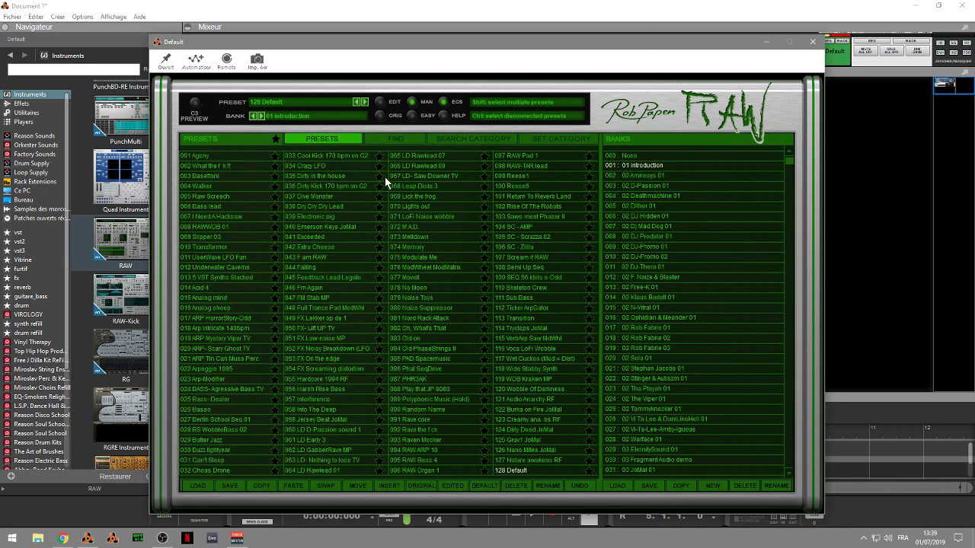
{"action": "left_click", "coordinate": [226, 175]}
{"action": "left_click", "coordinate": [327, 238]}
{"action": "left_click", "coordinate": [424, 298]}
{"action": "left_click", "coordinate": [520, 298]}
{"action": "left_click", "coordinate": [539, 338]}
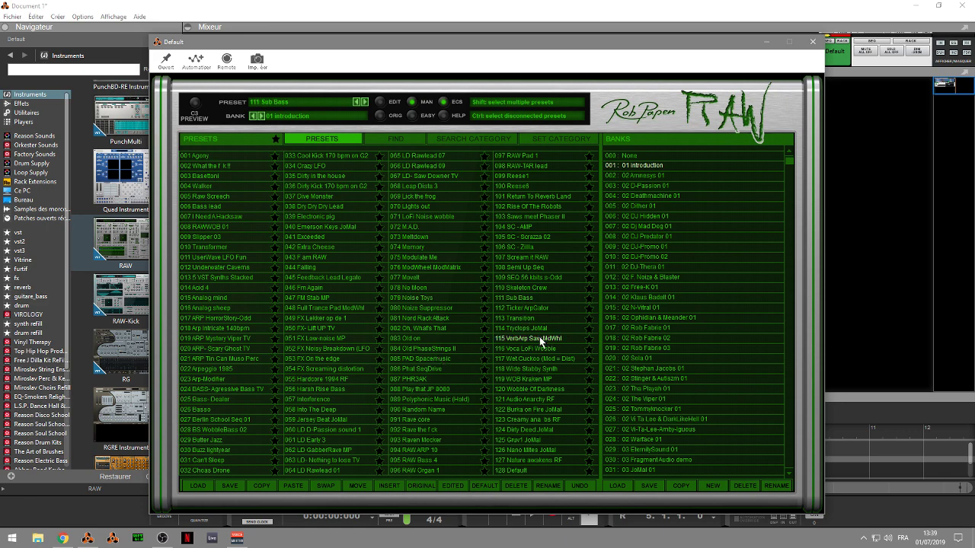
{"action": "left_click", "coordinate": [527, 381]}
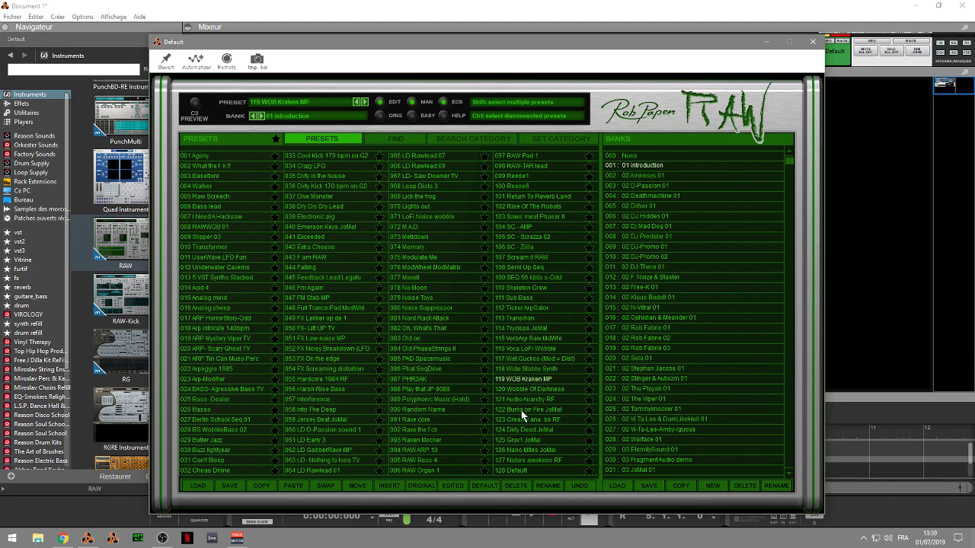
{"action": "left_click", "coordinate": [518, 401]}
- Show RAW's credits and global controls page, and the play mode choices on the main panel
{"action": "left_click", "coordinate": [638, 114]}
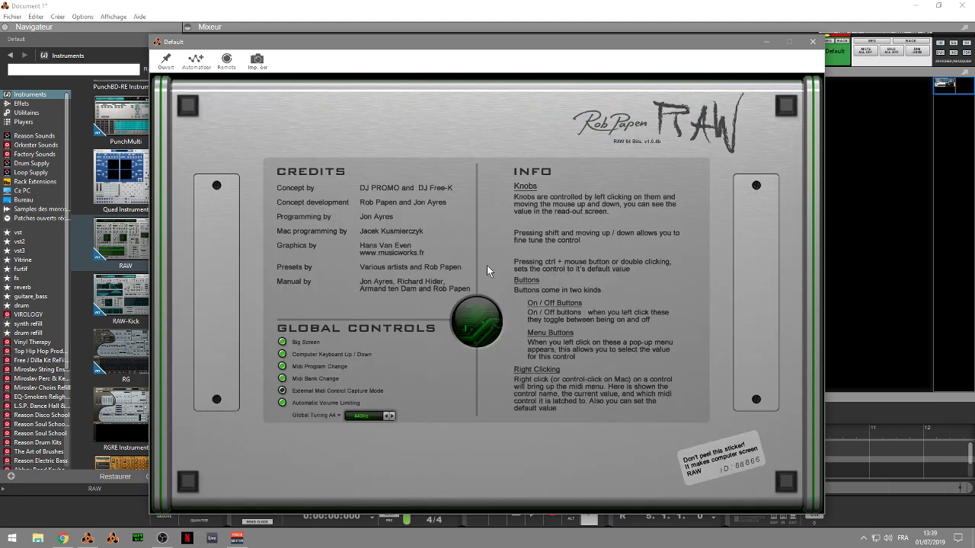
{"action": "left_click", "coordinate": [683, 120]}
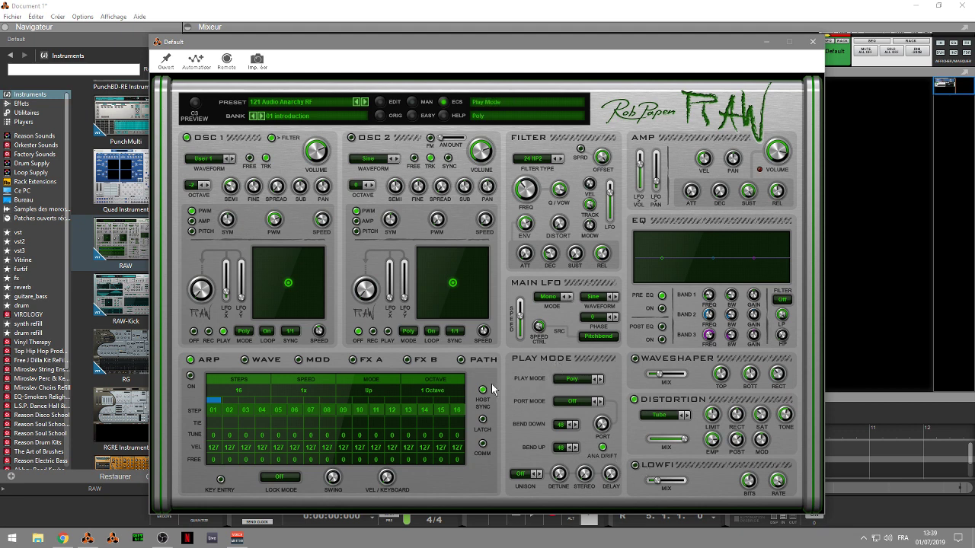
{"action": "left_click", "coordinate": [575, 380]}
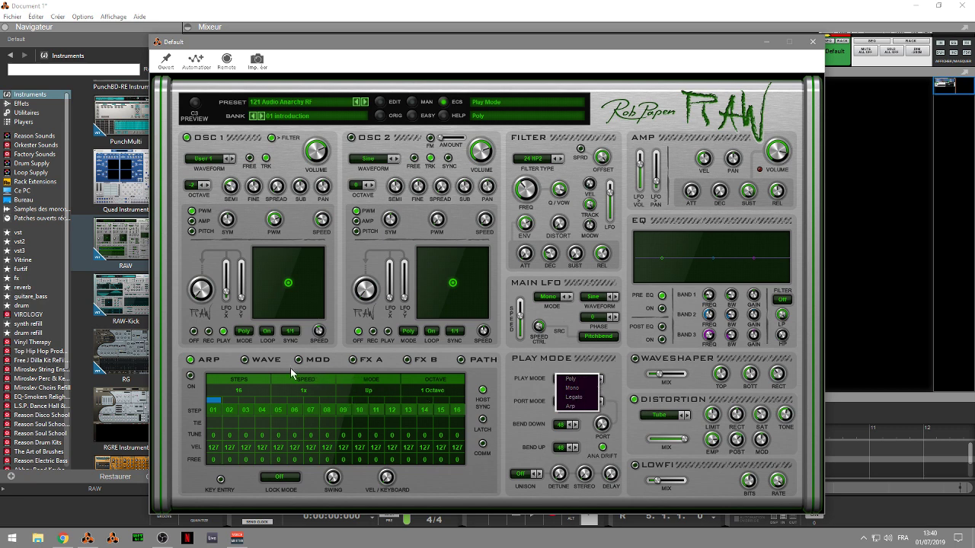
- Show RAW's Wave page with the User 1 waveform and the list of waveform categories
{"action": "left_click", "coordinate": [246, 364]}
{"action": "left_click", "coordinate": [245, 360]}
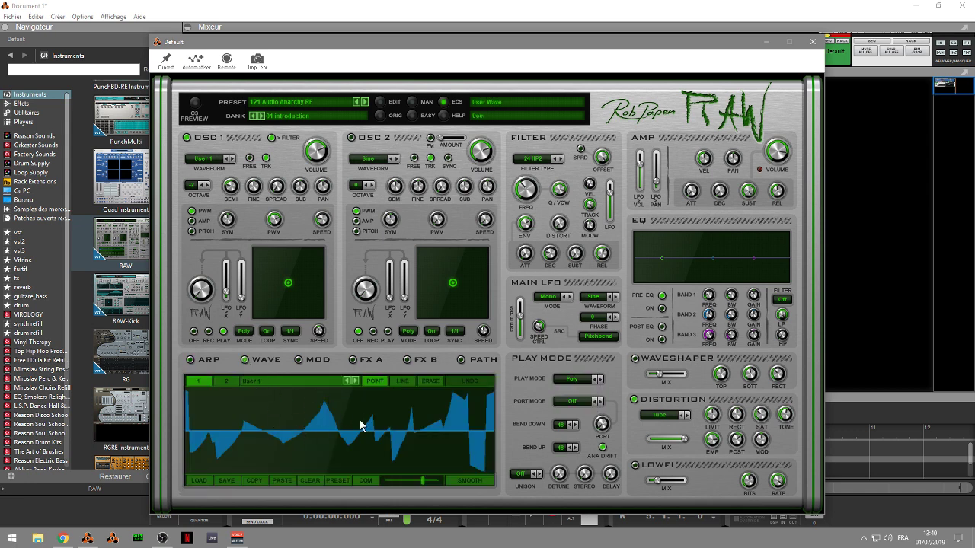
{"action": "left_click", "coordinate": [311, 386]}
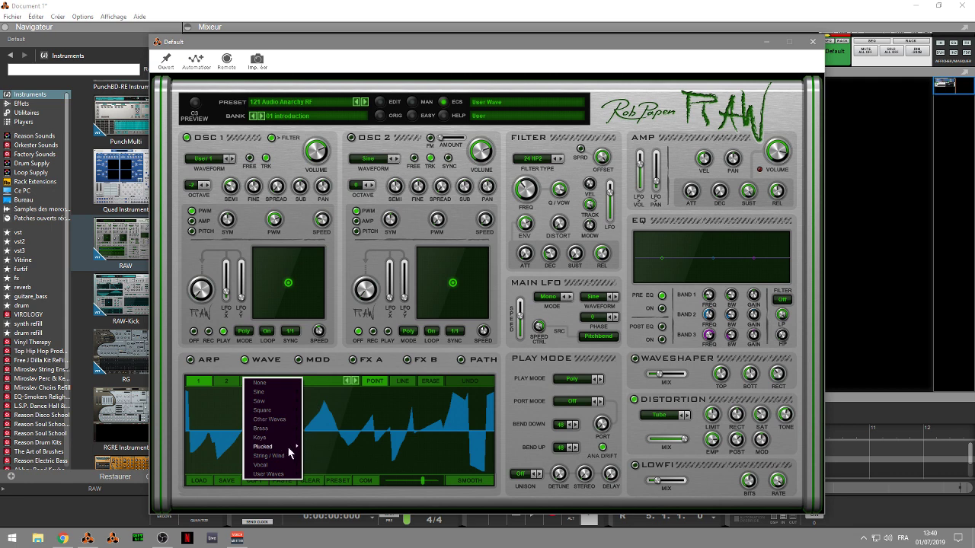
{"action": "left_click", "coordinate": [344, 361]}
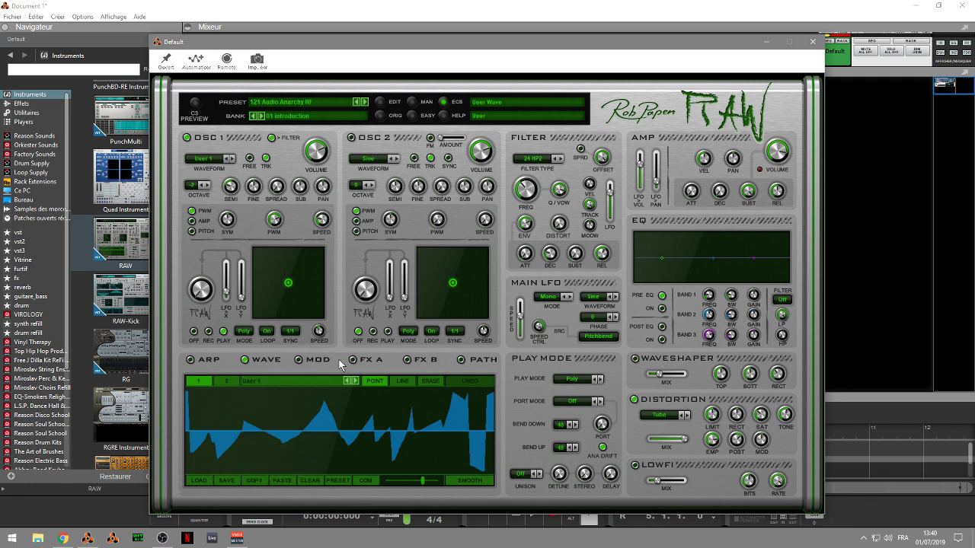
- Show RAW's MOD page with the modulation matrix, and the FX A page with its Chorus & More effect types
{"action": "left_click", "coordinate": [297, 361]}
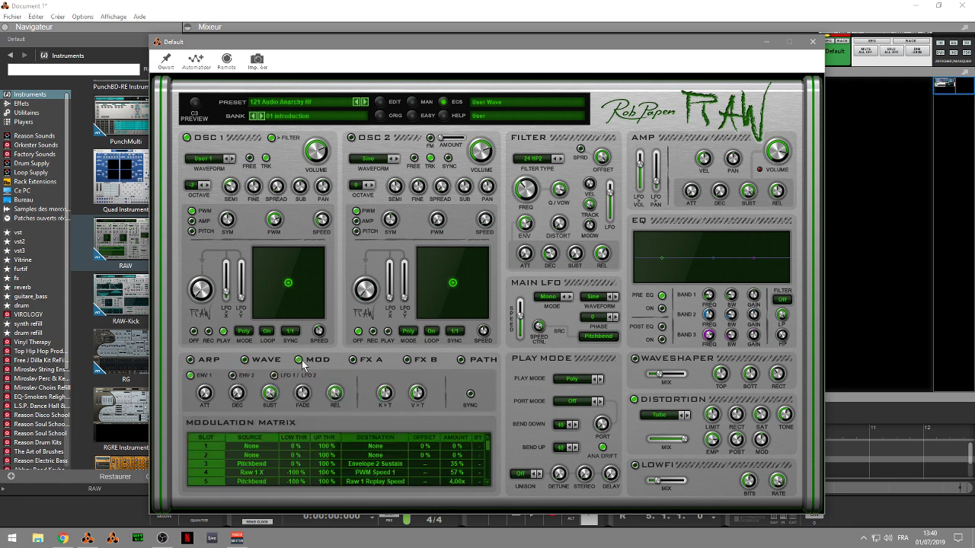
{"action": "left_click", "coordinate": [354, 363]}
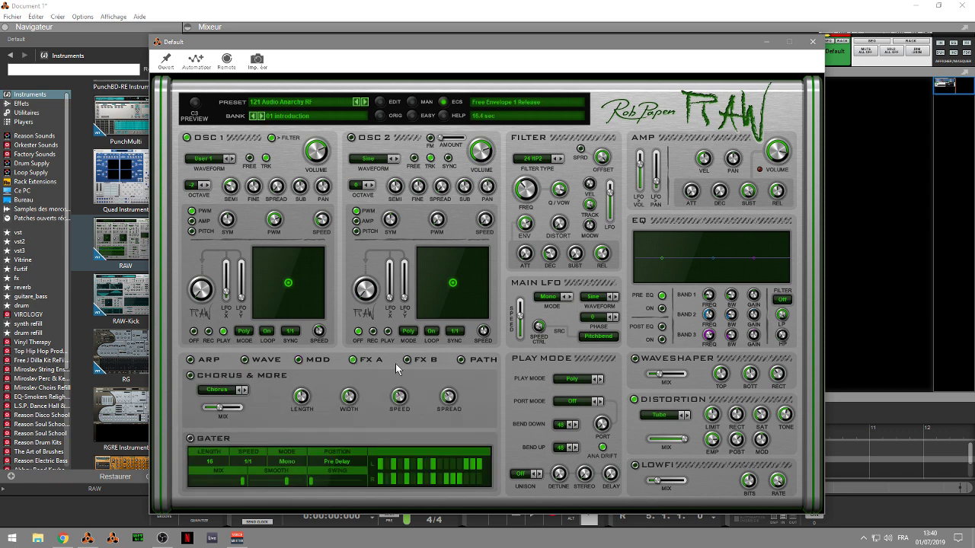
{"action": "left_click", "coordinate": [217, 390]}
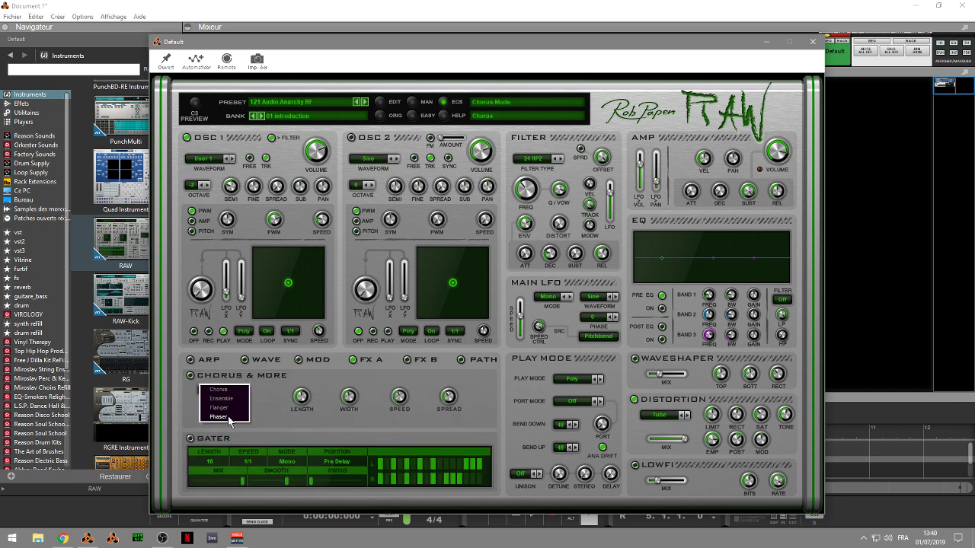
- Review the RAW synth's FX B, Path and Arp pages, and close its editor window
{"action": "left_click", "coordinate": [411, 363]}
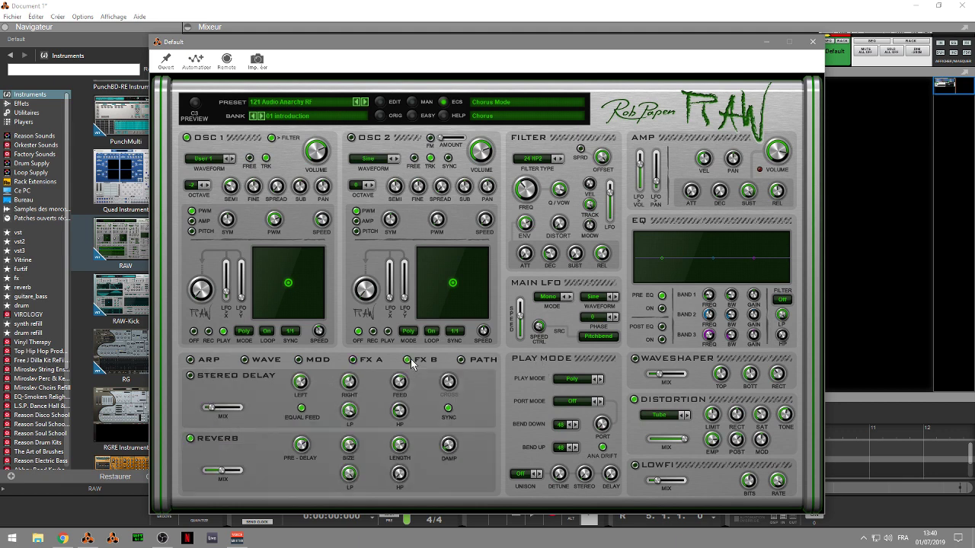
{"action": "left_click", "coordinate": [460, 361]}
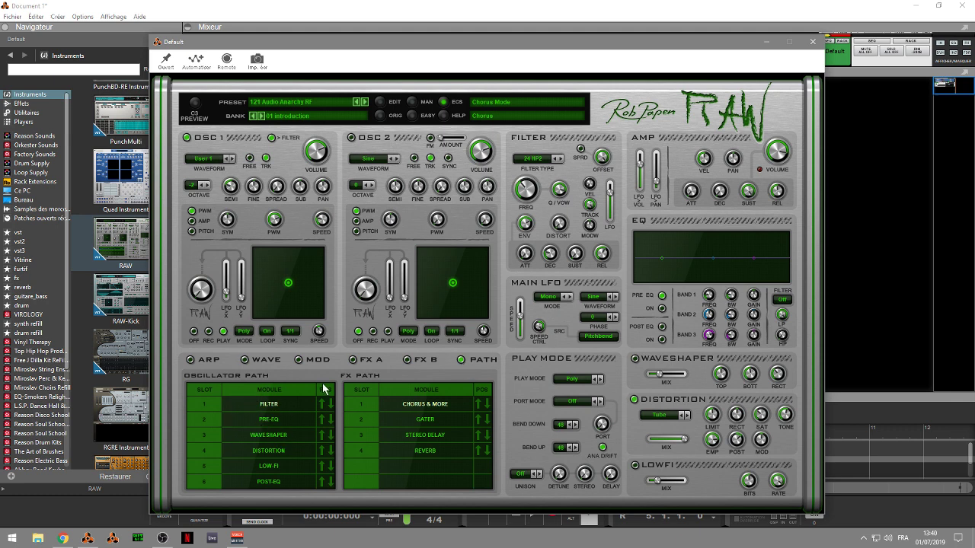
{"action": "left_click", "coordinate": [190, 361]}
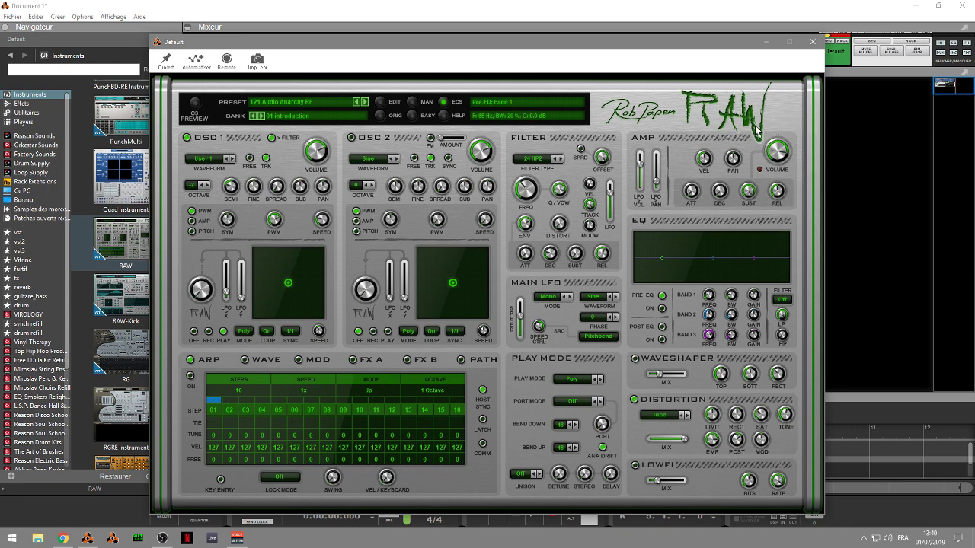
{"action": "left_click", "coordinate": [813, 42]}
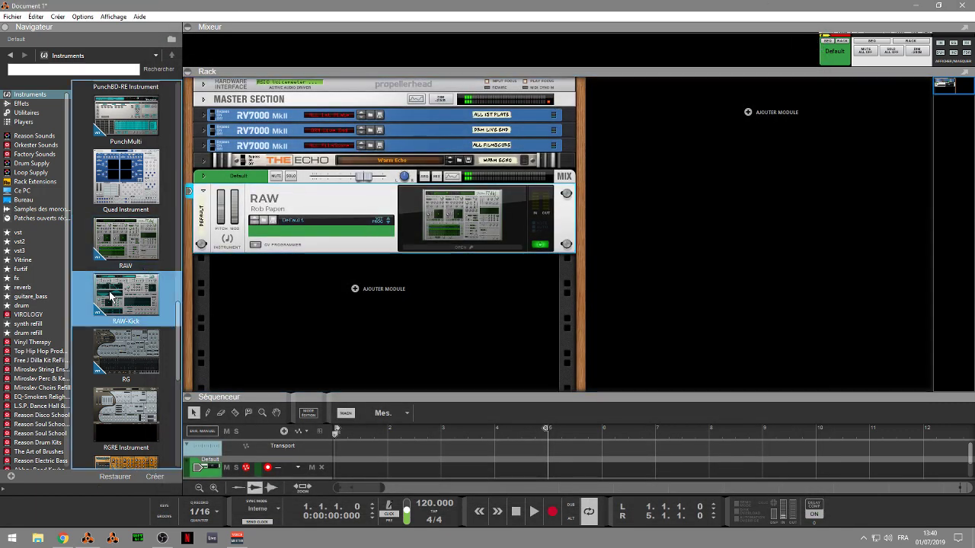
- Replace the RAW instrument in the rack with RAW-Kick, open its editor and move the window so the whole interface fits
{"action": "left_click_drag", "start_coordinate": [110, 297], "coordinate": [457, 251]}
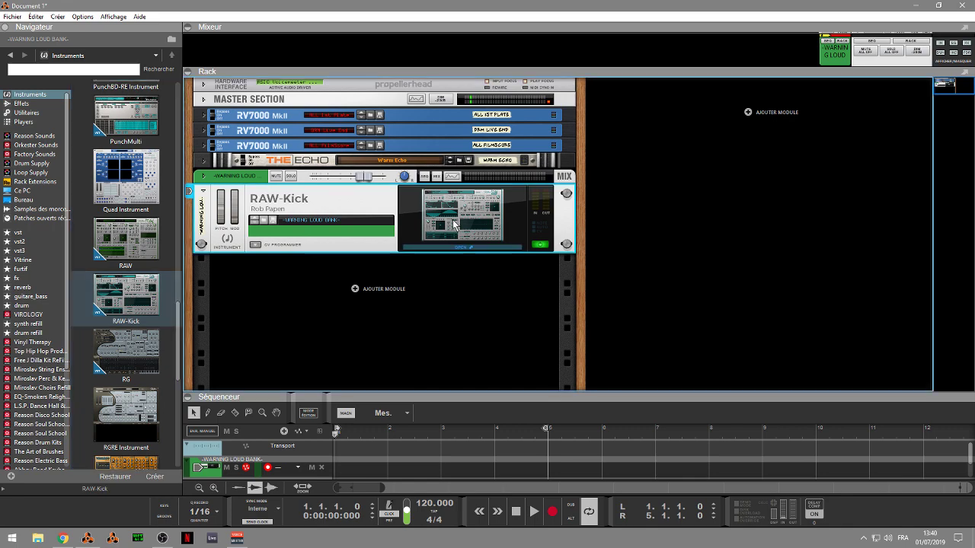
{"action": "left_click", "coordinate": [454, 223]}
{"action": "left_click_drag", "start_coordinate": [428, 32], "coordinate": [575, 10]}
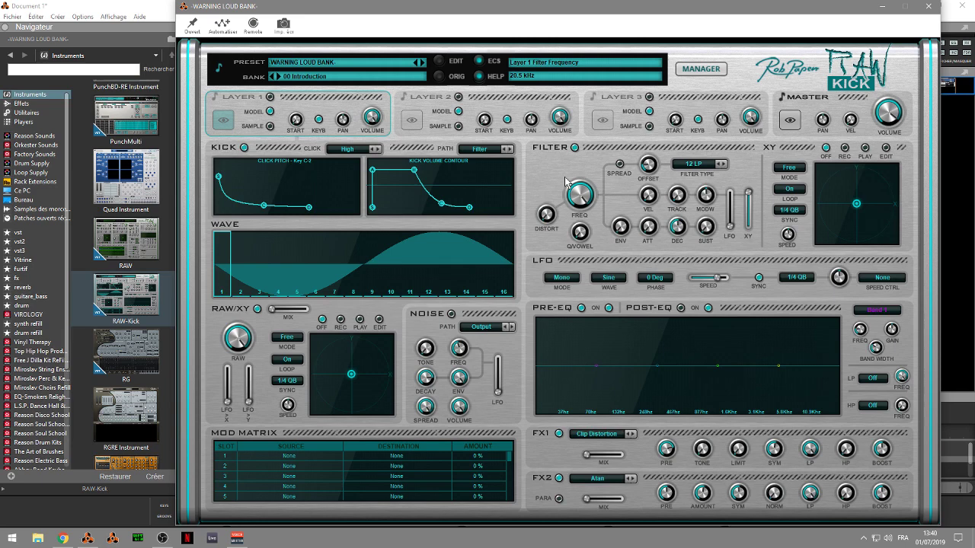
- Audition kicks from the 00 Introduction bank in the preset manager, including 909 bassdrum 02, Beyond Cursed, Hinkypunk, 808 Classic G1 and Raw Kick Overdrive G1
{"action": "left_click", "coordinate": [710, 70]}
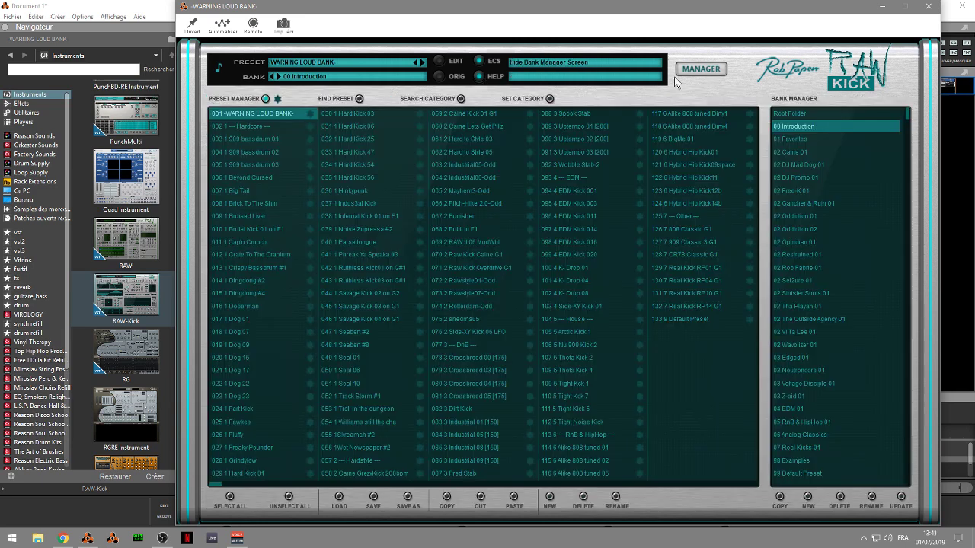
{"action": "left_click", "coordinate": [255, 152]}
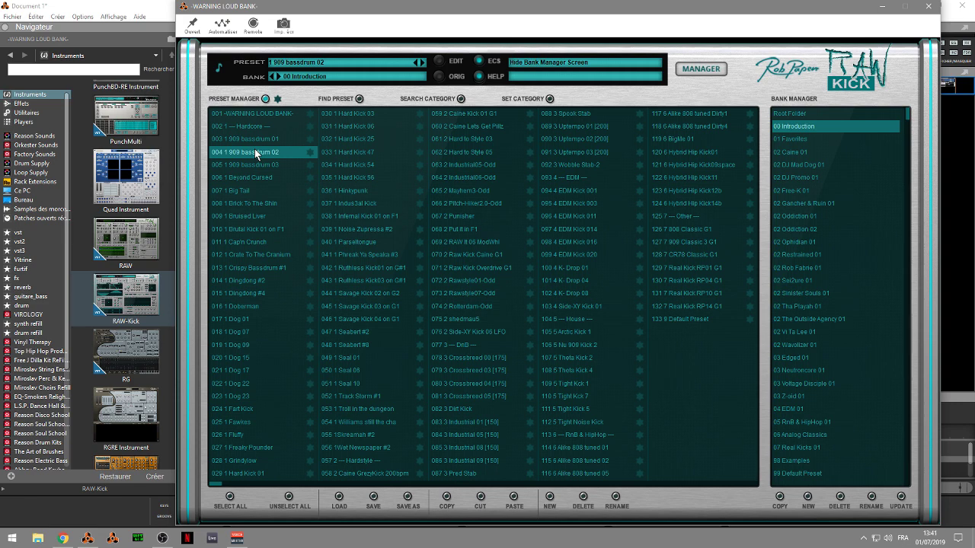
{"action": "left_click", "coordinate": [250, 166]}
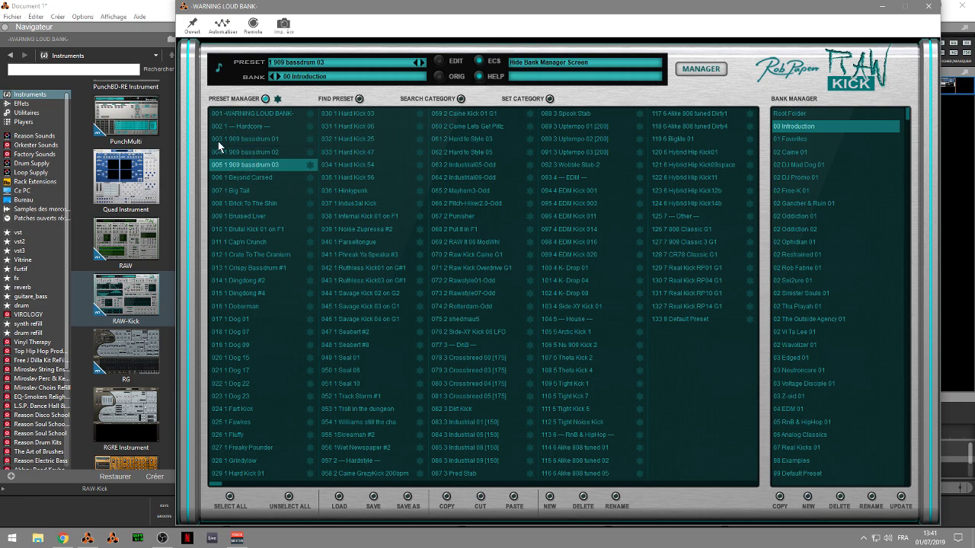
{"action": "left_click", "coordinate": [243, 179]}
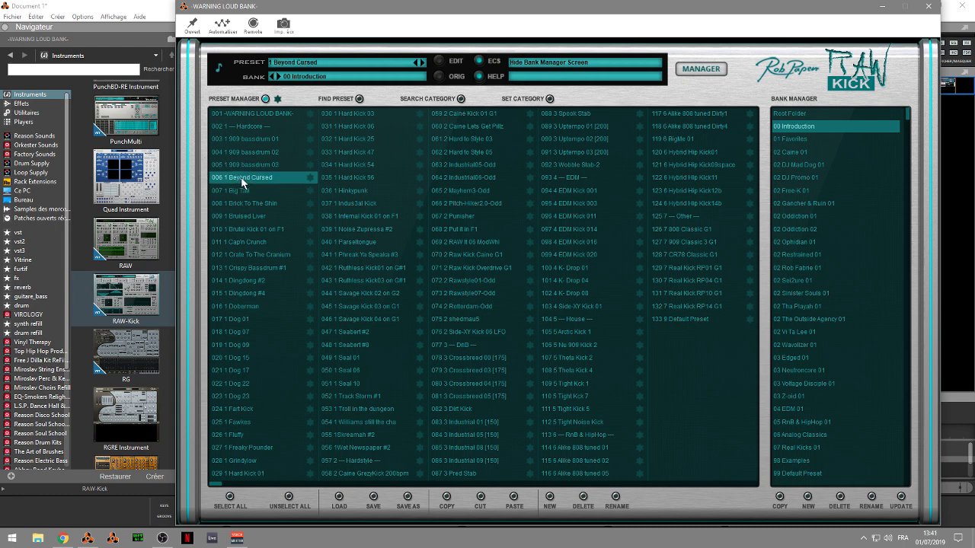
{"action": "left_click", "coordinate": [350, 192]}
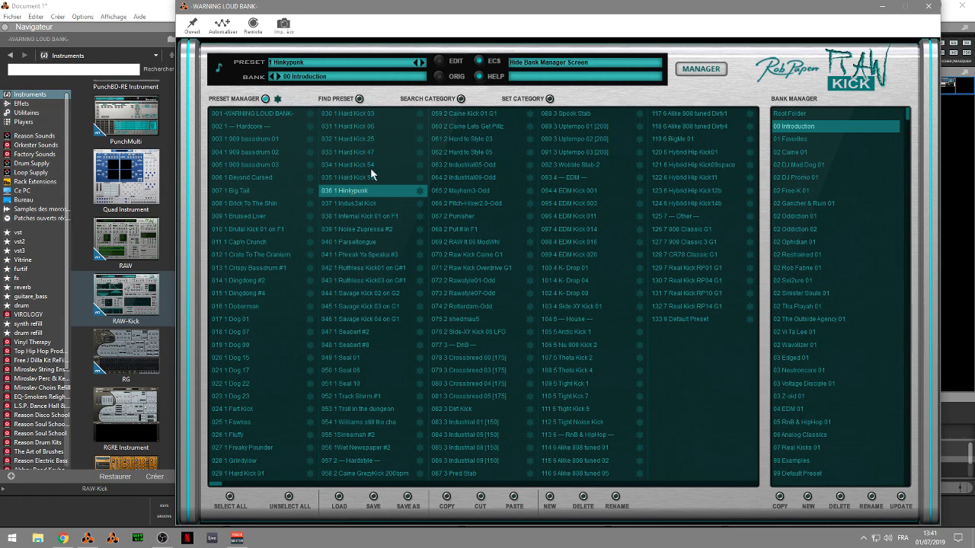
{"action": "left_click", "coordinate": [693, 231]}
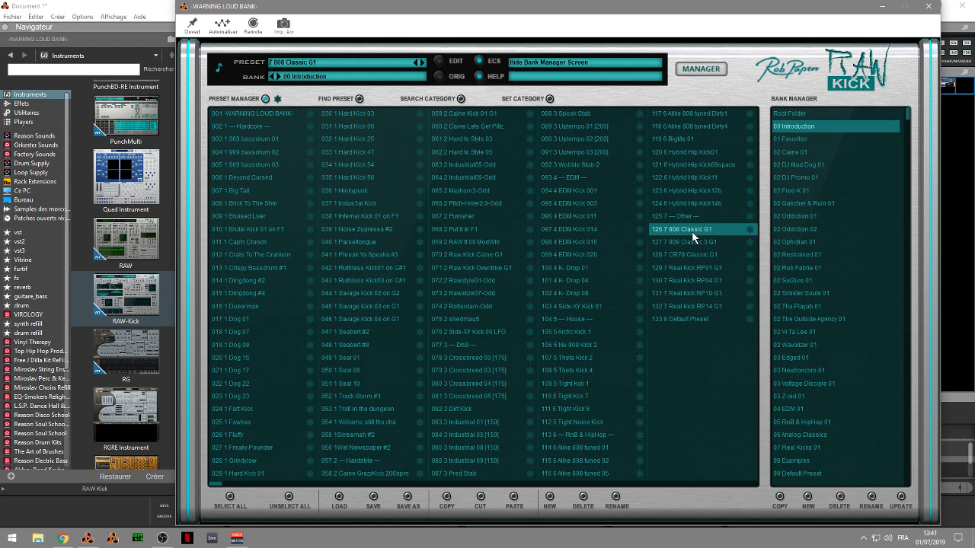
{"action": "left_click", "coordinate": [484, 272]}
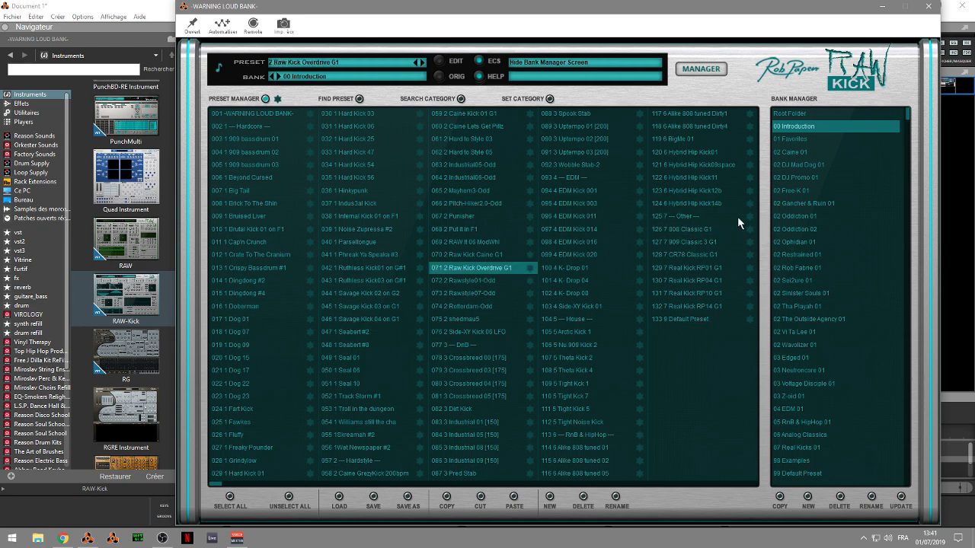
- Audition Dog 08 from the 02 DJ Mad Dog 01 bank and Clean Techno Kick 09 RF from the 02 Rob Fabrie 01 bank
{"action": "left_click", "coordinate": [799, 164]}
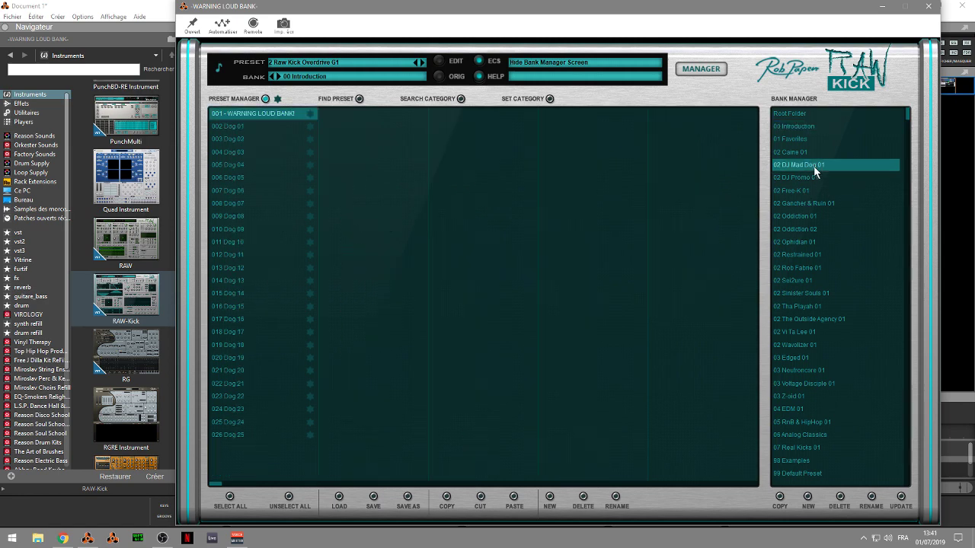
{"action": "left_click", "coordinate": [221, 217]}
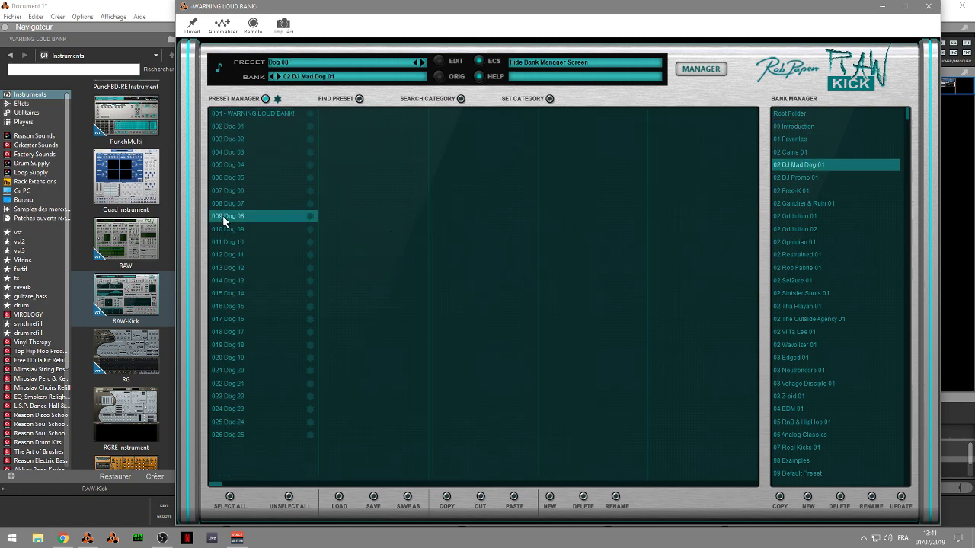
{"action": "left_click", "coordinate": [796, 267]}
{"action": "left_click", "coordinate": [255, 266]}
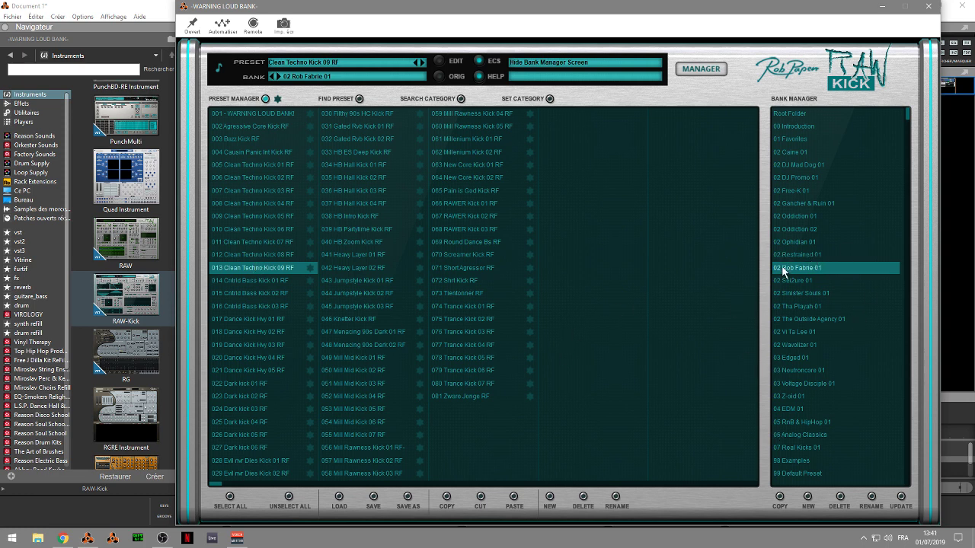
- Audition presets in the 05 RnB & HipHop 01 bank, load Hybrid Hip Kick 09 and return to the synth view
{"action": "left_click", "coordinate": [800, 422]}
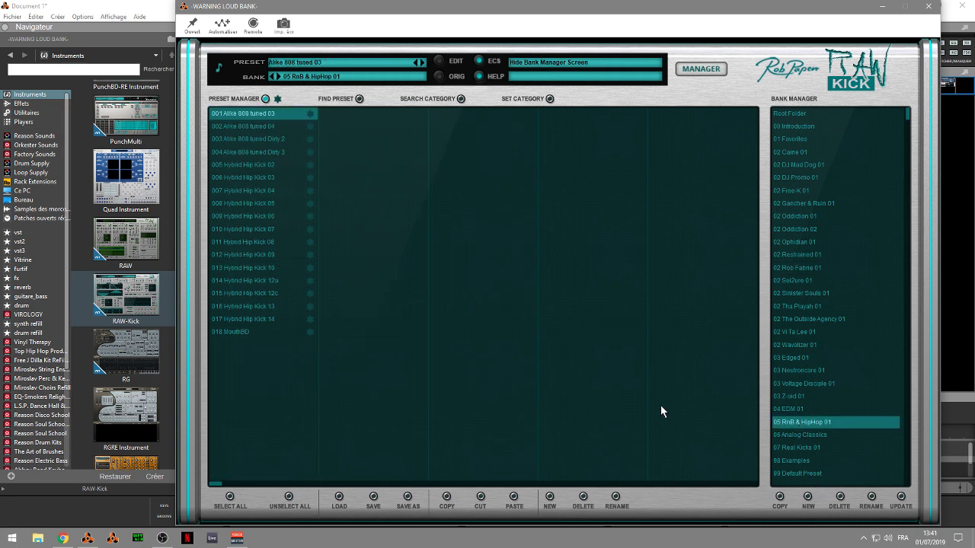
{"action": "left_click", "coordinate": [256, 127]}
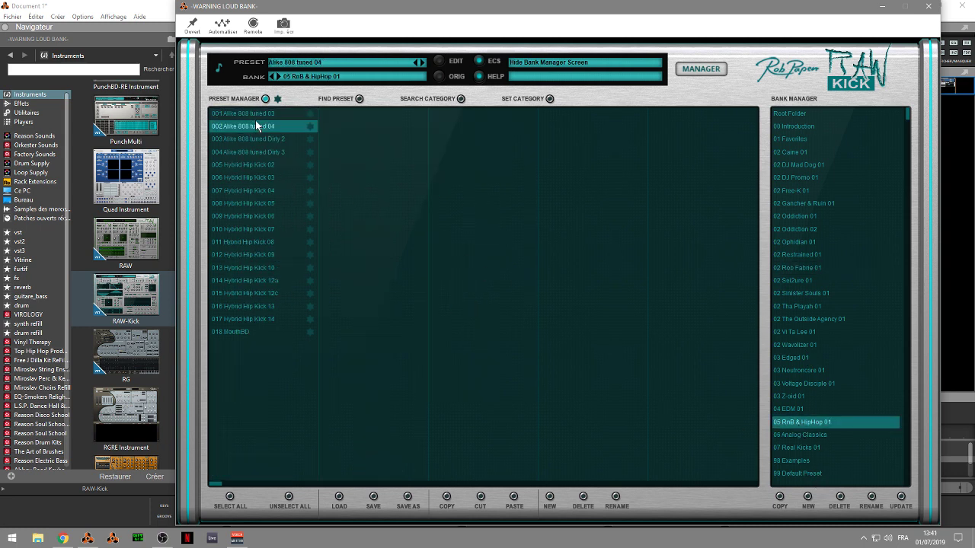
{"action": "left_click", "coordinate": [238, 165]}
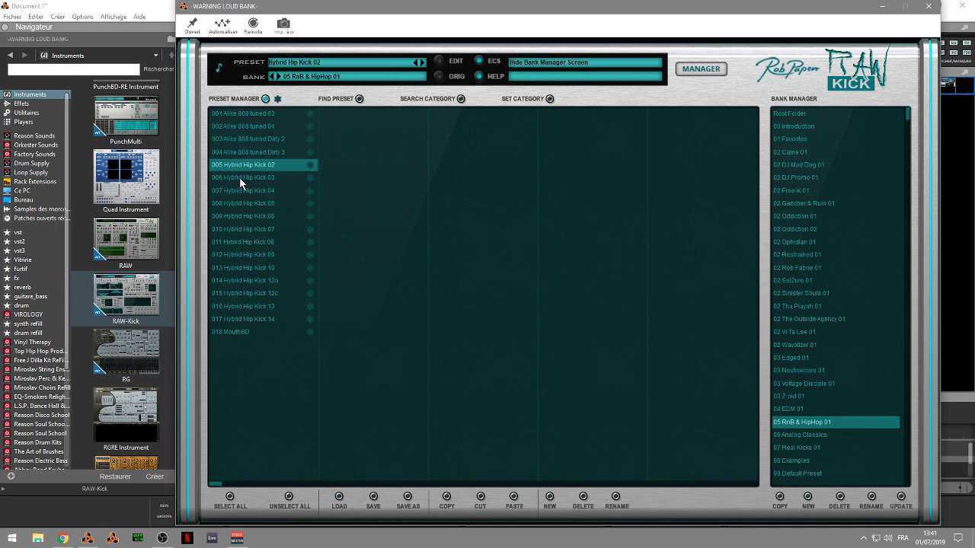
{"action": "left_click", "coordinate": [242, 203]}
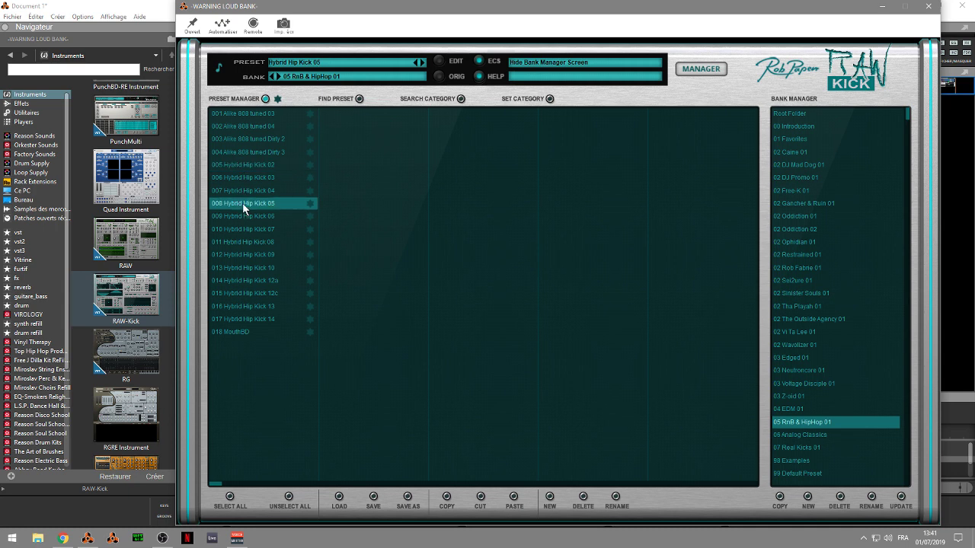
{"action": "left_click", "coordinate": [259, 255]}
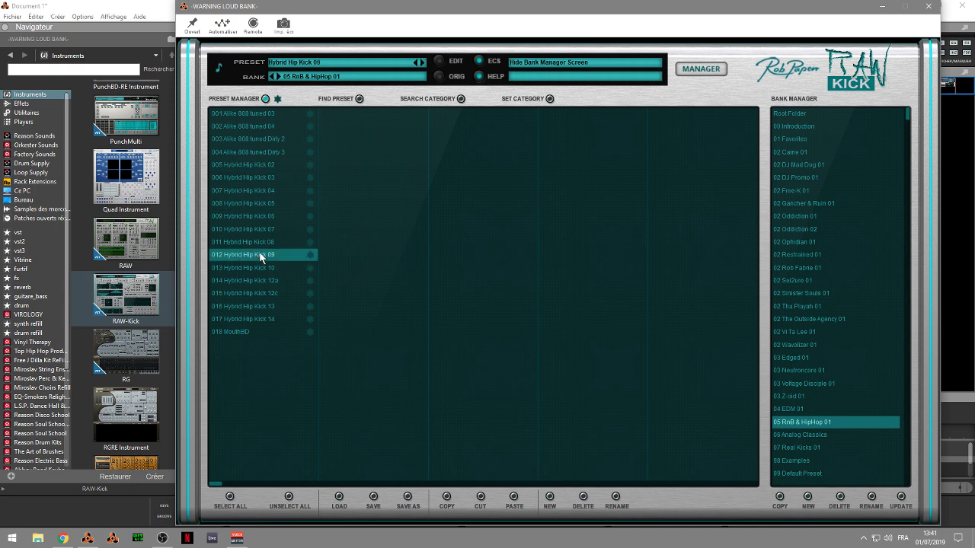
{"action": "left_click", "coordinate": [702, 70]}
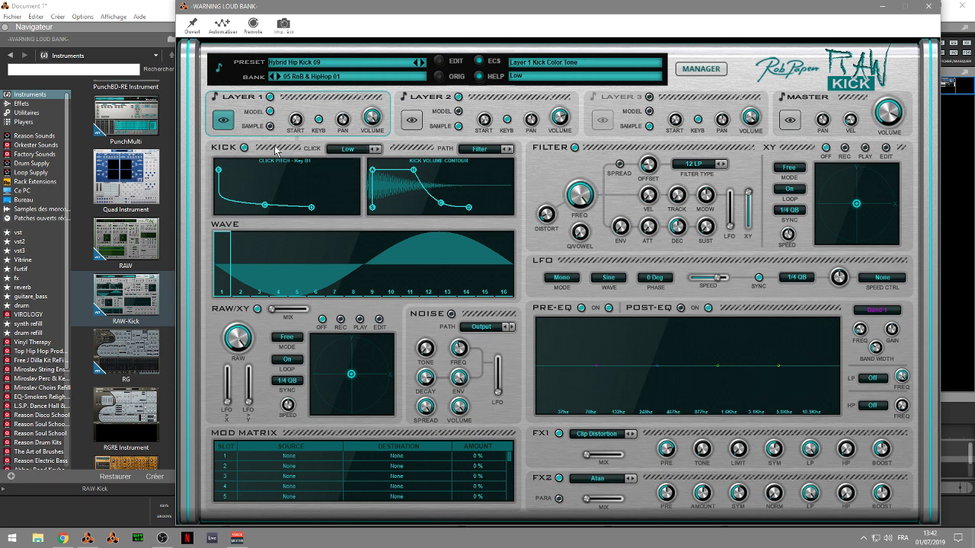
- Slightly reshape layer 1's click pitch curve and lengthen the attack of its kick volume contour
{"action": "mouse_move", "coordinate": [265, 209]}
{"action": "left_mouse_down"}
{"action": "mouse_move", "coordinate": [274, 185]}
{"action": "mouse_move", "coordinate": [272, 196]}
{"action": "mouse_move", "coordinate": [303, 175]}
{"action": "mouse_move", "coordinate": [271, 210]}
{"action": "left_mouse_up"}
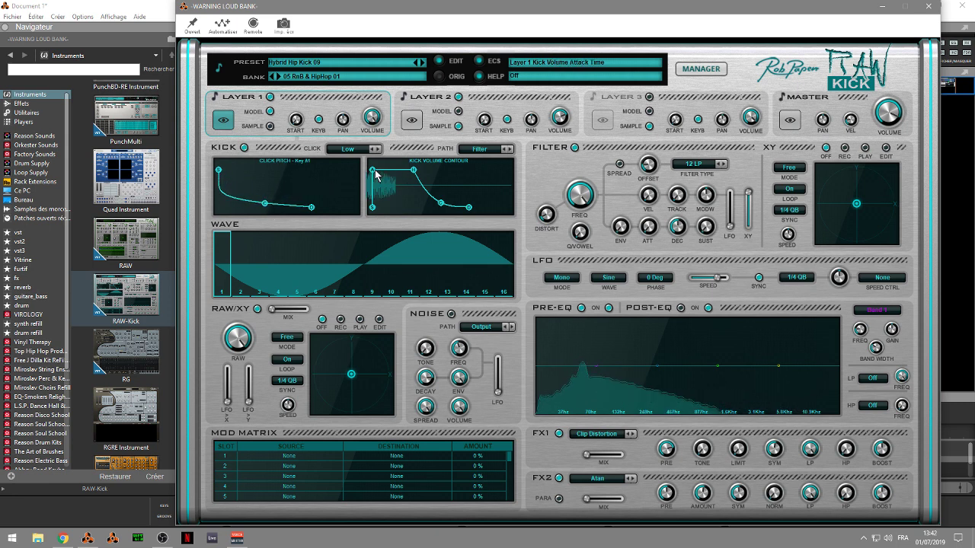
{"action": "left_click_drag", "start_coordinate": [412, 170], "coordinate": [404, 208]}
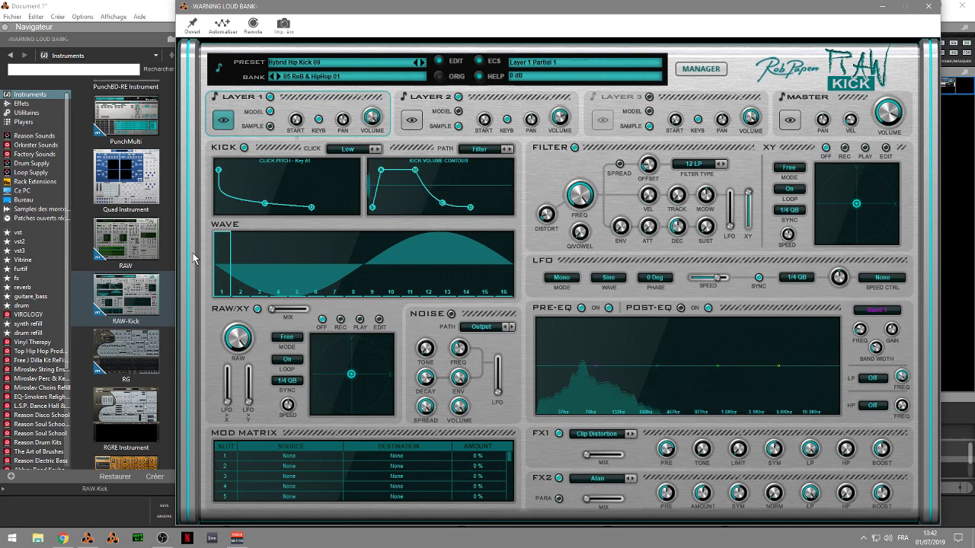
- Raise layer 1's wave partials 2 to 8 in a descending shape and set its noise filter LFO amount to 94%
{"action": "mouse_move", "coordinate": [225, 257]}
{"action": "left_mouse_down"}
{"action": "mouse_move", "coordinate": [277, 258]}
{"action": "mouse_move", "coordinate": [292, 240]}
{"action": "mouse_move", "coordinate": [202, 243]}
{"action": "mouse_move", "coordinate": [264, 241]}
{"action": "mouse_move", "coordinate": [297, 287]}
{"action": "mouse_move", "coordinate": [350, 294]}
{"action": "mouse_move", "coordinate": [290, 278]}
{"action": "left_mouse_up"}
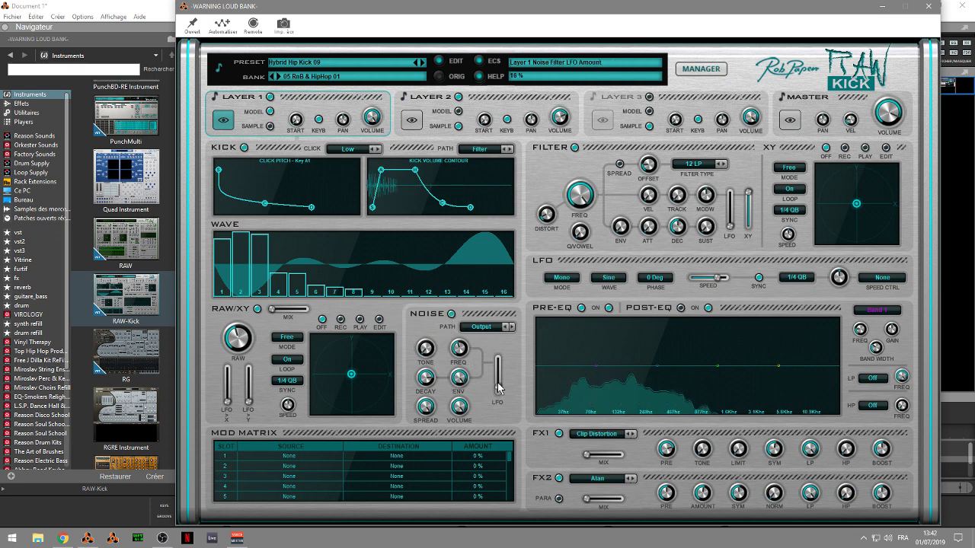
{"action": "left_click_drag", "start_coordinate": [499, 393], "coordinate": [499, 356]}
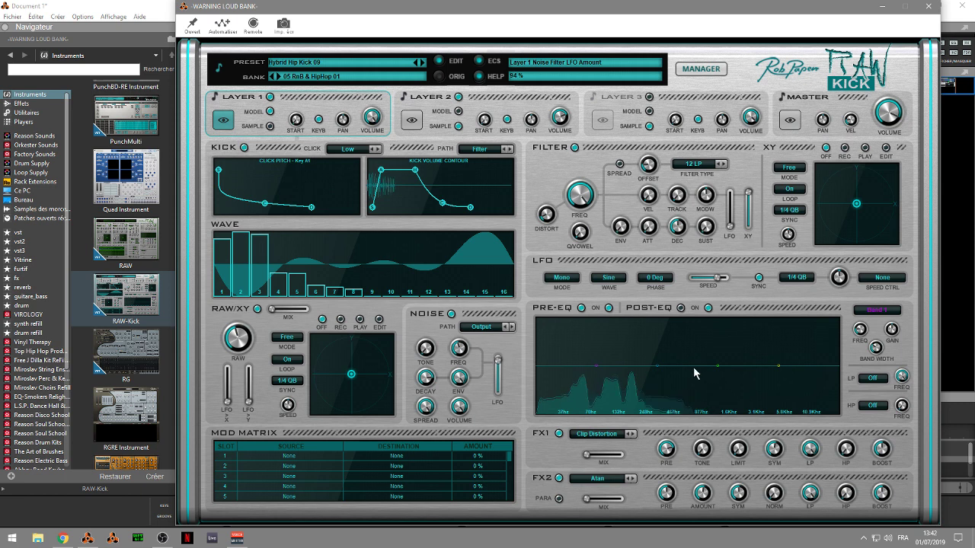
- Shape layer 1's pre-EQ with a broad low-frequency boost on band 3 and a deep, wide high-frequency cut on band 4
{"action": "left_click_drag", "start_coordinate": [777, 368], "coordinate": [819, 427]}
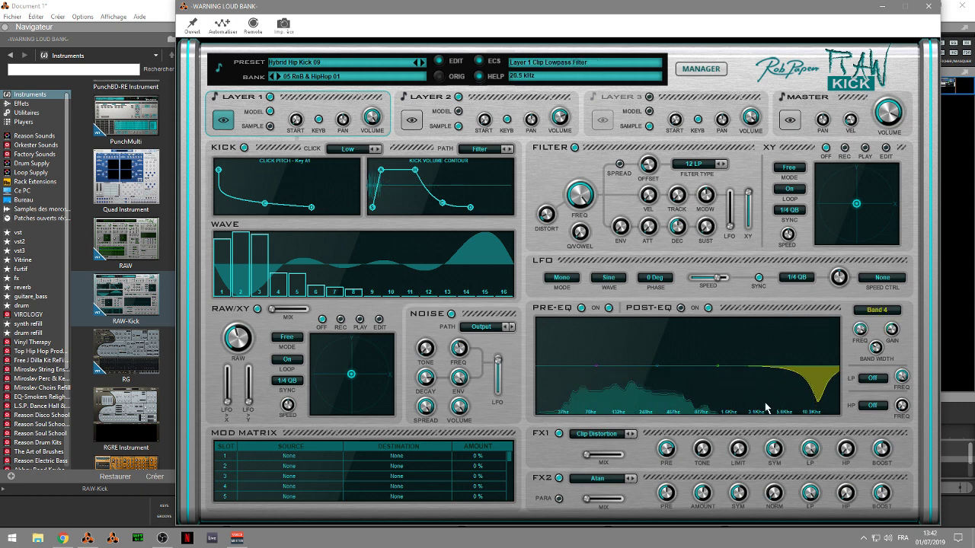
{"action": "left_click_drag", "start_coordinate": [717, 366], "coordinate": [580, 347]}
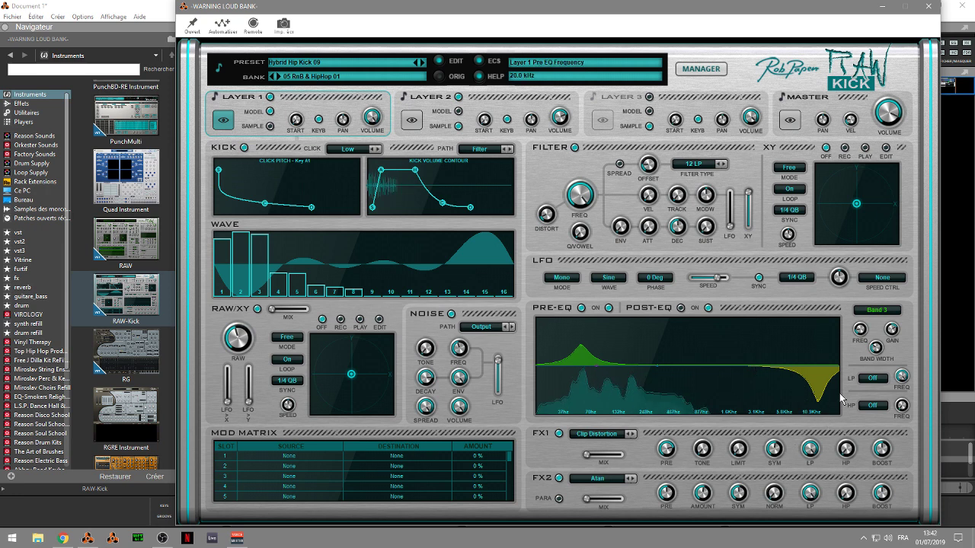
{"action": "left_click_drag", "start_coordinate": [876, 349], "coordinate": [879, 325]}
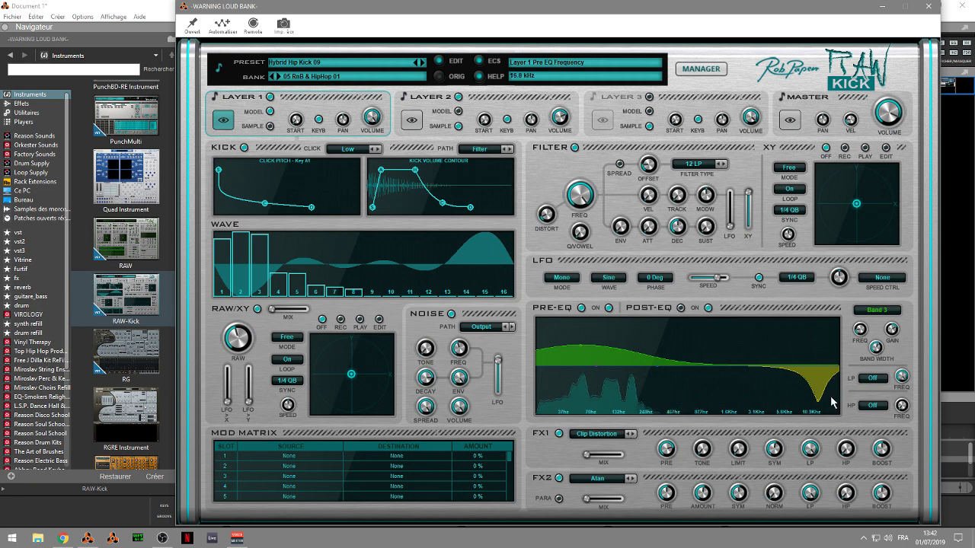
{"action": "left_click_drag", "start_coordinate": [817, 404], "coordinate": [822, 392]}
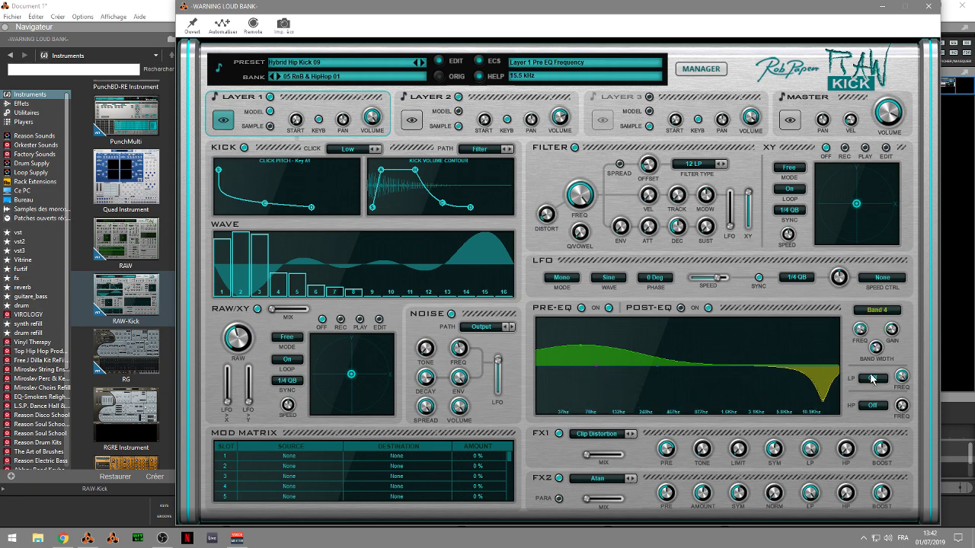
{"action": "left_click_drag", "start_coordinate": [876, 351], "coordinate": [886, 308]}
{"action": "left_click_drag", "start_coordinate": [819, 401], "coordinate": [844, 434]}
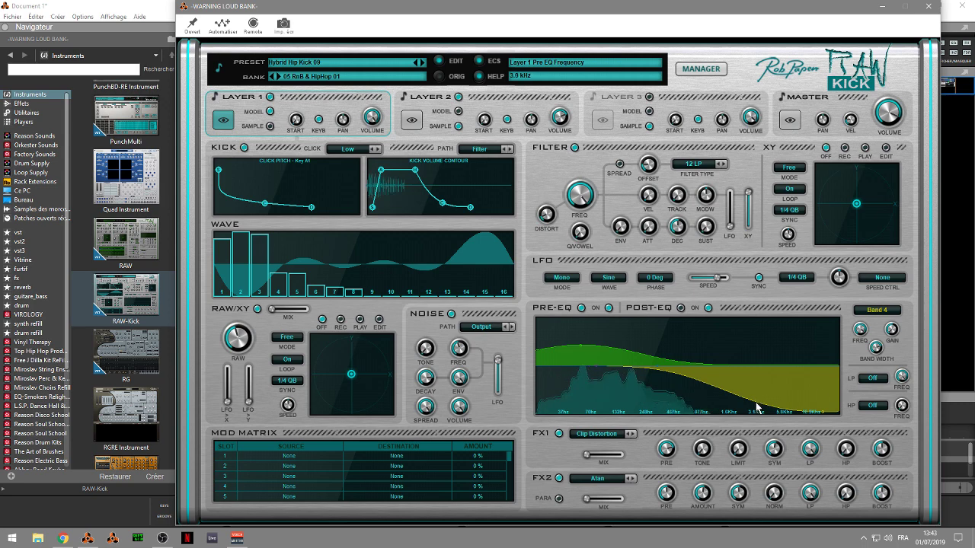
- Check layer 1's post-EQ curve and return to the pre-EQ display
{"action": "left_click", "coordinate": [680, 309]}
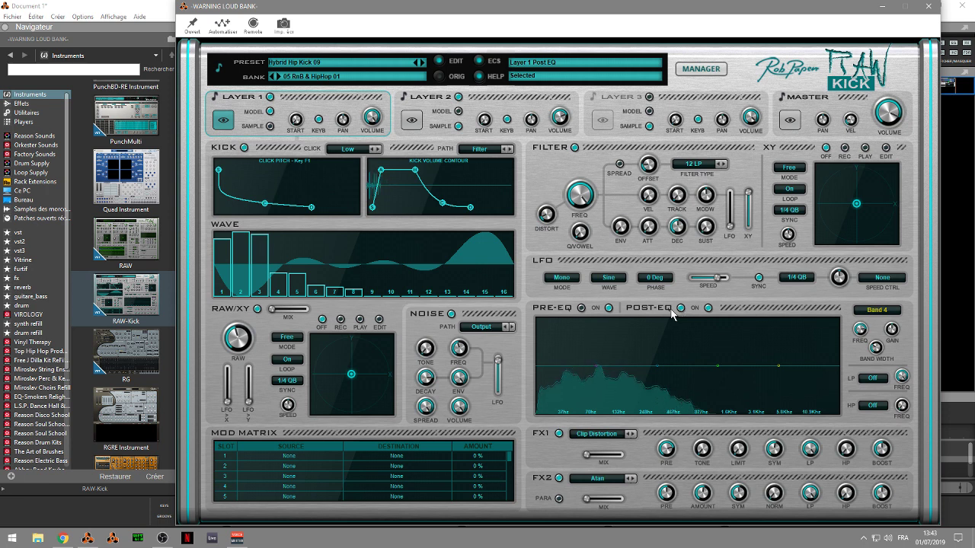
{"action": "left_click", "coordinate": [580, 308]}
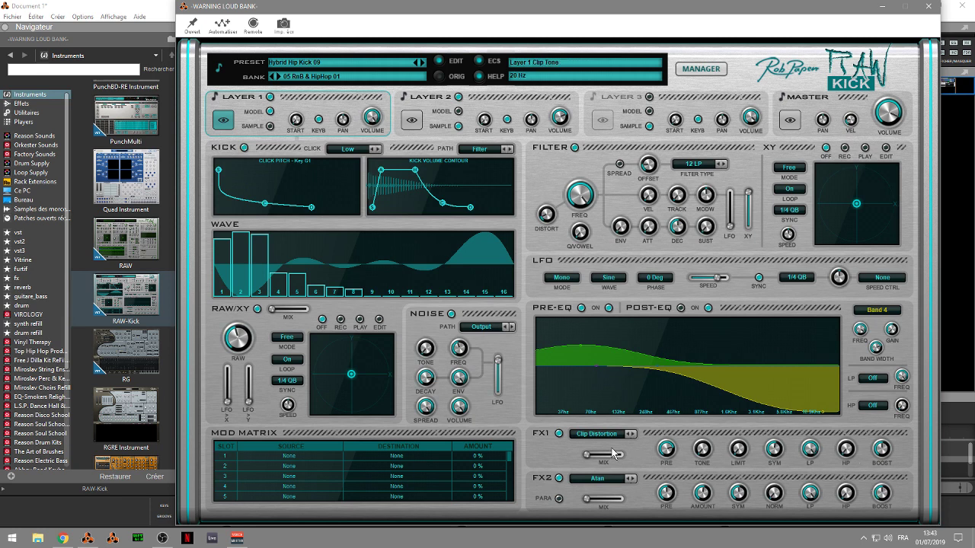
- Set layer 1's second effect slot, FX2, to Auto Pan
{"action": "left_click_drag", "start_coordinate": [670, 456], "coordinate": [670, 468]}
{"action": "left_click", "coordinate": [599, 479]}
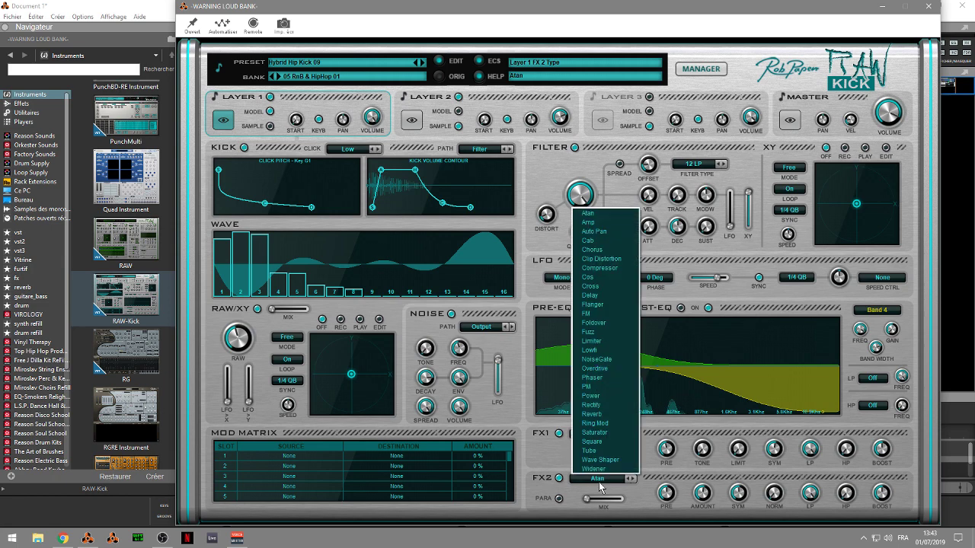
{"action": "left_click", "coordinate": [594, 232]}
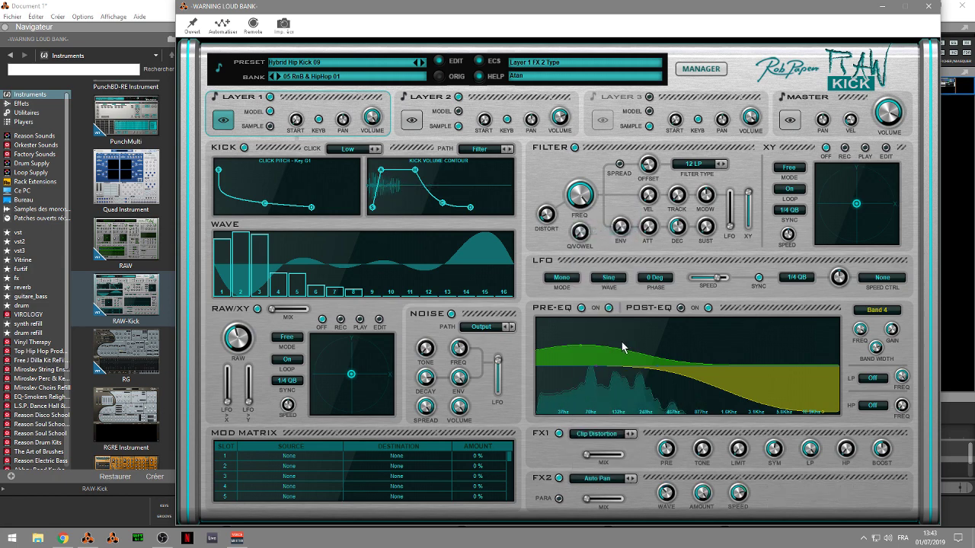
- Set layer 1's FX2 mix to 25% dry and close the RAW-Kick editor
{"action": "left_click_drag", "start_coordinate": [586, 499], "coordinate": [623, 500]}
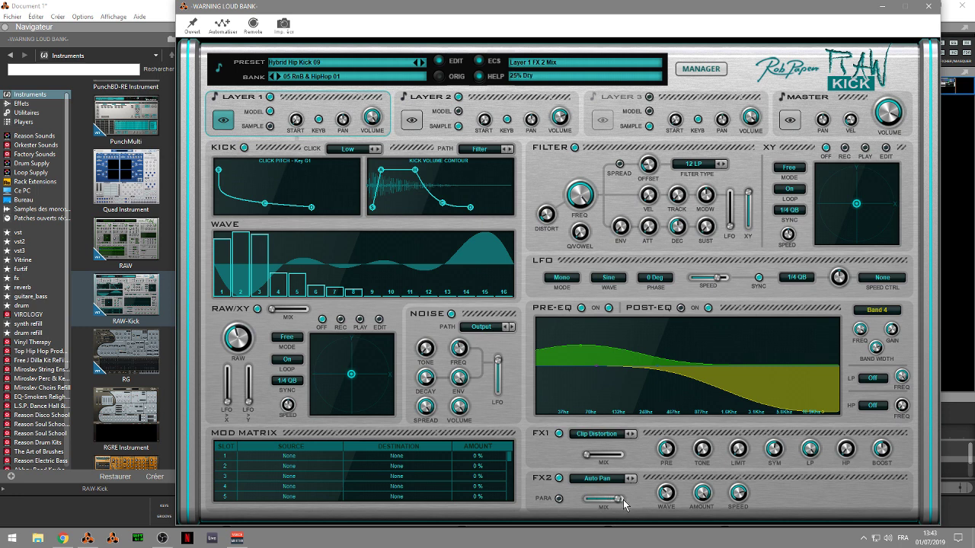
{"action": "scroll", "coordinate": [623, 499], "scroll_direction": "down", "scroll_amount": 2}
{"action": "scroll", "coordinate": [883, 128], "scroll_direction": "down", "scroll_amount": 5}
{"action": "left_click", "coordinate": [929, 6]}
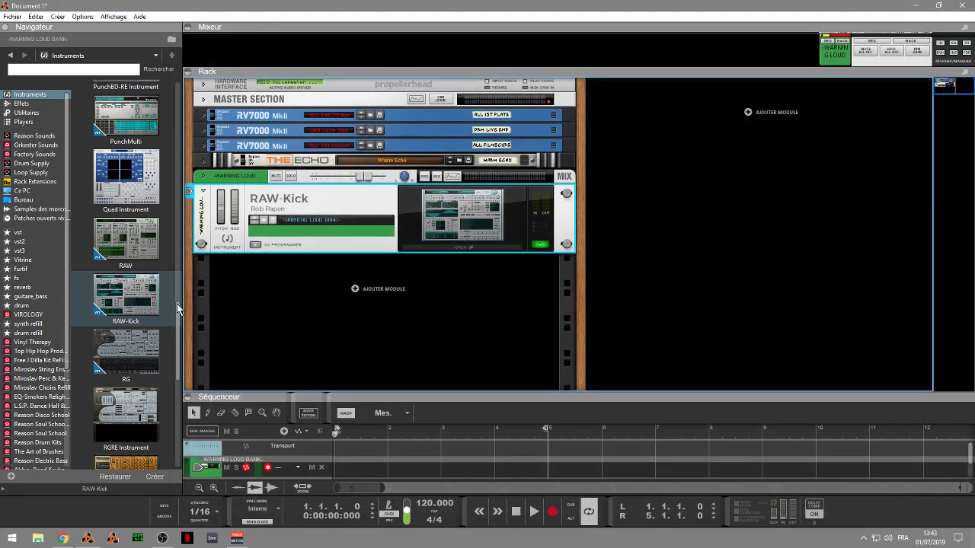
- Replace RAW-Kick in the rack with the RG instrument and open its editor clear of the browser
{"action": "left_click_drag", "start_coordinate": [145, 358], "coordinate": [394, 223]}
{"action": "left_click", "coordinate": [456, 249]}
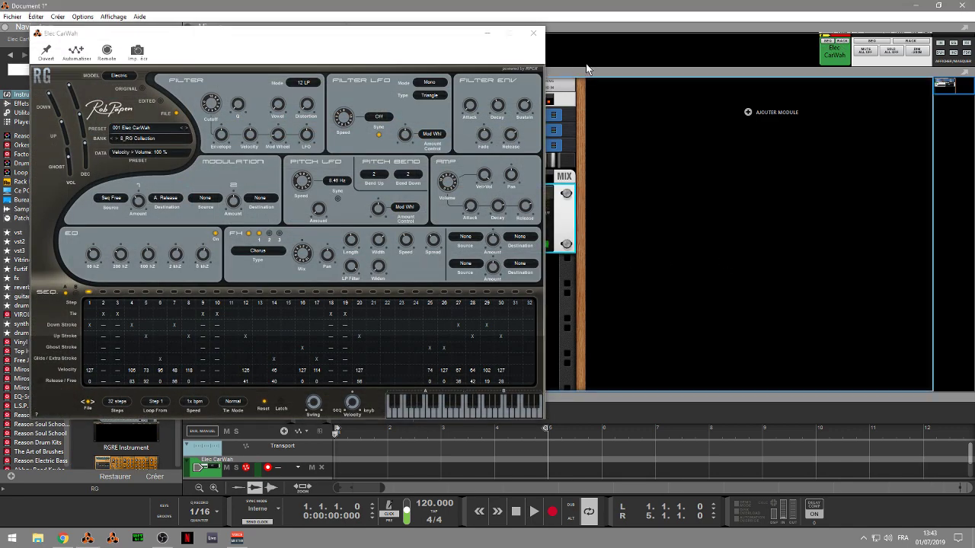
{"action": "left_click_drag", "start_coordinate": [419, 32], "coordinate": [704, 55]}
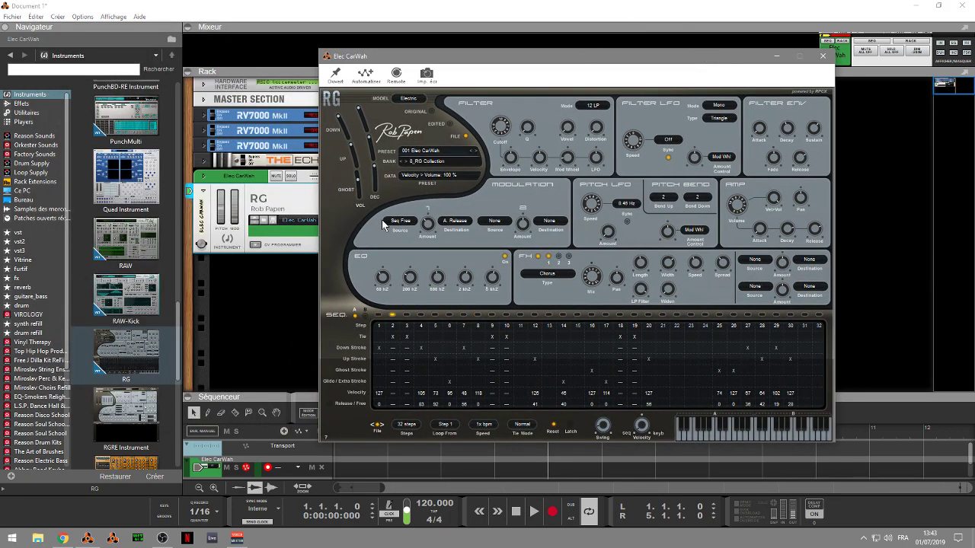
- Switch RG's guitar model to Muted Low and back to Electric
{"action": "left_click", "coordinate": [416, 97]}
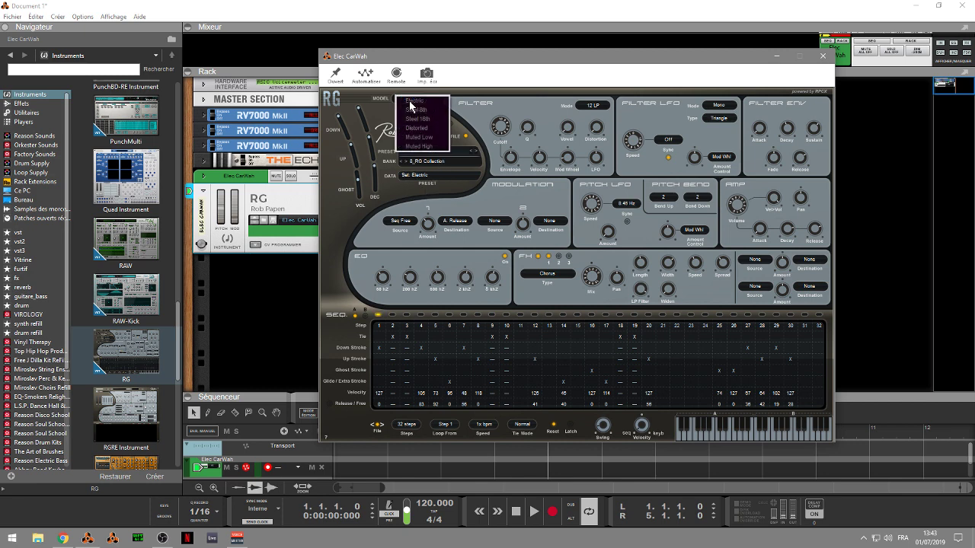
{"action": "left_click", "coordinate": [418, 138]}
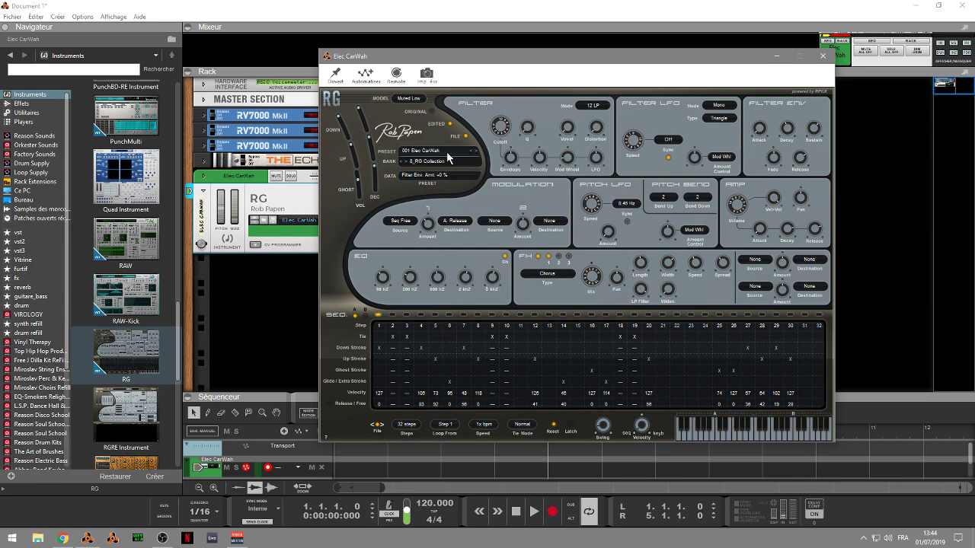
{"action": "left_click", "coordinate": [416, 99]}
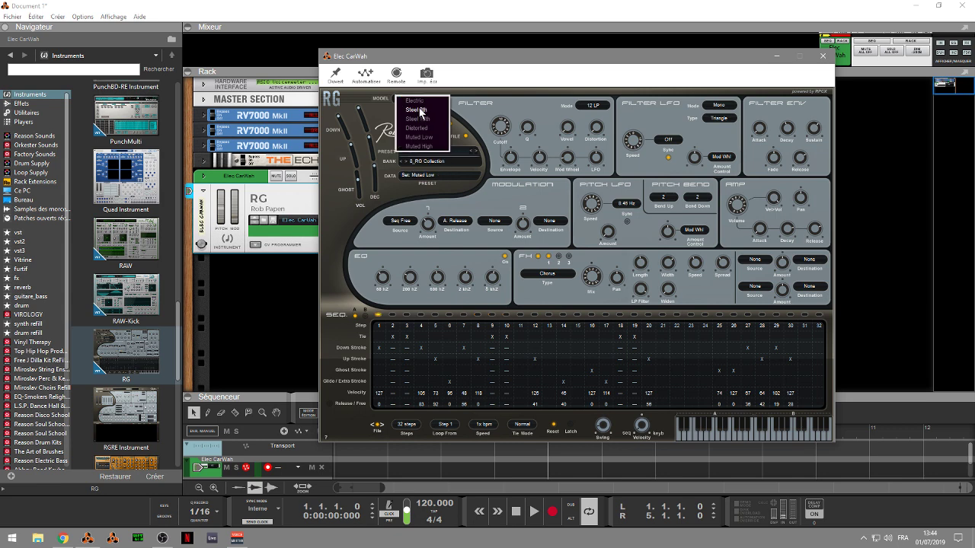
{"action": "left_click", "coordinate": [418, 101]}
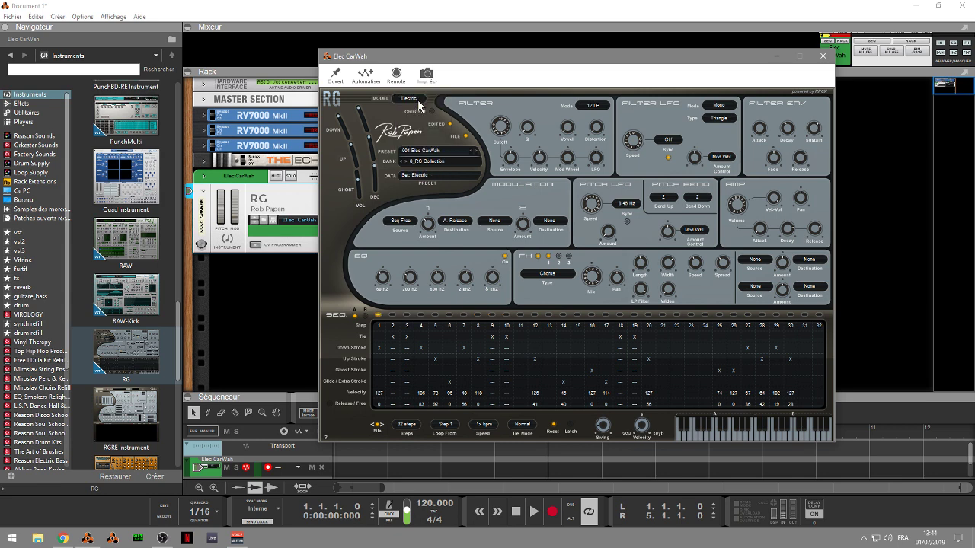
- Audition RG's guitar models Steel 8th, Steel 16th, Distorted and Muted Low in turn, ending on Muted High
{"action": "left_click", "coordinate": [418, 104]}
{"action": "left_click", "coordinate": [412, 114]}
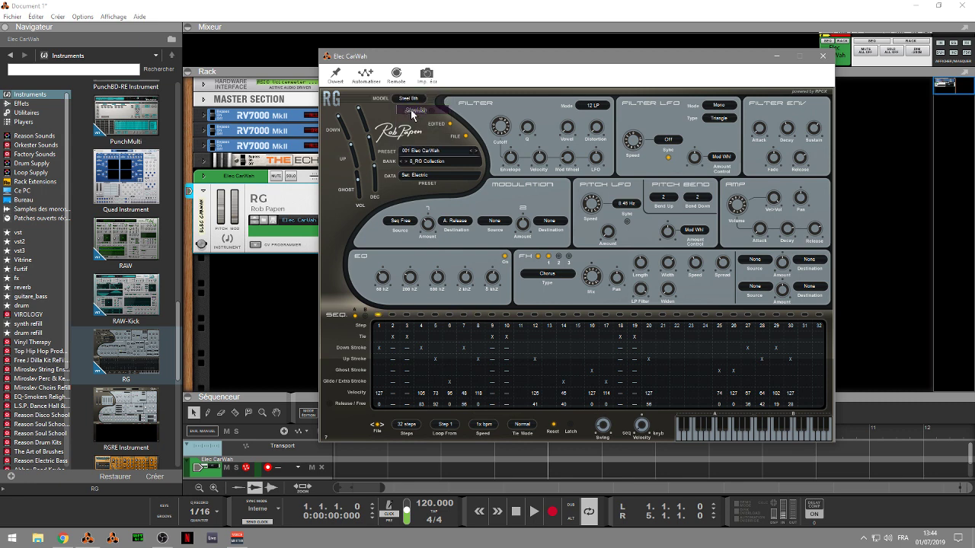
{"action": "left_click", "coordinate": [407, 102]}
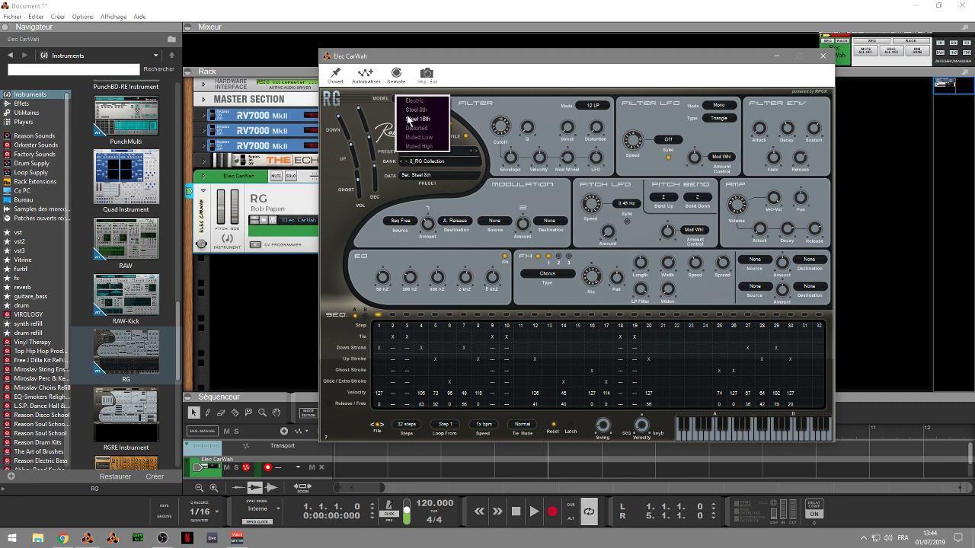
{"action": "left_click", "coordinate": [411, 121]}
{"action": "left_click", "coordinate": [409, 103]}
{"action": "left_click", "coordinate": [417, 134]}
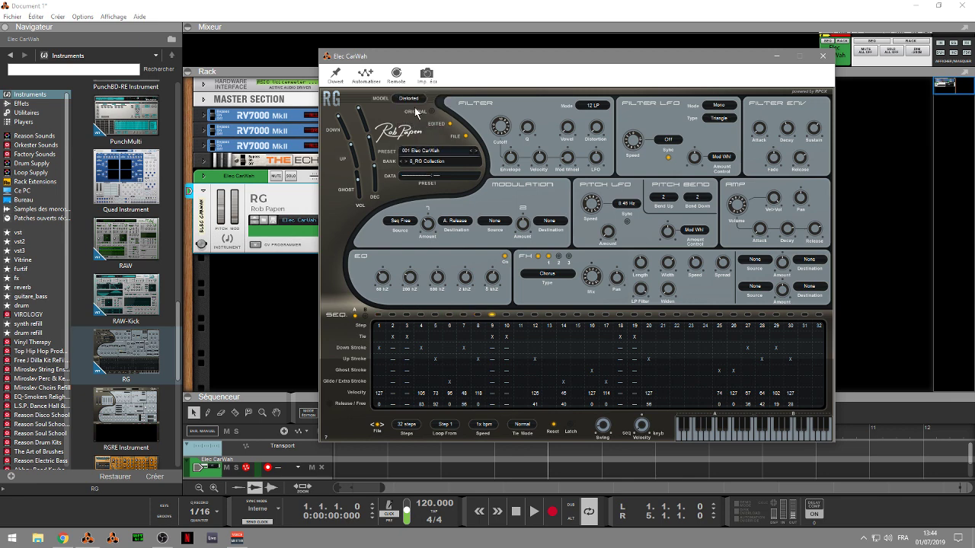
{"action": "left_click", "coordinate": [413, 100]}
{"action": "left_click", "coordinate": [421, 136]}
{"action": "left_click", "coordinate": [408, 99]}
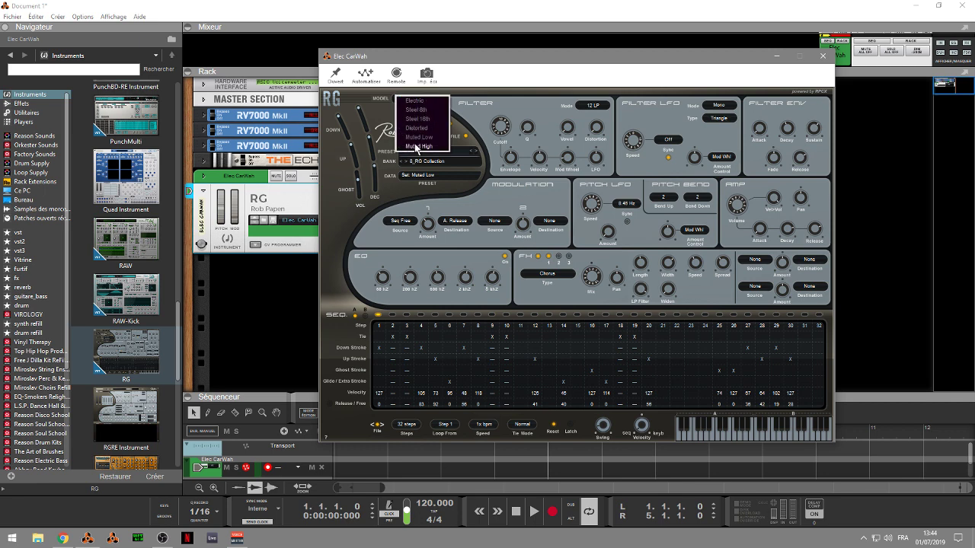
{"action": "left_click", "coordinate": [415, 145]}
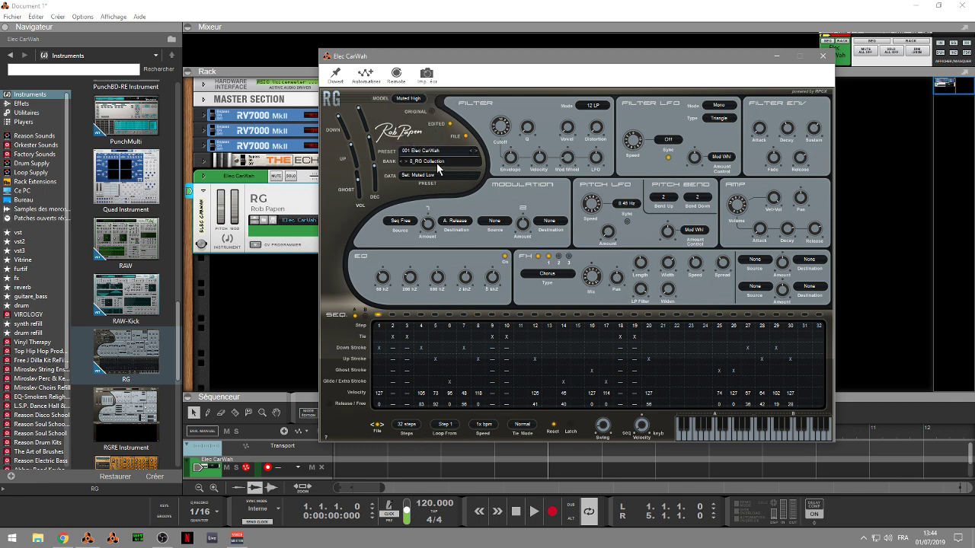
- Look through RG's list of banks and presets 1-32 of the 8_RG Collection bank
{"action": "left_click", "coordinate": [438, 166]}
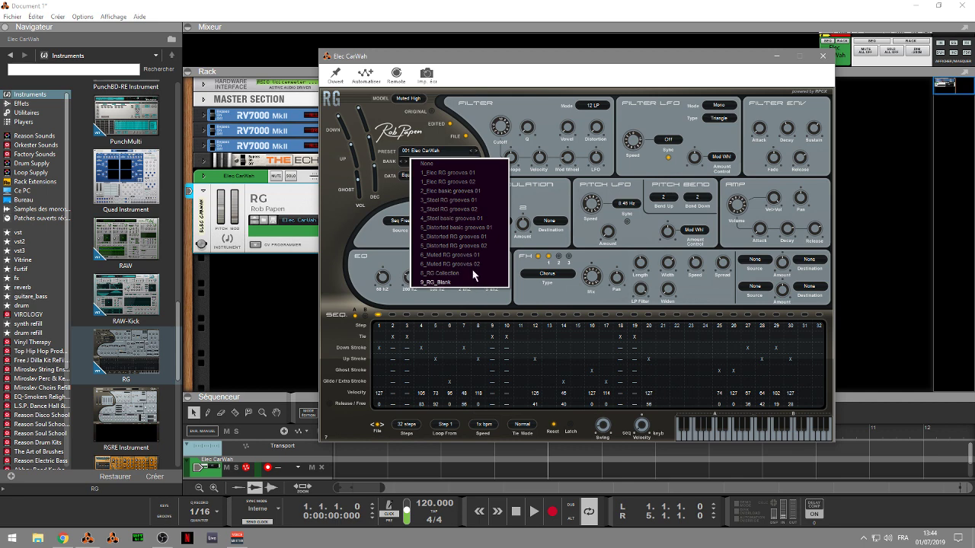
{"action": "left_click", "coordinate": [442, 156]}
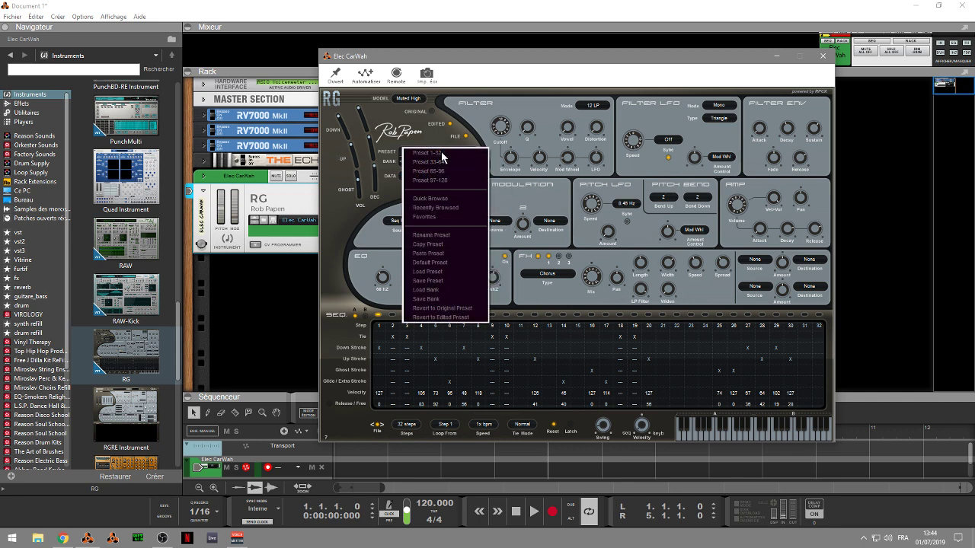
{"action": "mouse_move", "coordinate": [450, 158]}
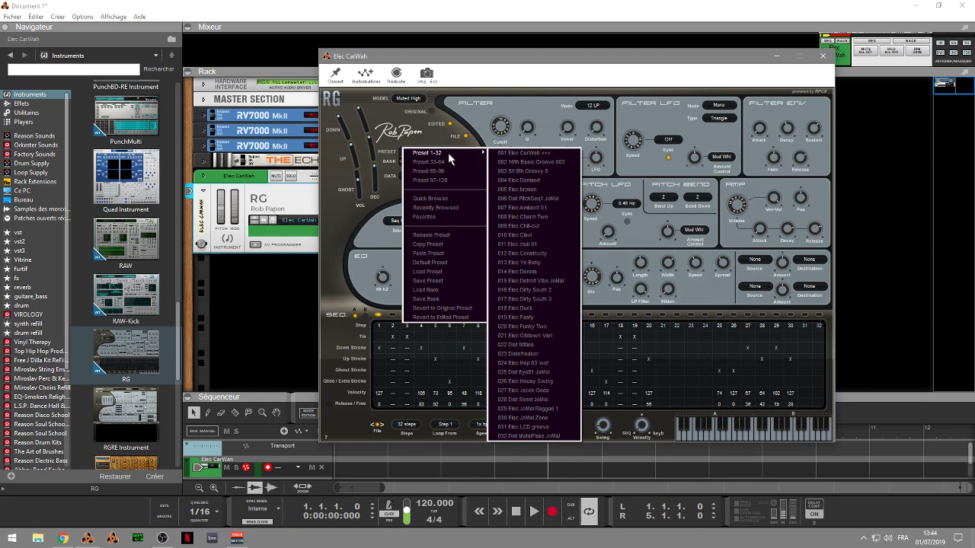
{"action": "left_click", "coordinate": [531, 154]}
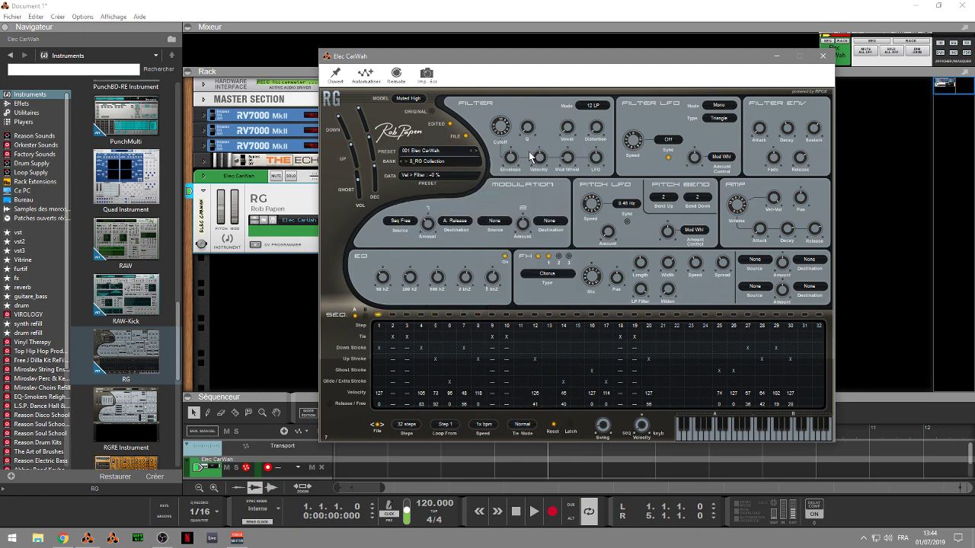
- Step through the RG Collection presets from 002 16th Basic Groove to the sixth one, Dist PitchSeq1
{"action": "left_click", "coordinate": [477, 151]}
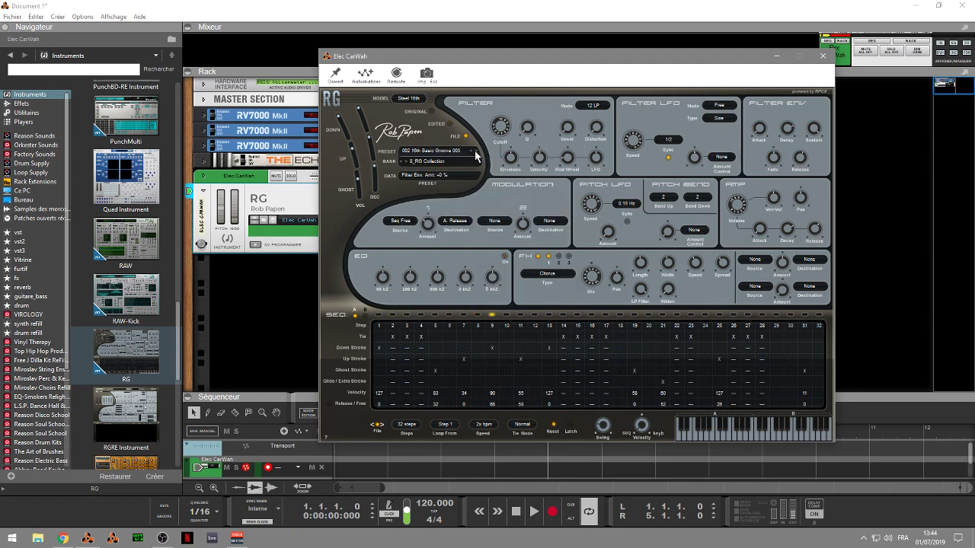
{"action": "left_click", "coordinate": [477, 155]}
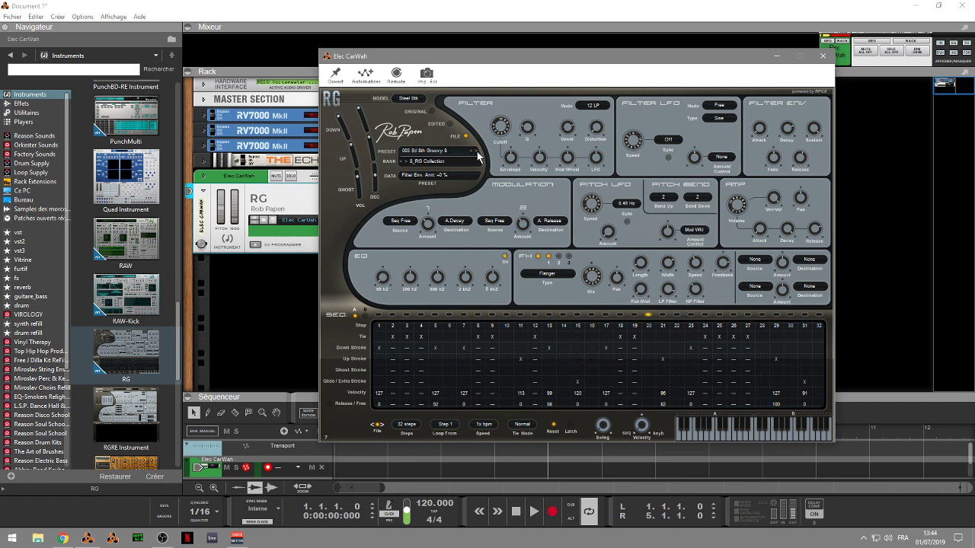
{"action": "left_click", "coordinate": [477, 152]}
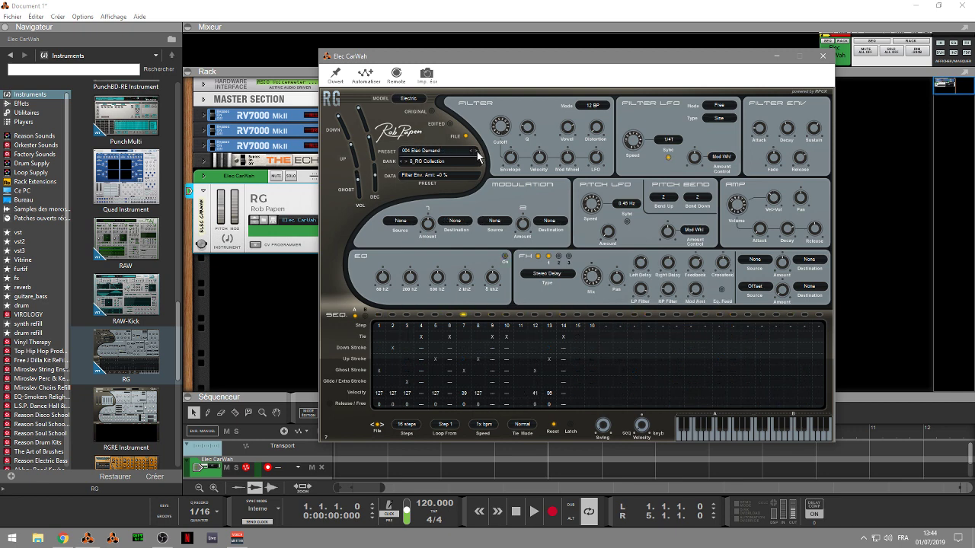
{"action": "left_click", "coordinate": [477, 152]}
{"action": "left_click", "coordinate": [477, 153]}
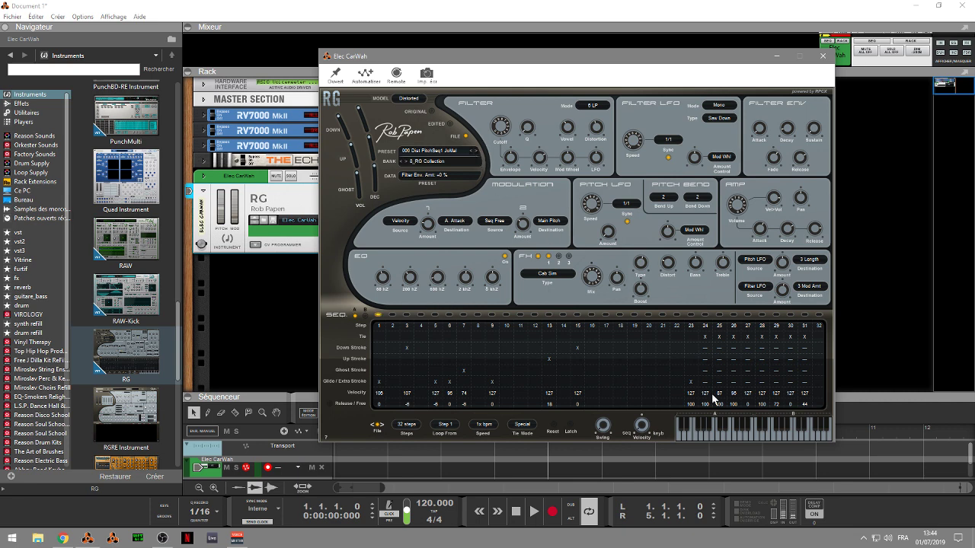
- Play a note on RG's built-in keyboard, then check sequence B and return to sequence A
{"action": "left_click", "coordinate": [767, 432]}
{"action": "left_click", "coordinate": [363, 315]}
{"action": "left_click", "coordinate": [355, 314]}
- Show RG's second effect slot and look through its available effect types, keeping Chorus
{"action": "left_click", "coordinate": [560, 257]}
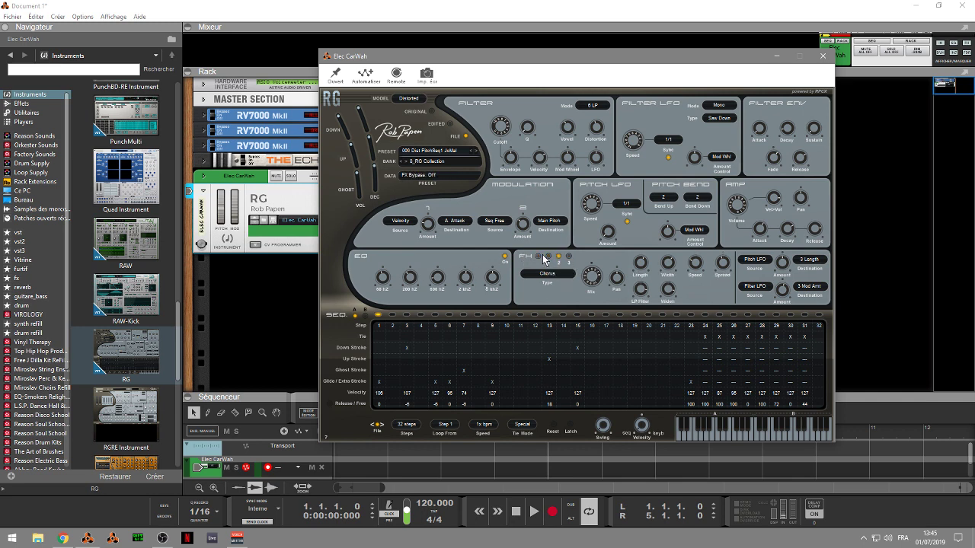
{"action": "left_click", "coordinate": [547, 274]}
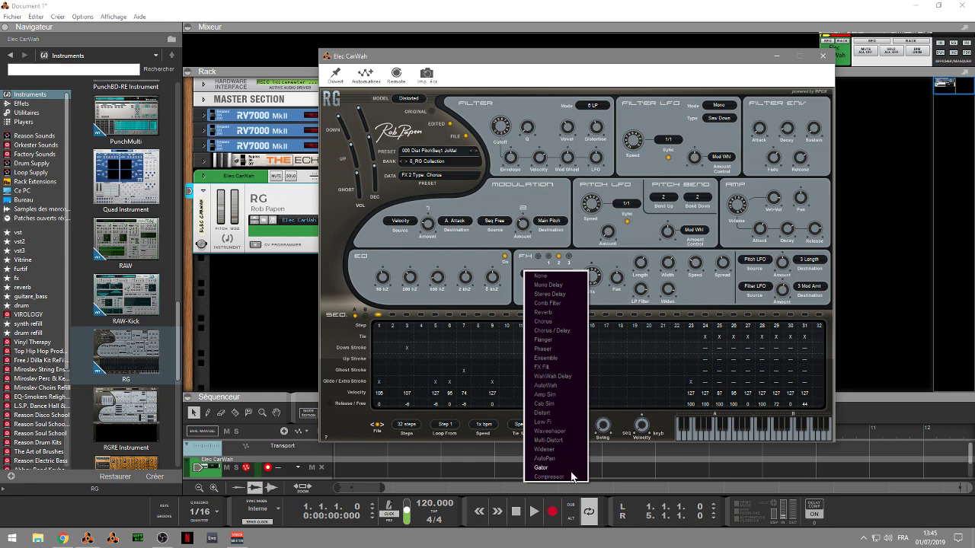
{"action": "left_click", "coordinate": [688, 297]}
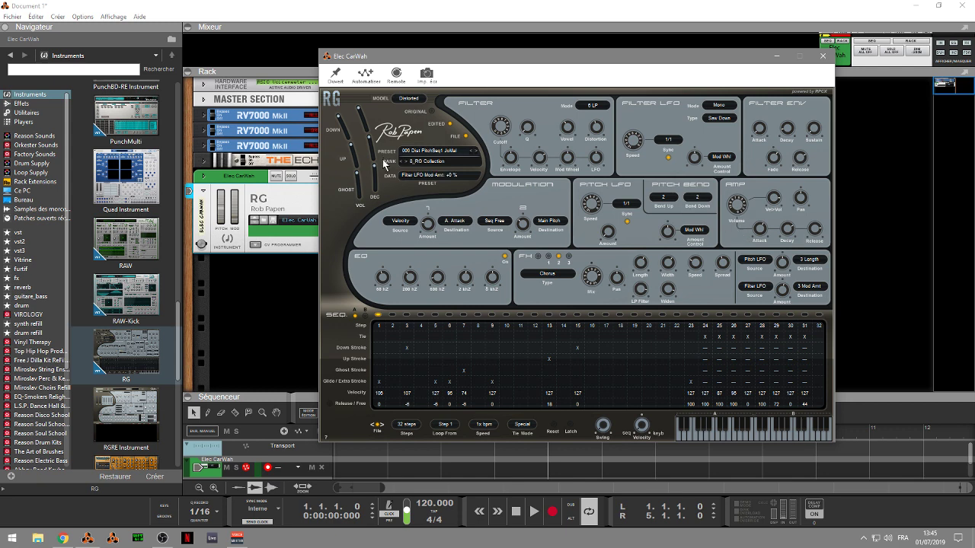
- Delete the RG instrument and its track from the rack
{"action": "left_click", "coordinate": [945, 83]}
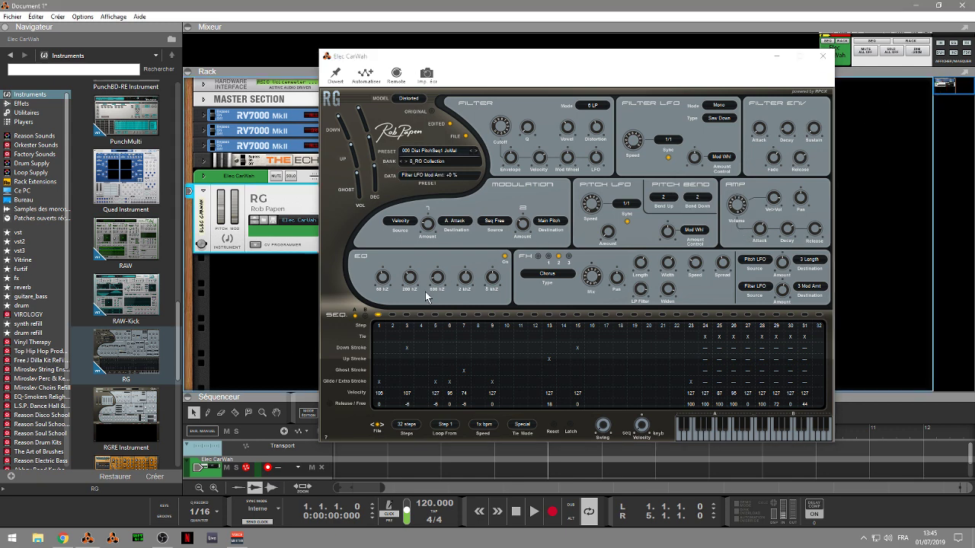
{"action": "left_click", "coordinate": [155, 417]}
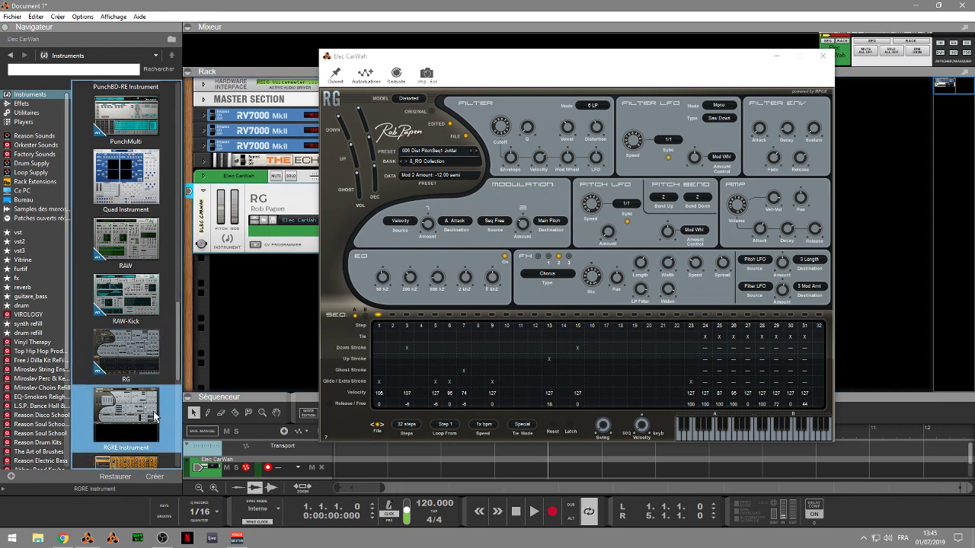
{"action": "left_click", "coordinate": [128, 362]}
{"action": "left_click", "coordinate": [268, 189]}
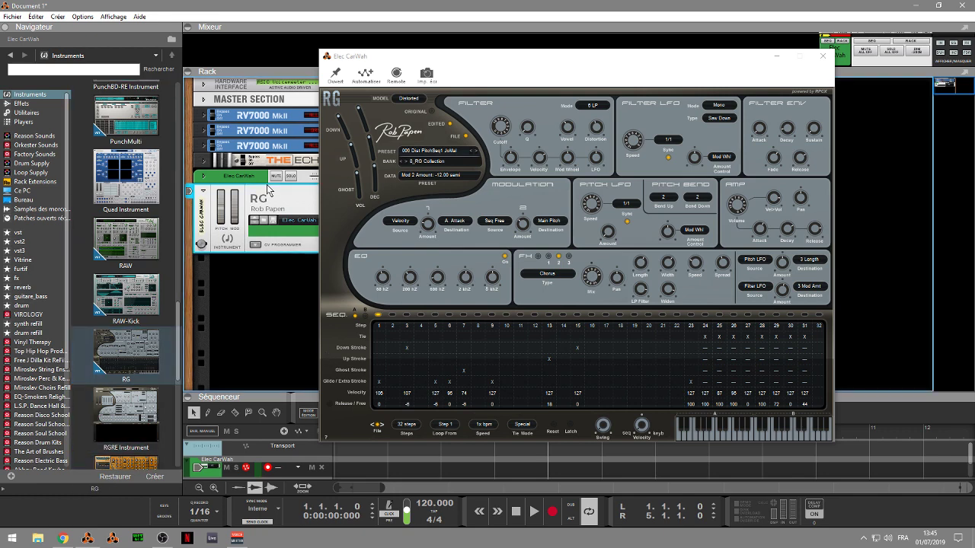
{"action": "key", "text": "Delete"}
{"action": "key", "text": "Return"}
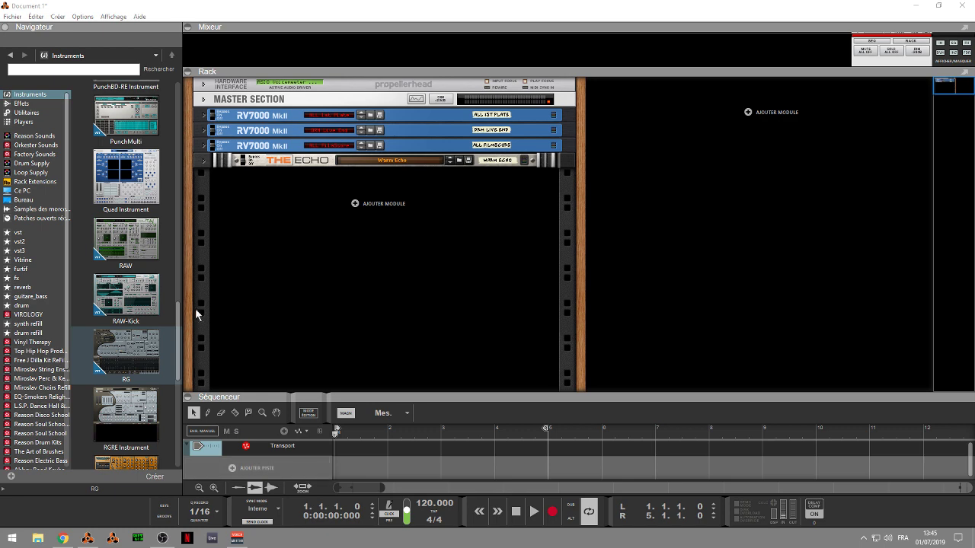
- Add the SubBoomBass instrument to the rack and open its editor on the main synth screen
{"action": "left_click_drag", "start_coordinate": [179, 322], "coordinate": [180, 361]}
{"action": "mouse_move", "coordinate": [128, 273]}
{"action": "left_mouse_down"}
{"action": "mouse_move", "coordinate": [470, 261]}
{"action": "mouse_move", "coordinate": [480, 222]}
{"action": "left_mouse_up"}
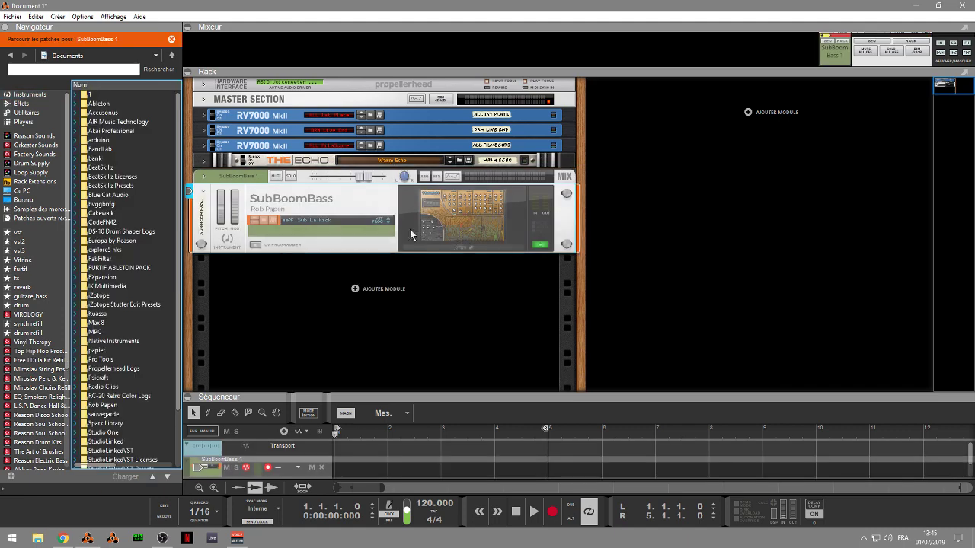
{"action": "left_click", "coordinate": [449, 247]}
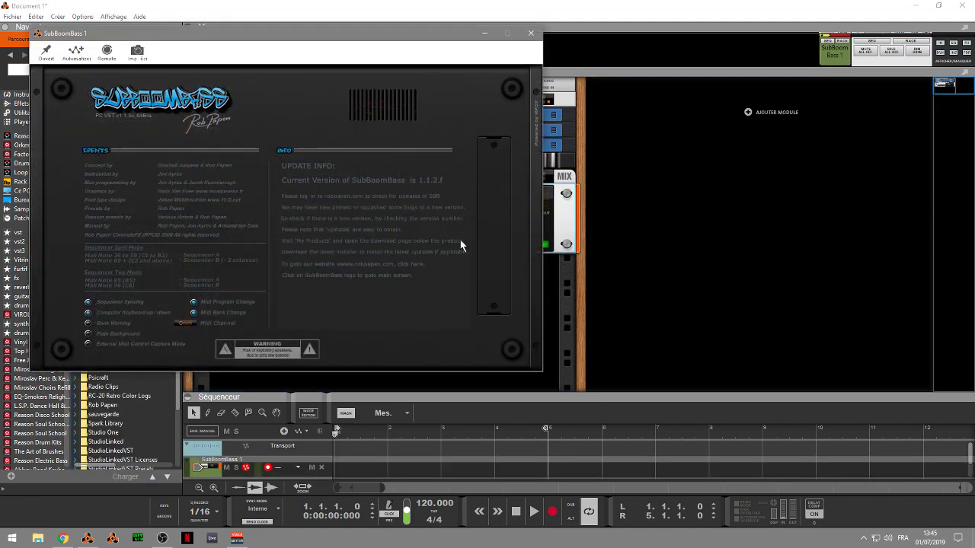
{"action": "left_click", "coordinate": [137, 91]}
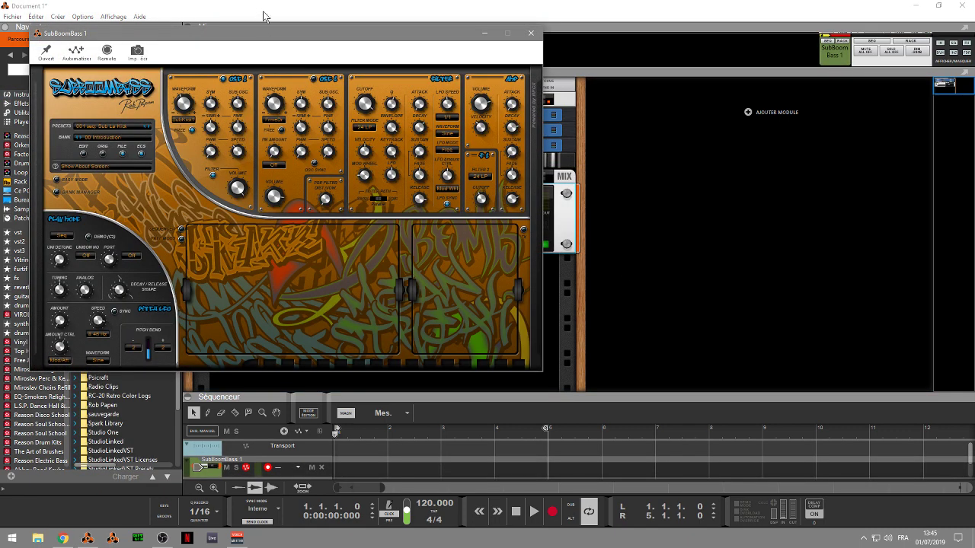
{"action": "left_click_drag", "start_coordinate": [265, 34], "coordinate": [576, 35]}
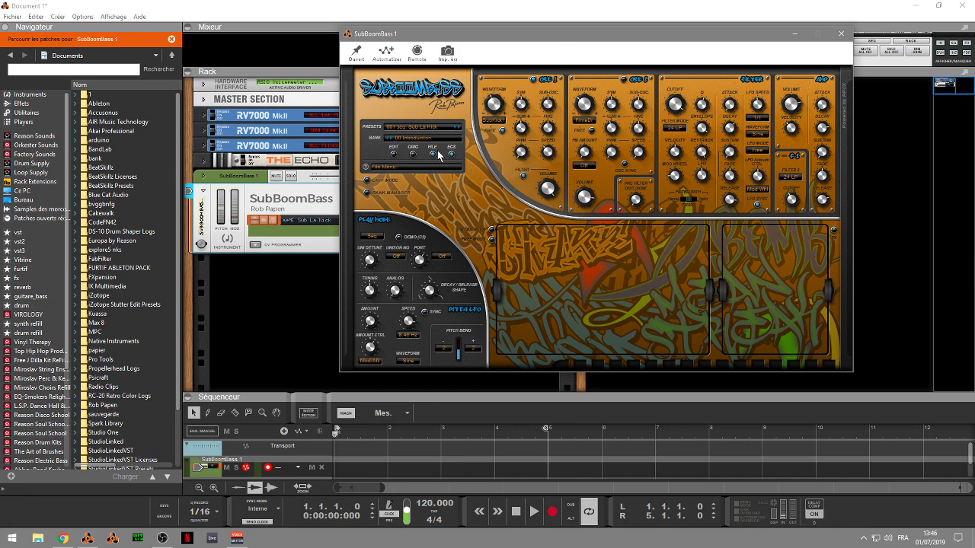
- In SubBoomBass's bank manager, audition presets including 005 Tomzer 3 Sign and 021 Accento SBB, and load bank 01 Sequence Presets 01
{"action": "left_click", "coordinate": [369, 193]}
{"action": "left_click", "coordinate": [380, 125]}
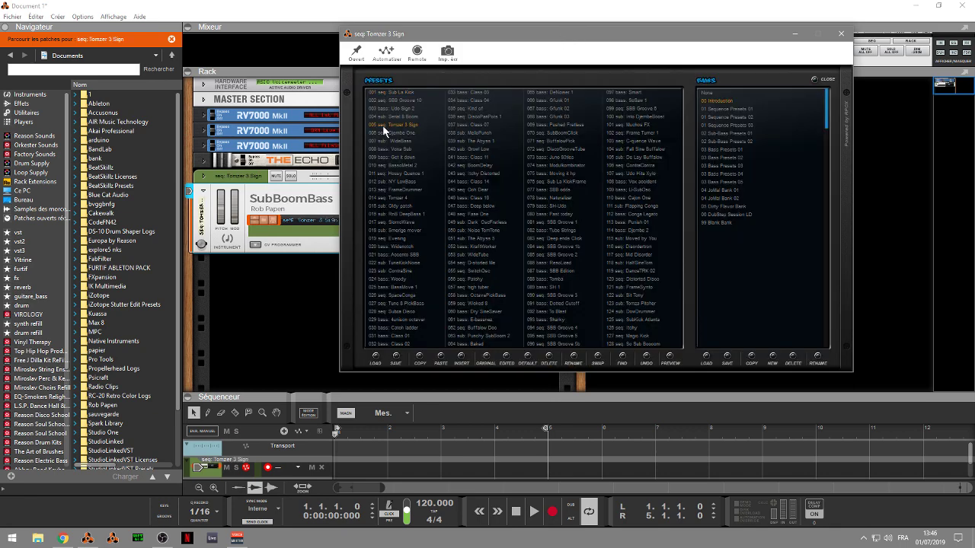
{"action": "left_click", "coordinate": [404, 174]}
{"action": "left_click", "coordinate": [415, 254]}
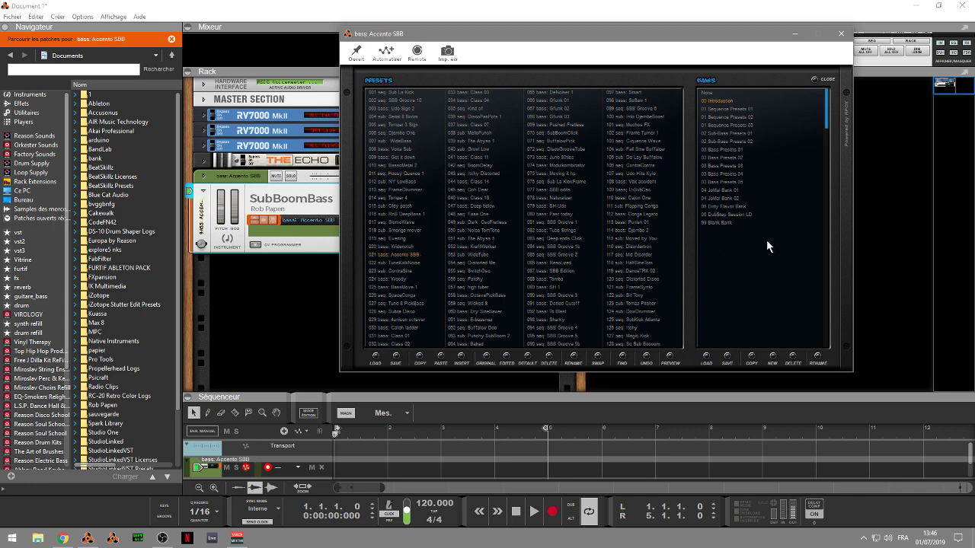
{"action": "left_click", "coordinate": [744, 110]}
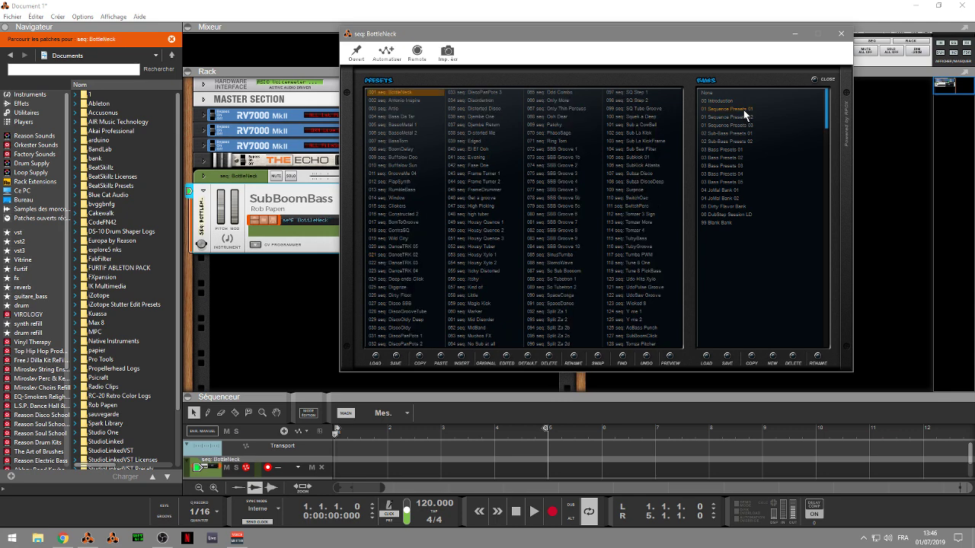
- Load banks 01 Sequence Presets 02, 01 Sequence Presets 03 and 02 Sub-Bass Presets 01 in turn in SubBoomBass's bank manager
{"action": "left_click", "coordinate": [736, 118]}
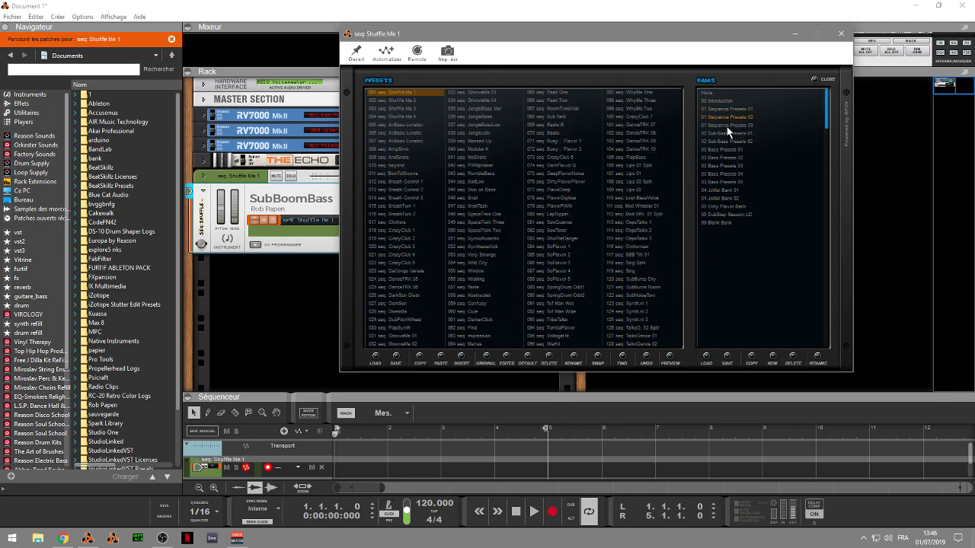
{"action": "left_click", "coordinate": [727, 126]}
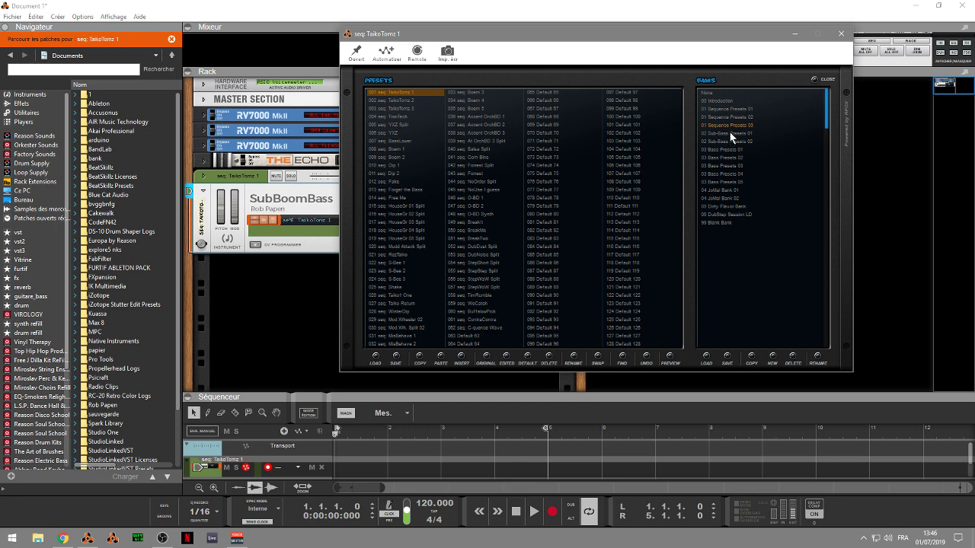
{"action": "left_click", "coordinate": [730, 135]}
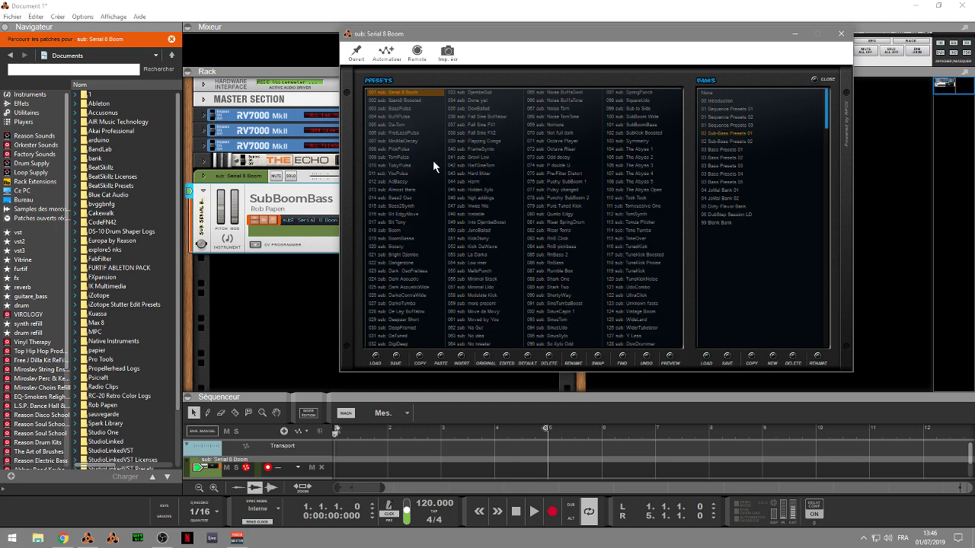
- Audition sub-bass presets PickPulsa, JunoBallad, Punchy SubBoom 2 and TunedKick, and finish on 124 Vintage Boom
{"action": "left_click", "coordinate": [373, 148]}
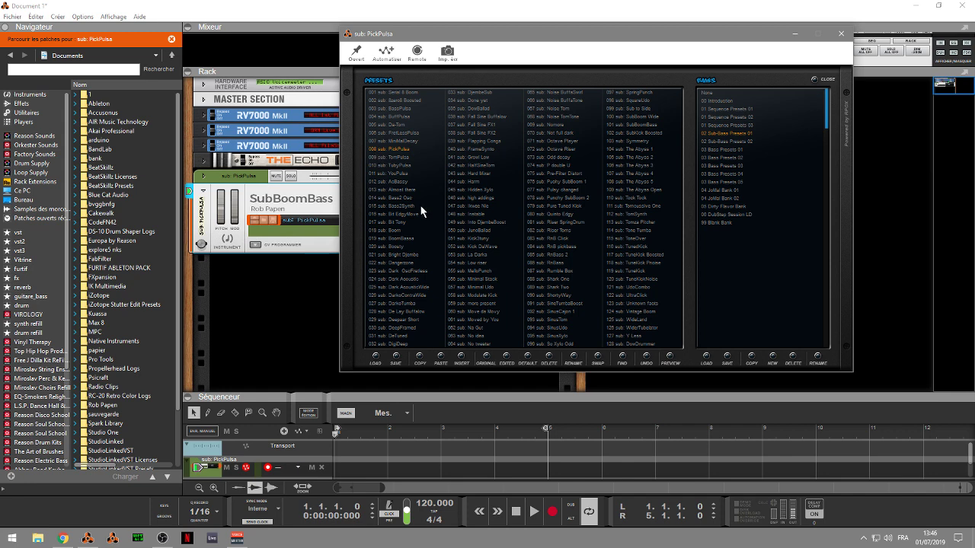
{"action": "left_click", "coordinate": [480, 232]}
{"action": "left_click", "coordinate": [602, 196]}
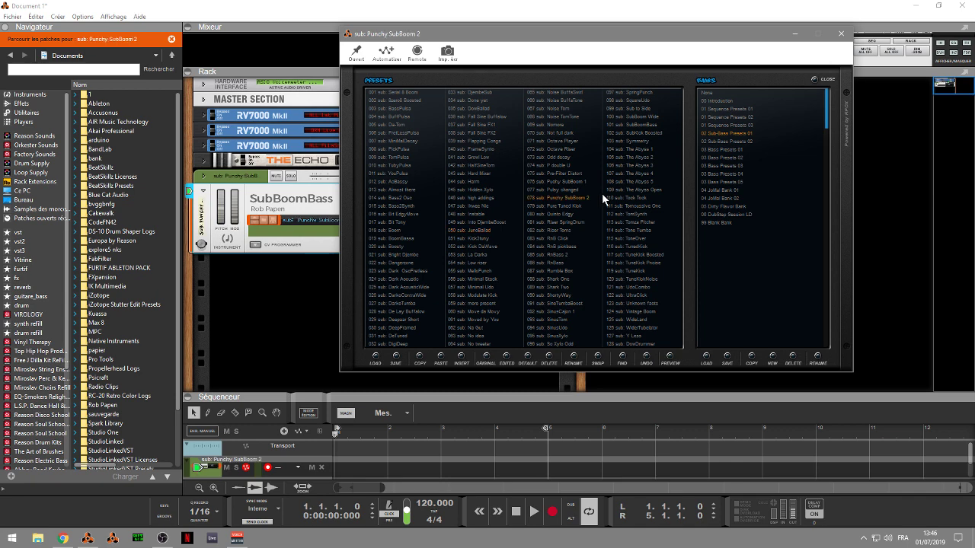
{"action": "left_click", "coordinate": [653, 244]}
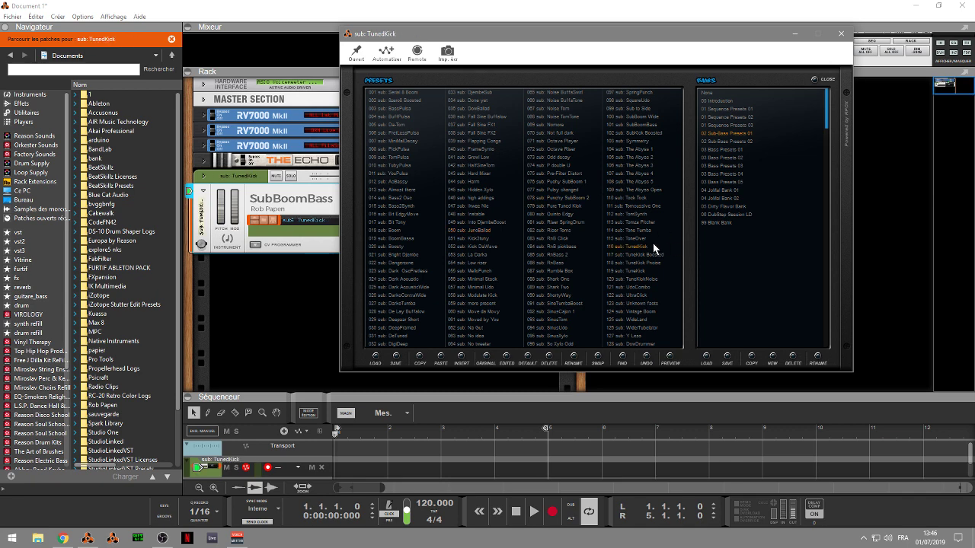
{"action": "left_click", "coordinate": [622, 311]}
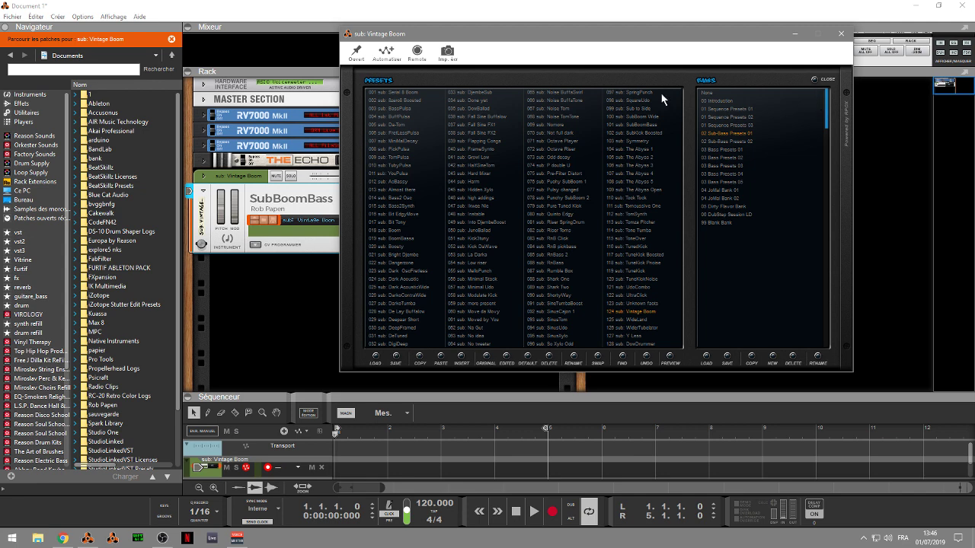
- Leave the bank manager and look through SubBoomBass's sequencer, envelope/LFO/mod matrix and FX sections, including the available effect types
{"action": "left_click", "coordinate": [813, 79]}
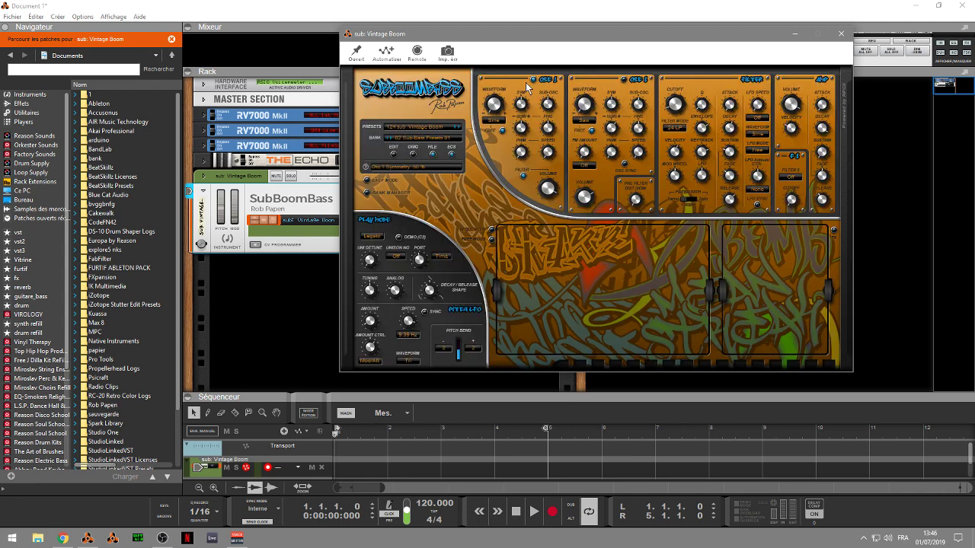
{"action": "mouse_move", "coordinate": [588, 97]}
{"action": "left_click", "coordinate": [492, 230]}
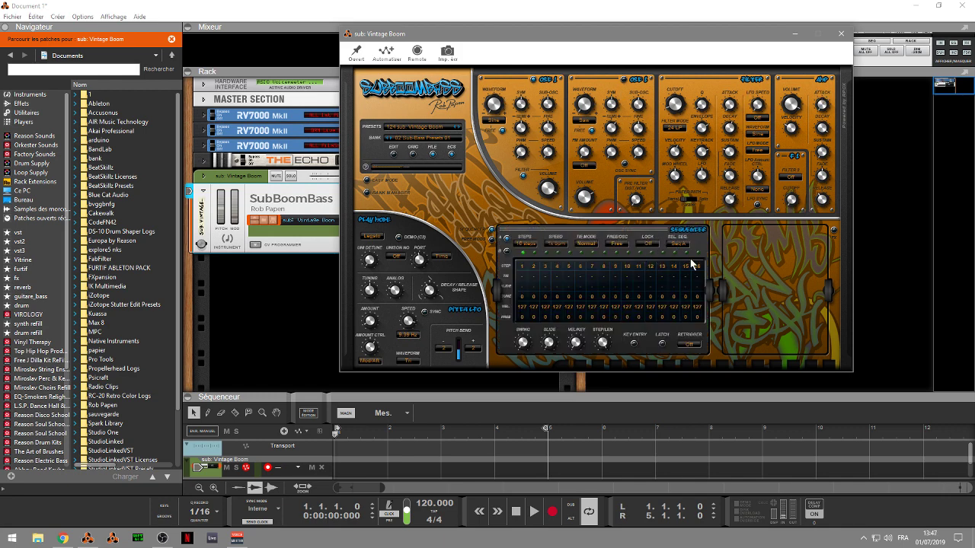
{"action": "left_click", "coordinate": [492, 239]}
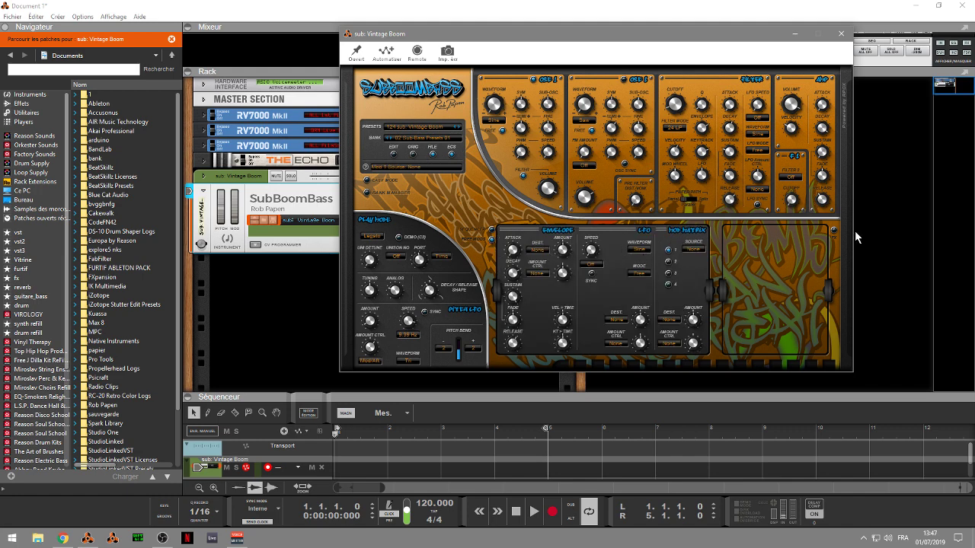
{"action": "left_click", "coordinate": [834, 231]}
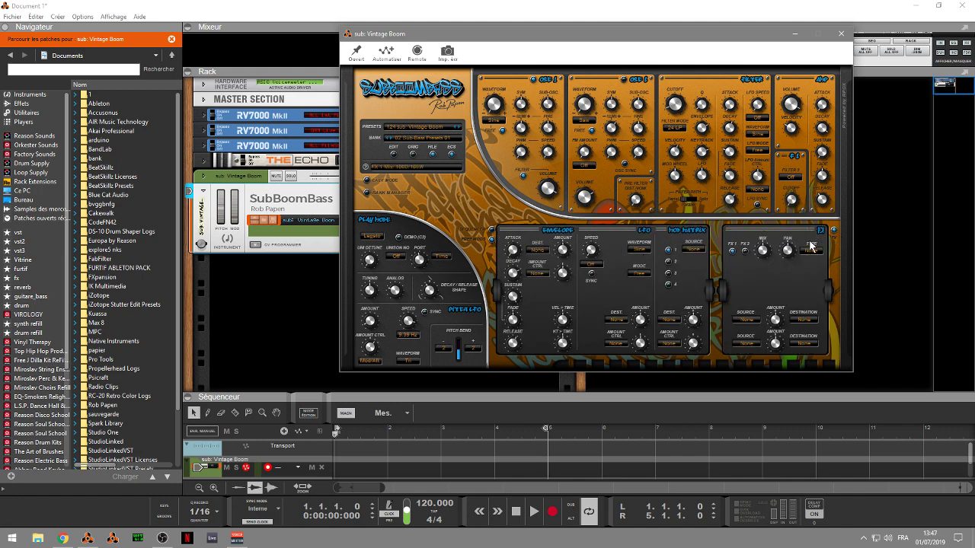
{"action": "left_click", "coordinate": [812, 252]}
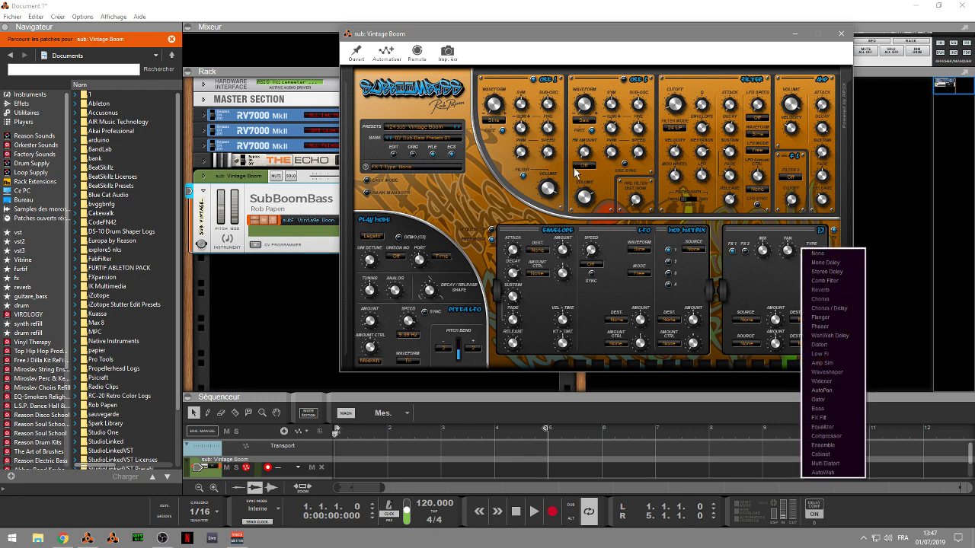
{"action": "left_click", "coordinate": [462, 200]}
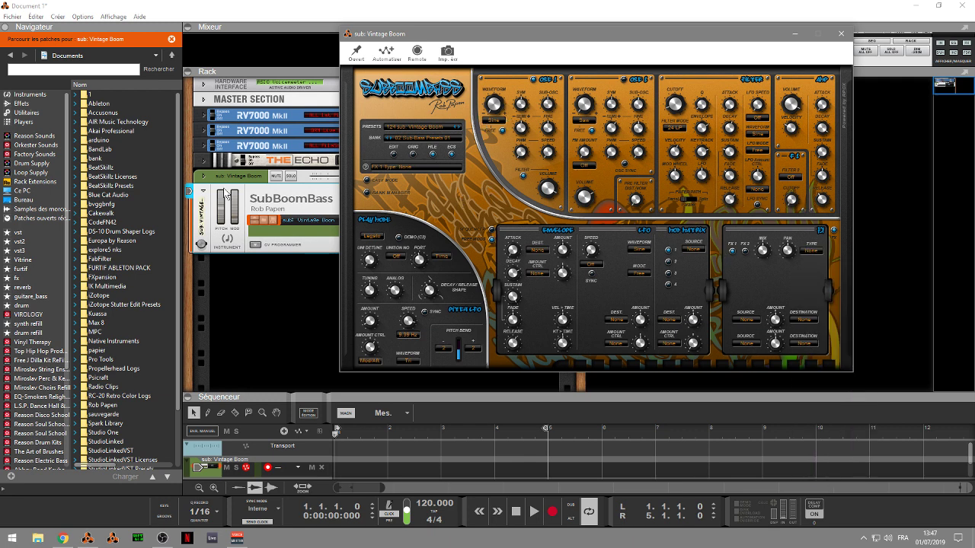
- Replace SubBoomBass in the rack with Rob Papen's SubBoomBass2 and open its editor, moved clear of the browser
{"action": "left_click", "coordinate": [32, 96]}
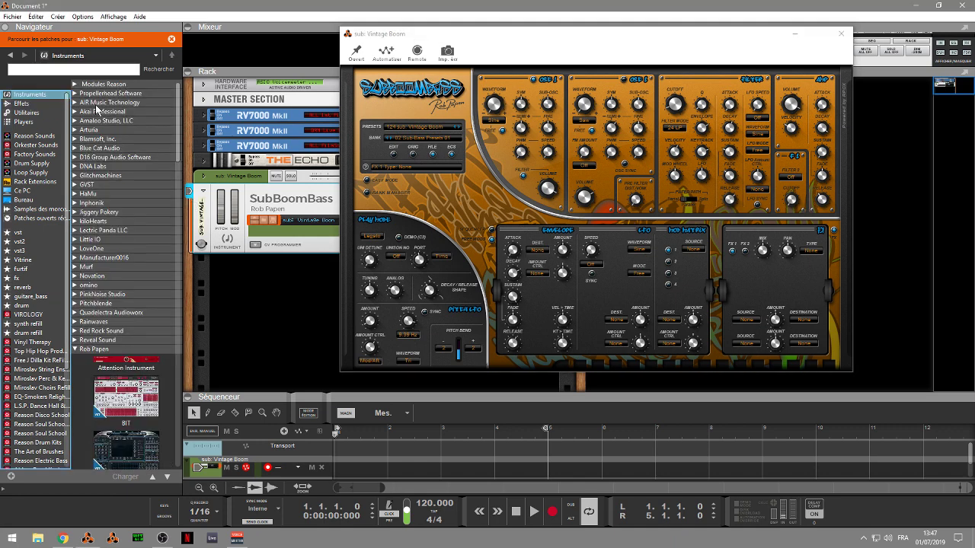
{"action": "left_click_drag", "start_coordinate": [178, 141], "coordinate": [223, 414]}
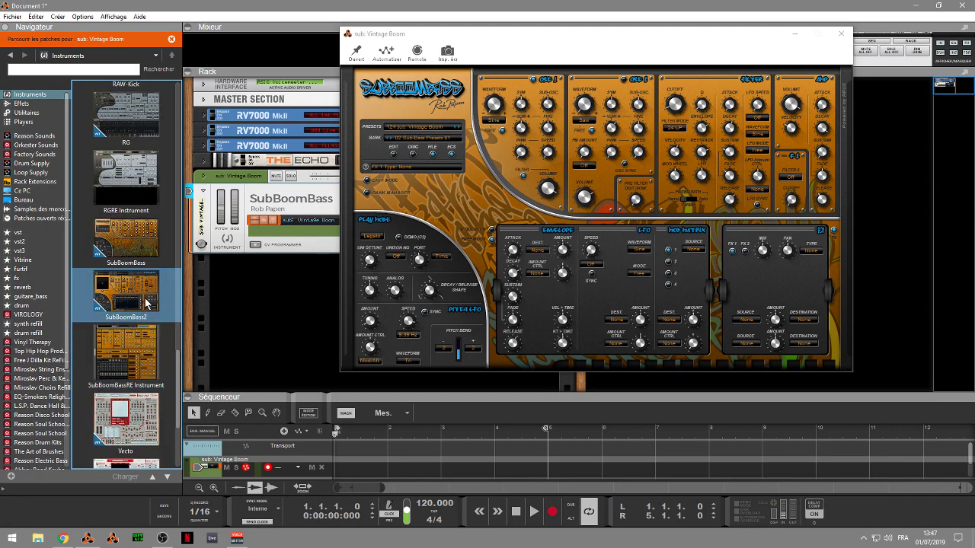
{"action": "left_click_drag", "start_coordinate": [137, 293], "coordinate": [275, 207]}
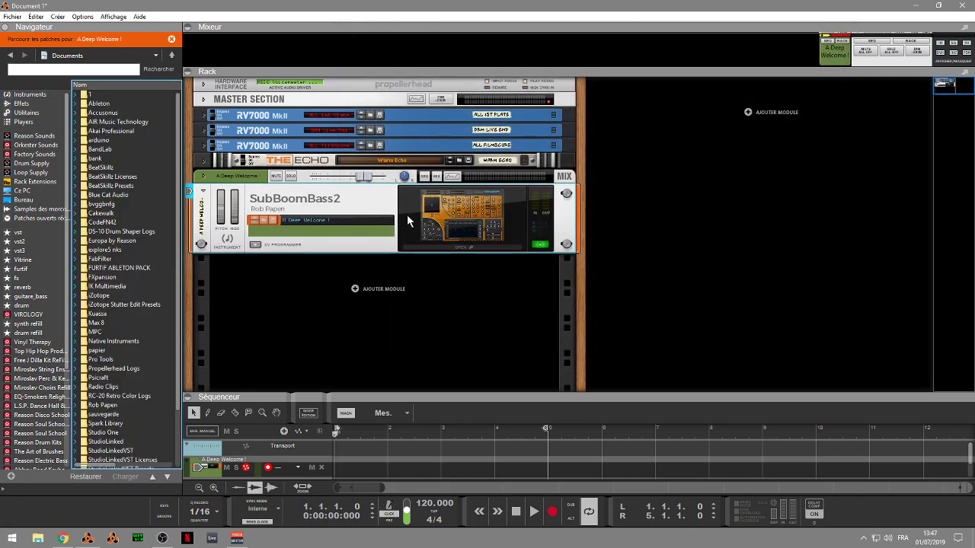
{"action": "left_click", "coordinate": [444, 245]}
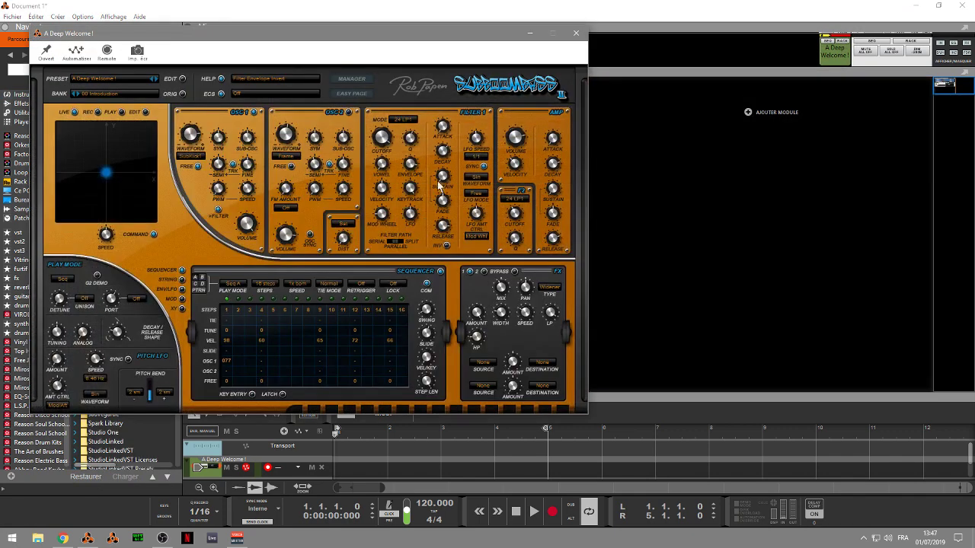
{"action": "left_click_drag", "start_coordinate": [317, 33], "coordinate": [547, 53]}
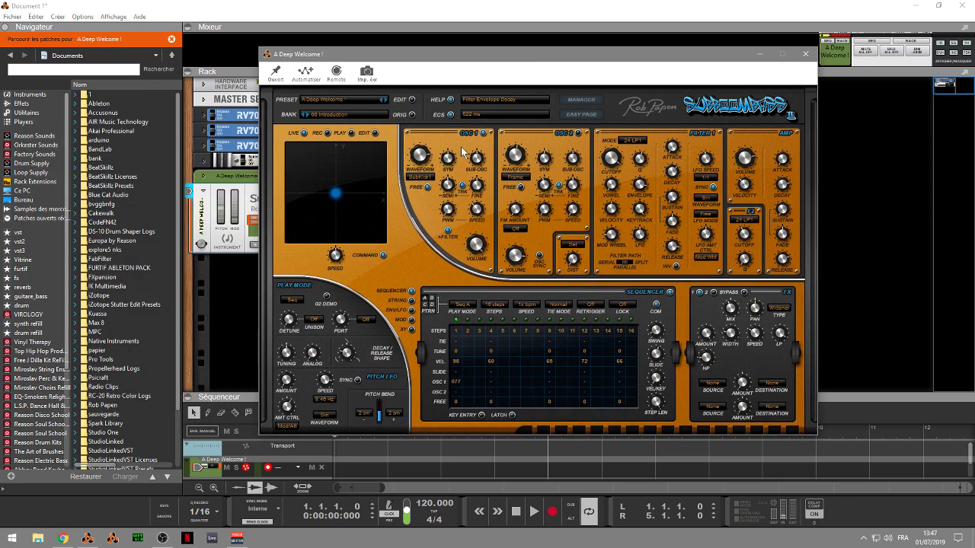
- In SubBoomBass2's preset manager, audition Modulkombinator, SBB Groove 05b, Flapping Conga and Oldy patch, and return to the main synth screen
{"action": "left_click", "coordinate": [581, 102]}
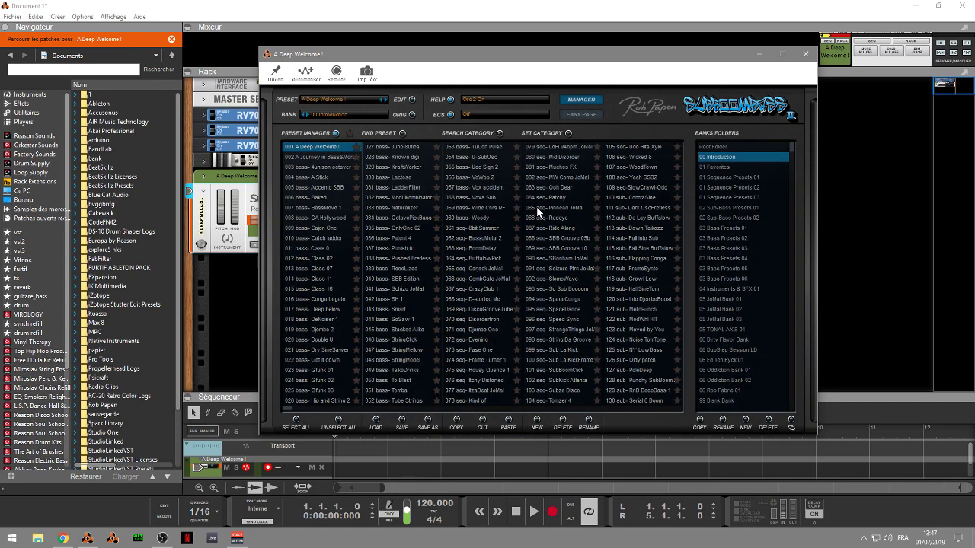
{"action": "left_click", "coordinate": [383, 199]}
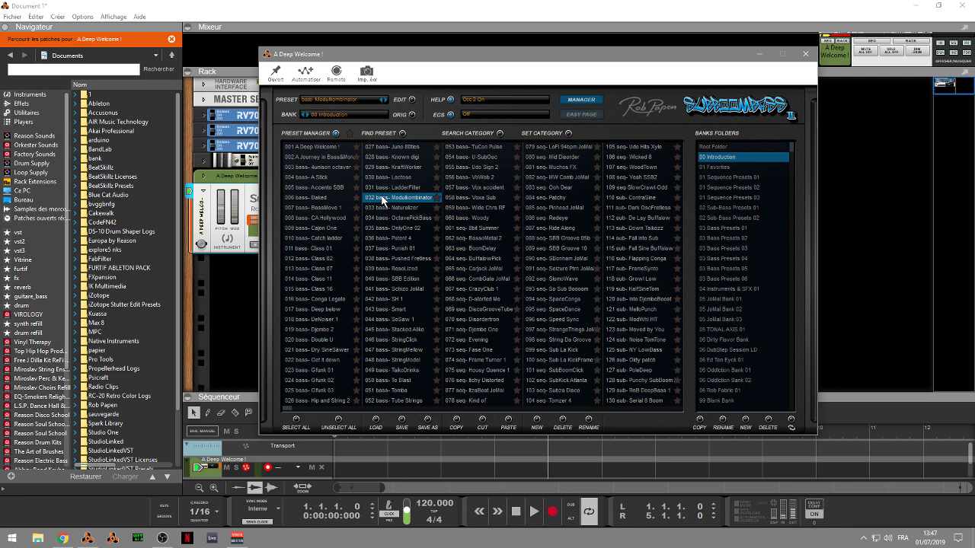
{"action": "left_click", "coordinate": [580, 239]}
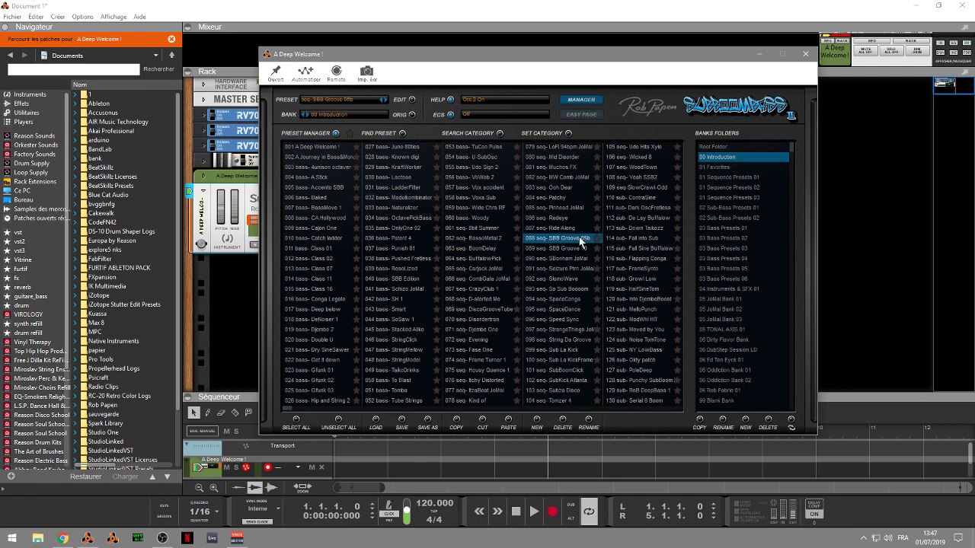
{"action": "left_click", "coordinate": [654, 259]}
{"action": "left_click", "coordinate": [646, 359]}
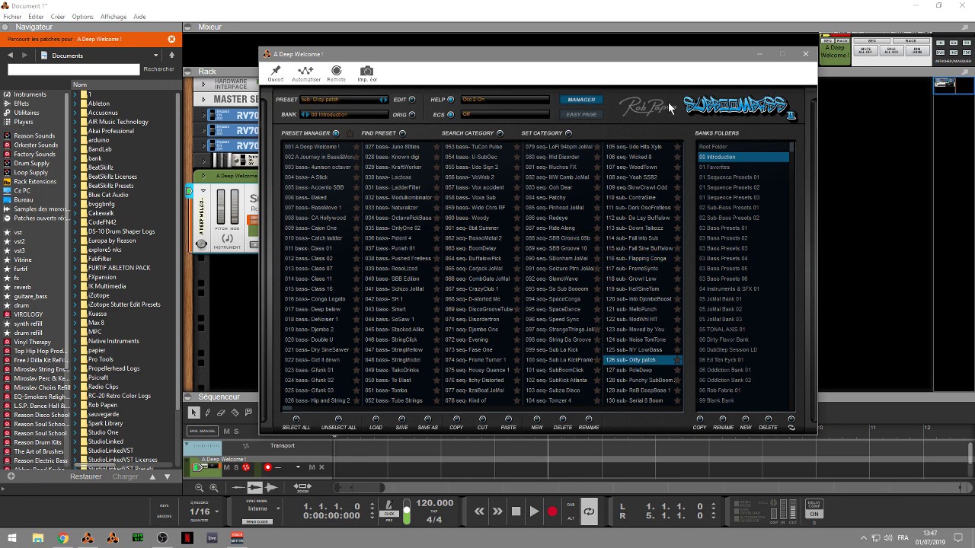
{"action": "left_click", "coordinate": [667, 114]}
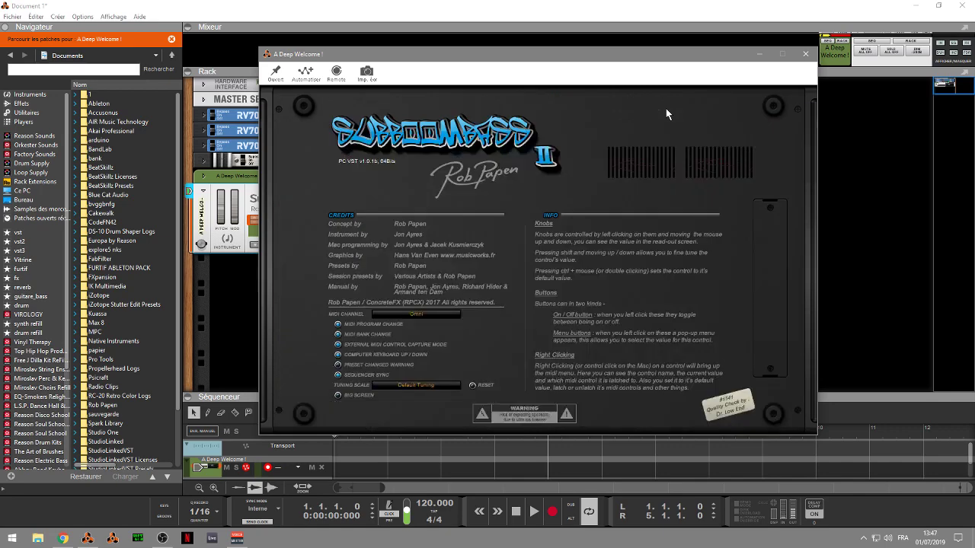
{"action": "left_click", "coordinate": [541, 181]}
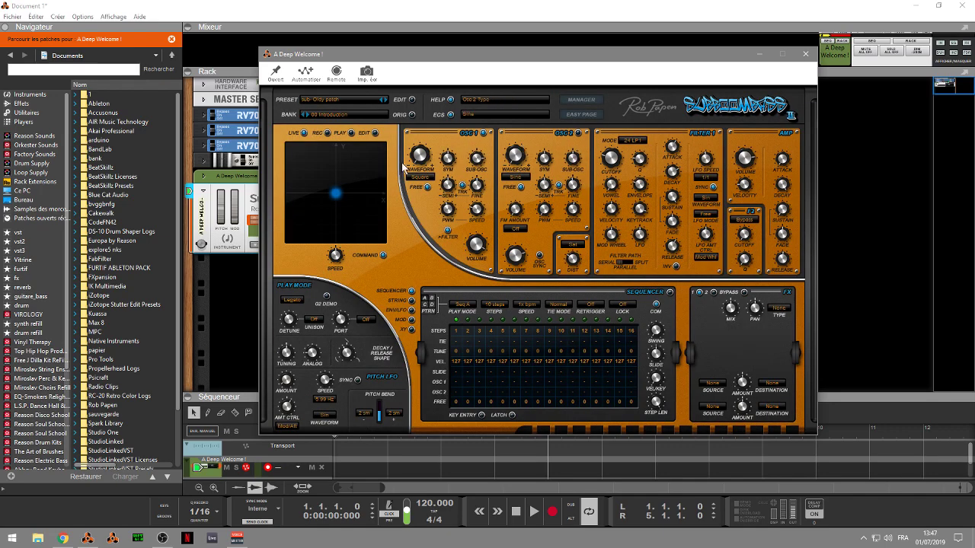
- Record a movement of the point on SubBoomBass2's XY pad and switch the pad to playback
{"action": "mouse_move", "coordinate": [335, 191]}
{"action": "left_mouse_down"}
{"action": "mouse_move", "coordinate": [325, 154]}
{"action": "mouse_move", "coordinate": [351, 181]}
{"action": "mouse_move", "coordinate": [325, 206]}
{"action": "left_mouse_up"}
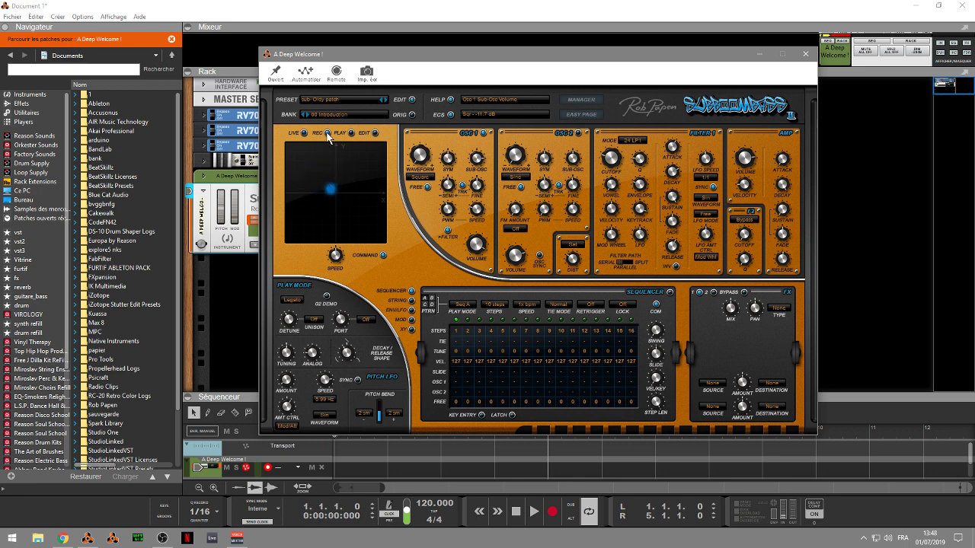
{"action": "left_click_drag", "start_coordinate": [330, 190], "coordinate": [358, 202]}
{"action": "left_click", "coordinate": [354, 134]}
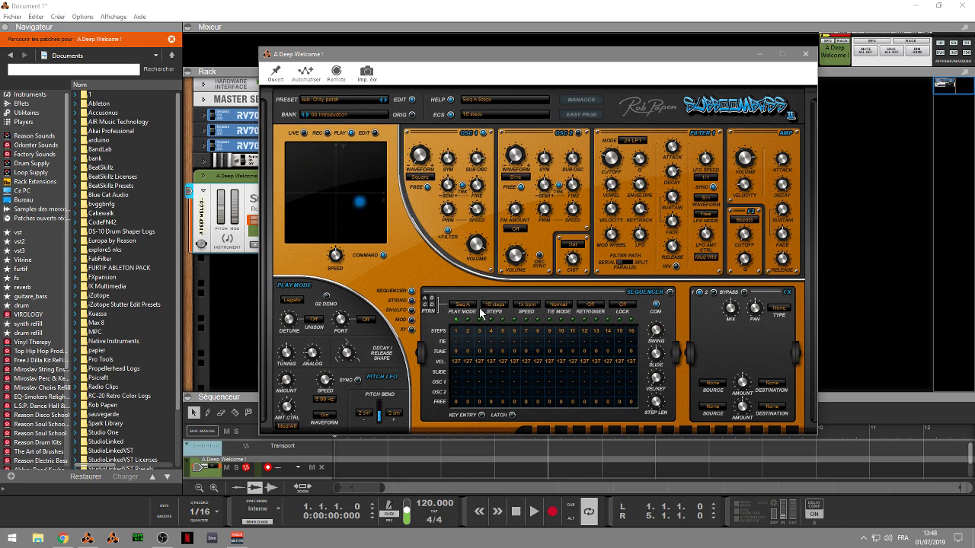
- Look through SubBoomBass2's String, Env/LFO, Mod and XY pages, including the destination options for Y Mod 1 and X Mod 1
{"action": "left_click", "coordinate": [412, 300]}
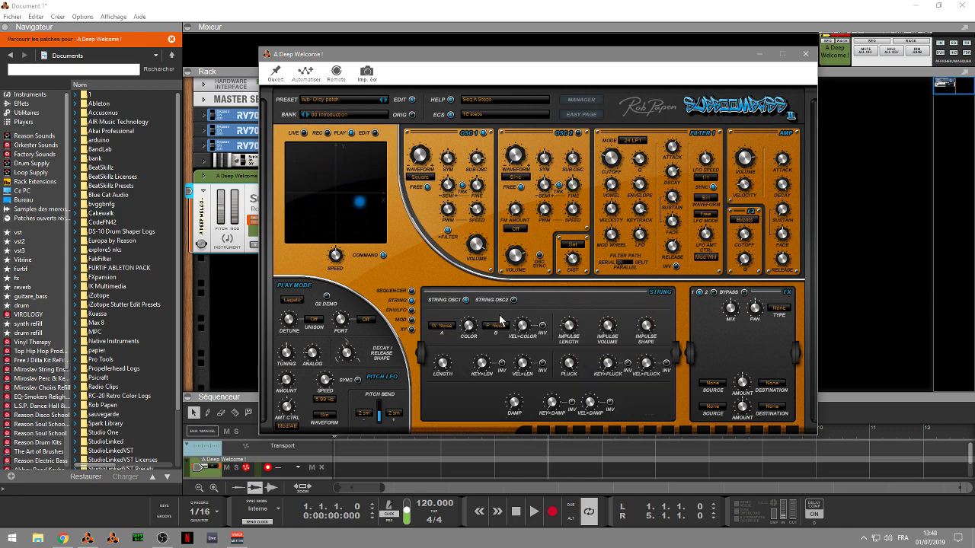
{"action": "left_click", "coordinate": [412, 310]}
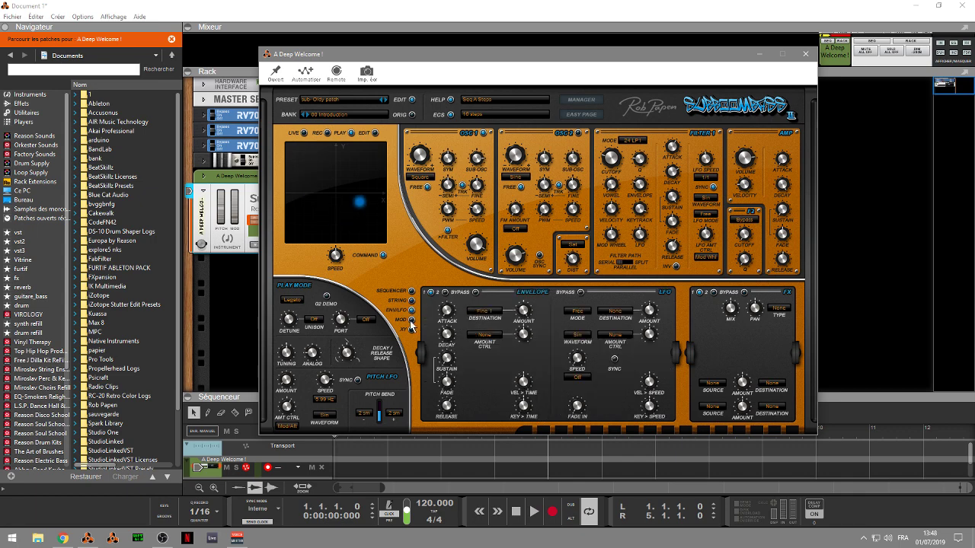
{"action": "left_click", "coordinate": [412, 321]}
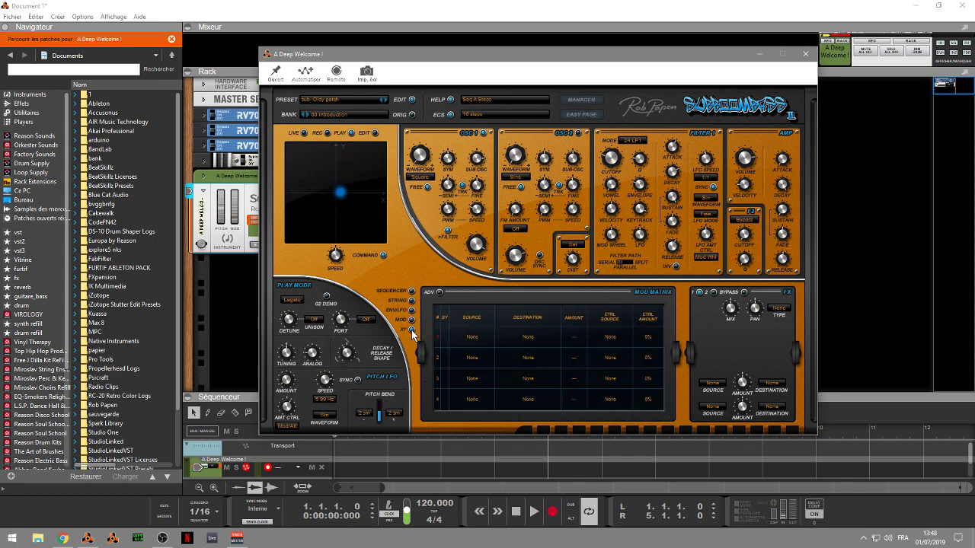
{"action": "left_click", "coordinate": [411, 331]}
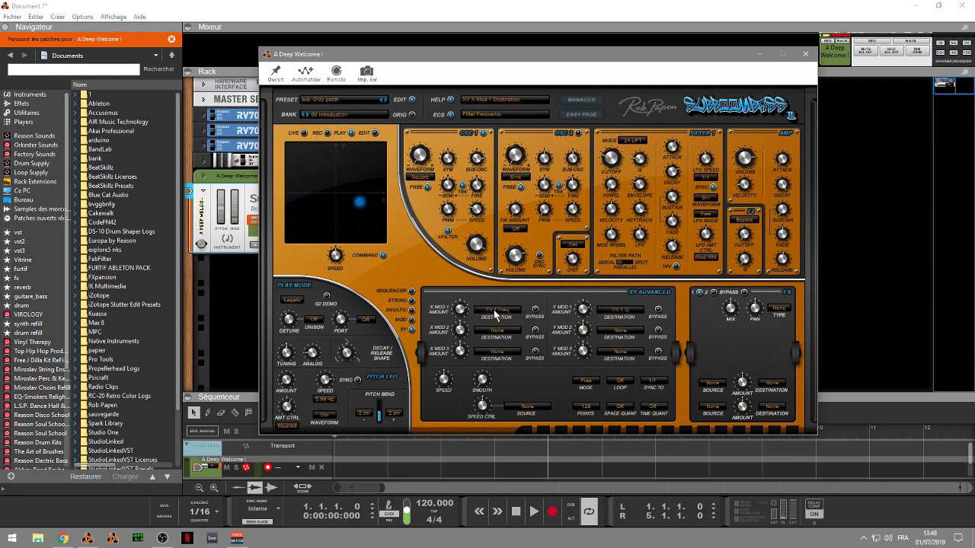
{"action": "left_click", "coordinate": [628, 315]}
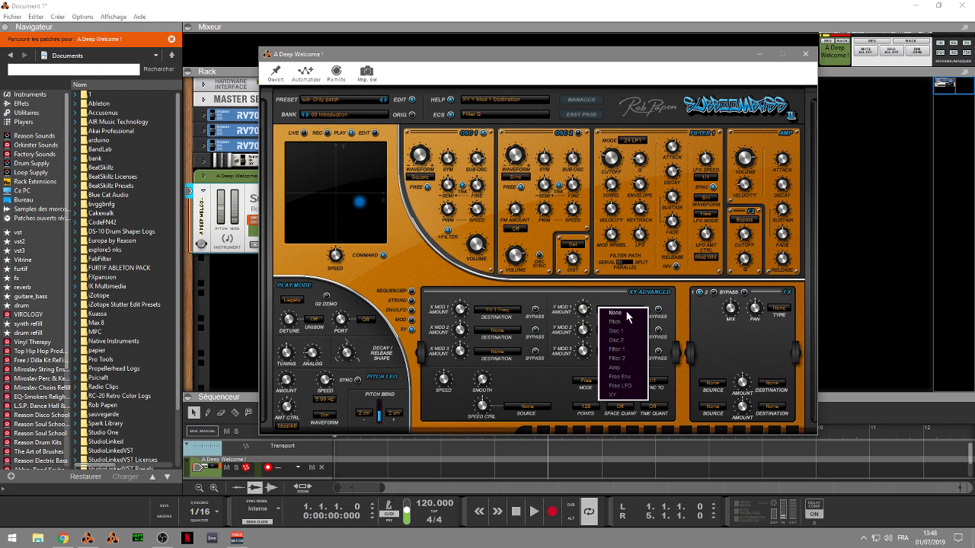
{"action": "left_click", "coordinate": [502, 314]}
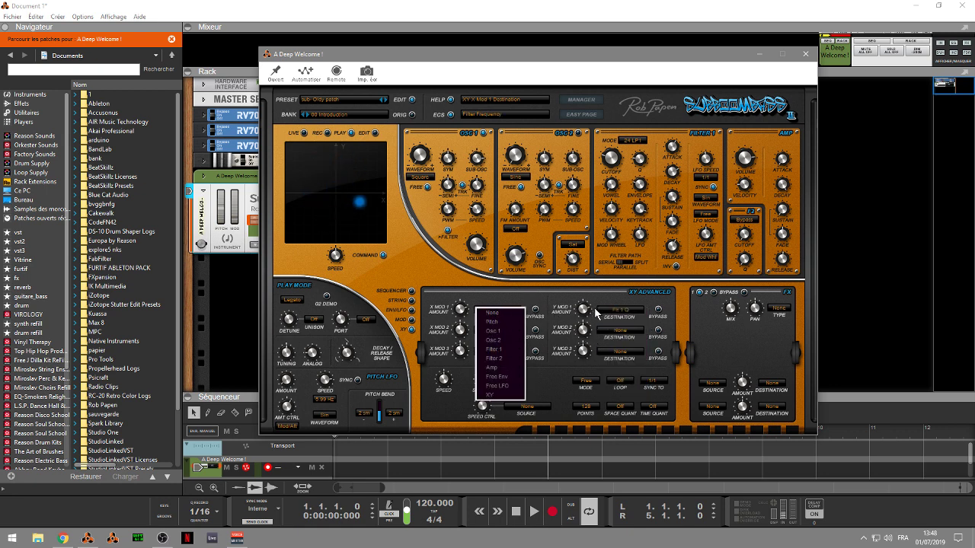
{"action": "left_click", "coordinate": [562, 362]}
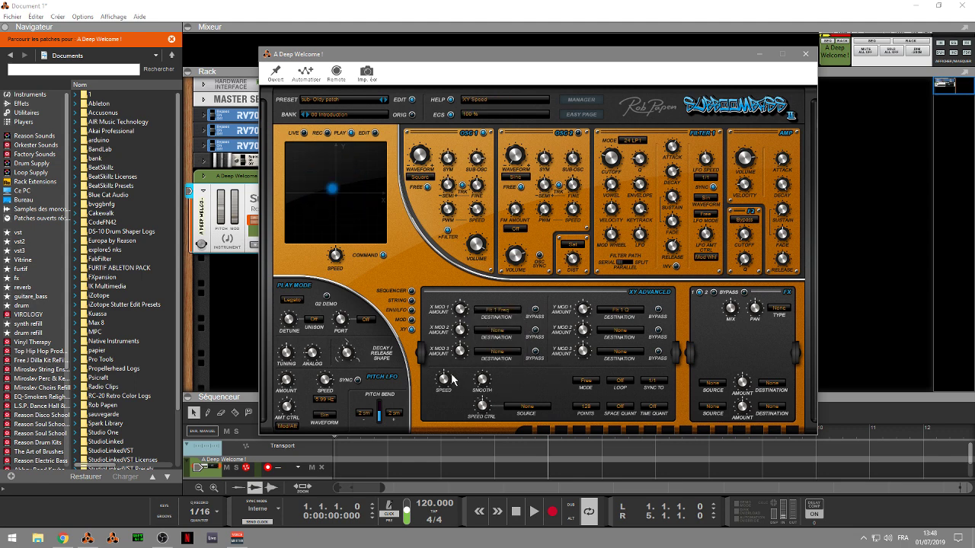
- Show SubBoomBass2's first effect slot and close the instrument's editor
{"action": "left_click", "coordinate": [700, 294]}
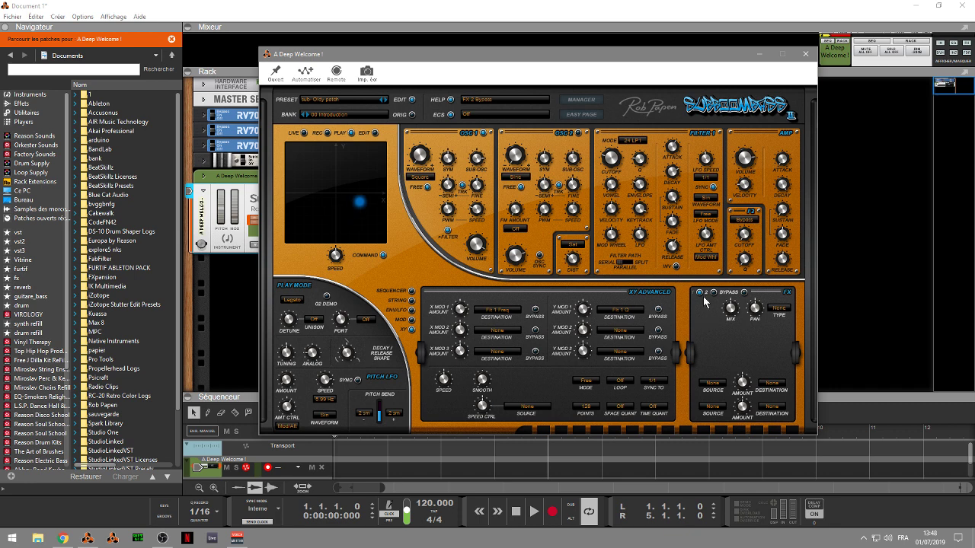
{"action": "left_click", "coordinate": [803, 55]}
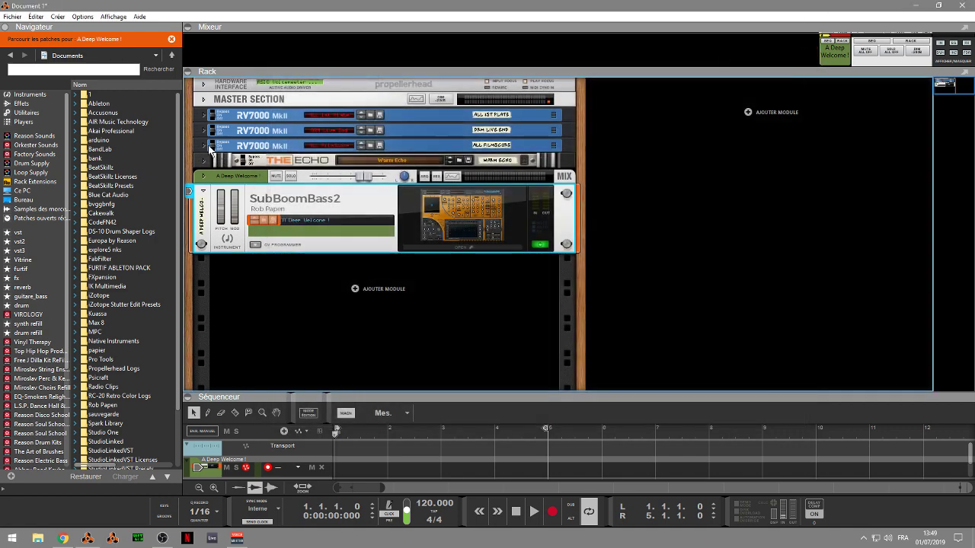
- Replace SubBoomBass2 in the rack with Rob Papen's Vecto instrument, then open its editor and move the window clear of the rack device
{"action": "left_click", "coordinate": [40, 95]}
{"action": "scroll", "coordinate": [177, 152], "scroll_direction": "down", "scroll_amount": 1}
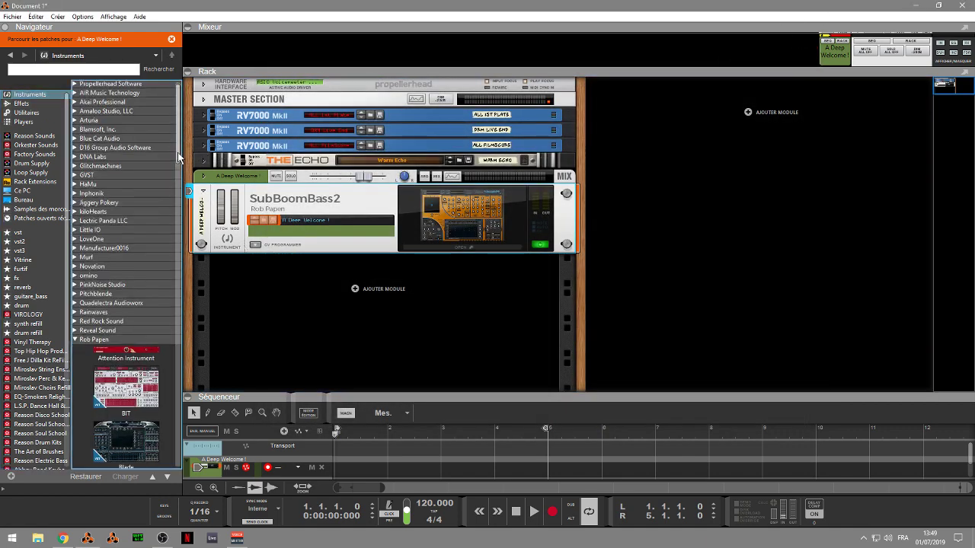
{"action": "scroll", "coordinate": [177, 153], "scroll_direction": "down", "scroll_amount": 10}
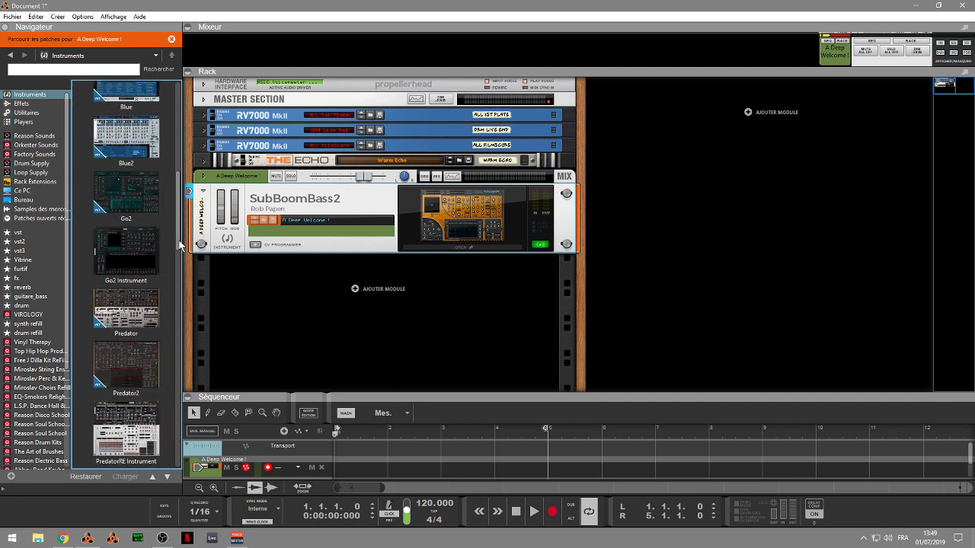
{"action": "left_click_drag", "start_coordinate": [181, 244], "coordinate": [214, 449]}
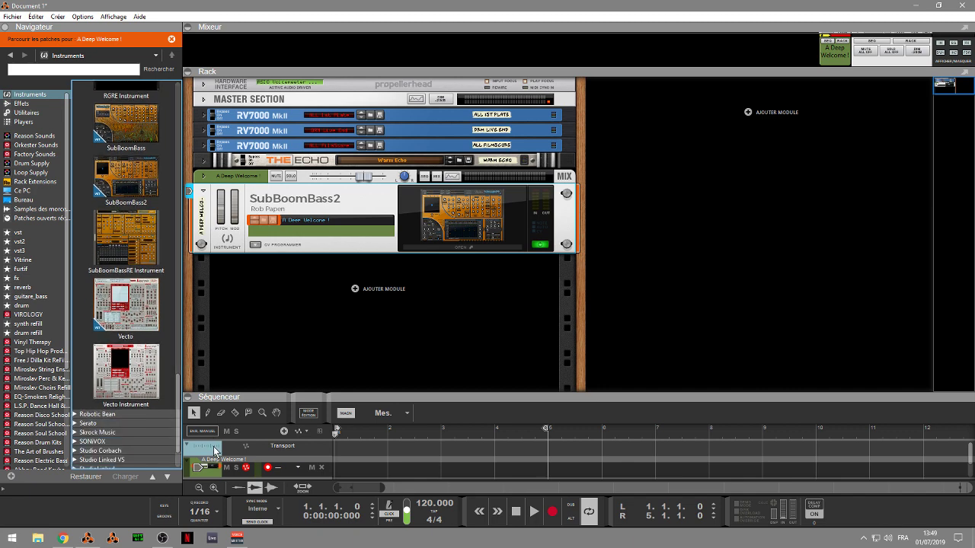
{"action": "left_click_drag", "start_coordinate": [137, 314], "coordinate": [347, 229]}
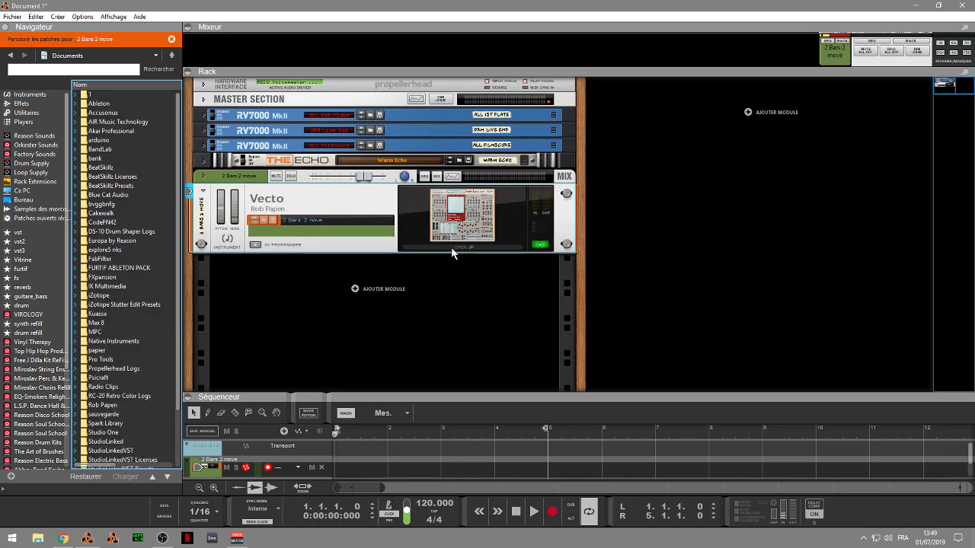
{"action": "left_click", "coordinate": [451, 247]}
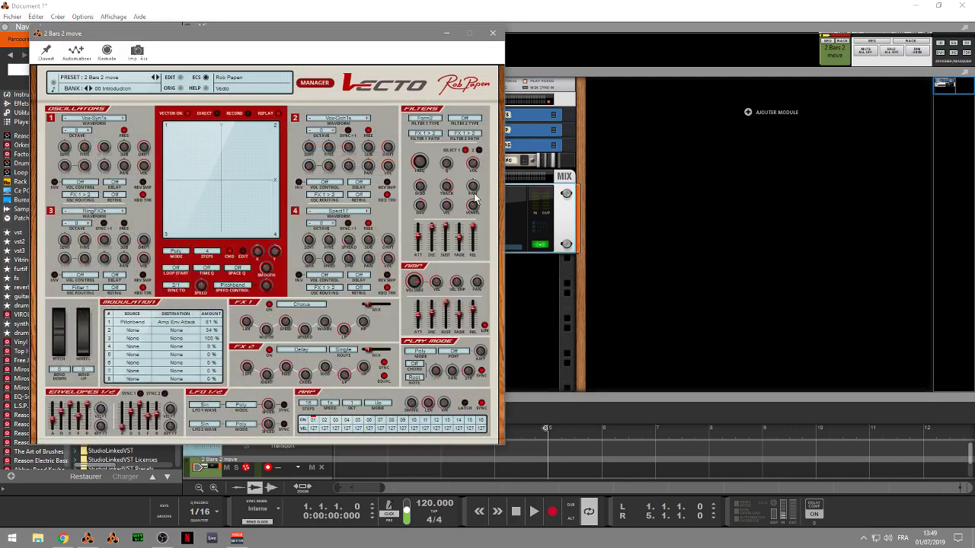
{"action": "left_click_drag", "start_coordinate": [327, 36], "coordinate": [682, 54]}
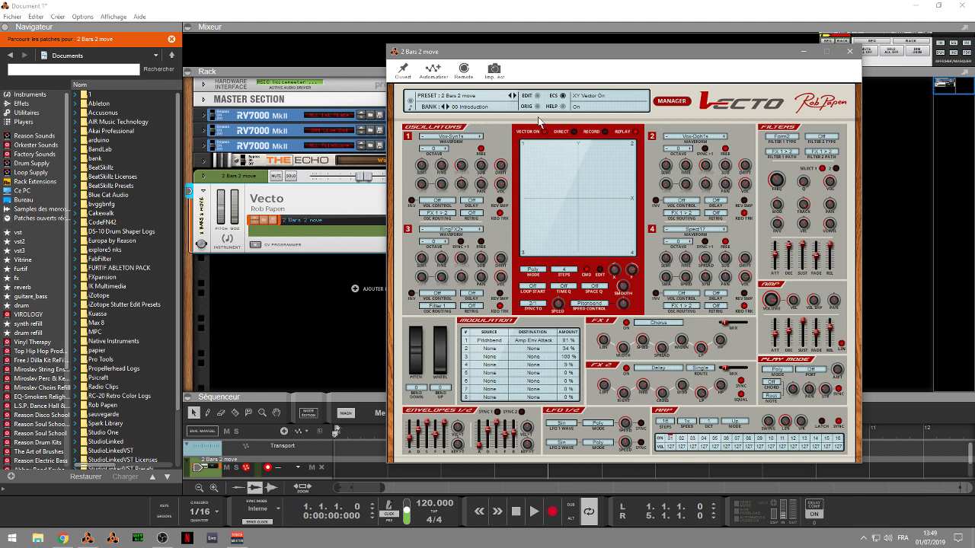
- In Vecto's preset manager, audition DX7 Tines JoMal, Metal & Ting, the three Panflute solos, Tar Oe and Tinker from the 01 Favorites bank
{"action": "left_click", "coordinate": [677, 102]}
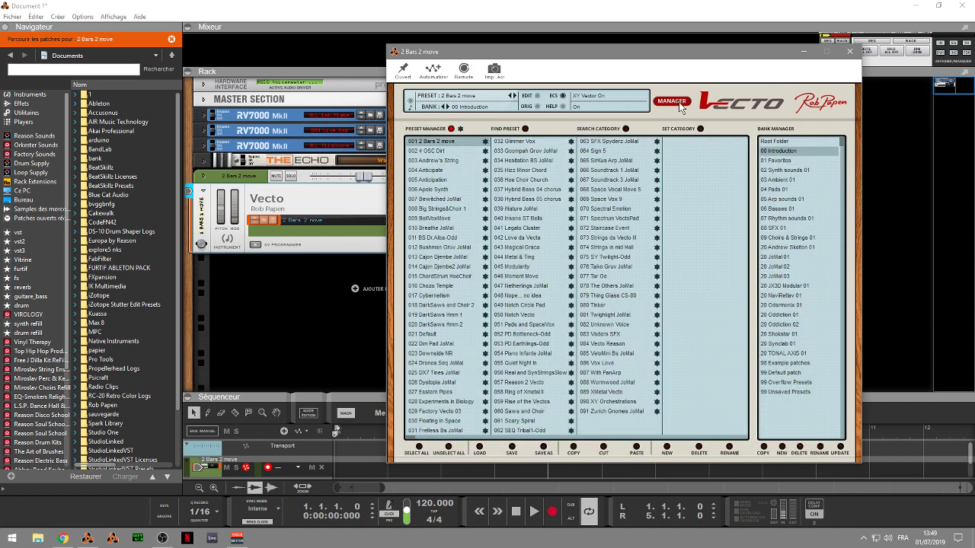
{"action": "left_click", "coordinate": [783, 161]}
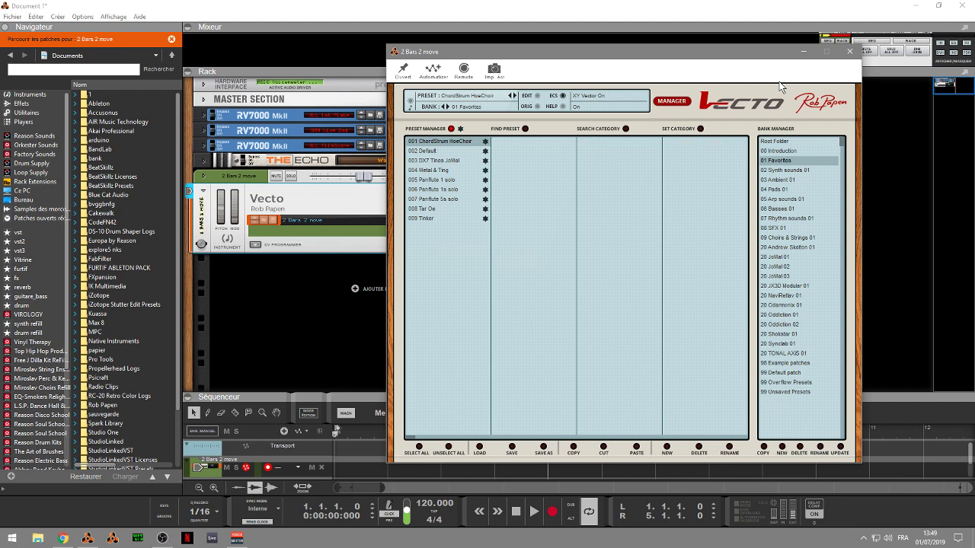
{"action": "left_click", "coordinate": [439, 160]}
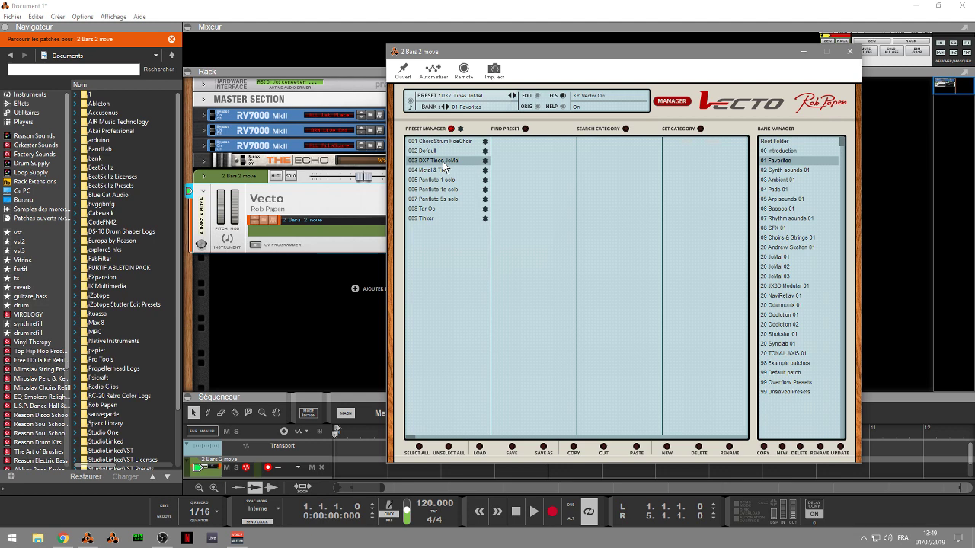
{"action": "left_click", "coordinate": [434, 170]}
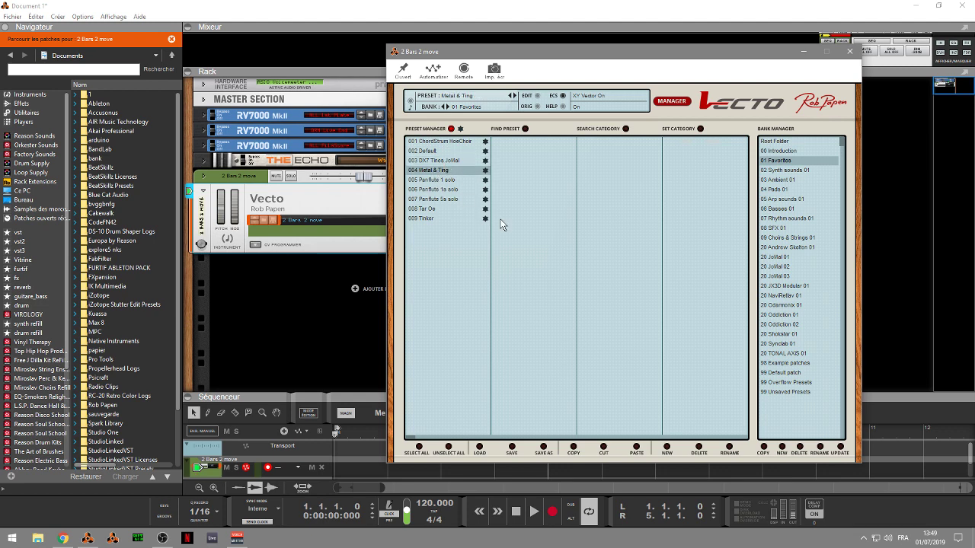
{"action": "left_click", "coordinate": [428, 181]}
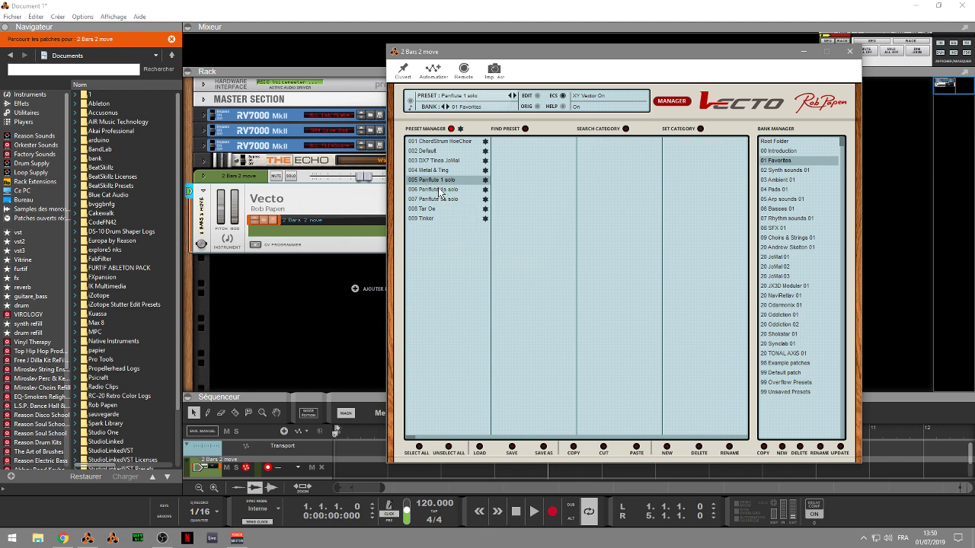
{"action": "left_click", "coordinate": [436, 191]}
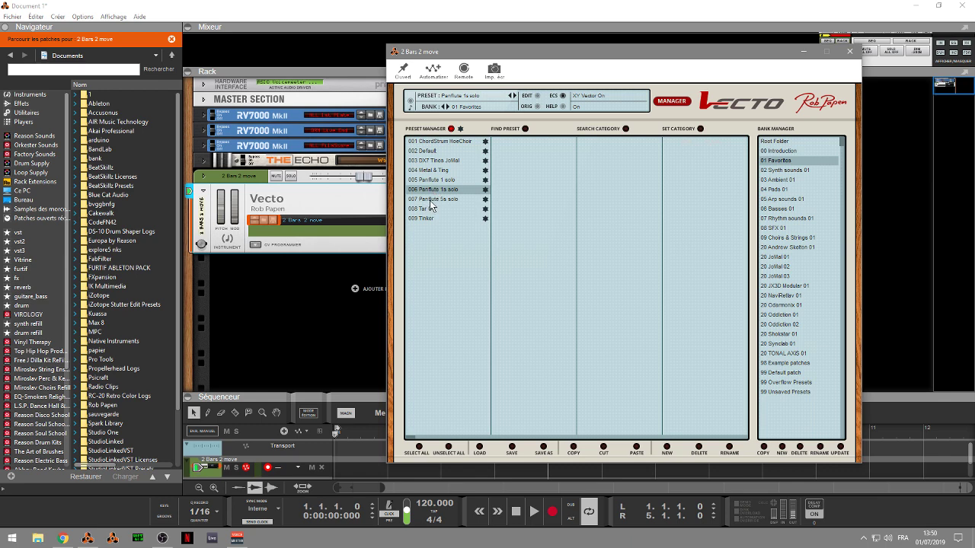
{"action": "left_click", "coordinate": [431, 200]}
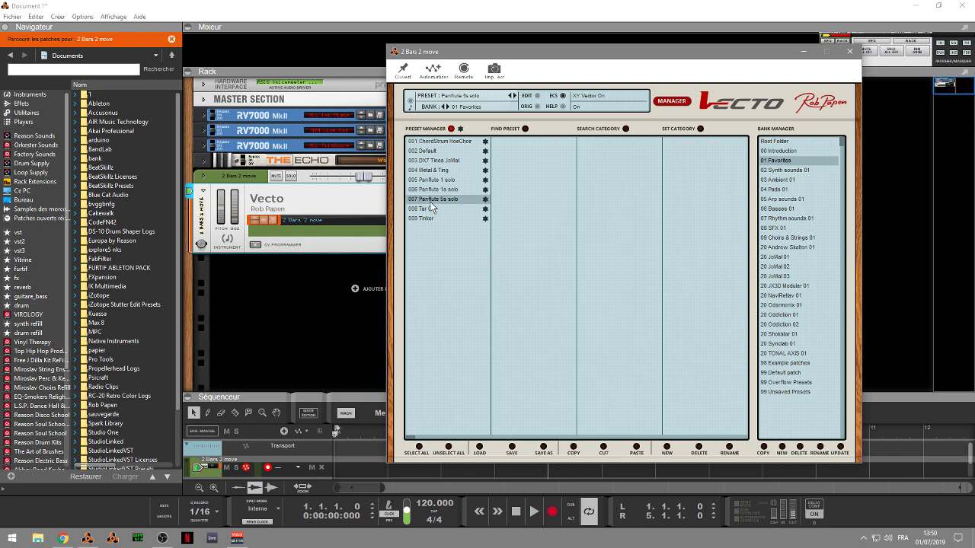
{"action": "left_click", "coordinate": [428, 210]}
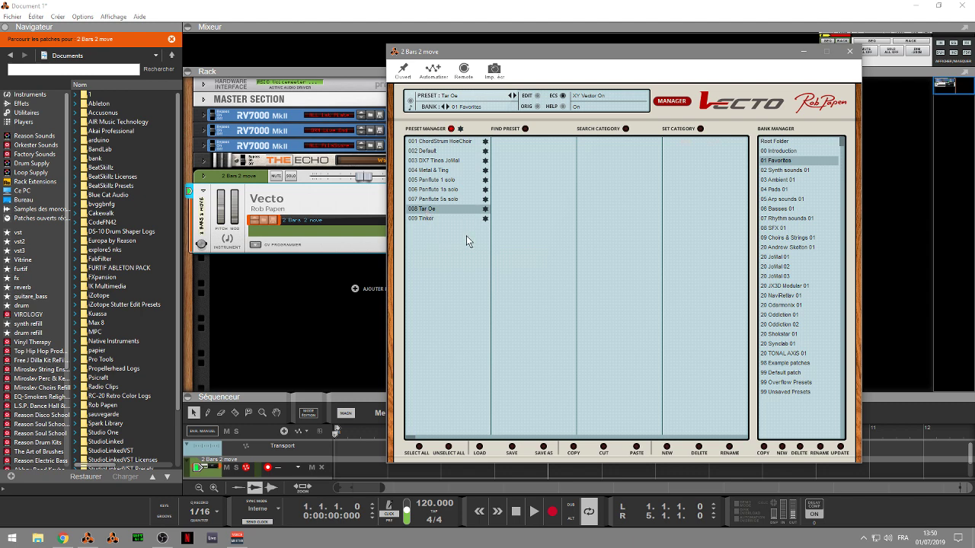
{"action": "left_click", "coordinate": [433, 220]}
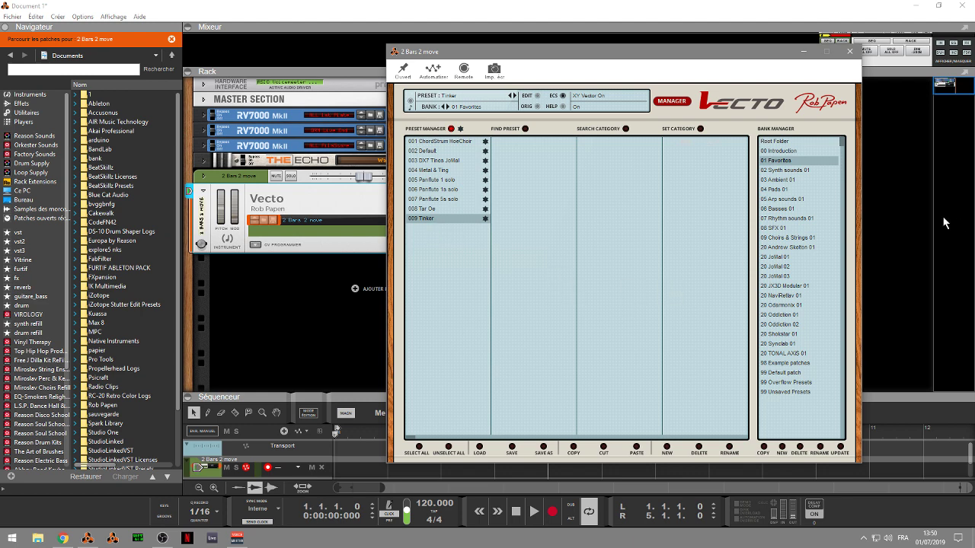
- From the 09 Choirs & Strings 01 bank, audition Big Strings&Choir 2, ChordStrum Hoe-Ting, Strings da Vecto I, SynVox Two Church and Vox Ooh 2 Church
{"action": "left_click", "coordinate": [787, 237]}
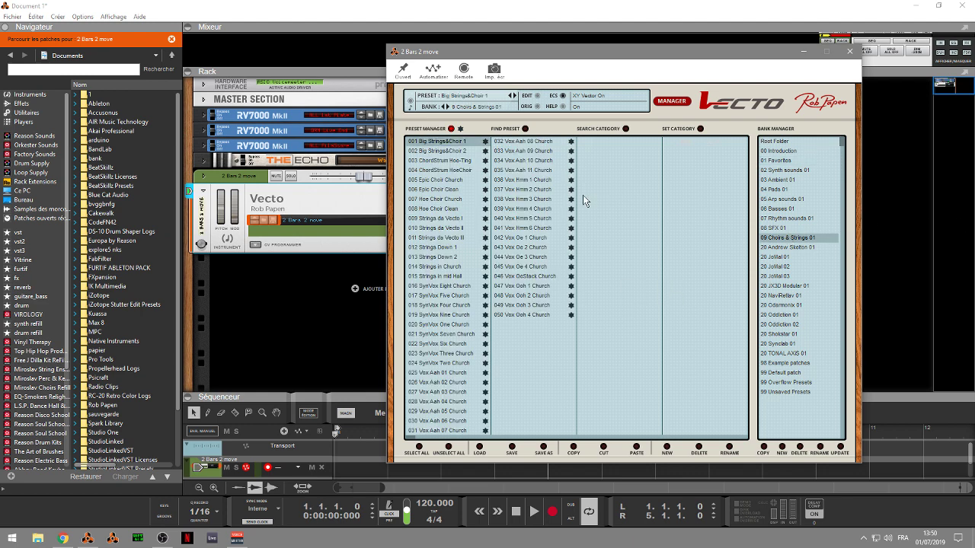
{"action": "left_click", "coordinate": [435, 153]}
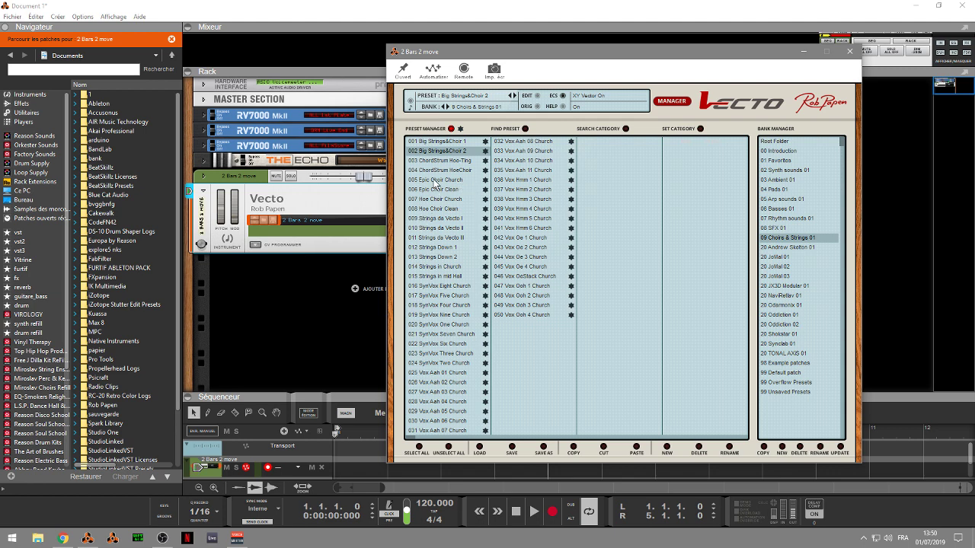
{"action": "left_click", "coordinate": [441, 161]}
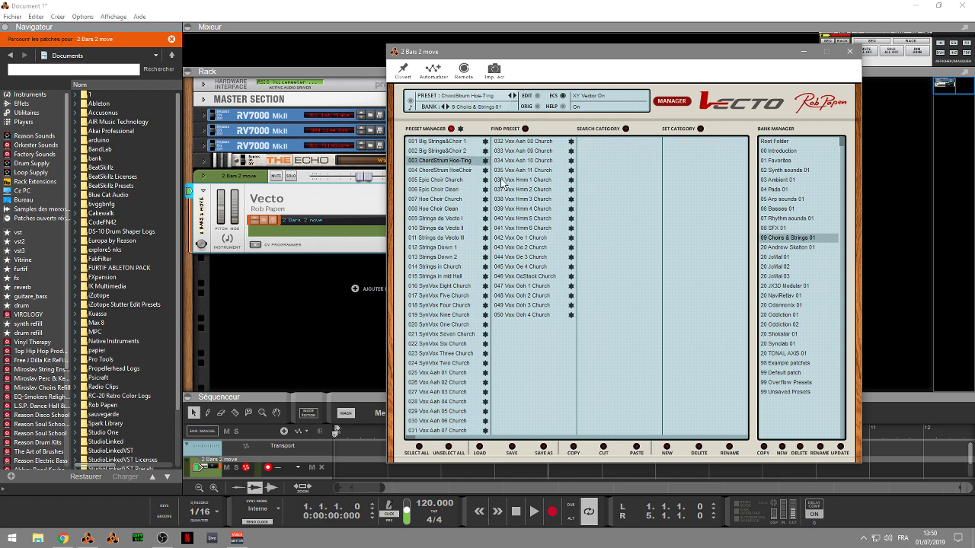
{"action": "left_click", "coordinate": [446, 219]}
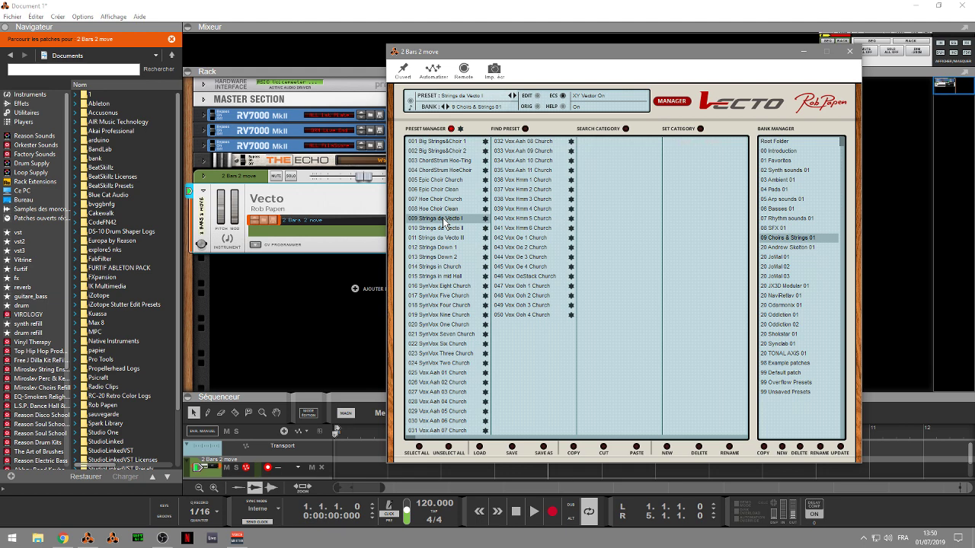
{"action": "left_click", "coordinate": [436, 364]}
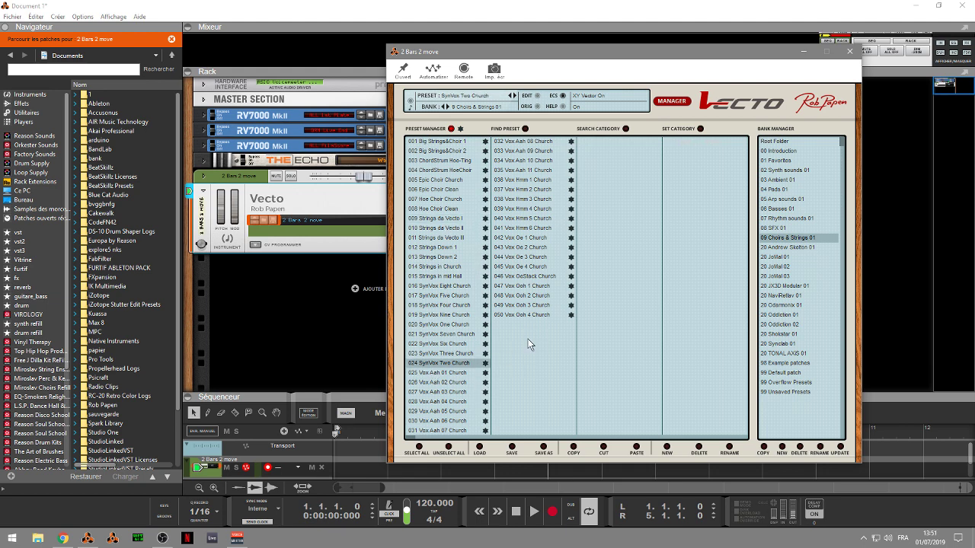
{"action": "left_click", "coordinate": [517, 300]}
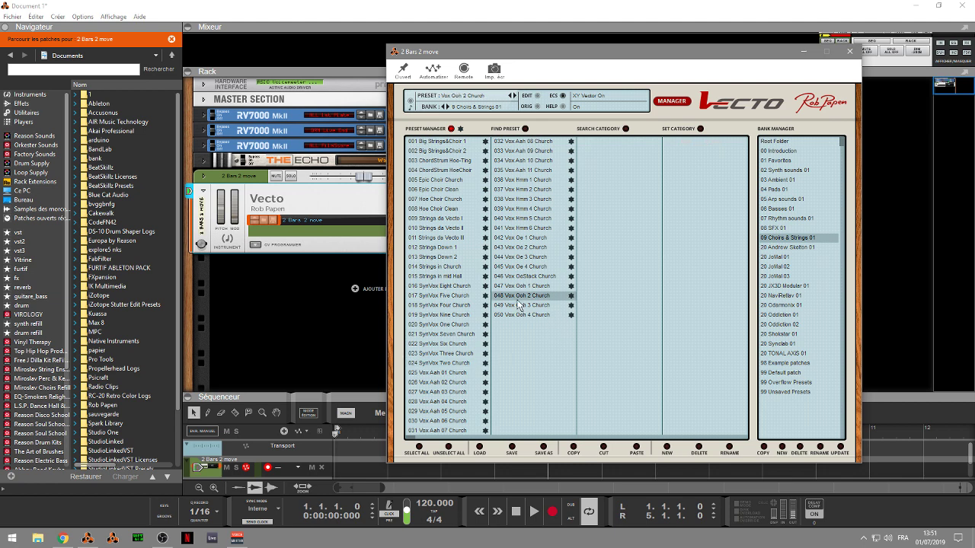
- Audition Vox Hmm 2 Church, Vox Aah 10 Church and SynVox One, Nine and Five Church, and finish with Strings in Church loaded
{"action": "left_click", "coordinate": [513, 190]}
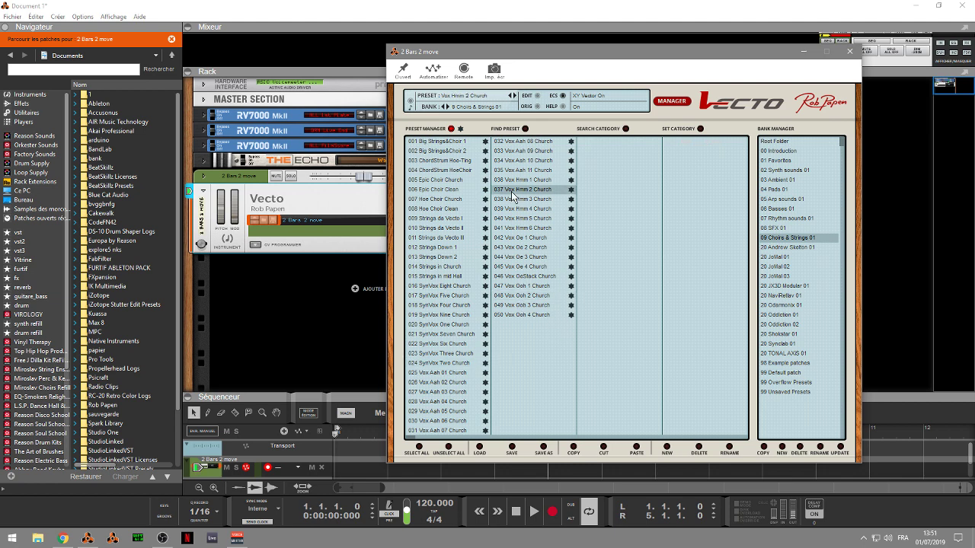
{"action": "left_click", "coordinate": [524, 161]}
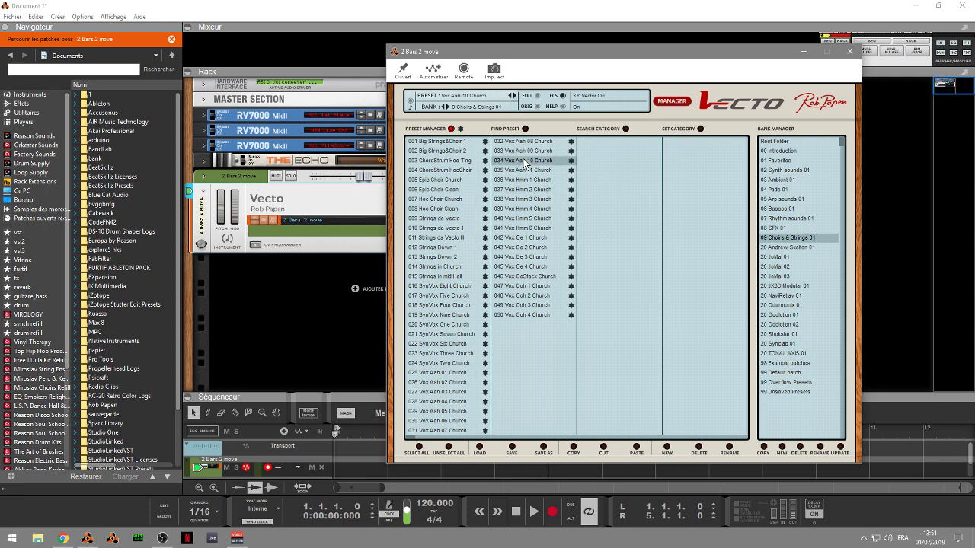
{"action": "left_click", "coordinate": [428, 326]}
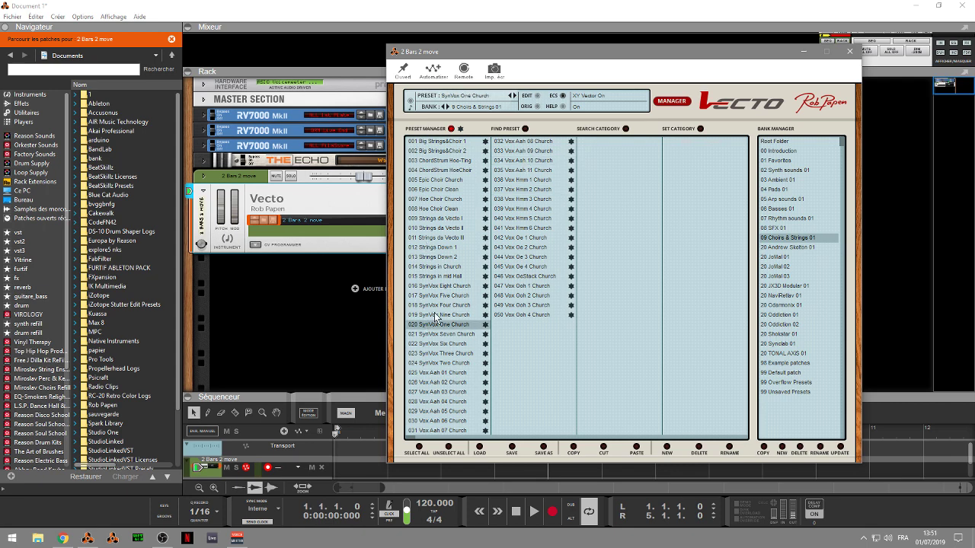
{"action": "left_click", "coordinate": [436, 317]}
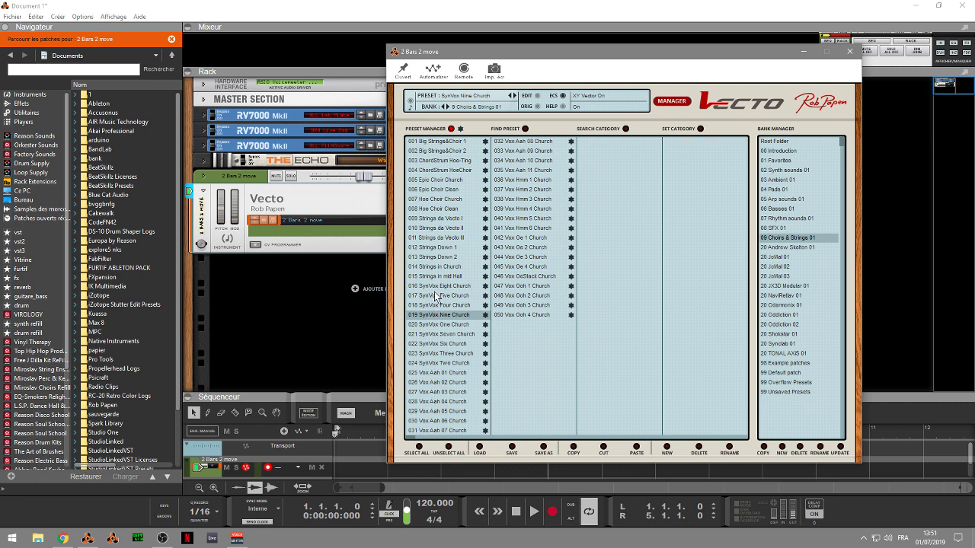
{"action": "left_click", "coordinate": [437, 297]}
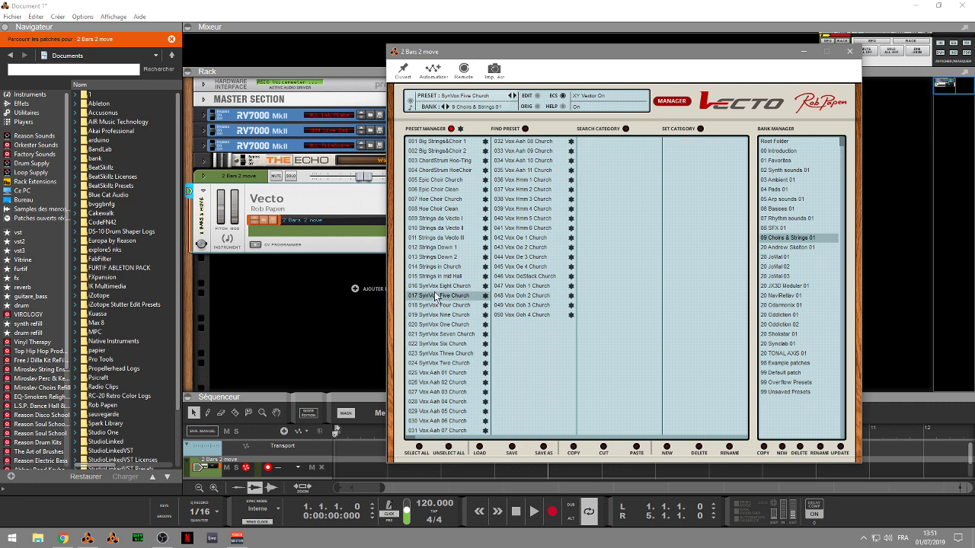
{"action": "left_click", "coordinate": [438, 267]}
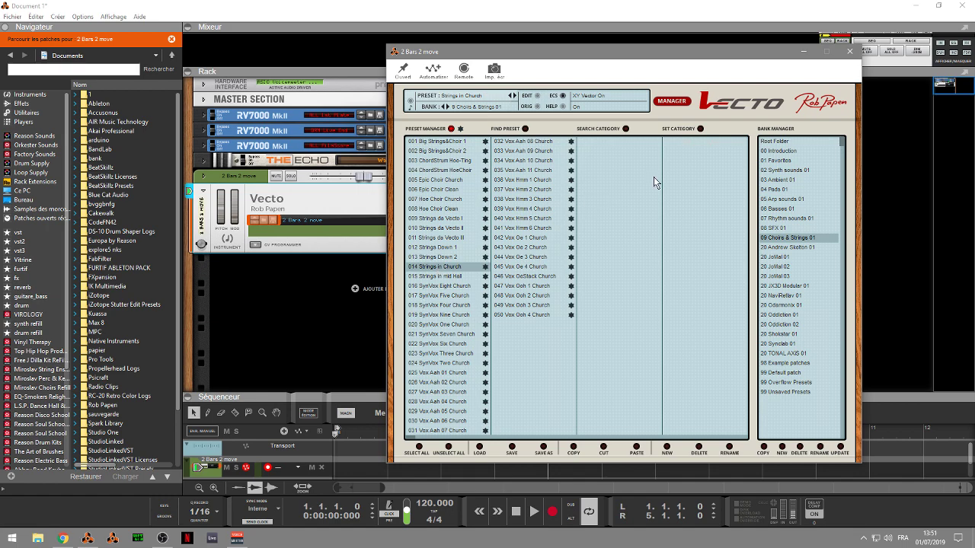
- Return to Vecto's main synth screen and move the vector pad's point from the centre towards the oscillator 4 corner
{"action": "left_click", "coordinate": [674, 104]}
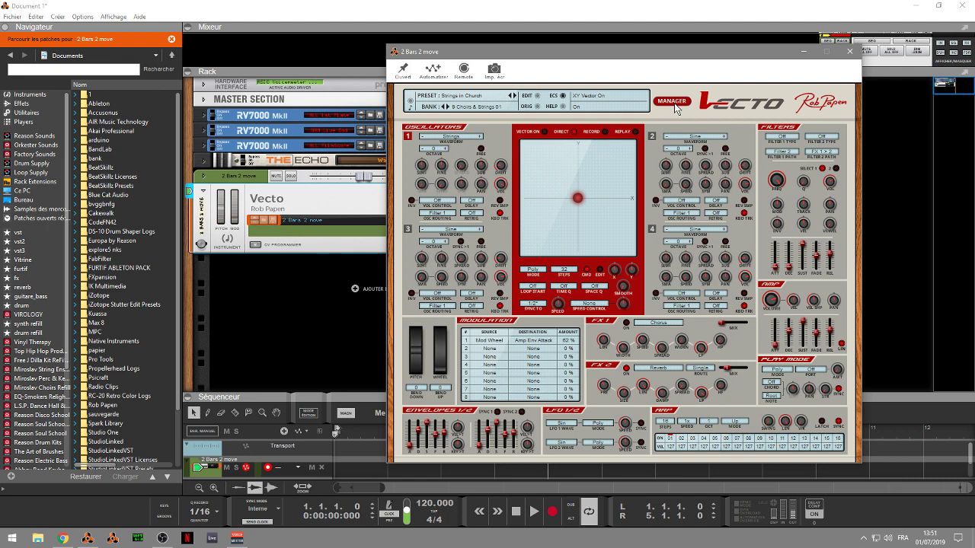
{"action": "left_click_drag", "start_coordinate": [579, 197], "coordinate": [630, 246]}
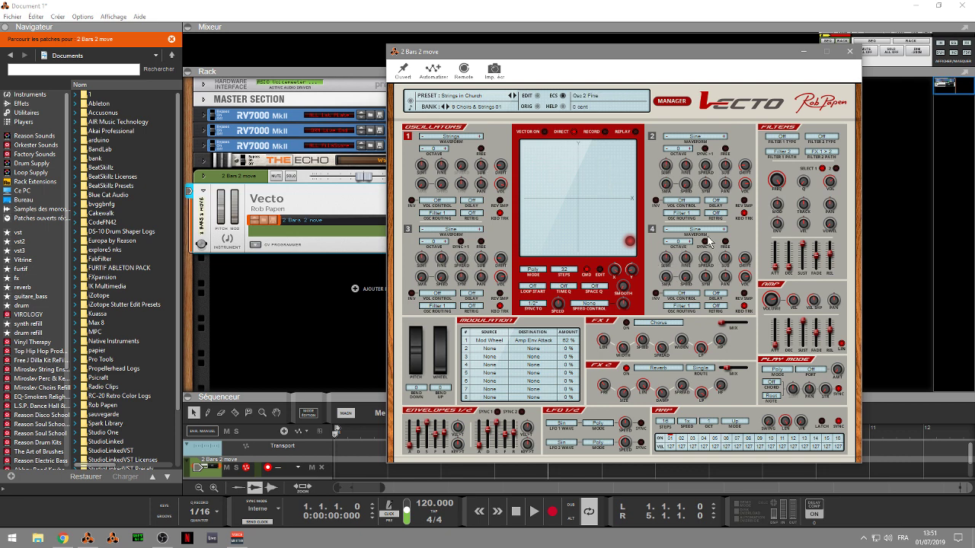
- Look through oscillator 2's waveform categories, including Samples 1, Percussive Samples and FX Samples, and the effect types offered for FX 1
{"action": "left_click", "coordinate": [705, 138]}
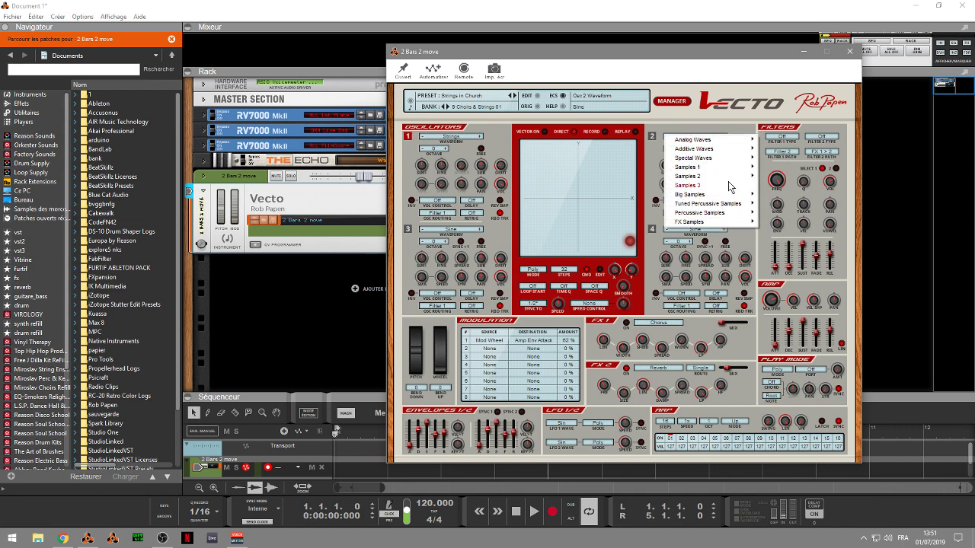
{"action": "mouse_move", "coordinate": [726, 141]}
{"action": "mouse_move", "coordinate": [718, 161]}
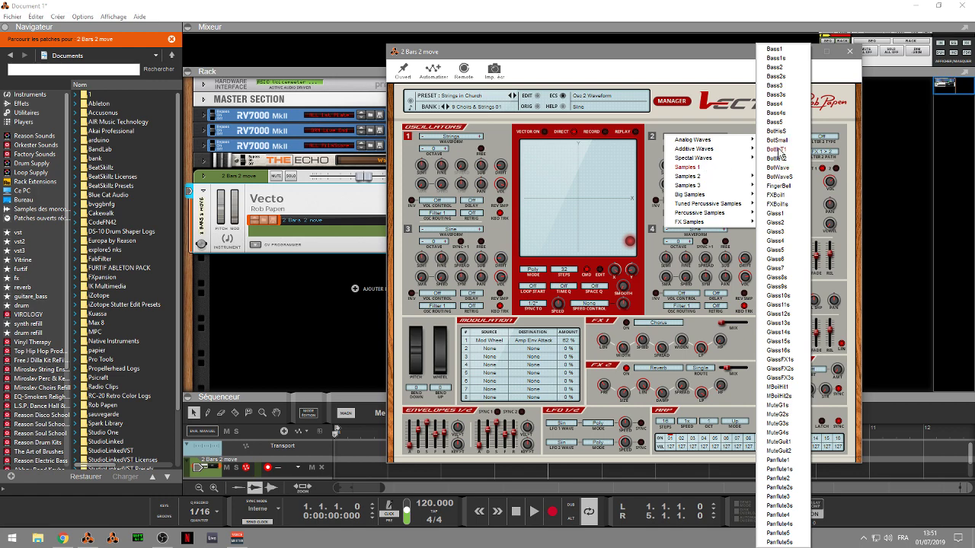
{"action": "mouse_move", "coordinate": [739, 186]}
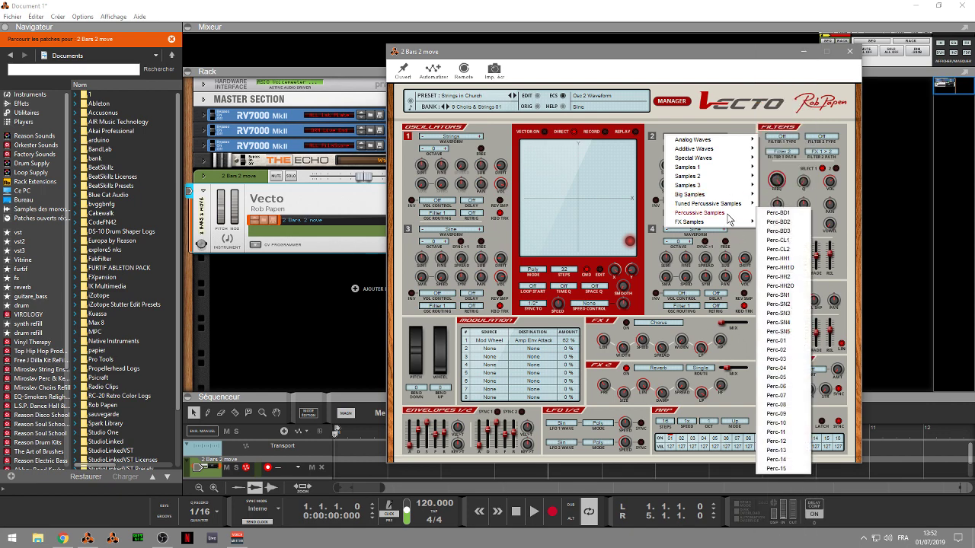
{"action": "mouse_move", "coordinate": [737, 219]}
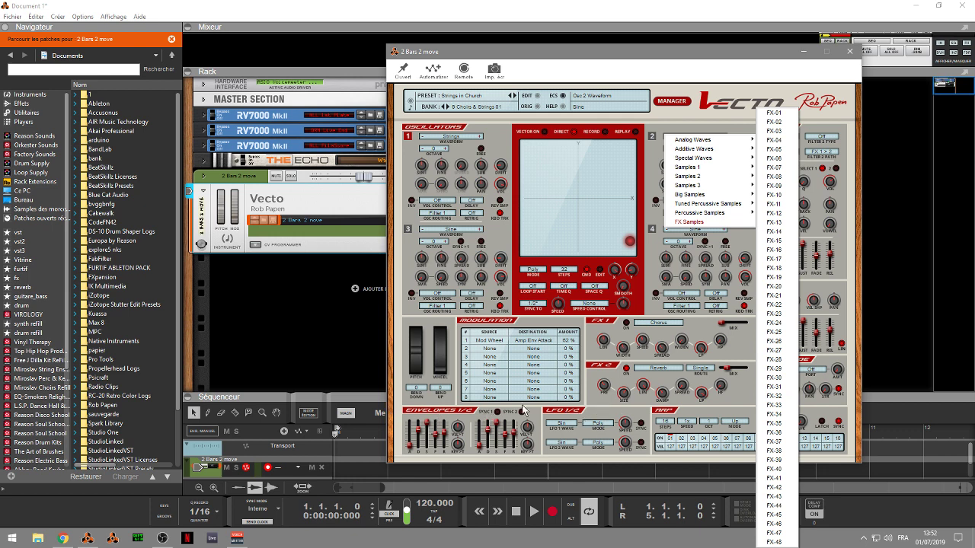
{"action": "left_click", "coordinate": [655, 324]}
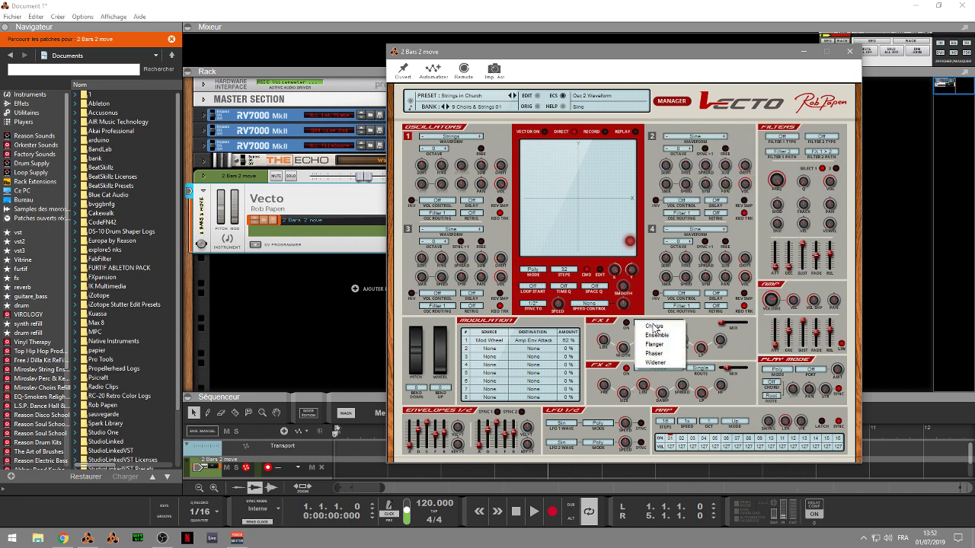
{"action": "left_click", "coordinate": [675, 390]}
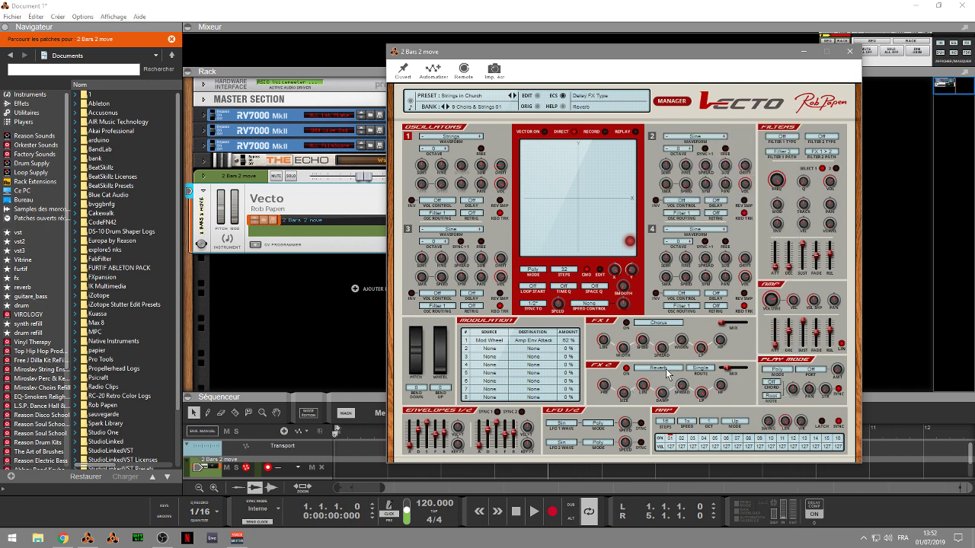
- Check the effect types offered for Vecto's FX 2 and set the play mode to Arp
{"action": "left_click", "coordinate": [668, 373]}
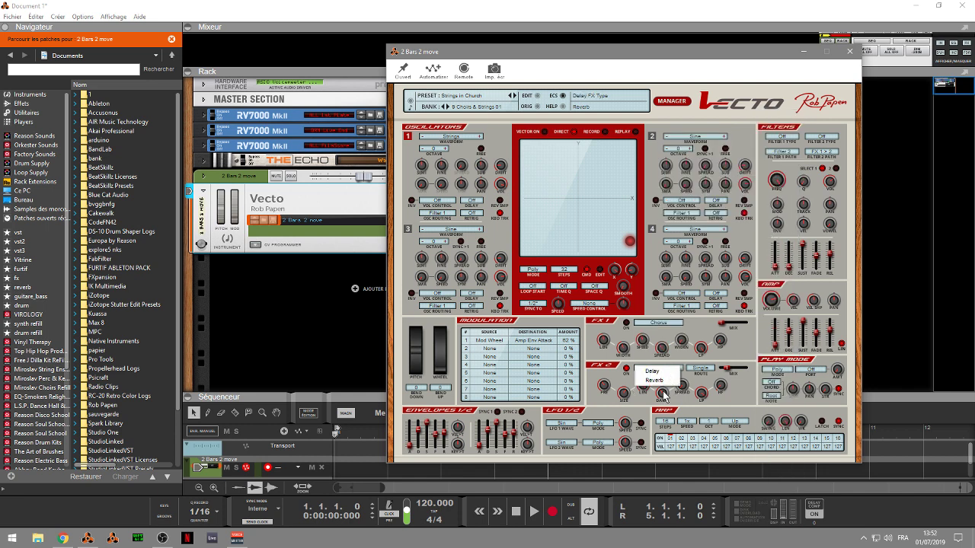
{"action": "left_click", "coordinate": [746, 391]}
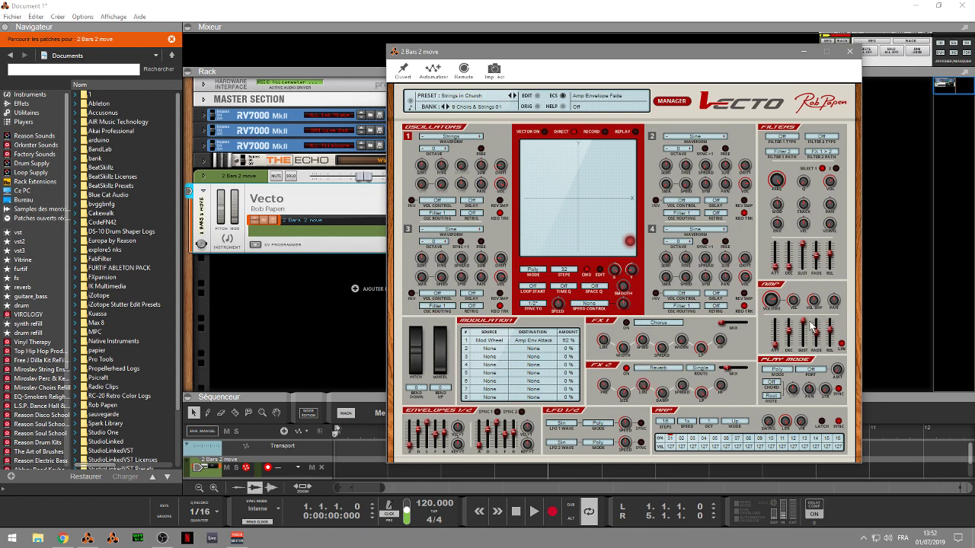
{"action": "left_click", "coordinate": [782, 371]}
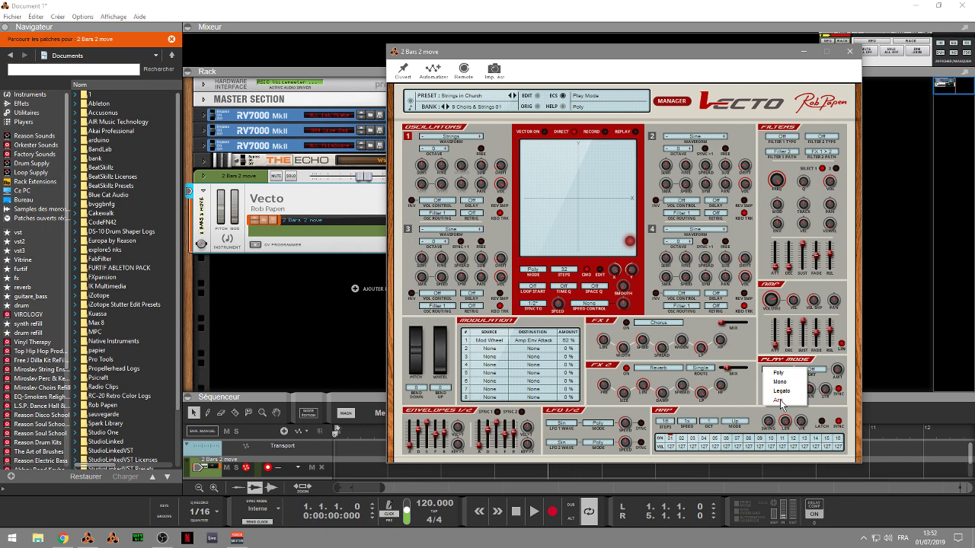
{"action": "left_click", "coordinate": [779, 402]}
- Check the portamento modes, then set the play mode section's chord to 5 notes and its chord note to 4
{"action": "left_click", "coordinate": [811, 371]}
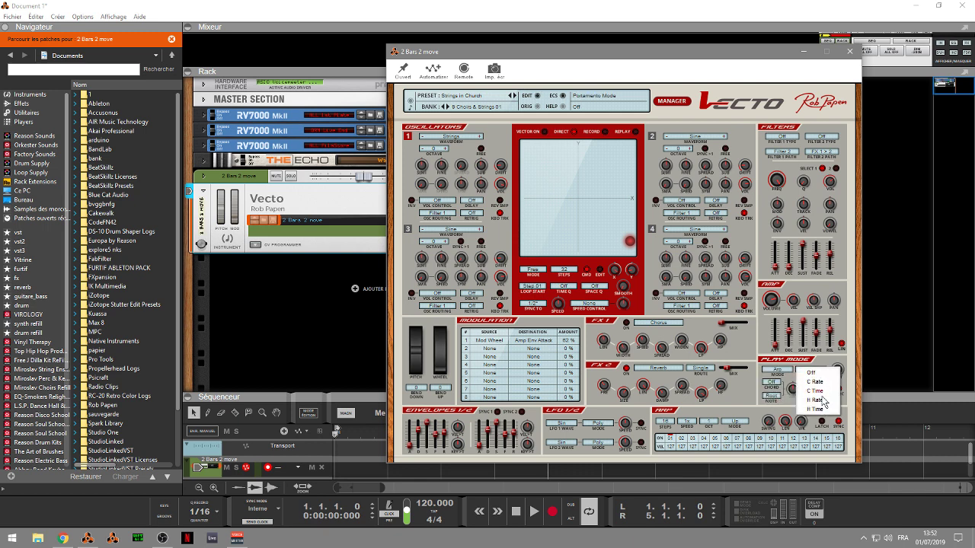
{"action": "left_click", "coordinate": [769, 383]}
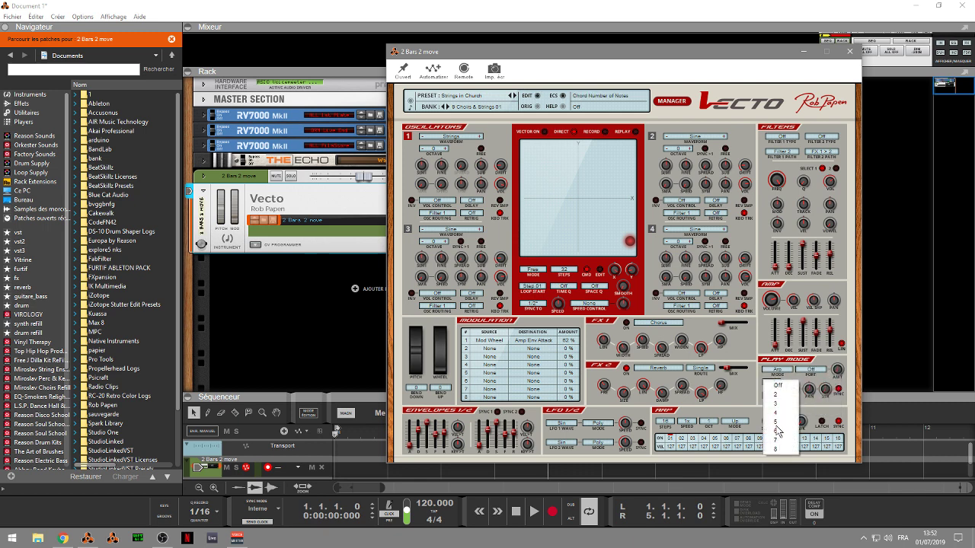
{"action": "left_click", "coordinate": [776, 421]}
{"action": "left_click", "coordinate": [771, 383]}
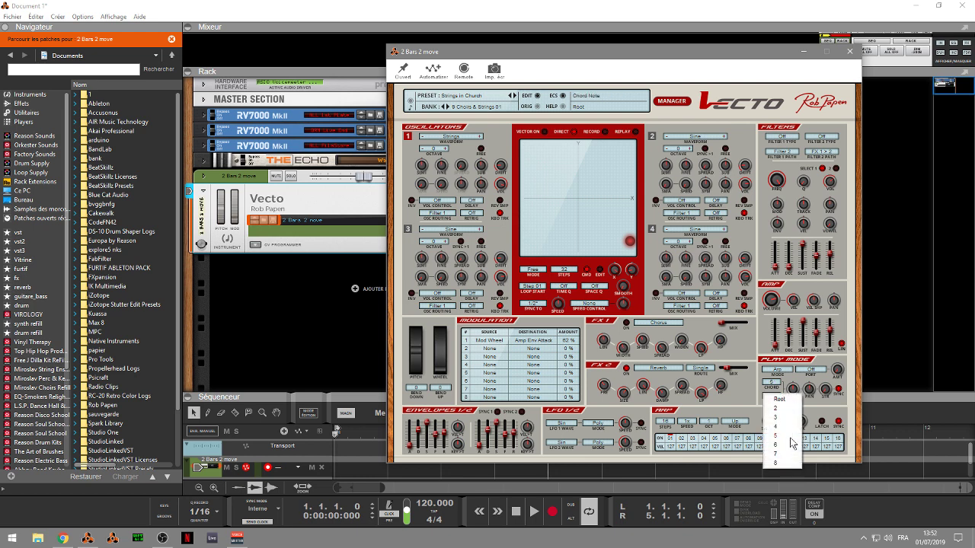
{"action": "left_click", "coordinate": [780, 427]}
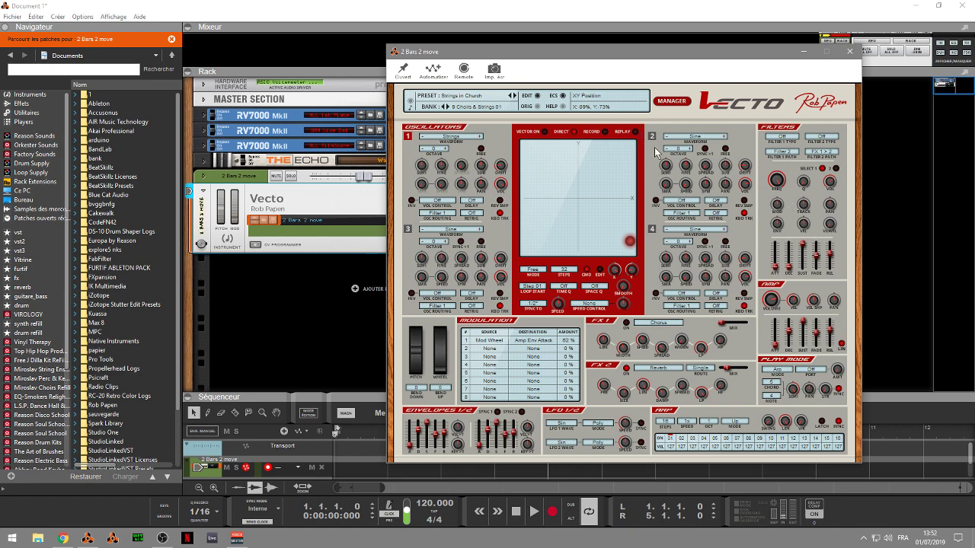
- Find Vecto Instrument among Rob Papen's instruments in the browser and add it to the rack below the existing Vecto plugin
{"action": "left_click", "coordinate": [35, 95]}
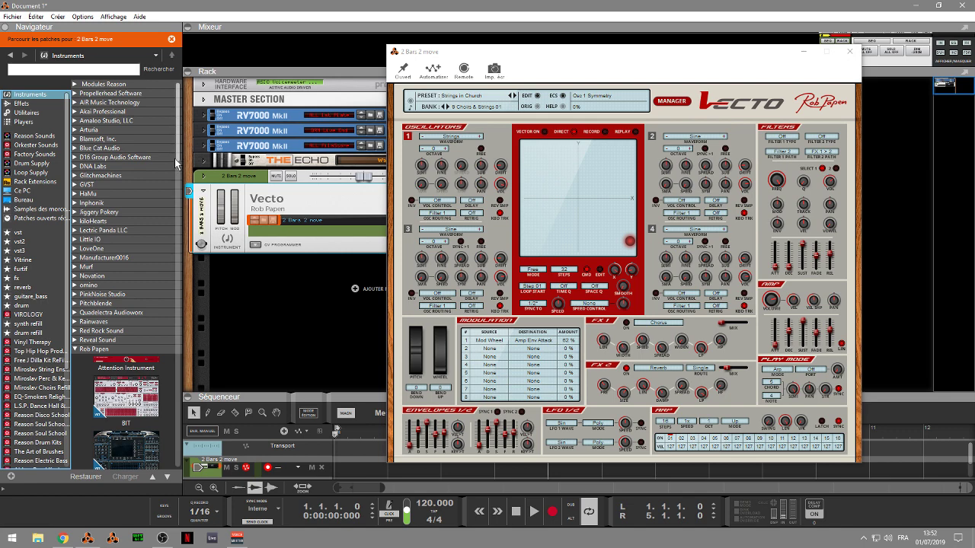
{"action": "left_click_drag", "start_coordinate": [175, 158], "coordinate": [215, 336]}
{"action": "left_click", "coordinate": [86, 427]}
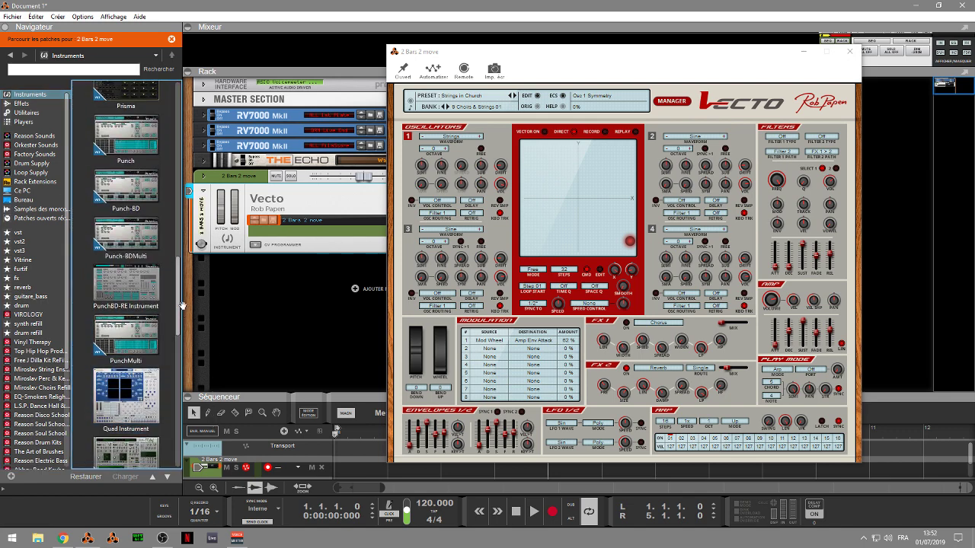
{"action": "left_click_drag", "start_coordinate": [179, 307], "coordinate": [191, 475]}
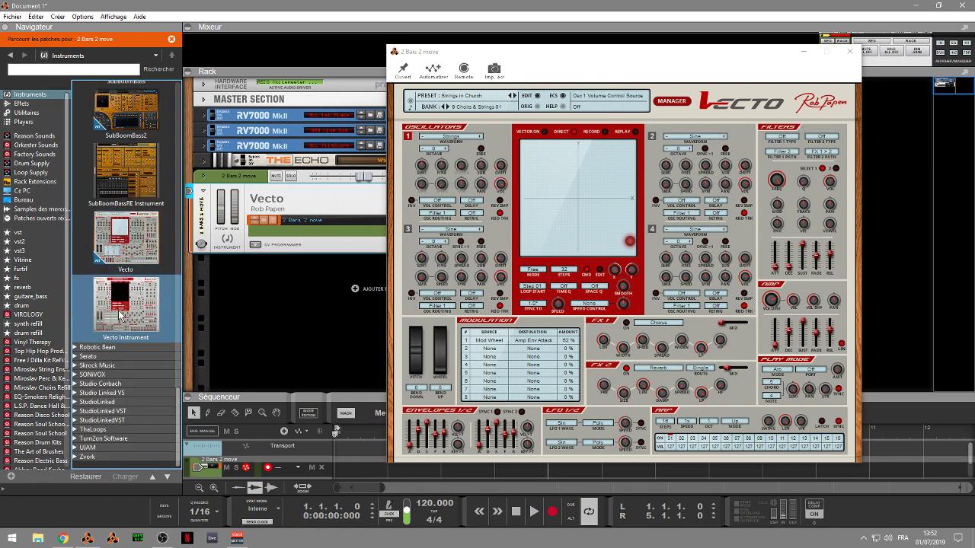
{"action": "left_click_drag", "start_coordinate": [120, 314], "coordinate": [253, 328]}
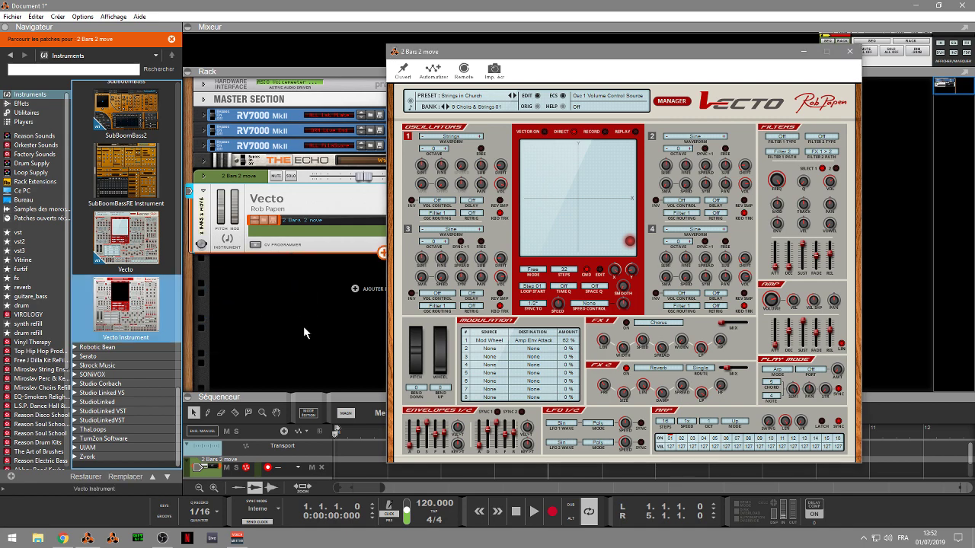
{"action": "left_click_drag", "start_coordinate": [195, 396], "coordinate": [191, 402]}
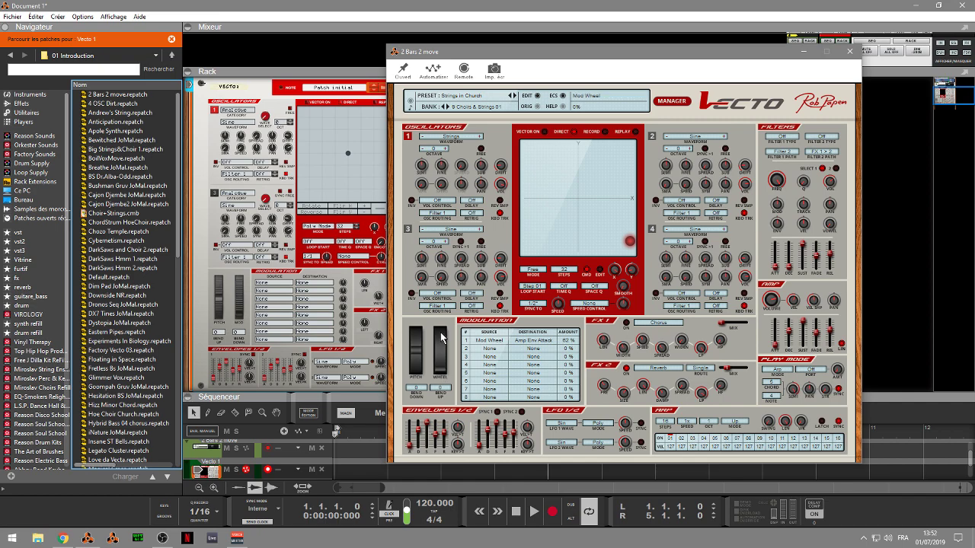
- Hide the browser and place the Vecto plugin window beside the Vecto rack extension so both interfaces can be compared
{"action": "left_click_drag", "start_coordinate": [583, 54], "coordinate": [773, 48]}
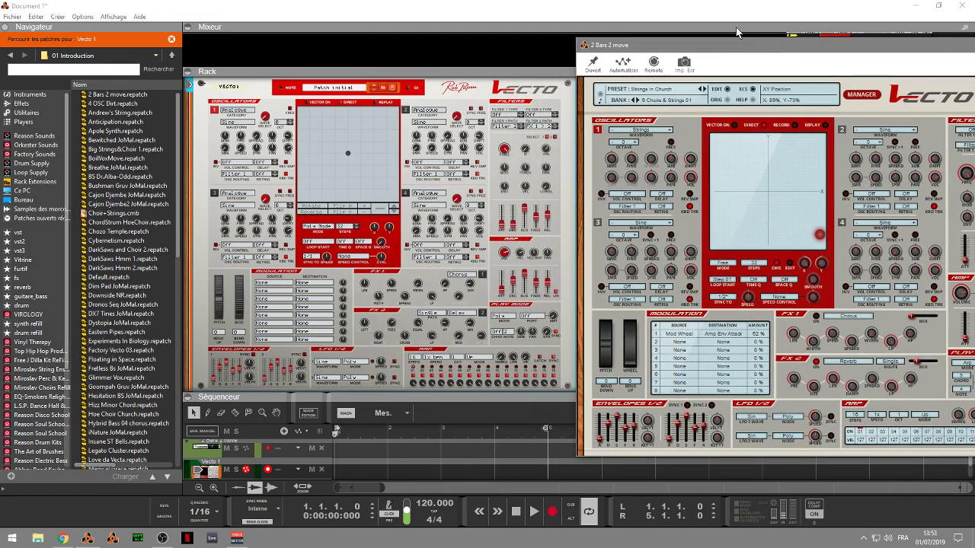
{"action": "left_click", "coordinate": [7, 27]}
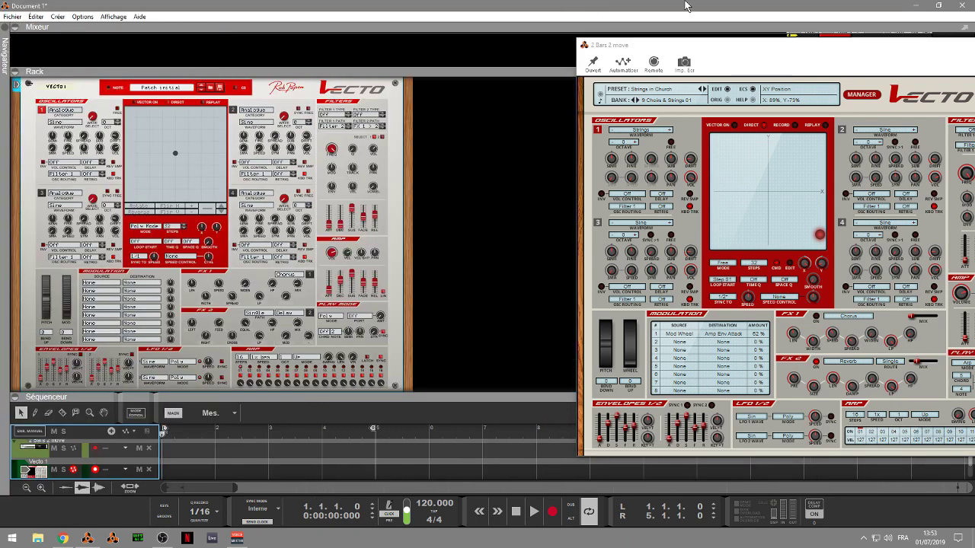
{"action": "left_click_drag", "start_coordinate": [811, 44], "coordinate": [661, 57]}
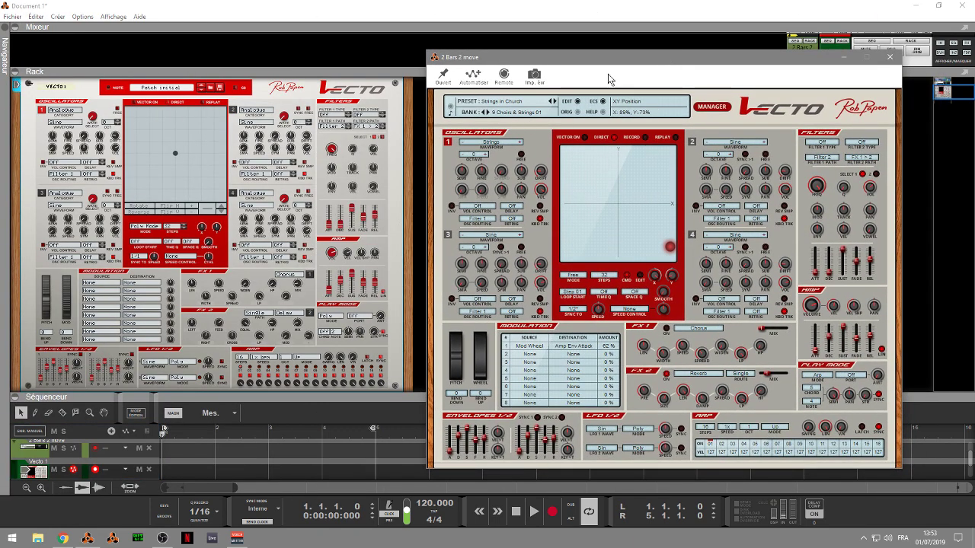
- View the Vecto plugin's preset manager with its banks, return to the synth screen and close the plugin window
{"action": "left_click", "coordinate": [714, 106]}
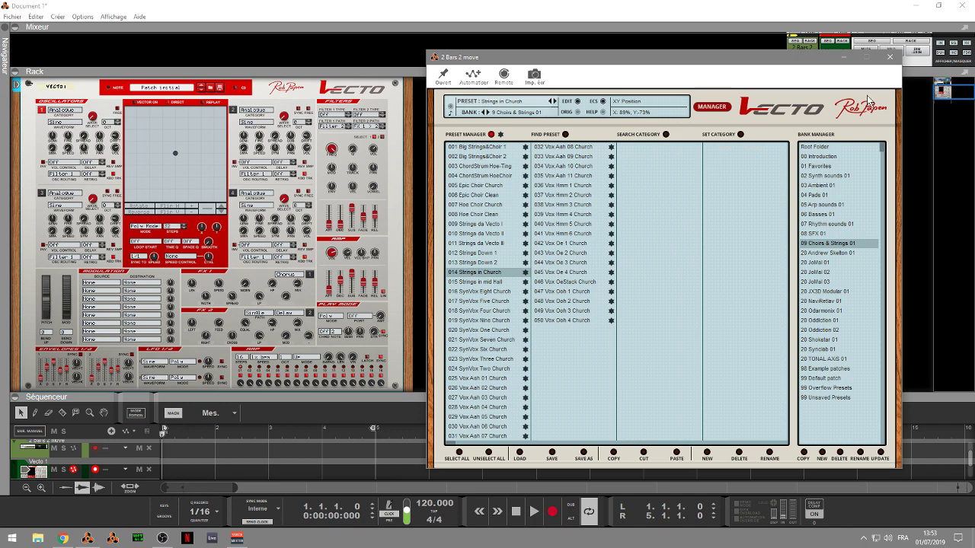
{"action": "left_click", "coordinate": [727, 108]}
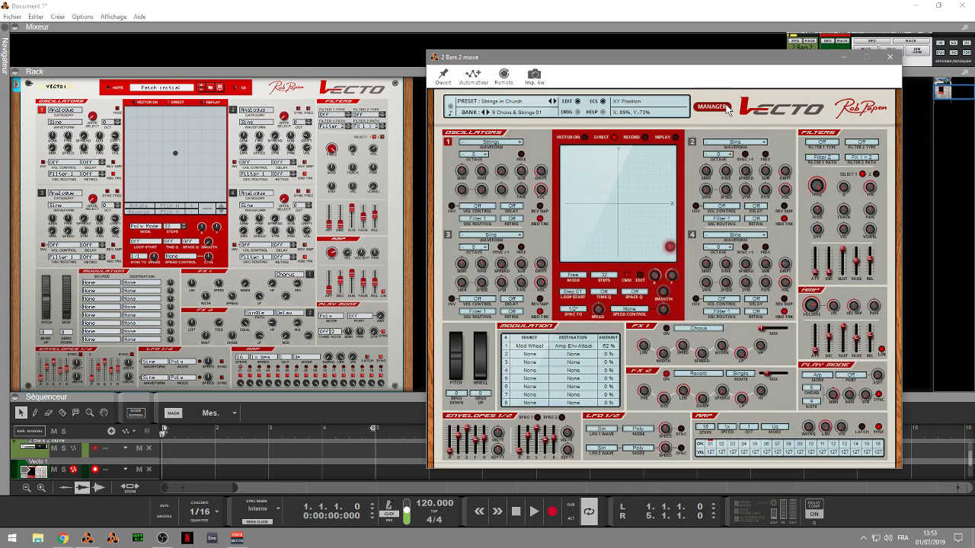
{"action": "left_click", "coordinate": [891, 57]}
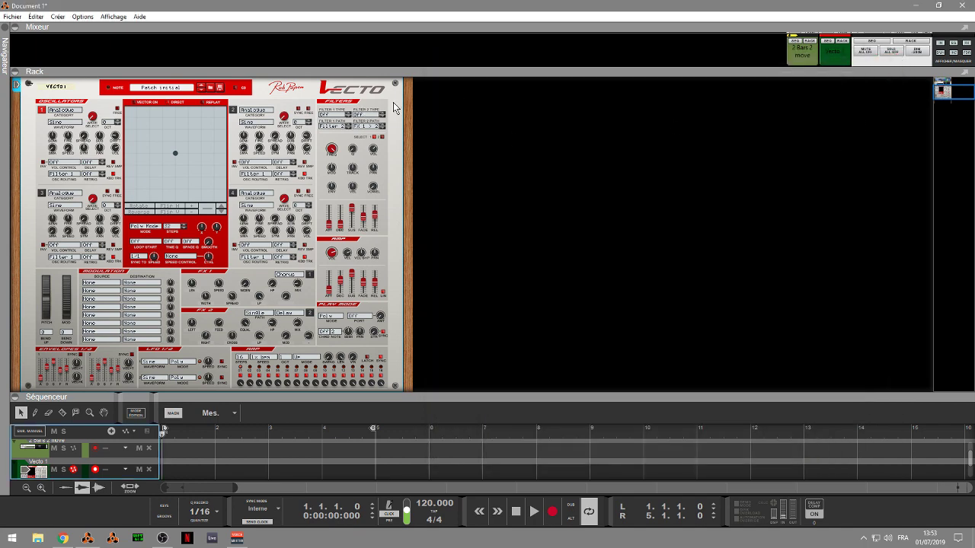
- Delete both Vecto devices from the rack, including their whole device groups
{"action": "left_click", "coordinate": [395, 106]}
{"action": "key", "text": "Delete"}
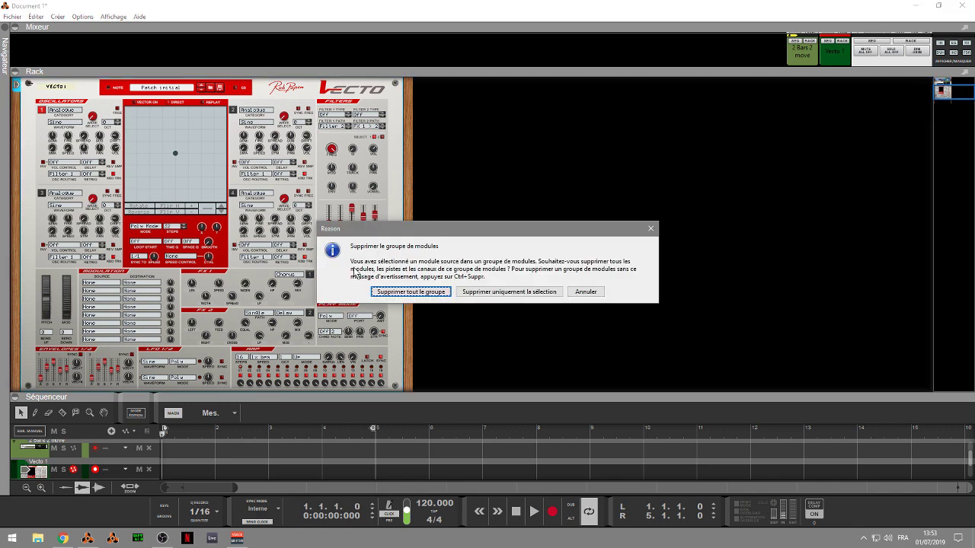
{"action": "left_click", "coordinate": [391, 294]}
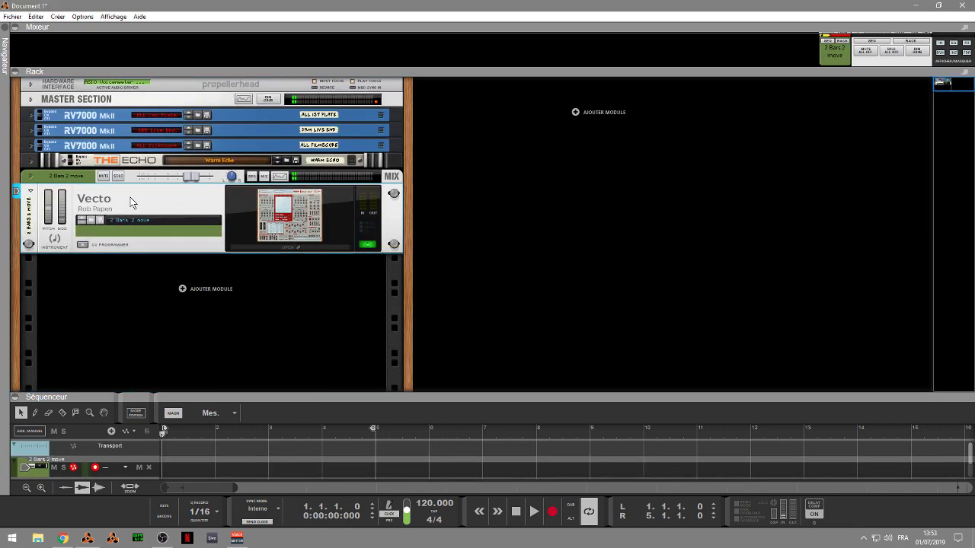
- Open the recent song papen trap.reason and minimise its window to get back to Document 1
{"action": "left_click", "coordinate": [13, 16]}
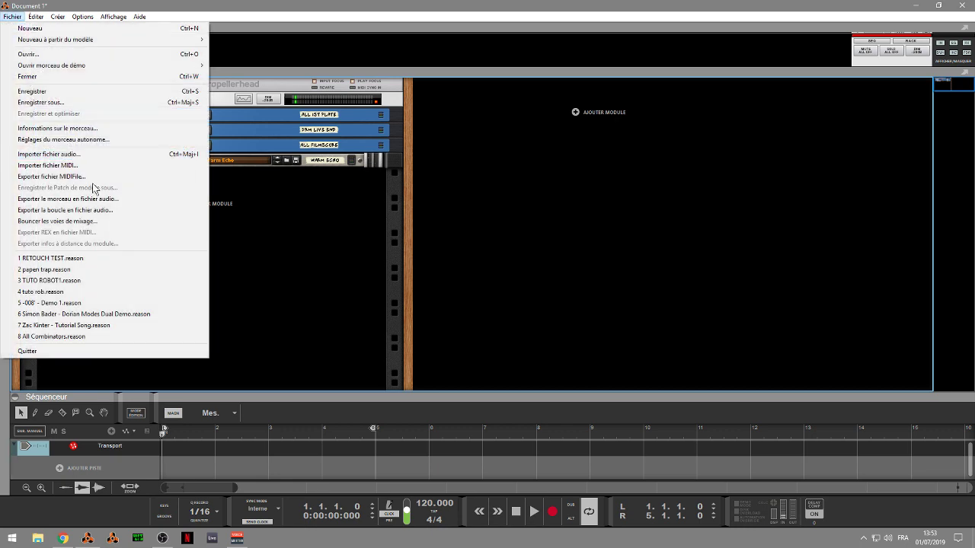
{"action": "left_click", "coordinate": [88, 272]}
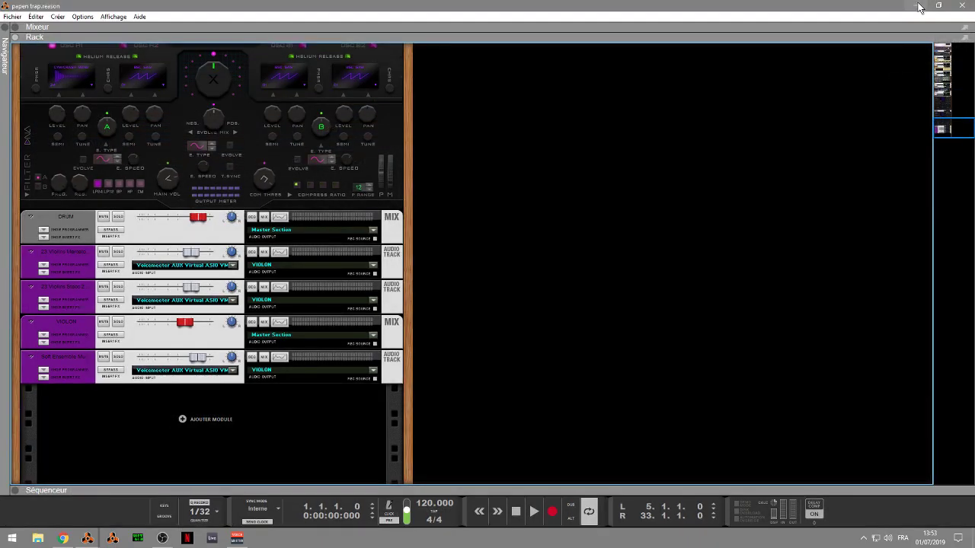
{"action": "left_click", "coordinate": [962, 6]}
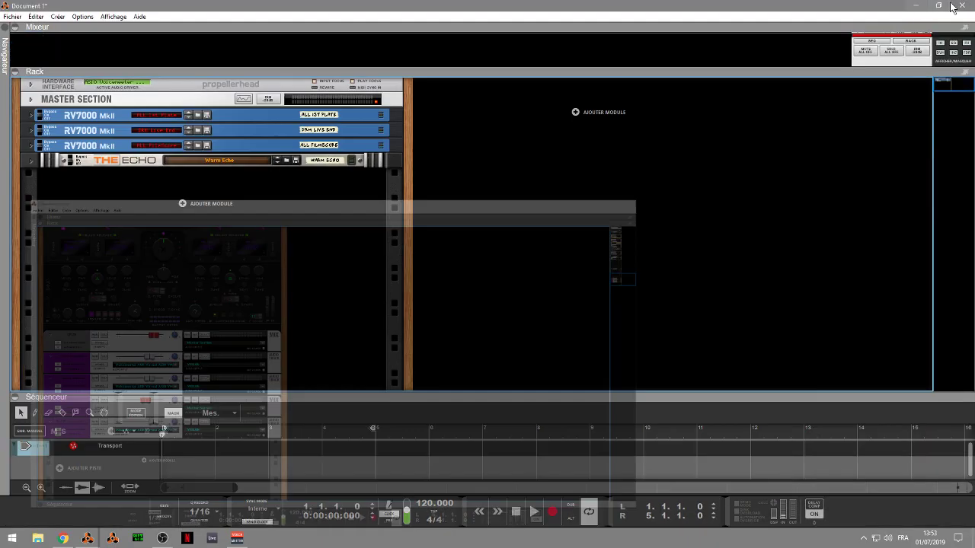
- Close Document 1 without saving its changes, leaving the papen trap.reason song open
{"action": "left_click", "coordinate": [962, 6]}
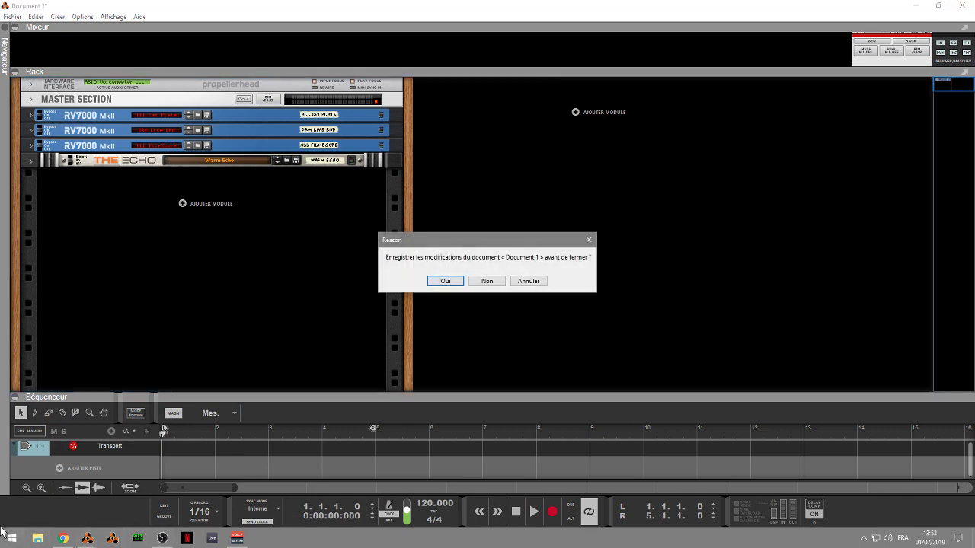
{"action": "left_click", "coordinate": [87, 538]}
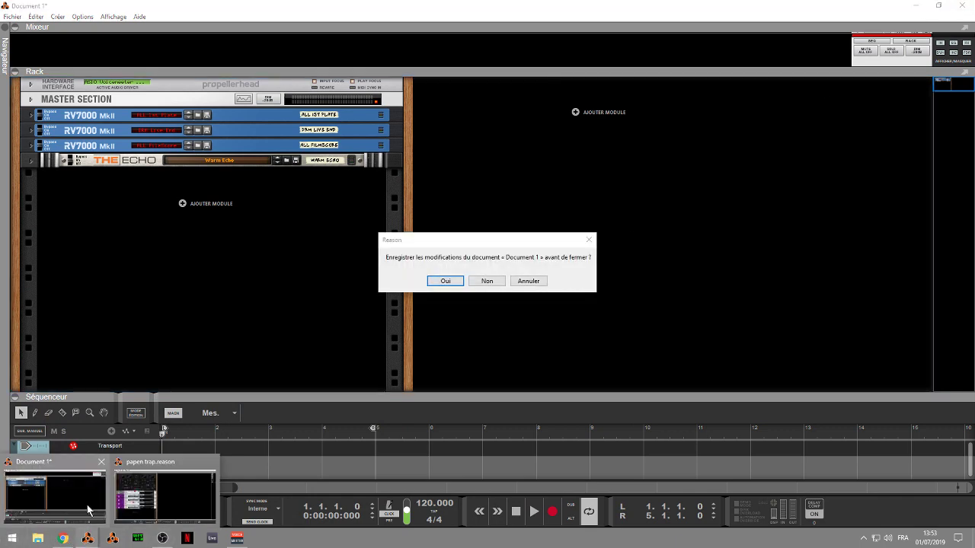
{"action": "left_click", "coordinate": [149, 473]}
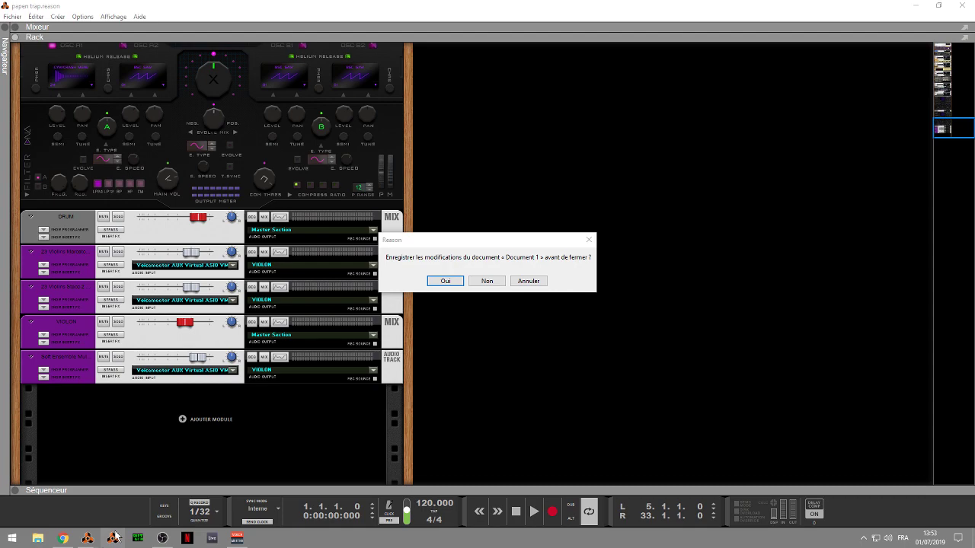
{"action": "left_click", "coordinate": [66, 540]}
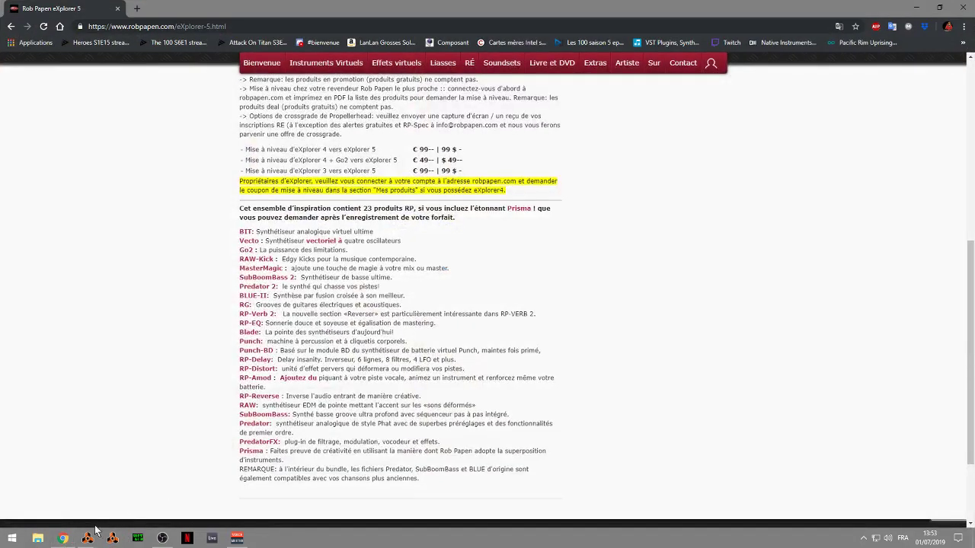
{"action": "left_click", "coordinate": [70, 540]}
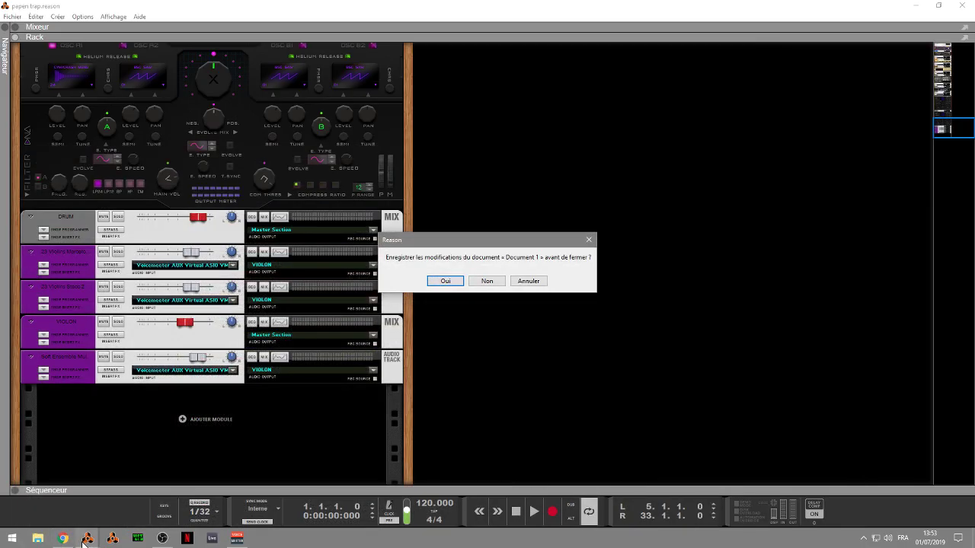
{"action": "mouse_move", "coordinate": [84, 540]}
{"action": "left_click", "coordinate": [58, 468]}
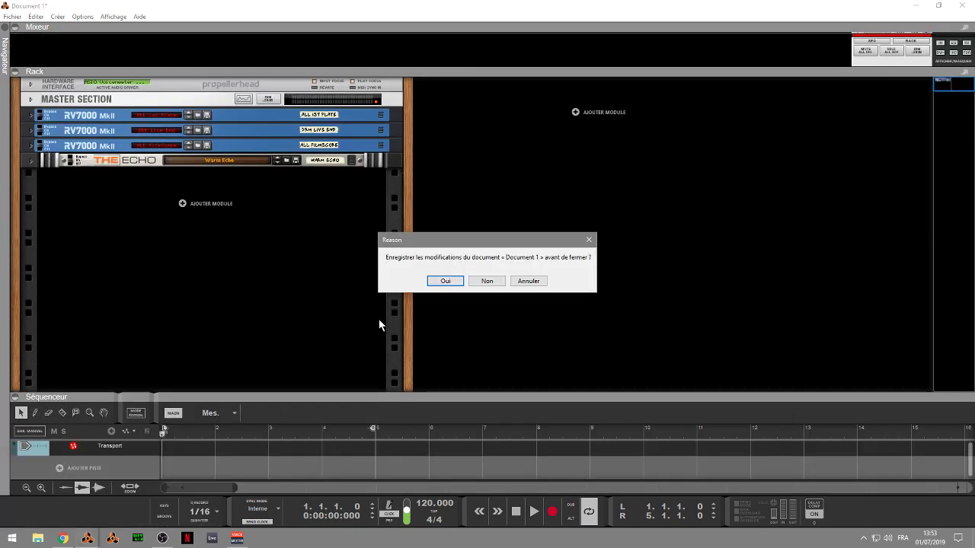
{"action": "left_click", "coordinate": [487, 281]}
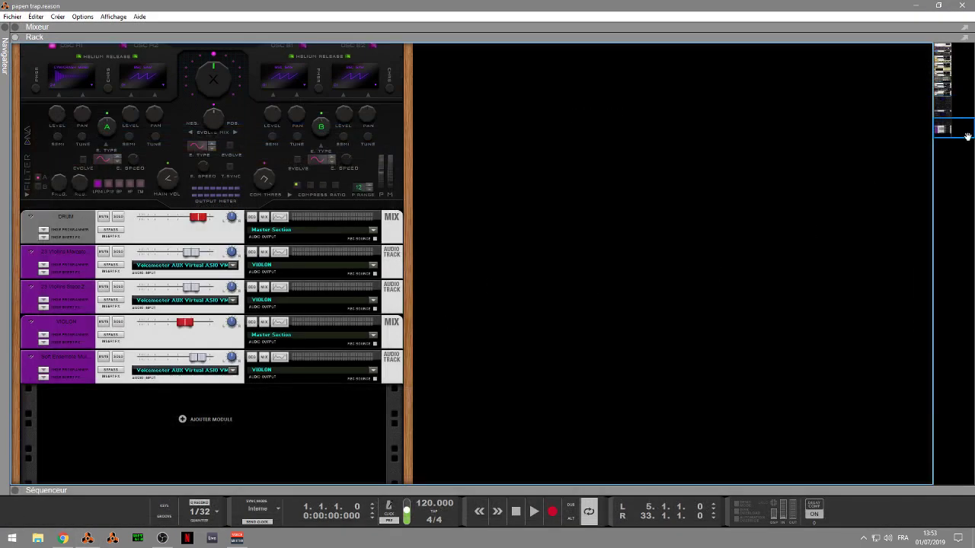
- View the plugin windows of the first BIT, Go2 and the second BIT synth in the rack one after another
{"action": "left_click_drag", "start_coordinate": [967, 136], "coordinate": [962, 66]}
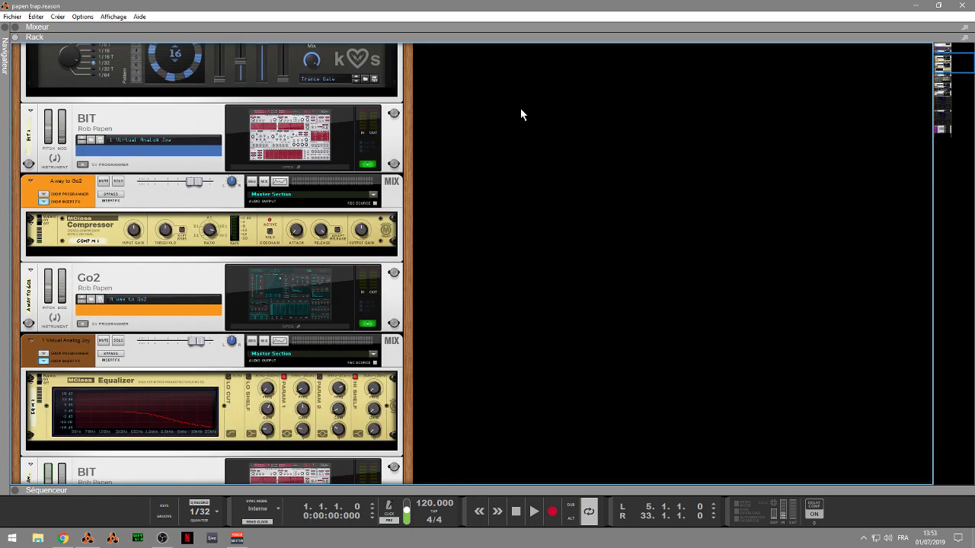
{"action": "left_click", "coordinate": [308, 164]}
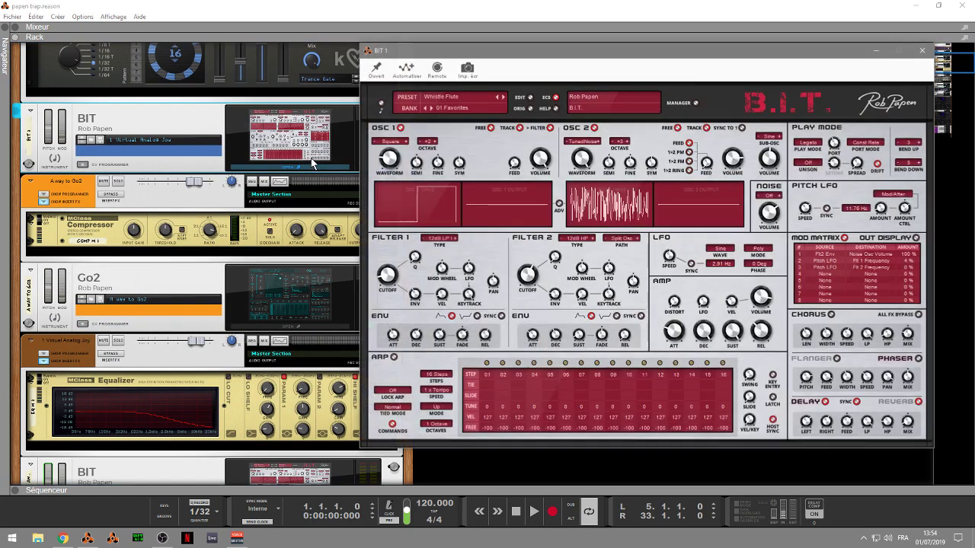
{"action": "left_click", "coordinate": [329, 325]}
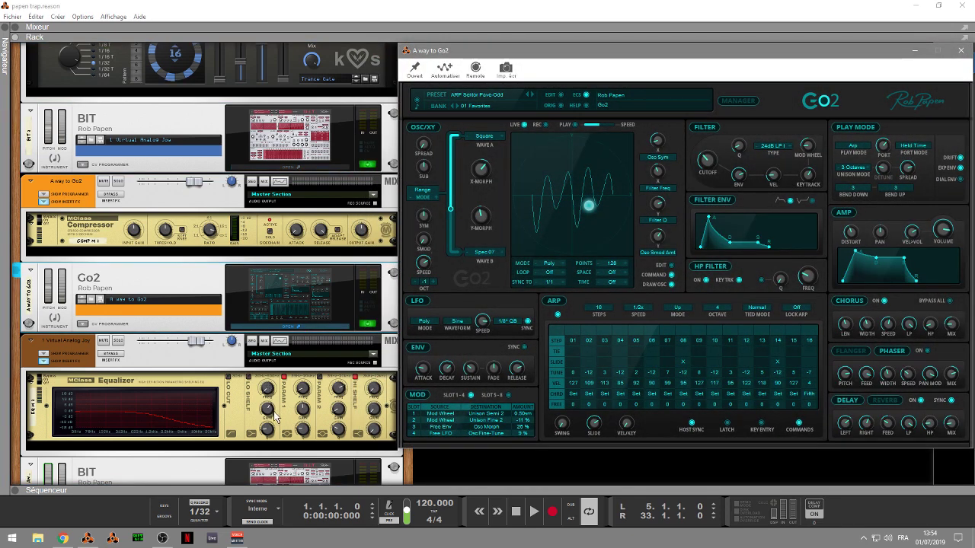
{"action": "left_click", "coordinate": [264, 476]}
{"action": "left_click", "coordinate": [265, 476]}
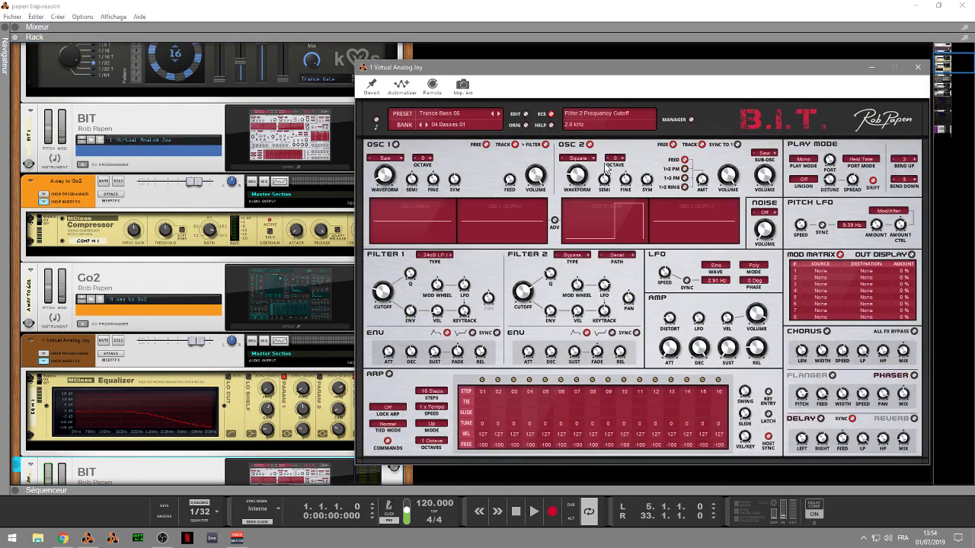
- Open the Punch-BD window beside the rack and look through the remaining devices down to the violin tracks
{"action": "left_click_drag", "start_coordinate": [932, 54], "coordinate": [965, 91]}
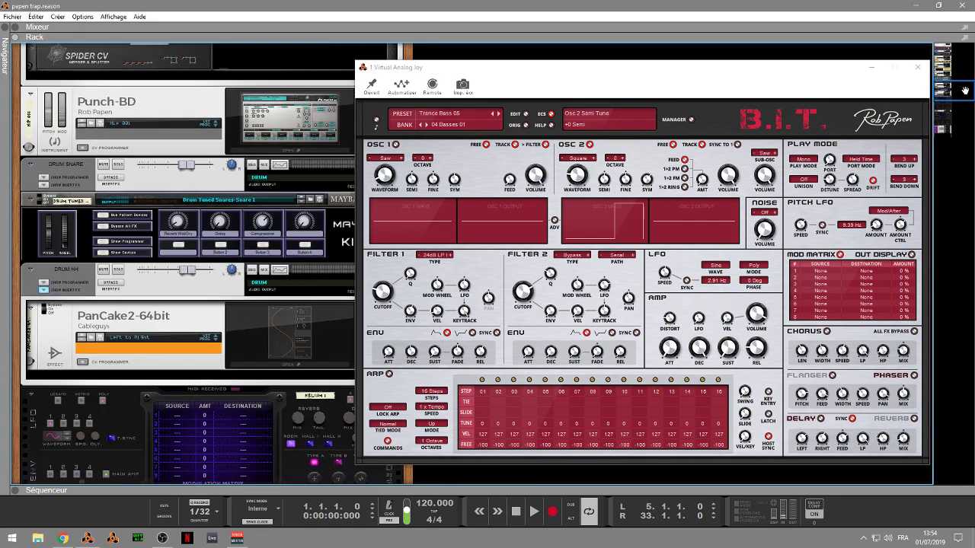
{"action": "left_click", "coordinate": [283, 151]}
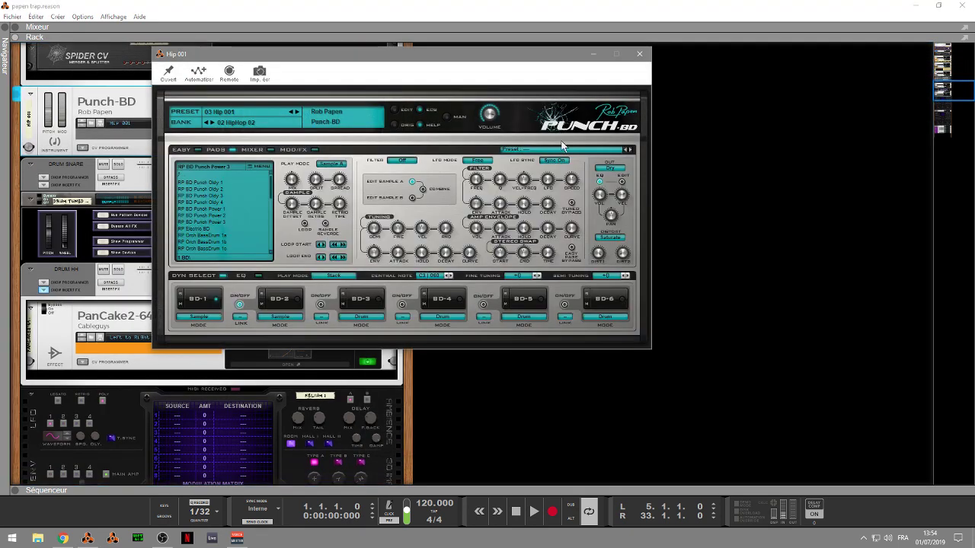
{"action": "left_click_drag", "start_coordinate": [512, 57], "coordinate": [774, 51]}
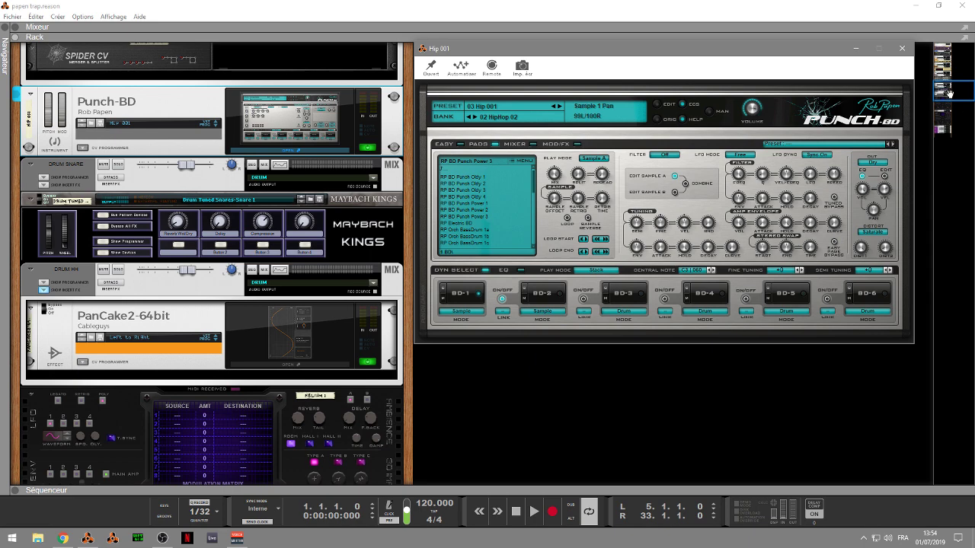
{"action": "left_click_drag", "start_coordinate": [949, 93], "coordinate": [943, 107]}
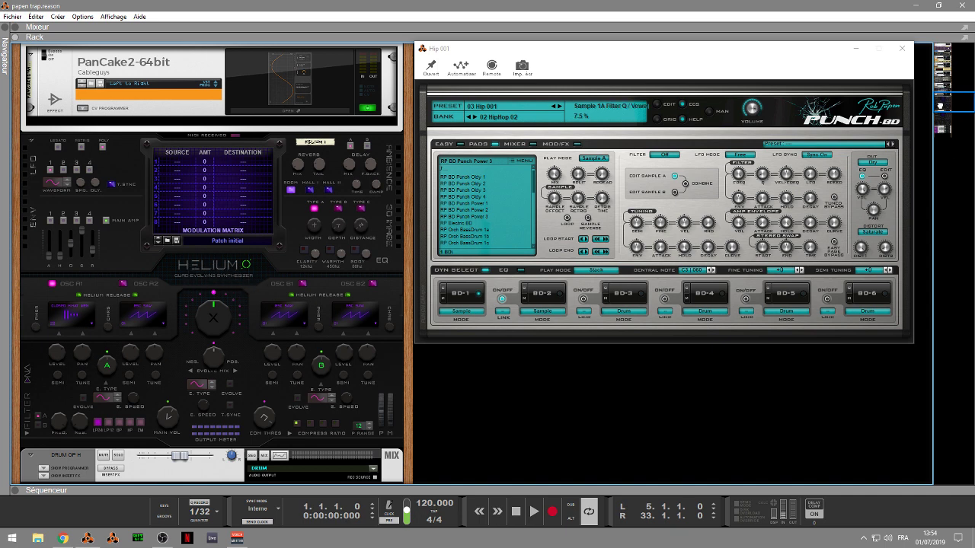
{"action": "left_click_drag", "start_coordinate": [942, 105], "coordinate": [963, 130]}
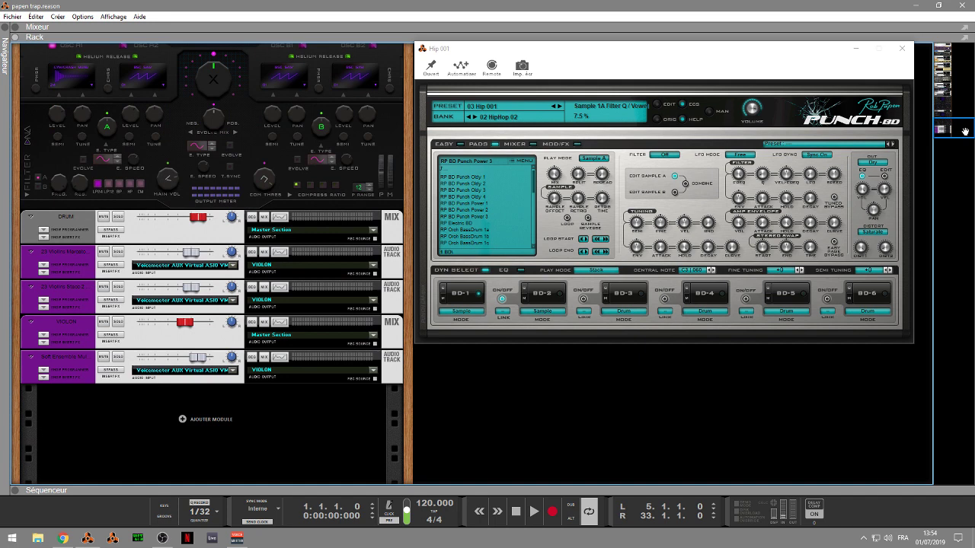
- Start playing the song and show the sequencer below the rack
{"action": "key", "text": "space"}
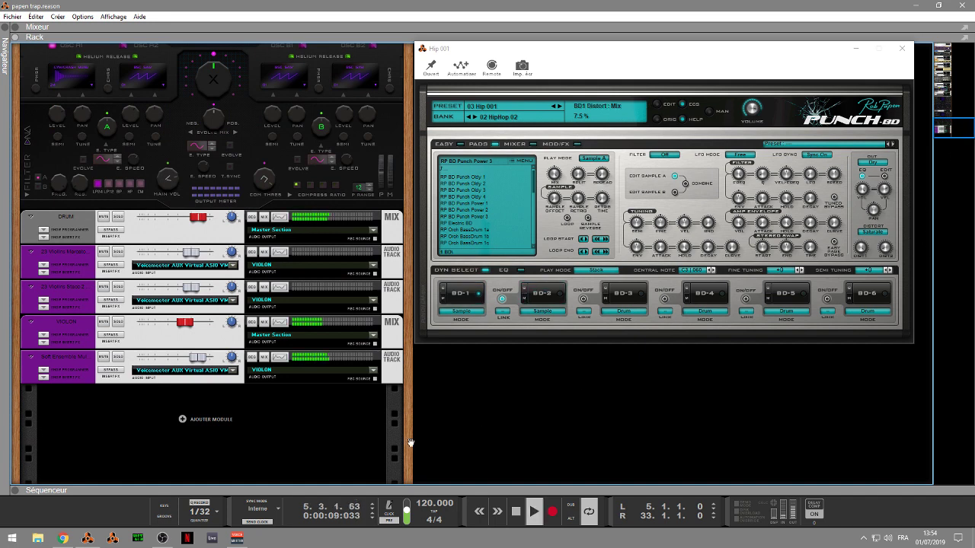
{"action": "left_click", "coordinate": [16, 490]}
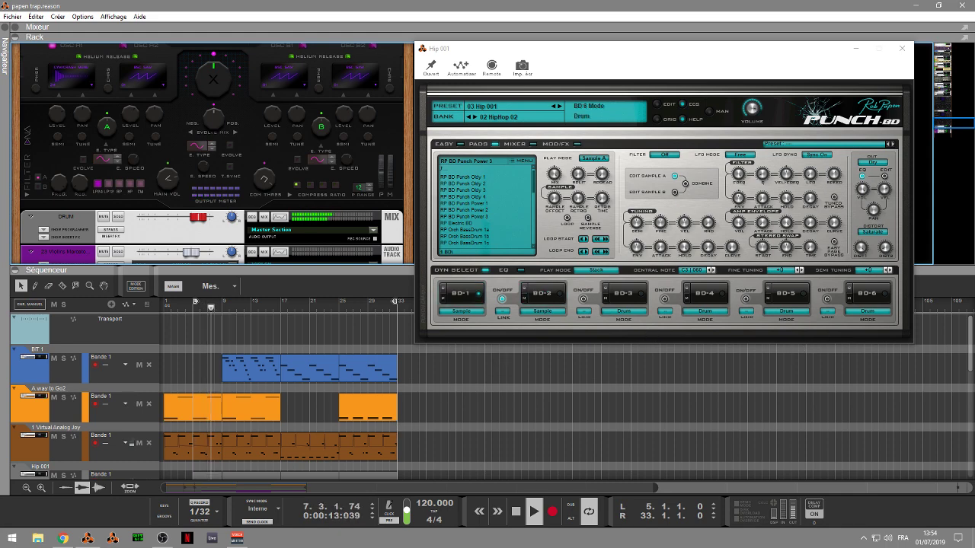
- Open the first BIT synth's window and solo the BIT 1 track
{"action": "left_click_drag", "start_coordinate": [944, 124], "coordinate": [950, 55]}
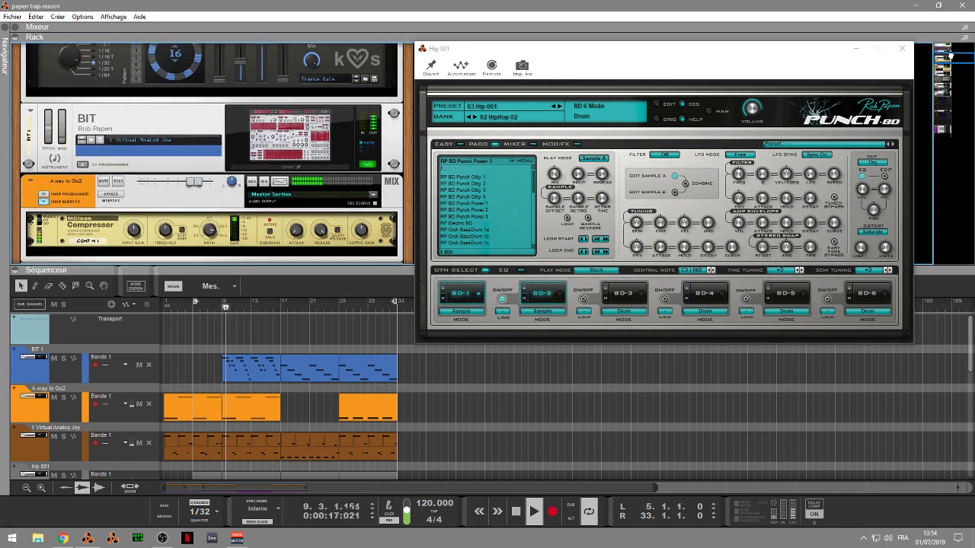
{"action": "left_click", "coordinate": [281, 167]}
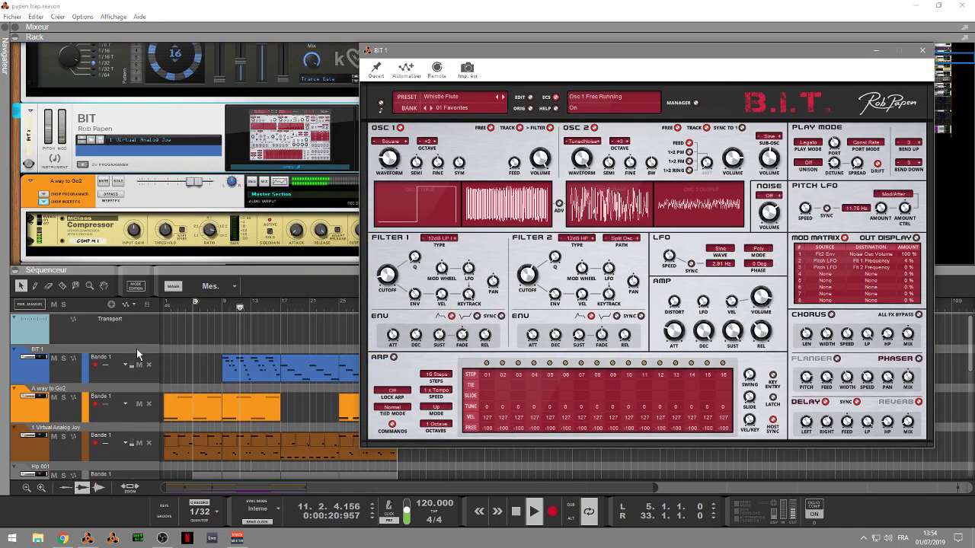
{"action": "left_click", "coordinate": [64, 358]}
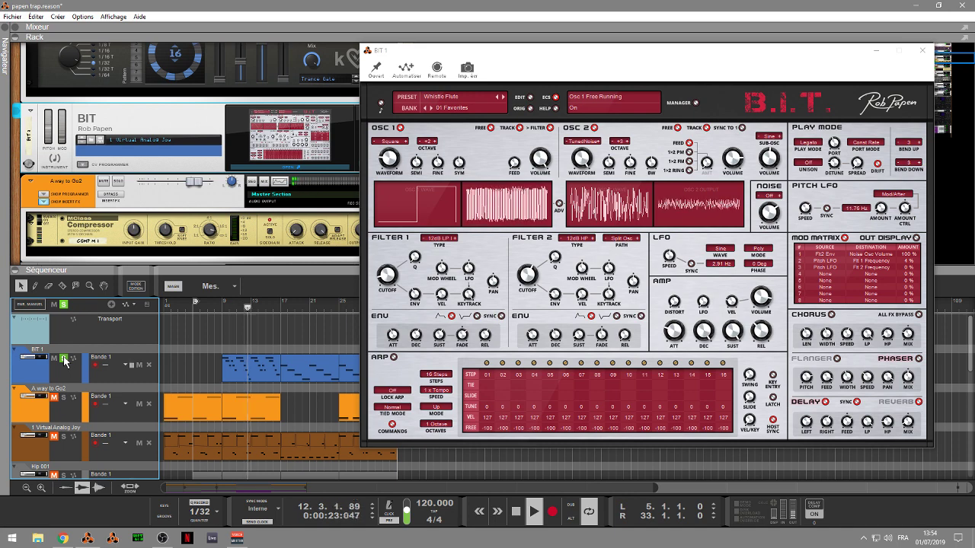
- Solo the A way to Go2 track instead of BIT 1 and replay it from about bar 9 with its plugin window open
{"action": "left_click", "coordinate": [39, 417]}
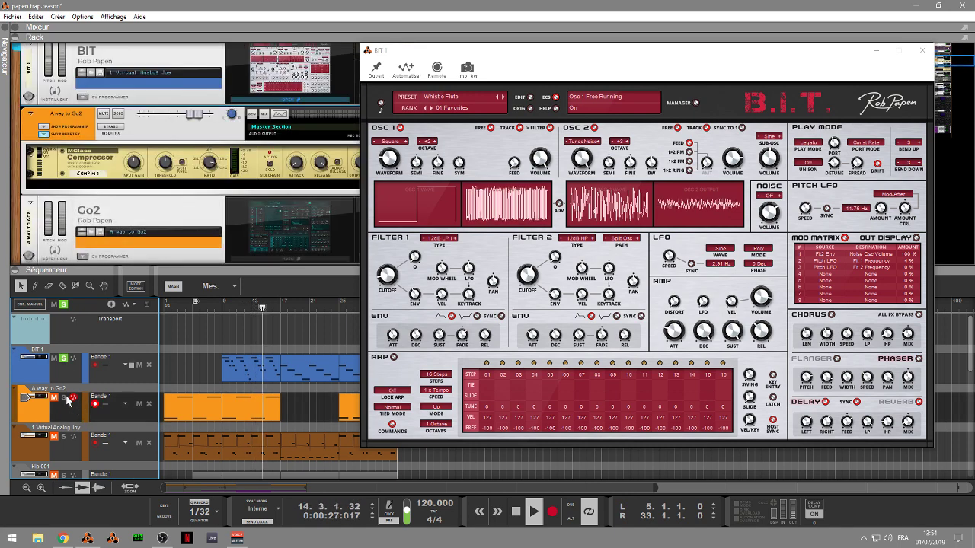
{"action": "left_click", "coordinate": [64, 397]}
{"action": "left_click", "coordinate": [64, 358]}
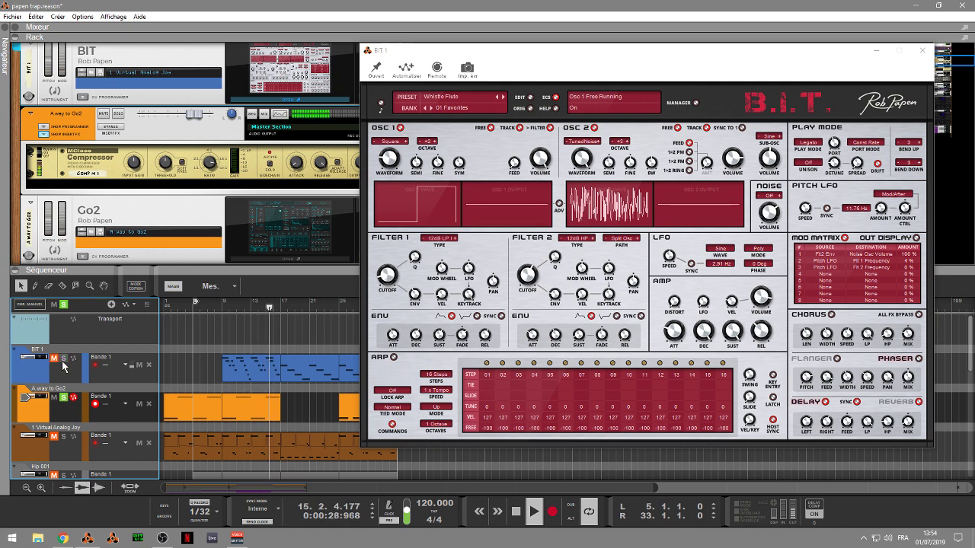
{"action": "left_click", "coordinate": [279, 257]}
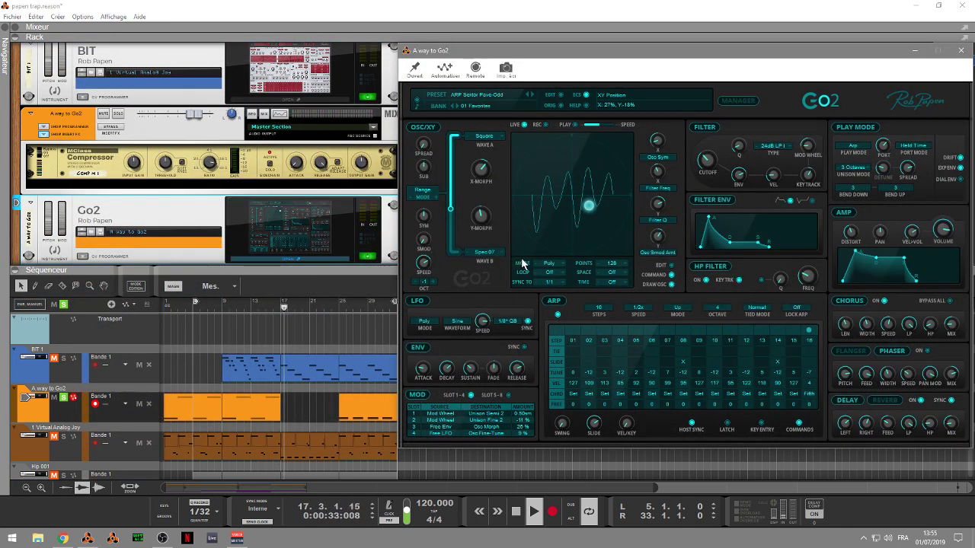
{"action": "left_click", "coordinate": [220, 306]}
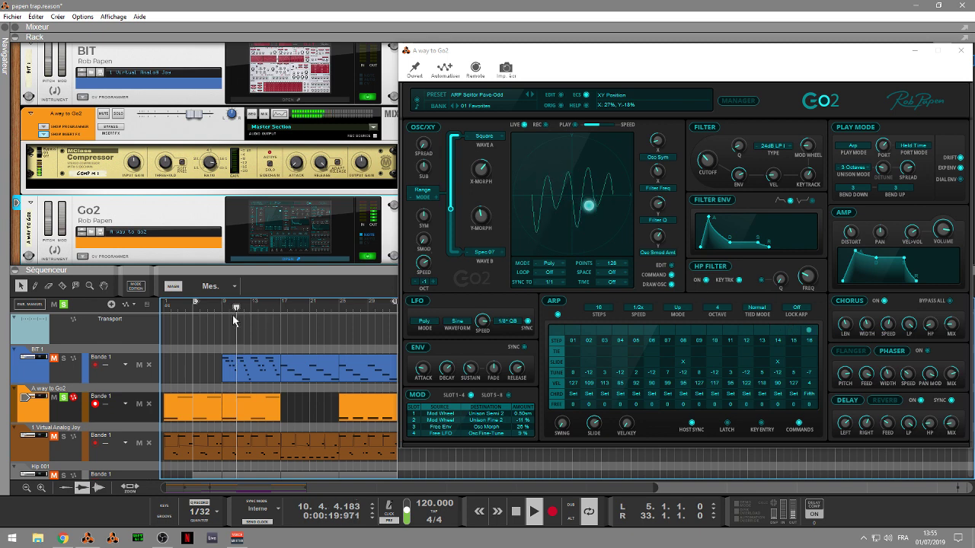
- Close the Go2 window, solo the 1 Virtual Analog Joy track and open its BIT synth window
{"action": "left_click", "coordinate": [961, 51]}
{"action": "left_click", "coordinate": [954, 65]}
{"action": "left_click_drag", "start_coordinate": [954, 65], "coordinate": [954, 72]}
{"action": "left_click", "coordinate": [39, 446]}
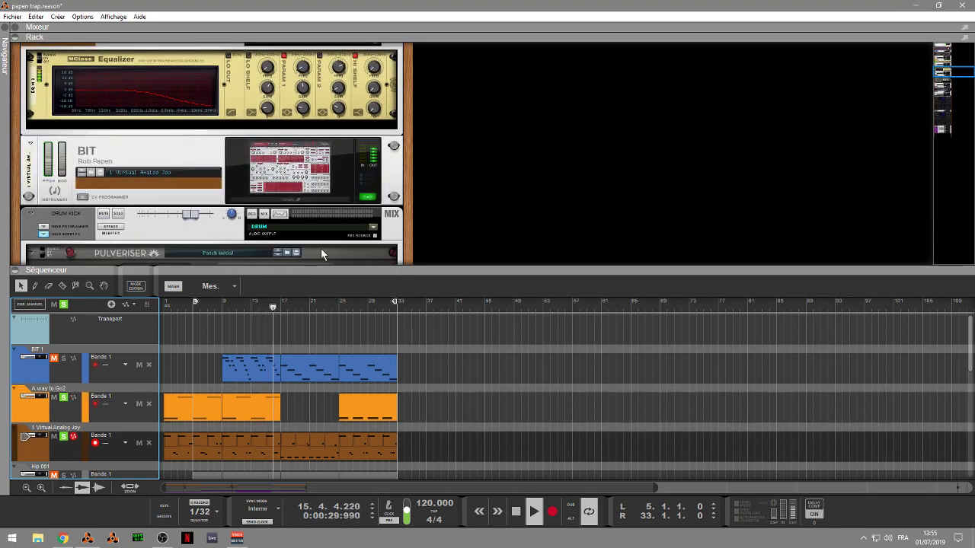
{"action": "left_click", "coordinate": [310, 194]}
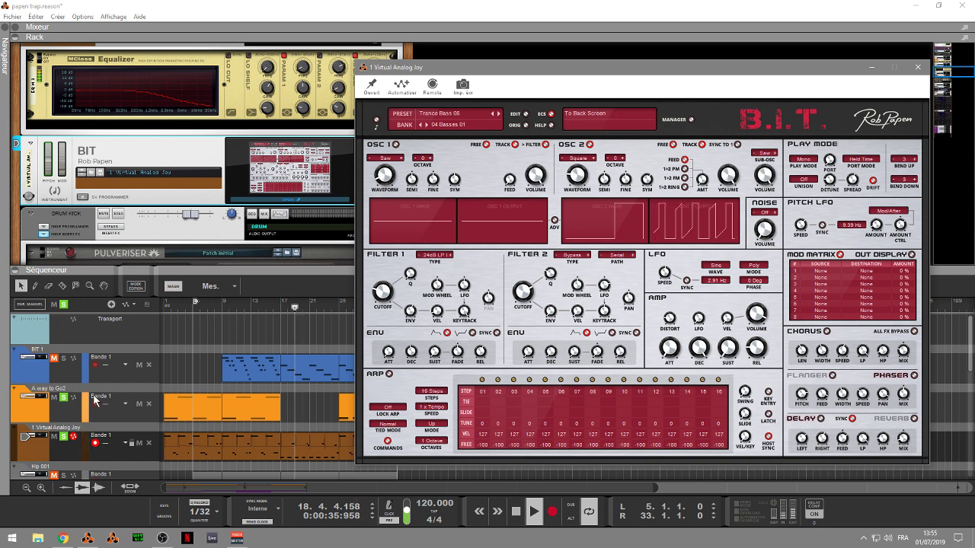
- Audition BIT 1 soloed alongside the other two synth tracks with its window open, and clear all solos
{"action": "left_click", "coordinate": [65, 375]}
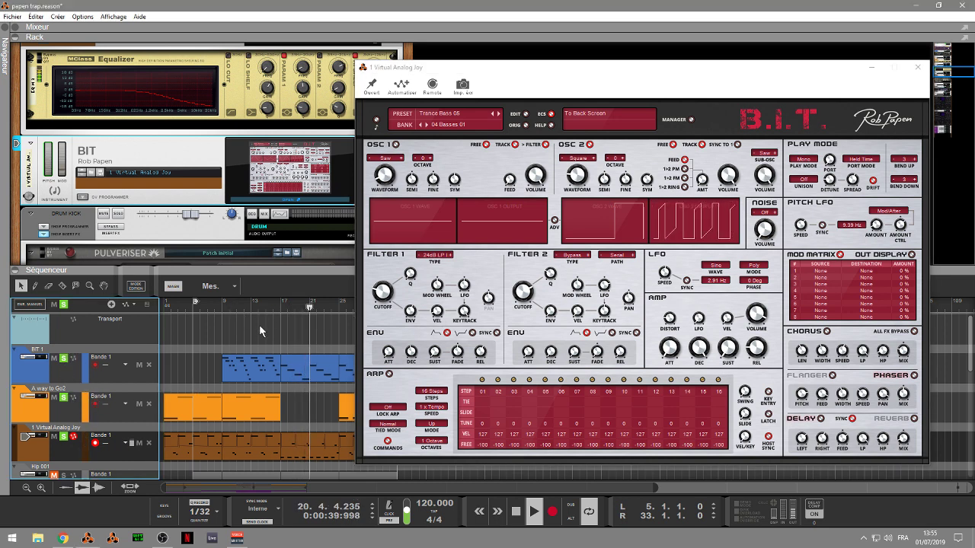
{"action": "left_click", "coordinate": [145, 358]}
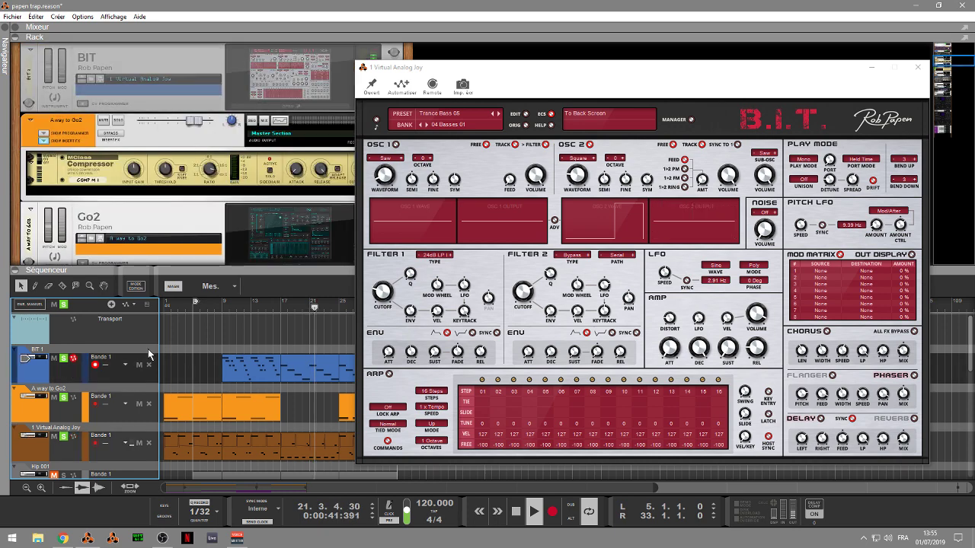
{"action": "left_click", "coordinate": [312, 106]}
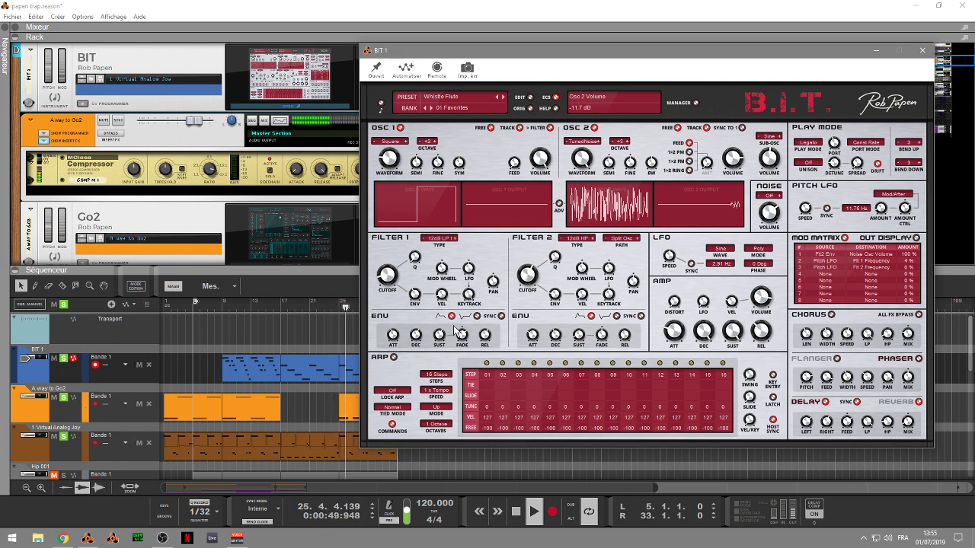
{"action": "left_click", "coordinate": [68, 305]}
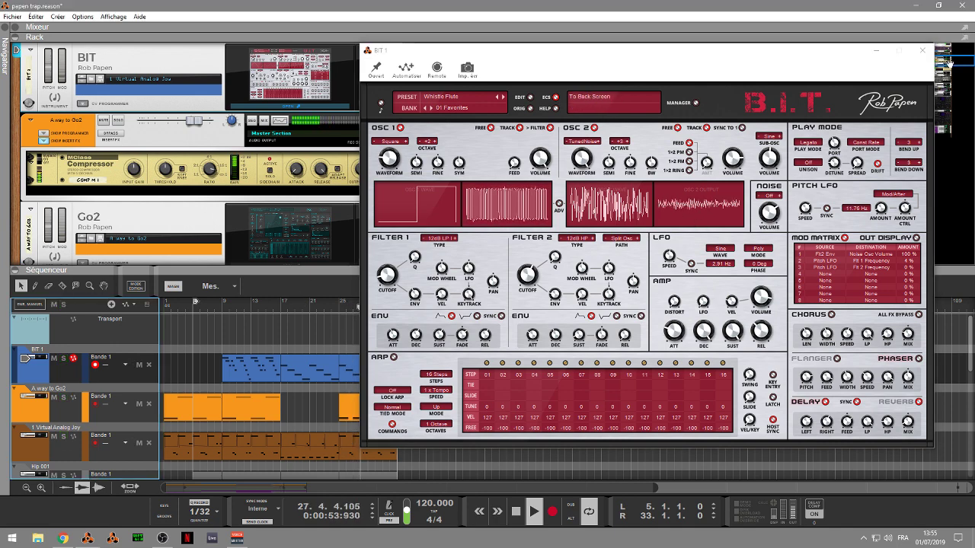
- Expand the rack to full height and open the kick drum's Punch-BD window
{"action": "left_click_drag", "start_coordinate": [948, 64], "coordinate": [953, 76]}
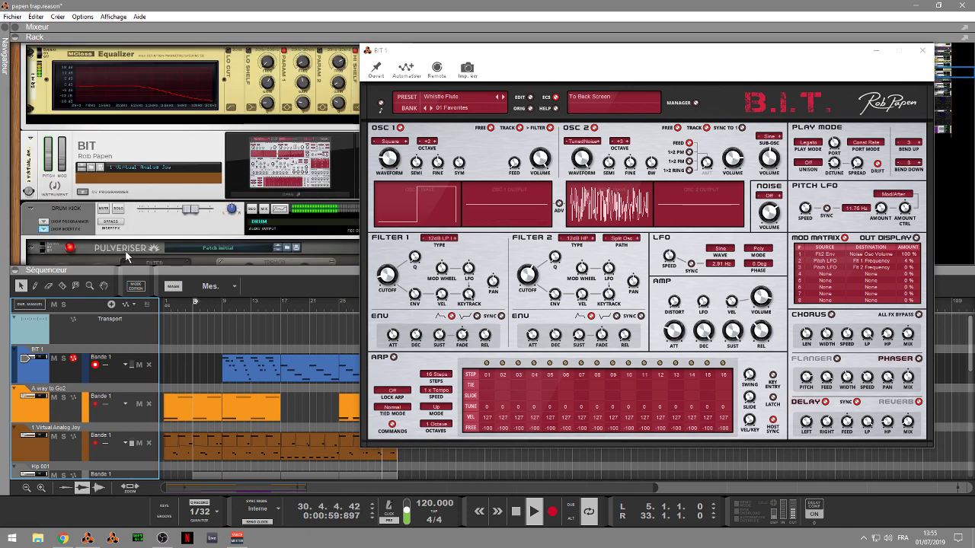
{"action": "key", "text": "F7"}
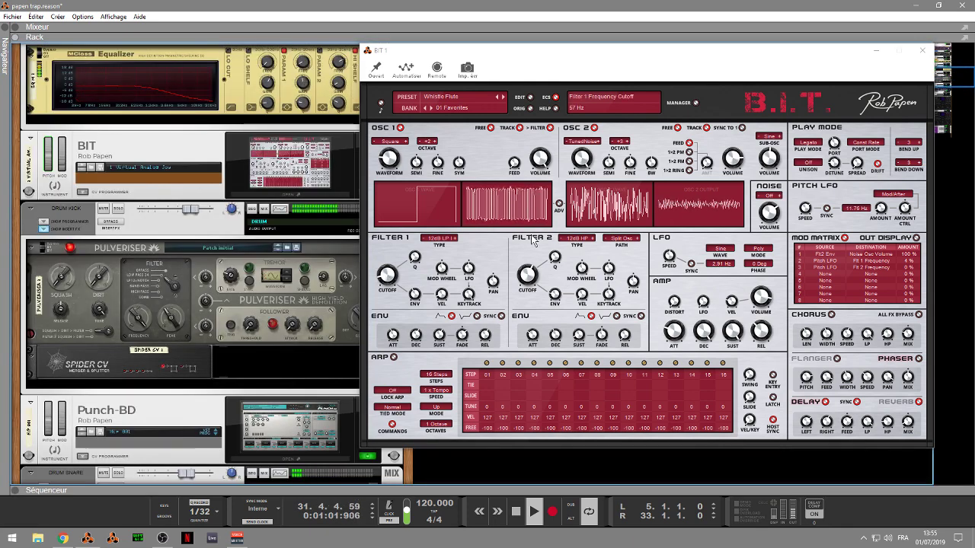
{"action": "left_click", "coordinate": [276, 460]}
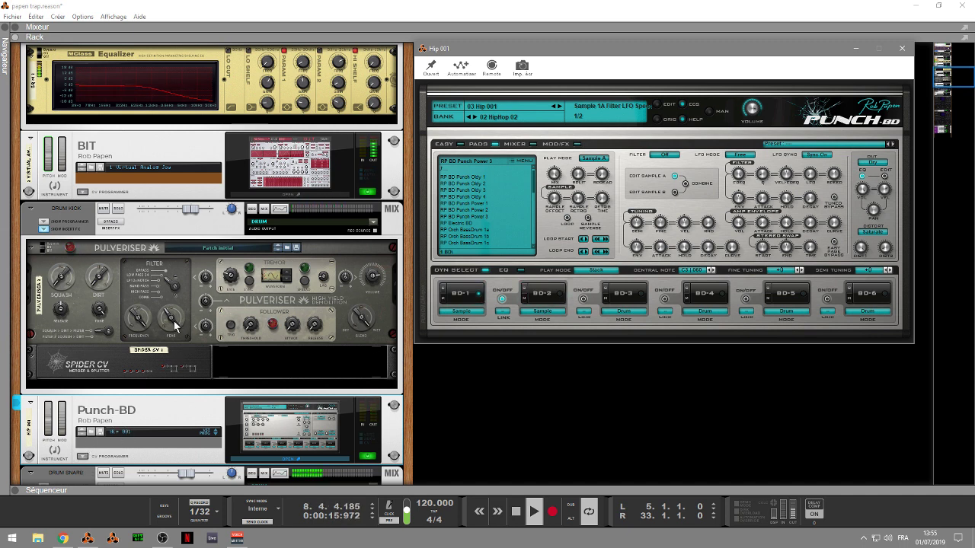
- Audition the DRUM KICK channel in solo with Punch-BD on view, turning the solo off and closing the plugin window at the end
{"action": "left_click", "coordinate": [118, 208]}
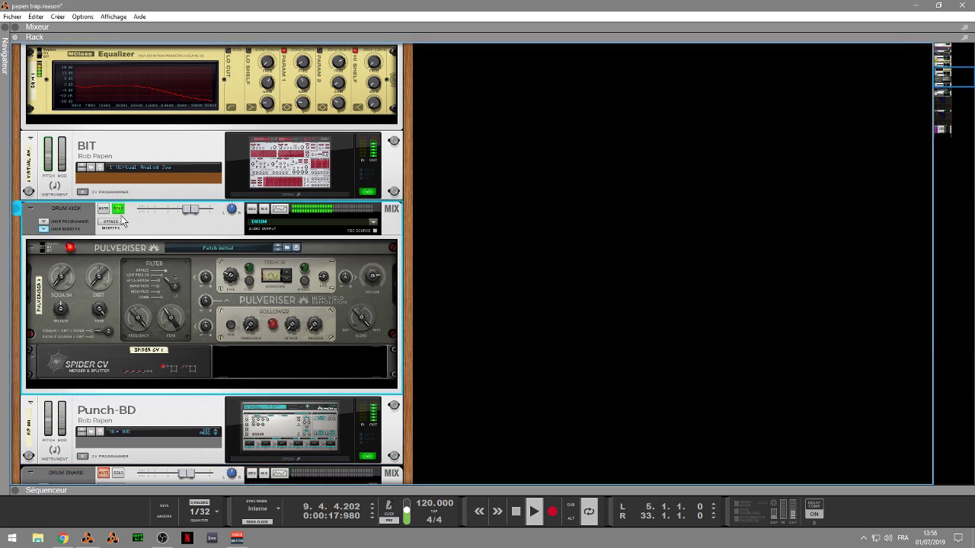
{"action": "left_click", "coordinate": [286, 460]}
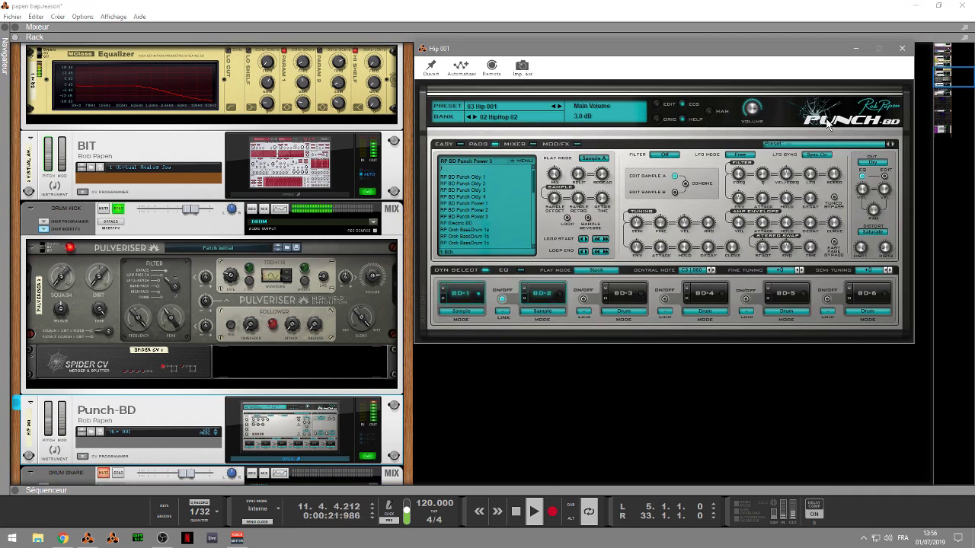
{"action": "left_click", "coordinate": [107, 214]}
{"action": "left_click", "coordinate": [902, 48]}
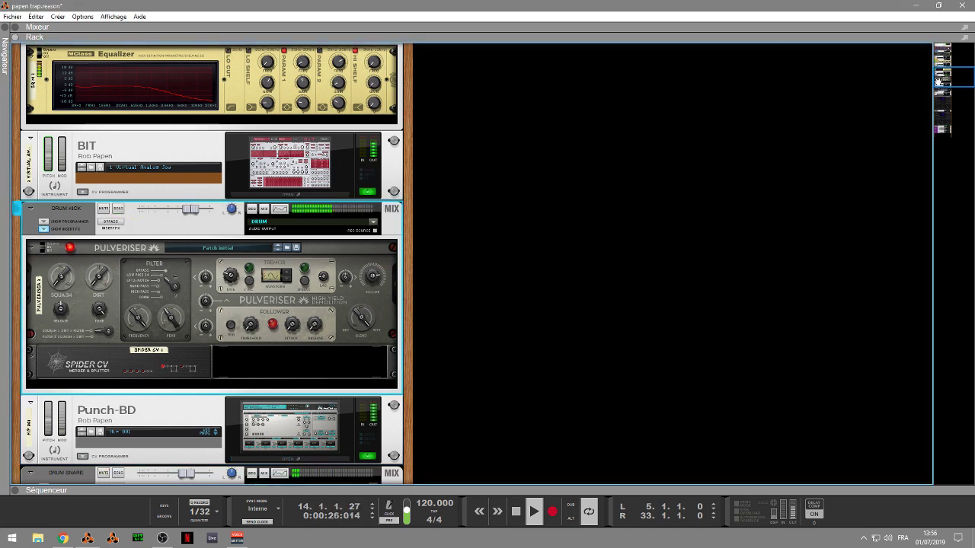
- Audition the DRUM HH channel and the DRUM bus in solo, turn the solos off and return to the master section
{"action": "left_click_drag", "start_coordinate": [939, 81], "coordinate": [961, 99]}
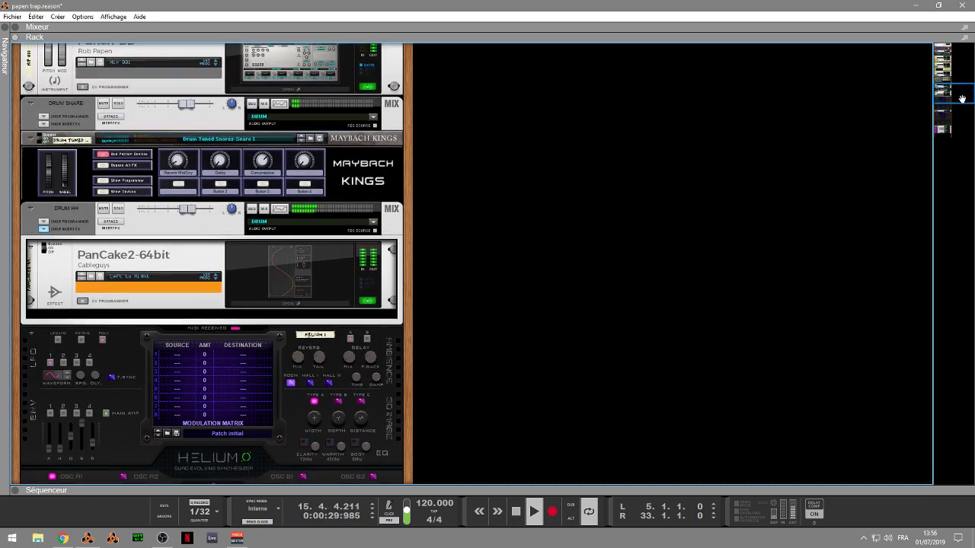
{"action": "left_click", "coordinate": [118, 210]}
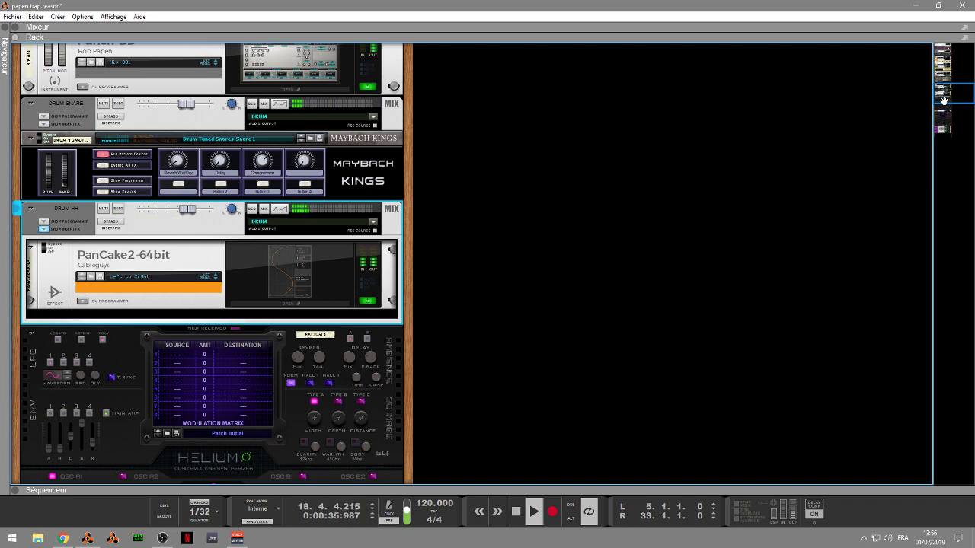
{"action": "left_click_drag", "start_coordinate": [943, 101], "coordinate": [963, 137]}
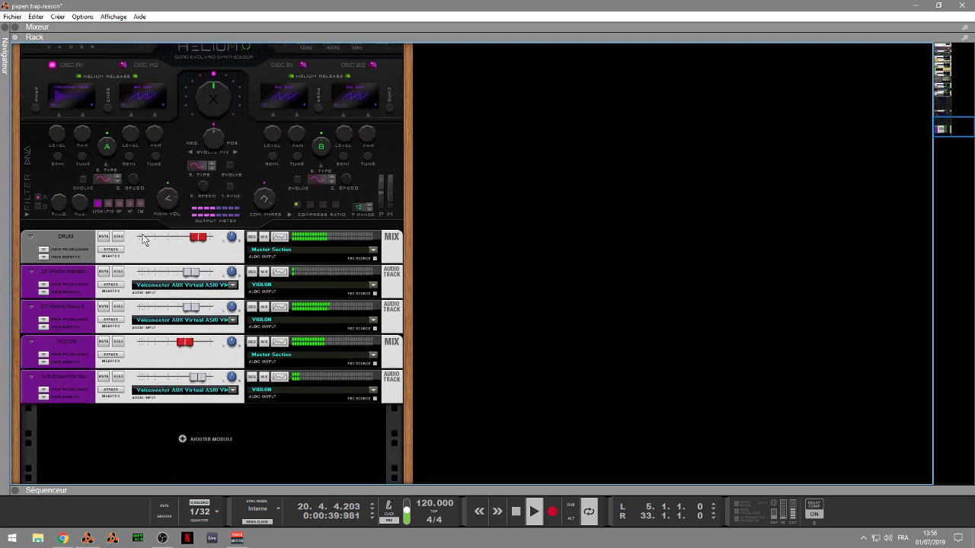
{"action": "left_click", "coordinate": [119, 236]}
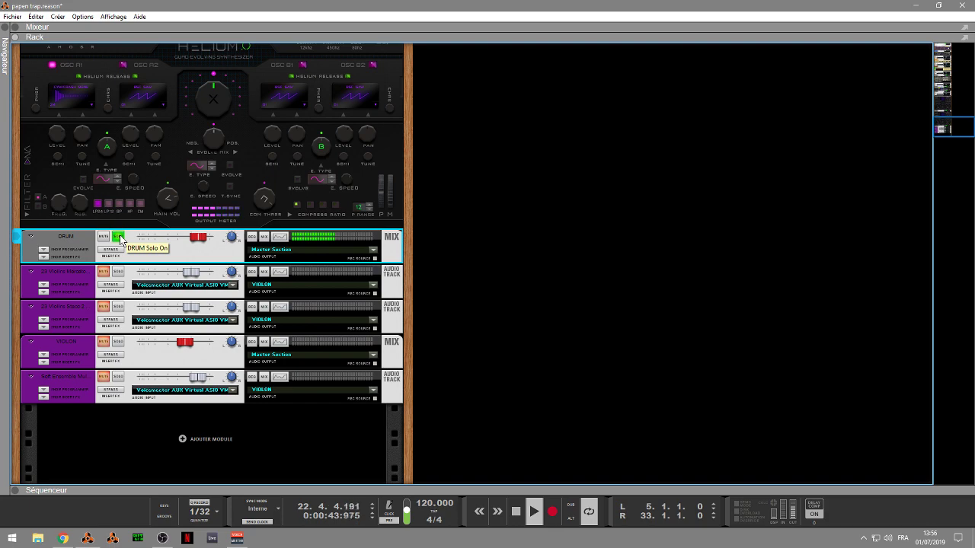
{"action": "left_click", "coordinate": [119, 236]}
{"action": "left_click_drag", "start_coordinate": [937, 131], "coordinate": [942, 51]}
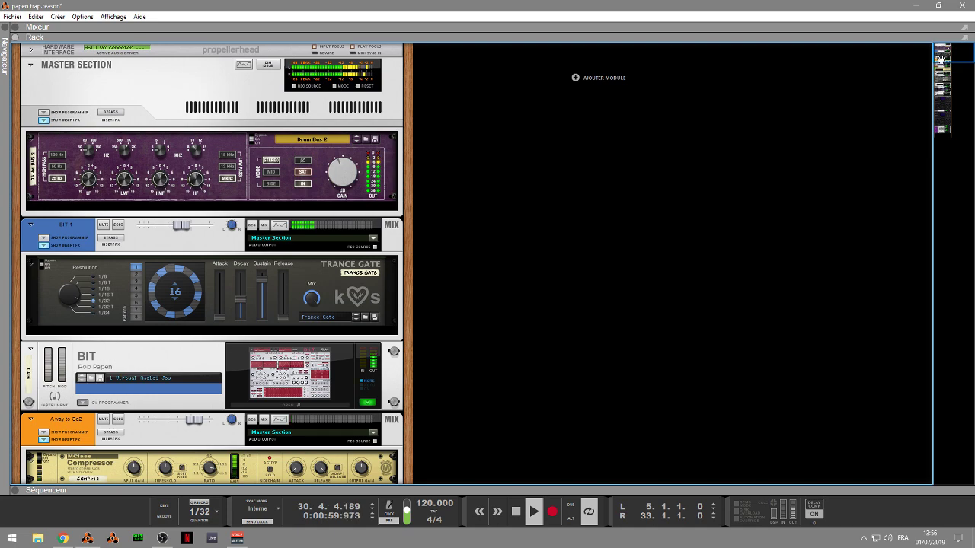
- Open the BIT 1 and A way to Go2 plugin windows and arrange them beside each other, with BIT 1 in front
{"action": "scroll", "coordinate": [509, 193], "scroll_direction": "down", "scroll_amount": 4}
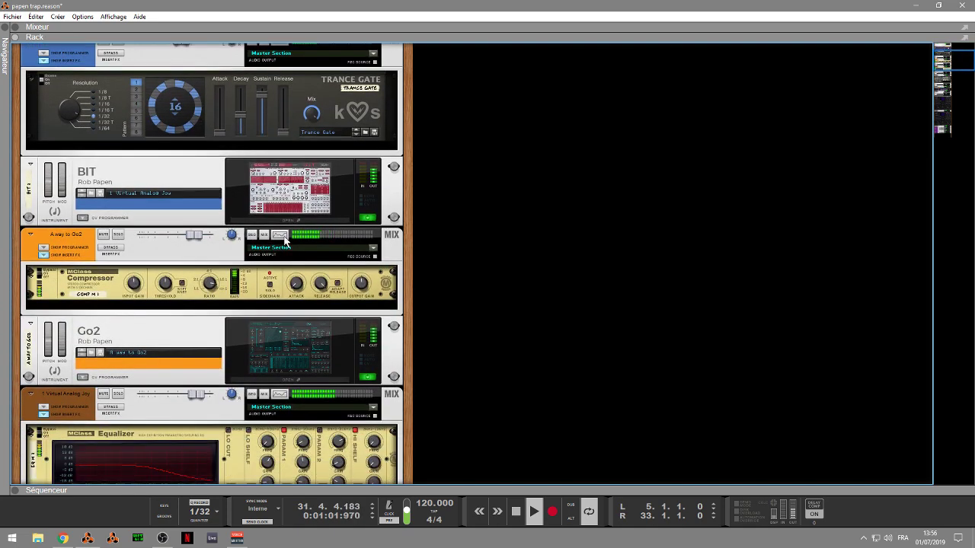
{"action": "left_click", "coordinate": [302, 217]}
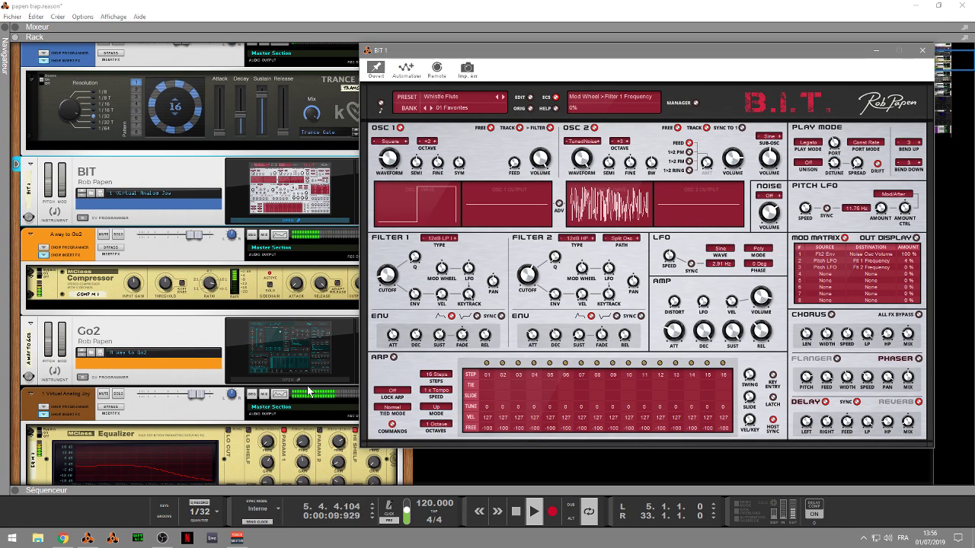
{"action": "left_click", "coordinate": [304, 322]}
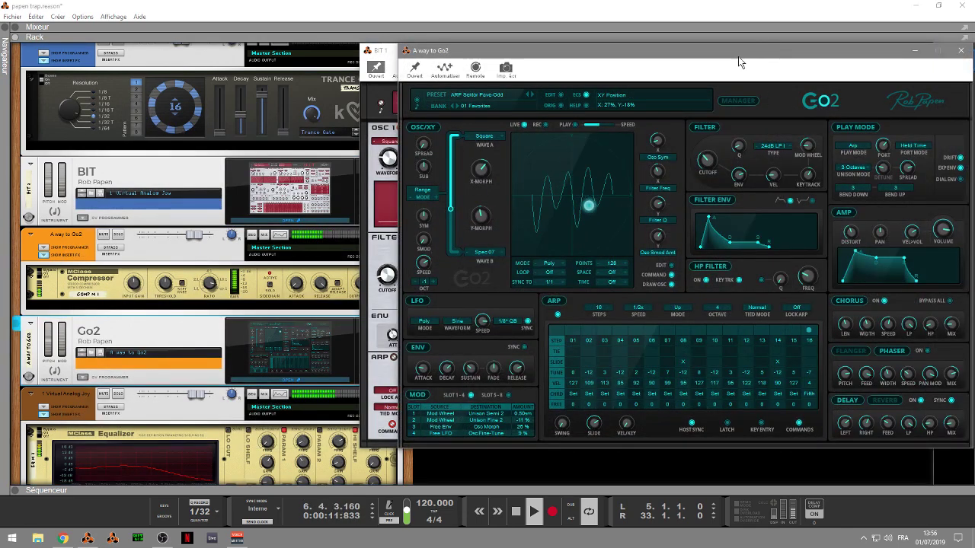
{"action": "left_click_drag", "start_coordinate": [738, 57], "coordinate": [338, 70]}
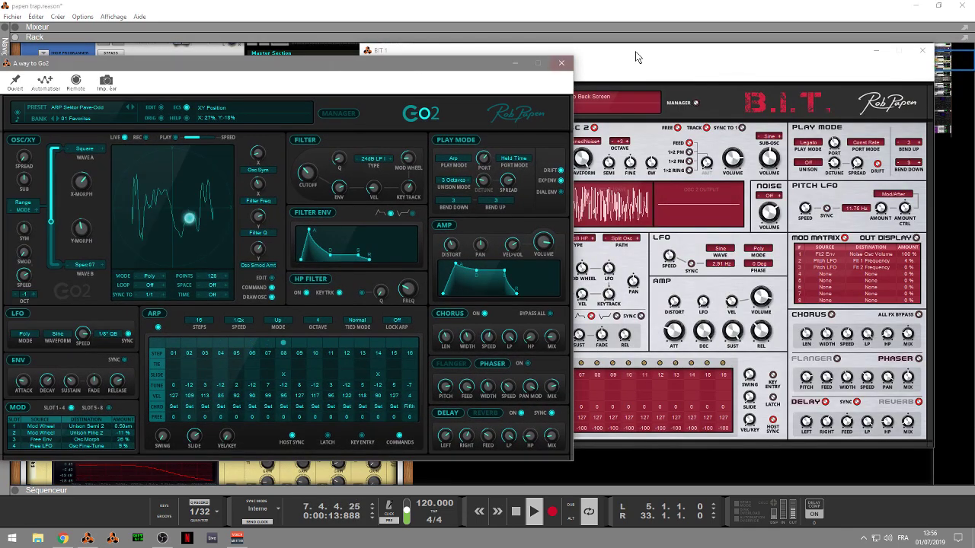
{"action": "left_click_drag", "start_coordinate": [635, 51], "coordinate": [646, 17]}
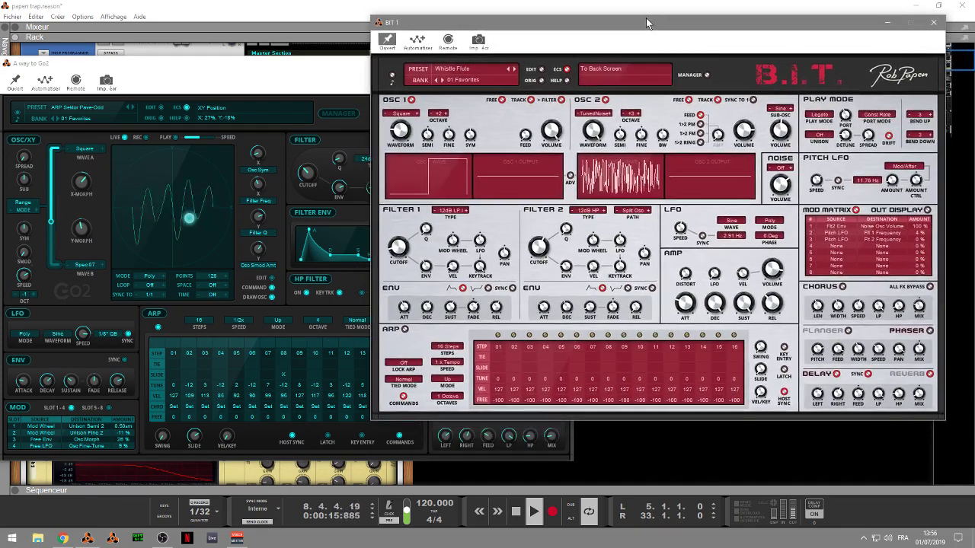
{"action": "mouse_move", "coordinate": [255, 62]}
{"action": "left_mouse_down"}
{"action": "mouse_move", "coordinate": [239, 74]}
{"action": "mouse_move", "coordinate": [249, 75]}
{"action": "left_mouse_up"}
{"action": "left_click", "coordinate": [614, 24]}
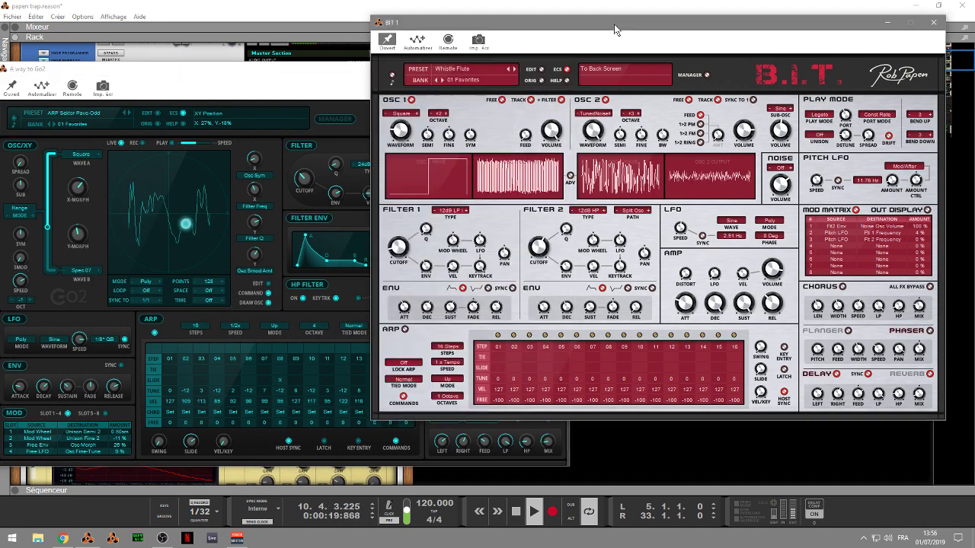